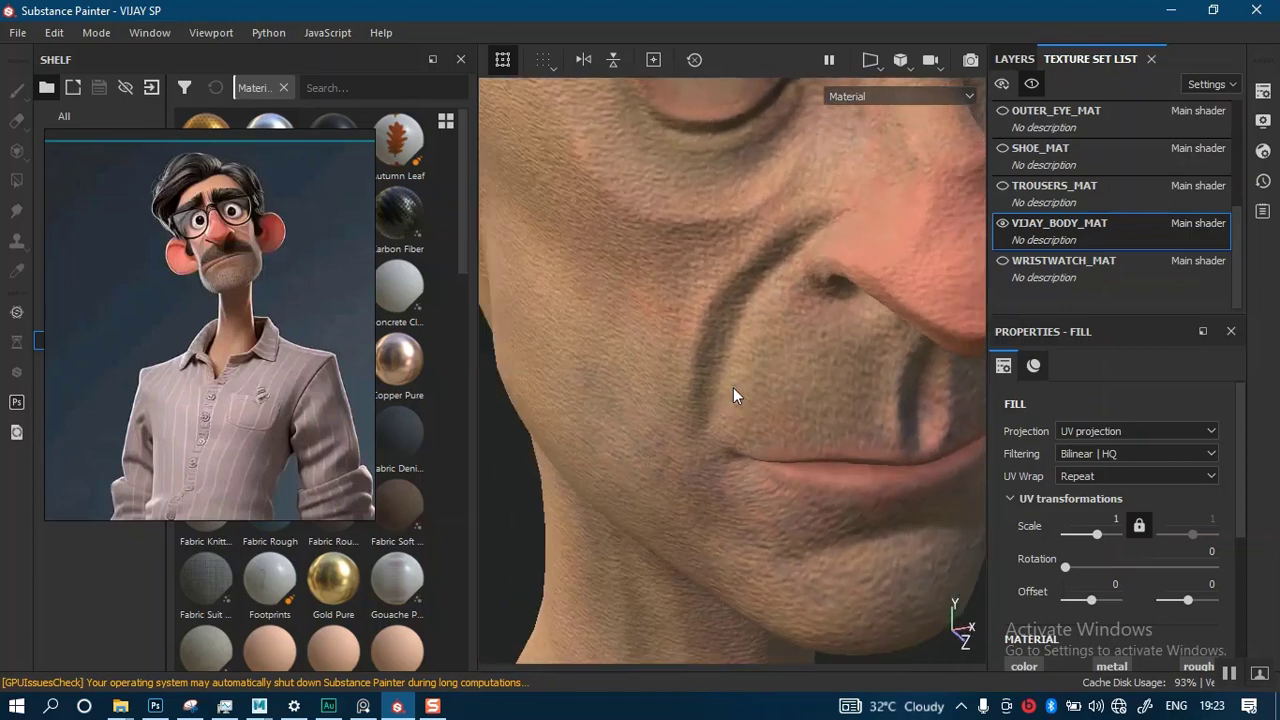
Open the texture export settings and limit the export to the Height map of the VIJAY_BODY_MAT texture set
right_click_drag(771, 417, 743, 290, "alt")
middle_click_drag(743, 290, 732, 375, "alt")
left_click_drag(732, 375, 730, 250, "alt")
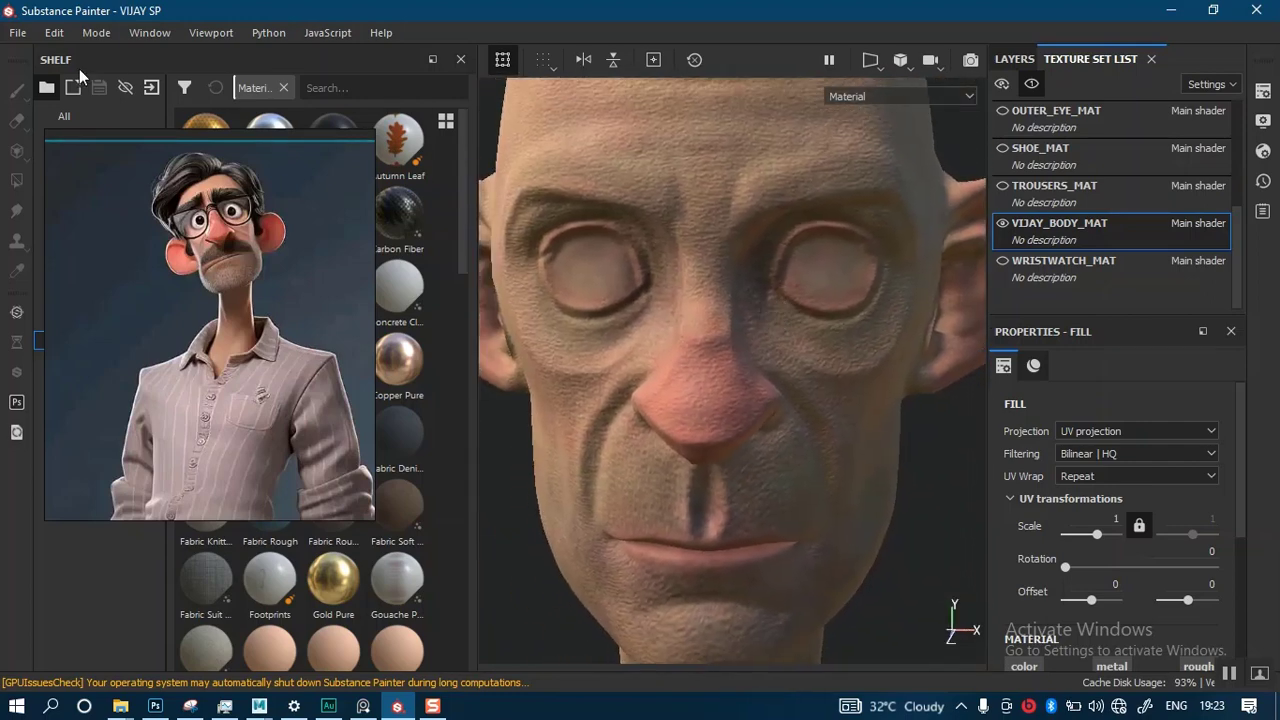
left_click(18, 36)
left_click(150, 363)
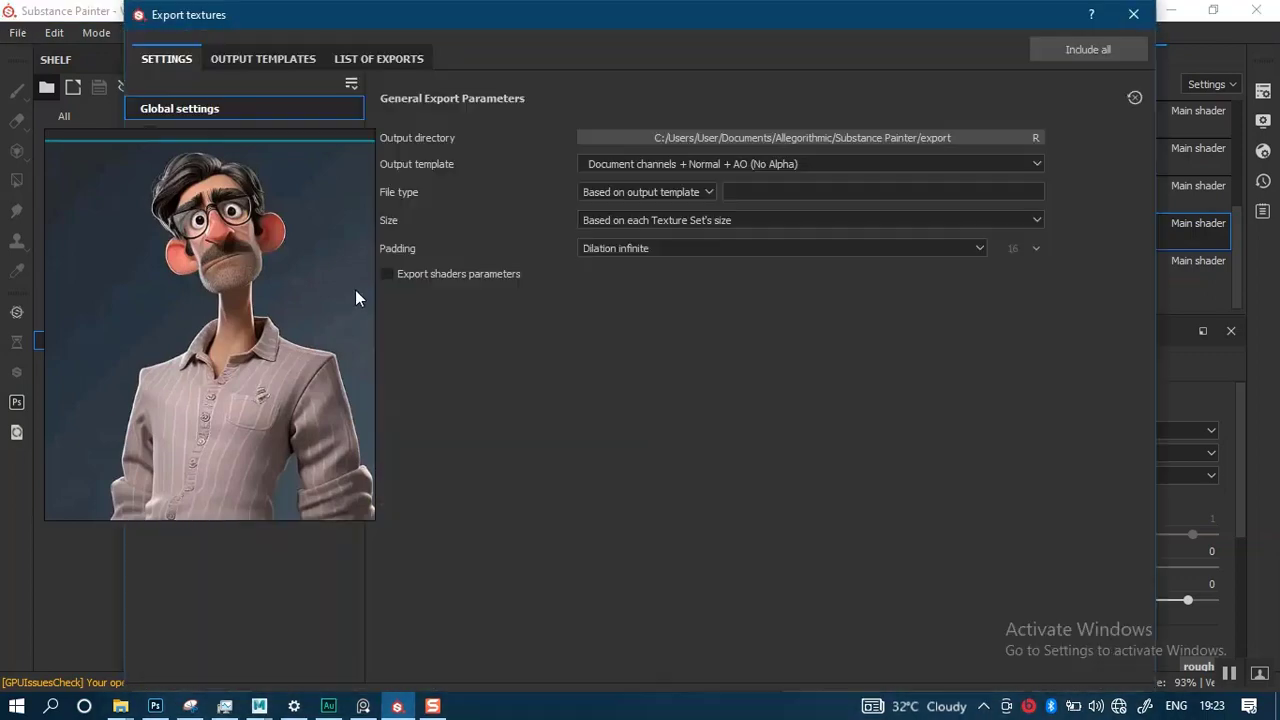
right_click_drag(190, 338, 912, 240)
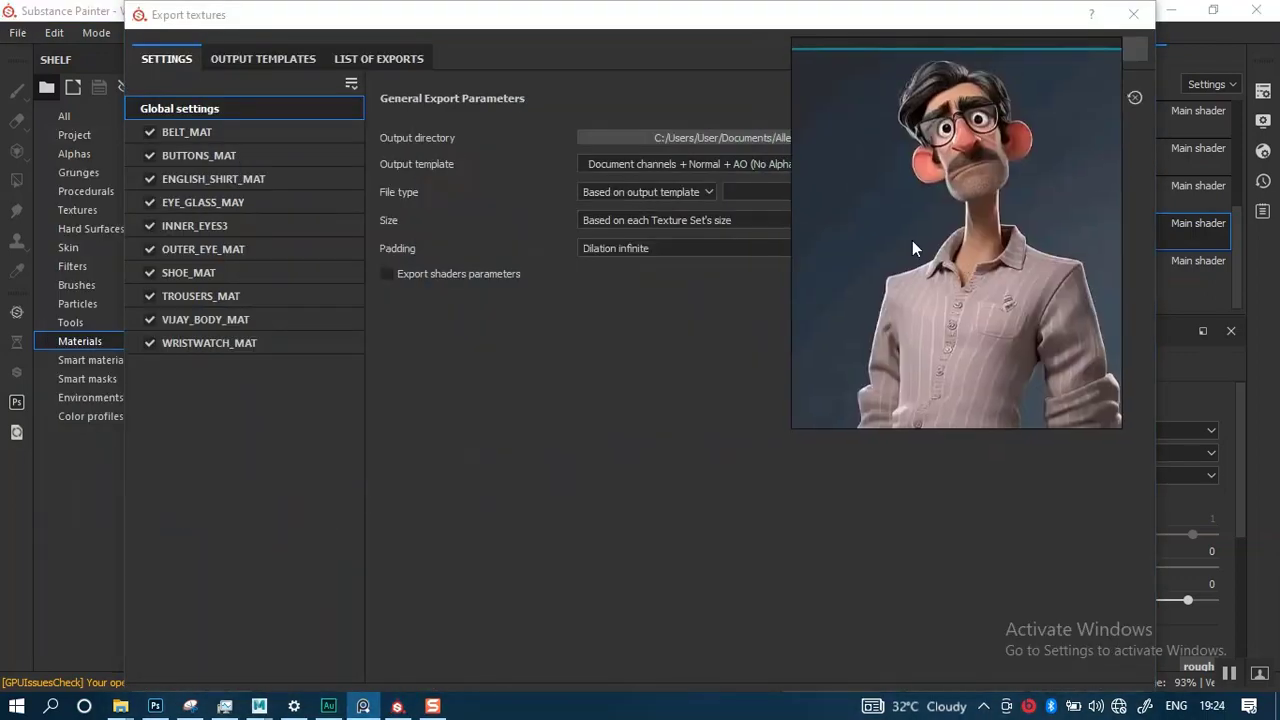
left_click_drag(149, 130, 146, 343)
left_click(187, 317)
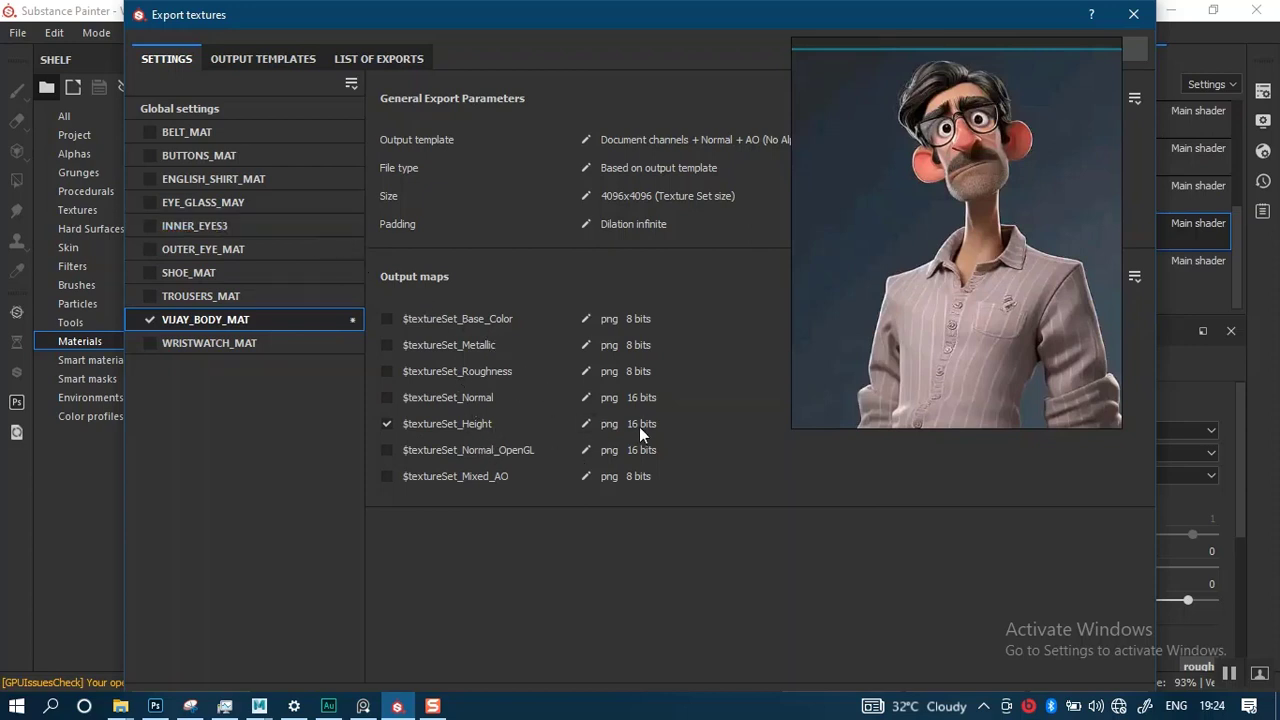
left_click(586, 424)
left_click_drag(814, 387, 923, 79)
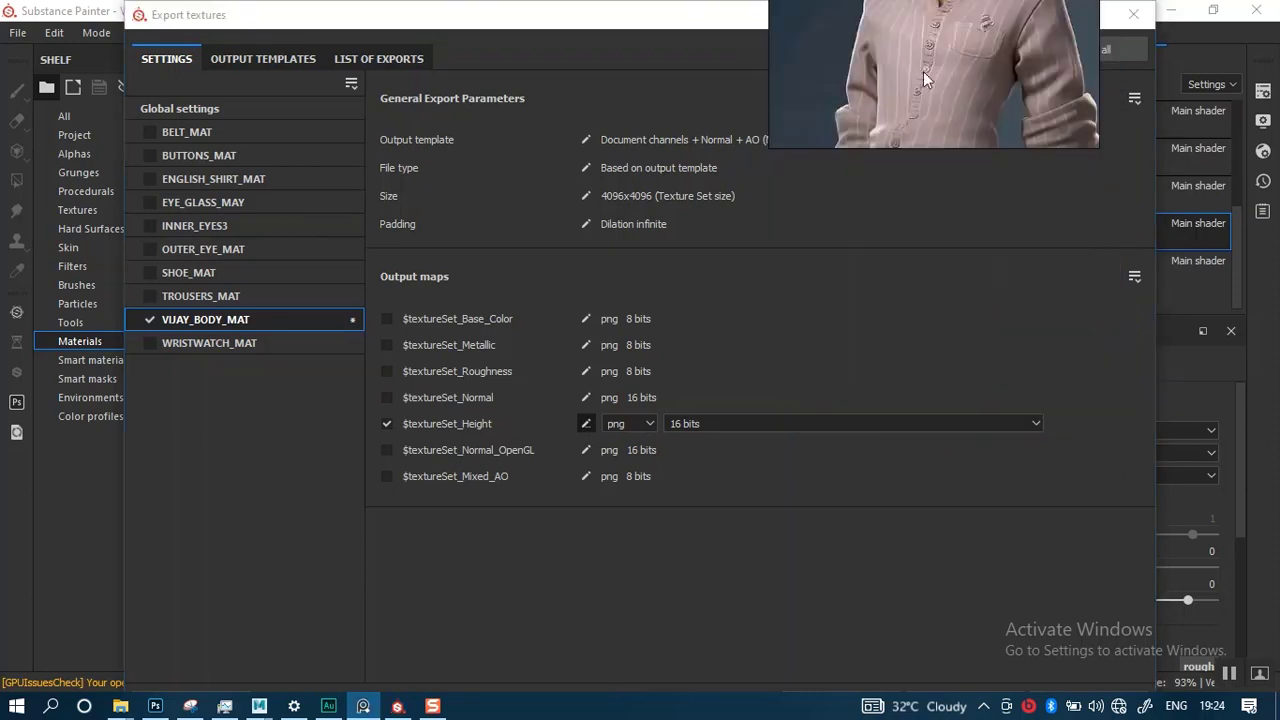
left_click(585, 424)
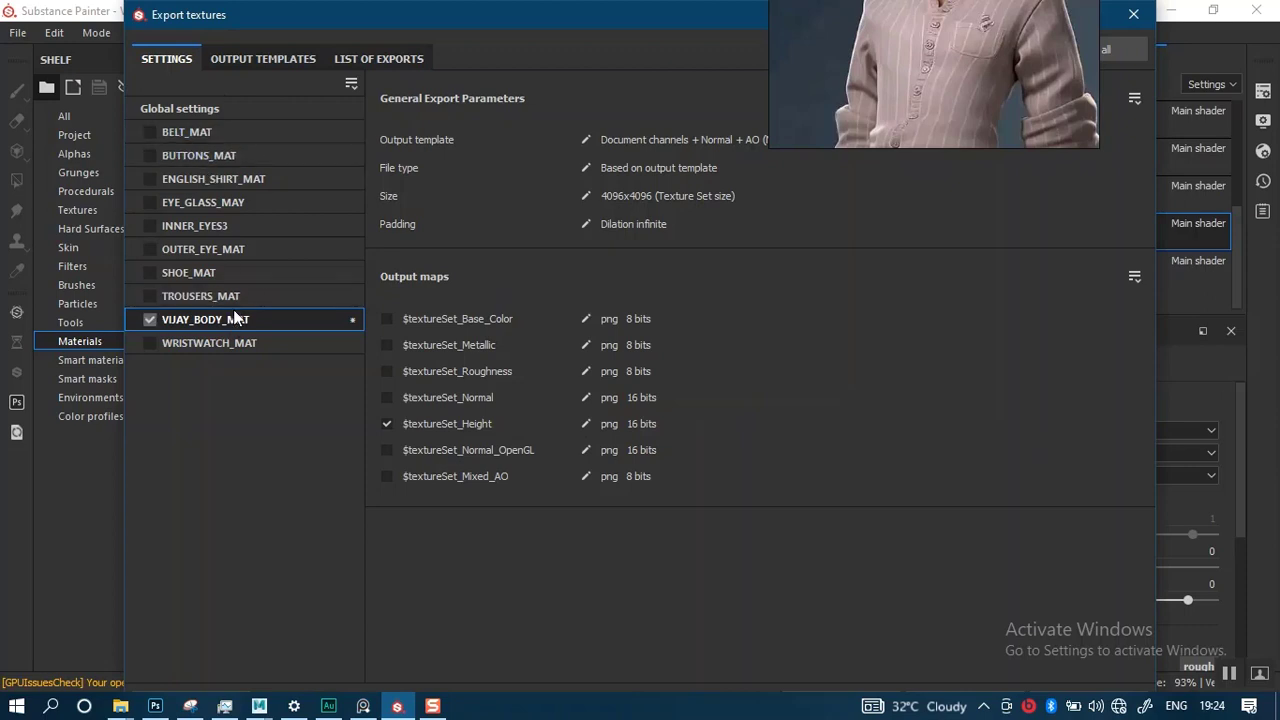
In the global export settings, set the size to 4096 and the padding to Dilation + default background color
left_click(192, 108)
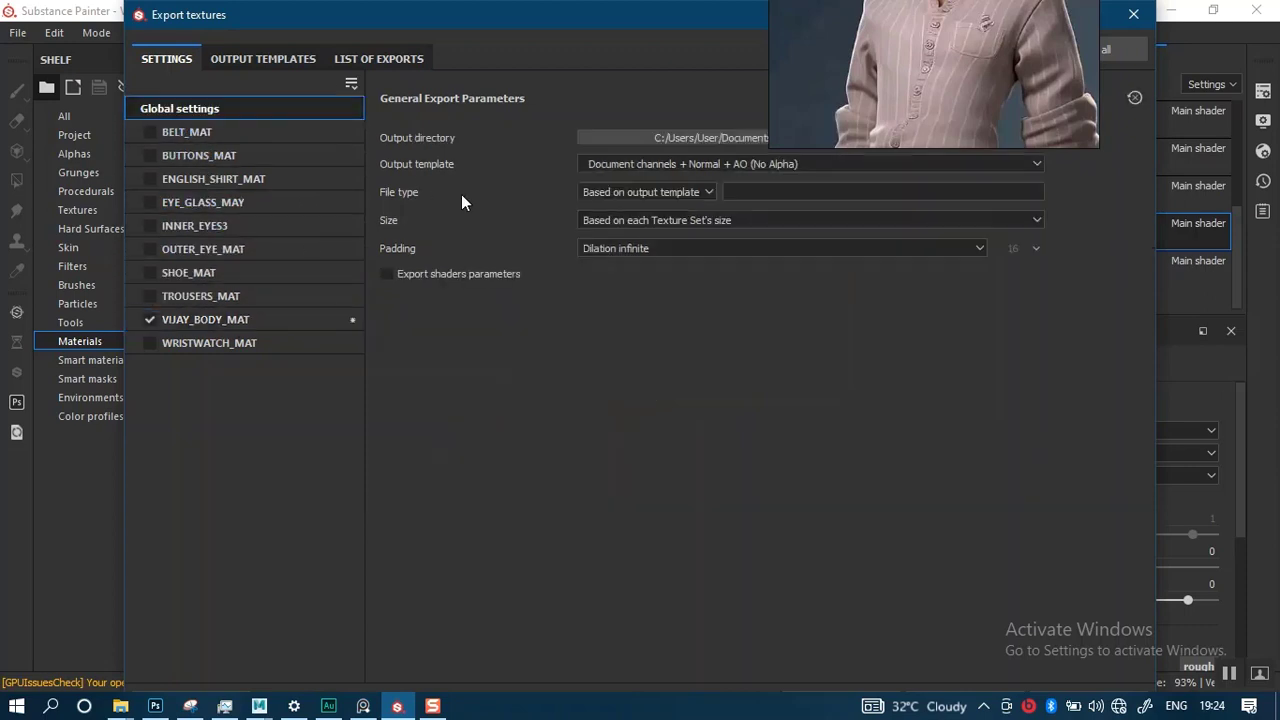
left_click(682, 225)
left_click(627, 329)
left_click(634, 250)
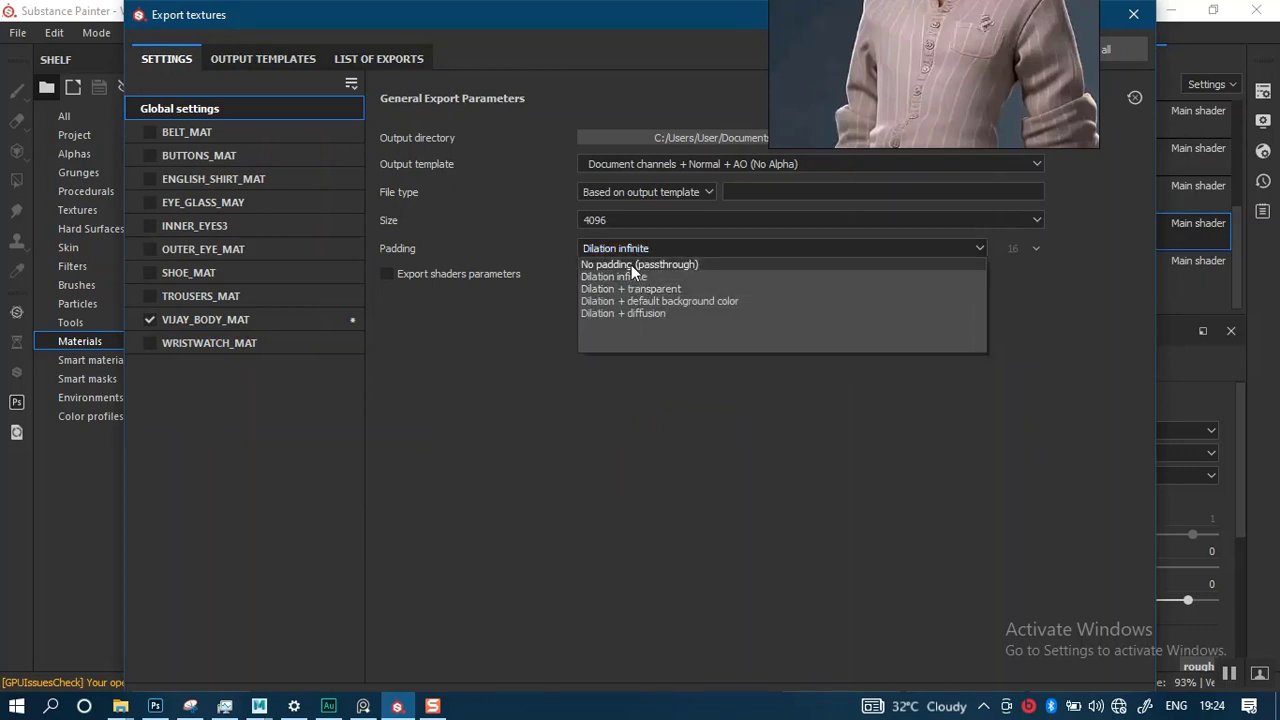
left_click(631, 265)
left_click(653, 252)
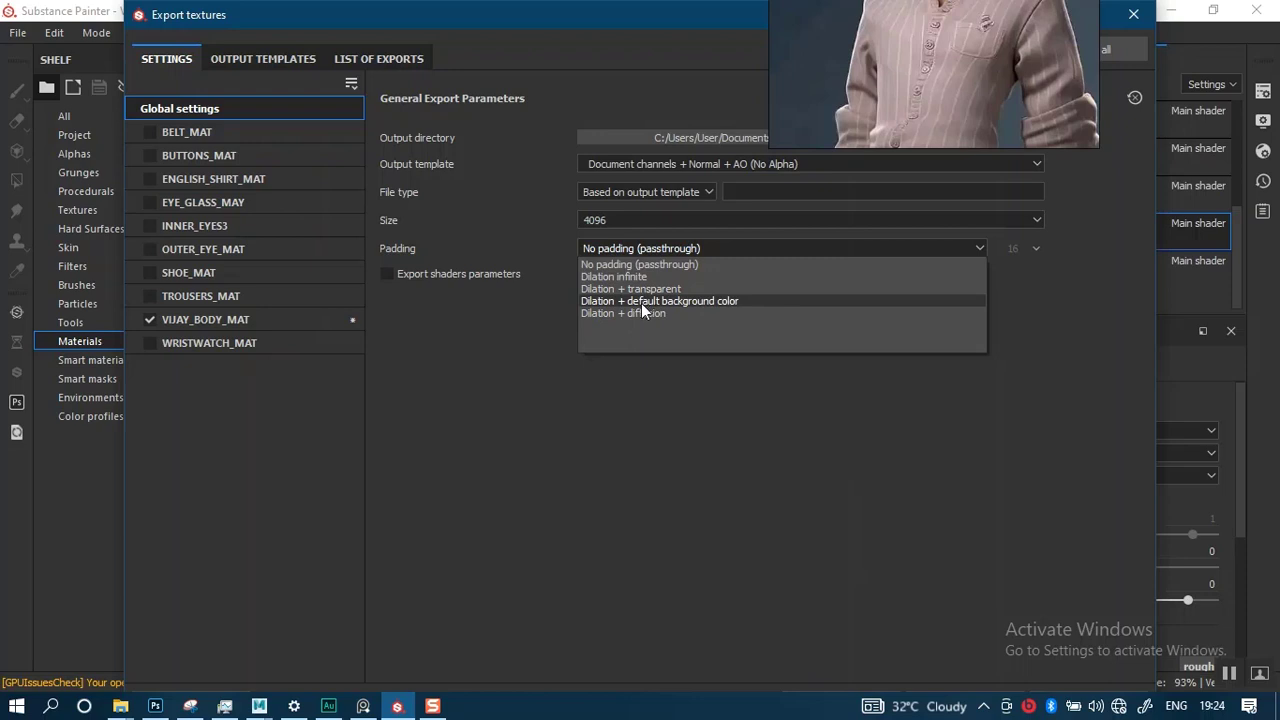
left_click(640, 301)
left_click(837, 112)
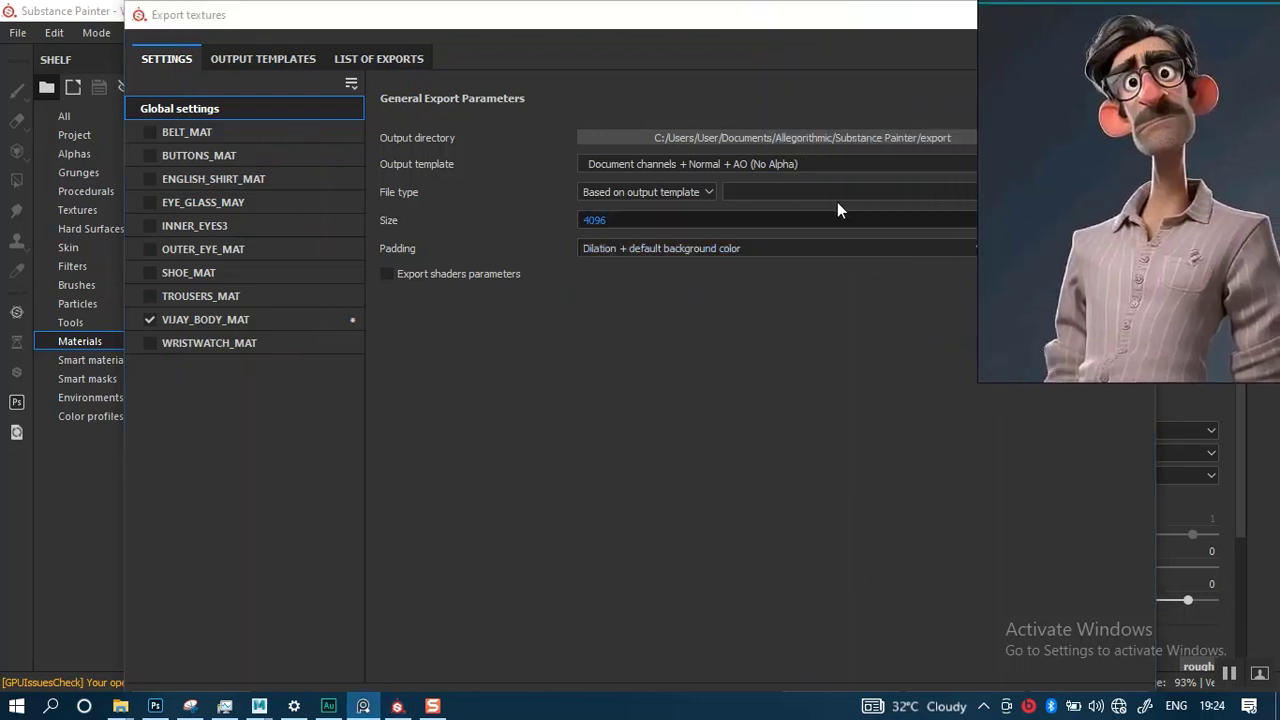
Choose the MR VIJAH STYLIZED folder as the output directory and export the texture
left_click(677, 36)
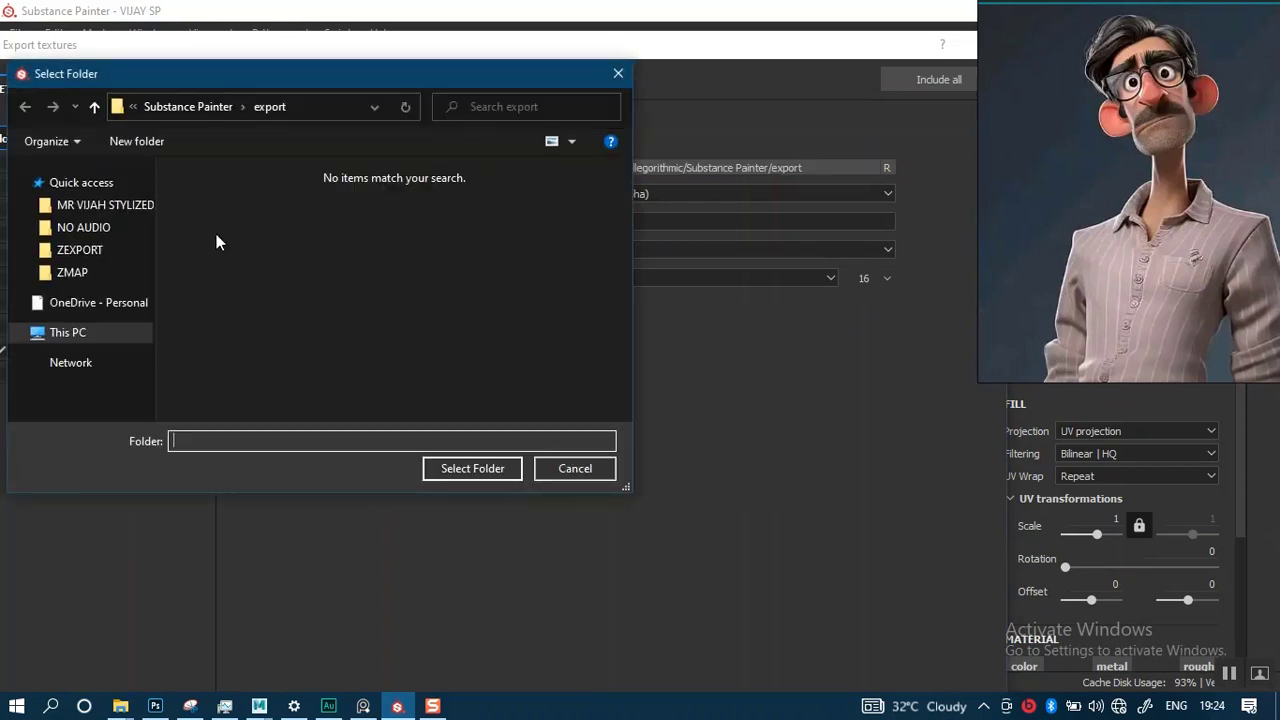
left_click_drag(206, 79, 435, 160)
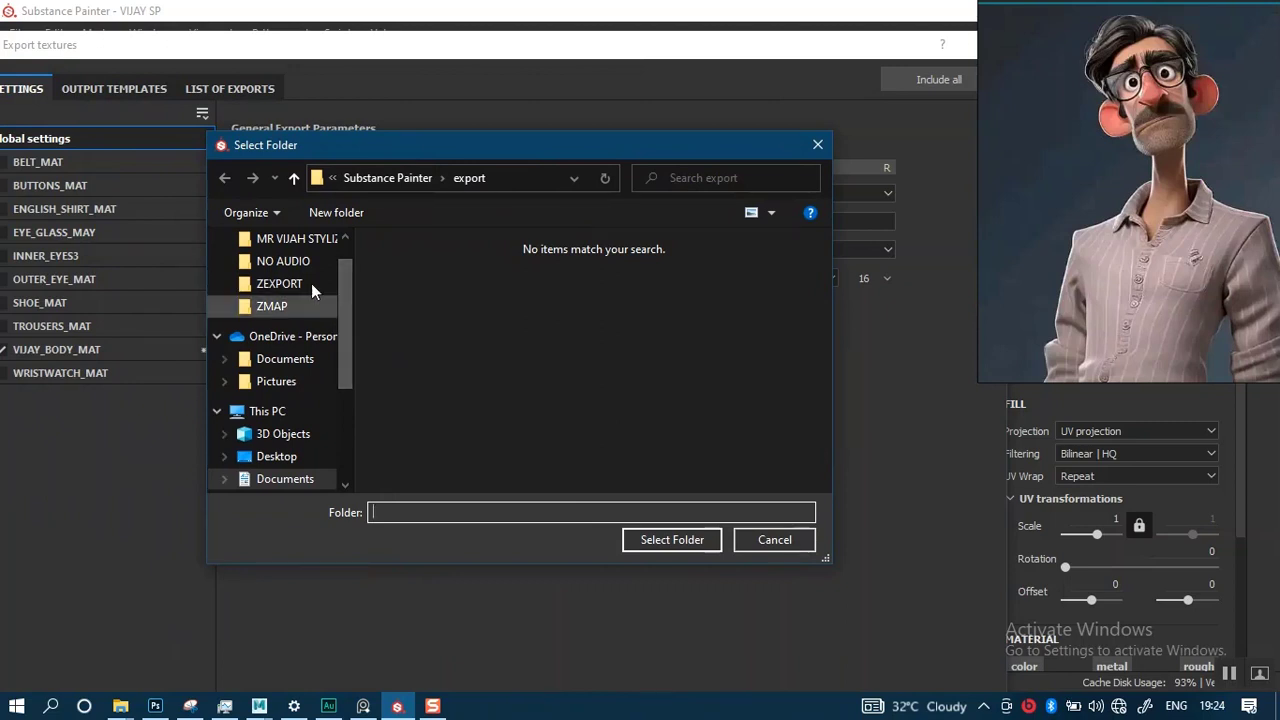
left_click(272, 309)
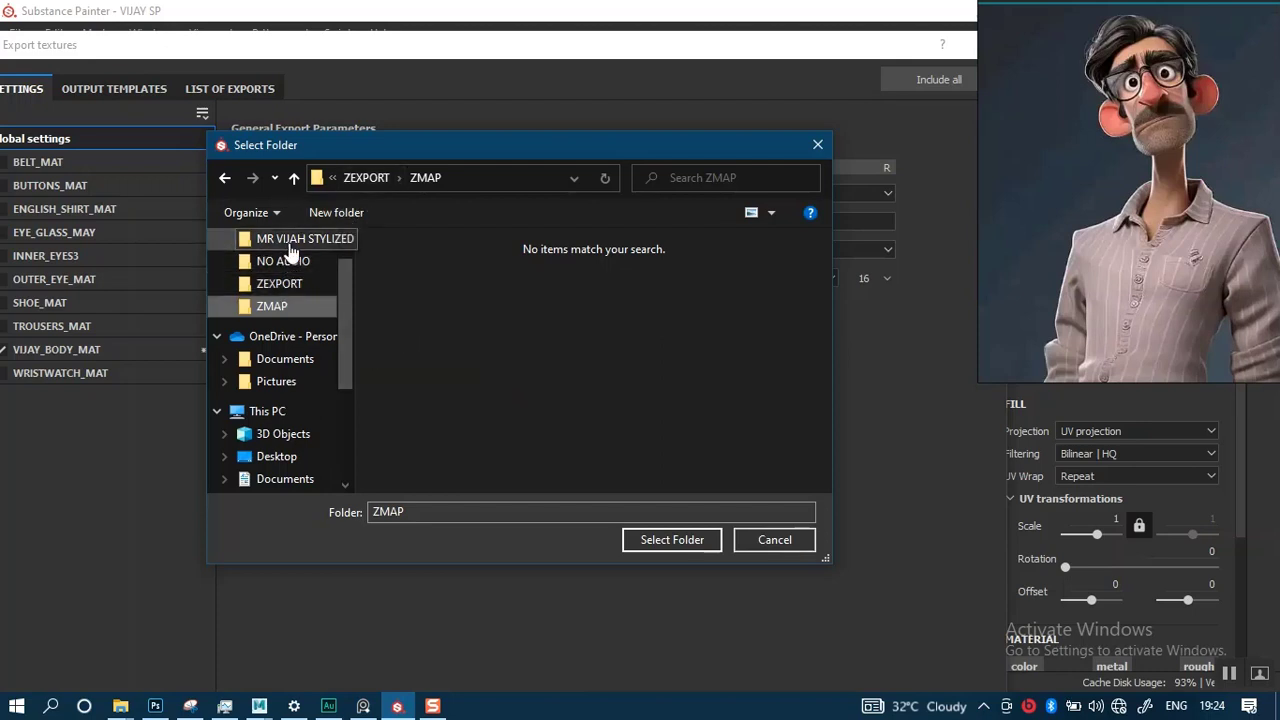
left_click(300, 238)
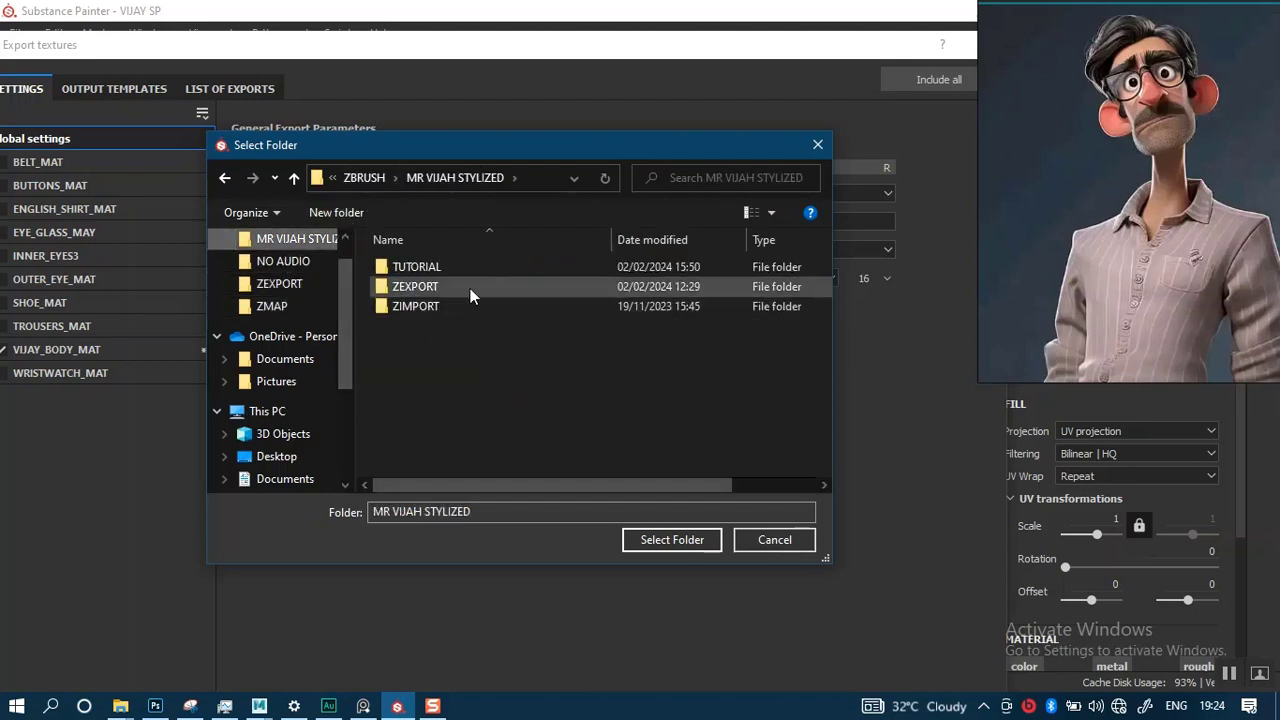
left_click(662, 539)
left_click_drag(697, 52, 675, 92)
left_click(933, 556)
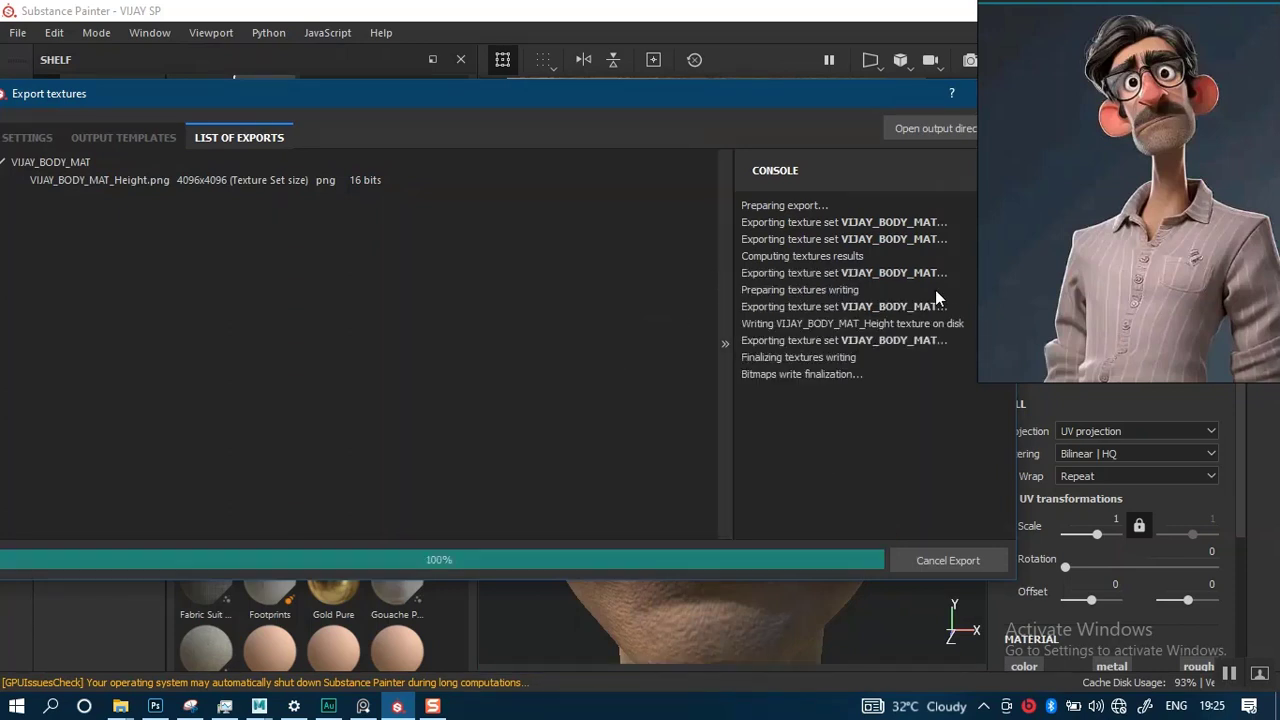
Open the output directory, locate the exported height map file, and close the texture export window
left_click(923, 134)
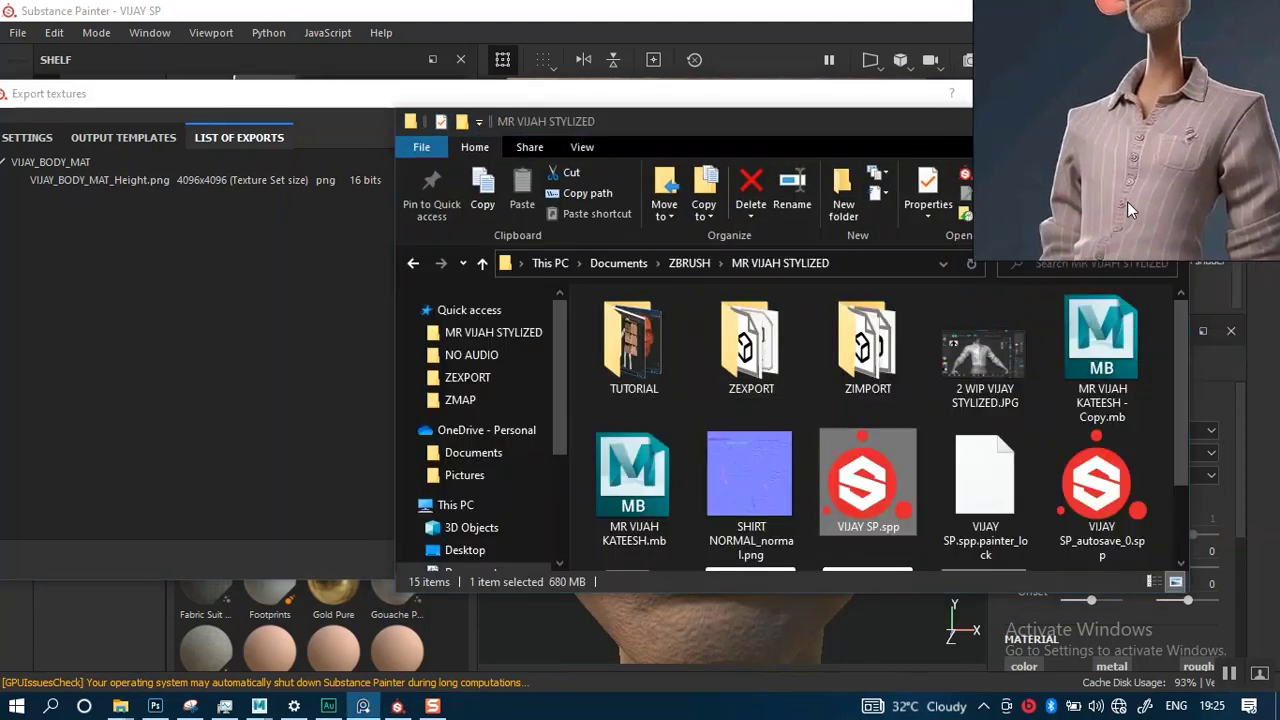
left_click_drag(1180, 448, 1181, 528)
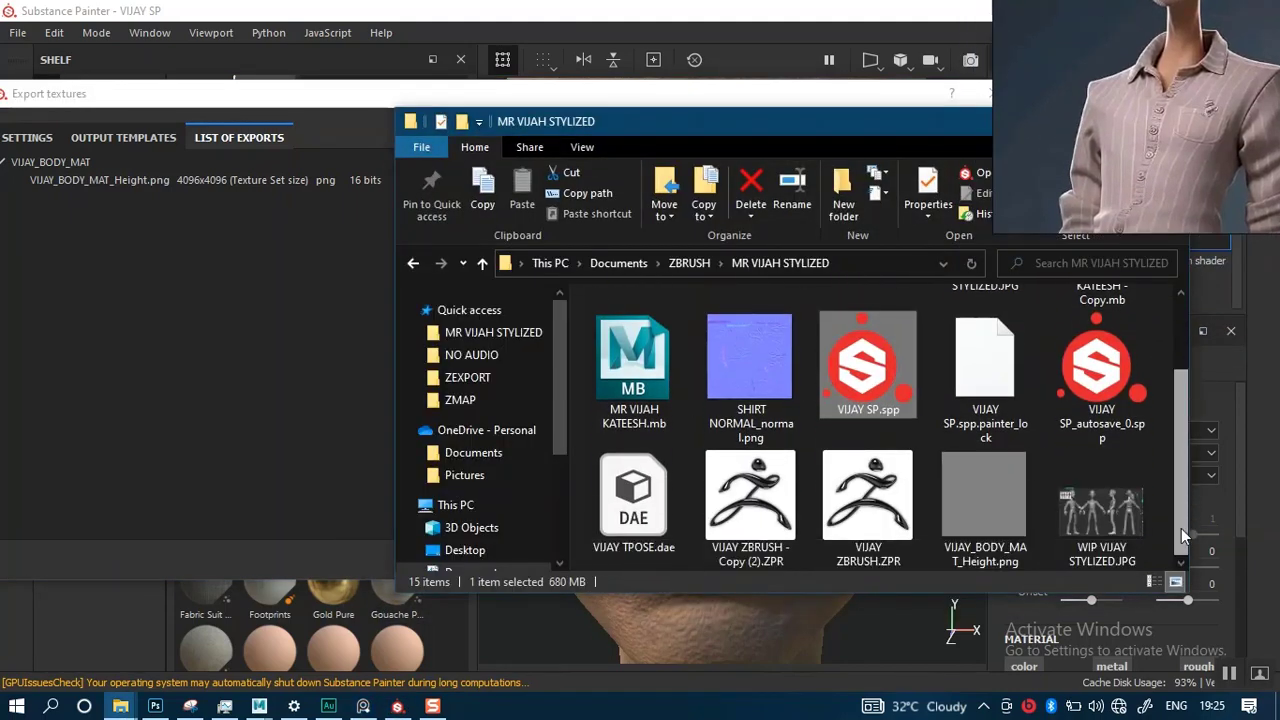
left_click(984, 507)
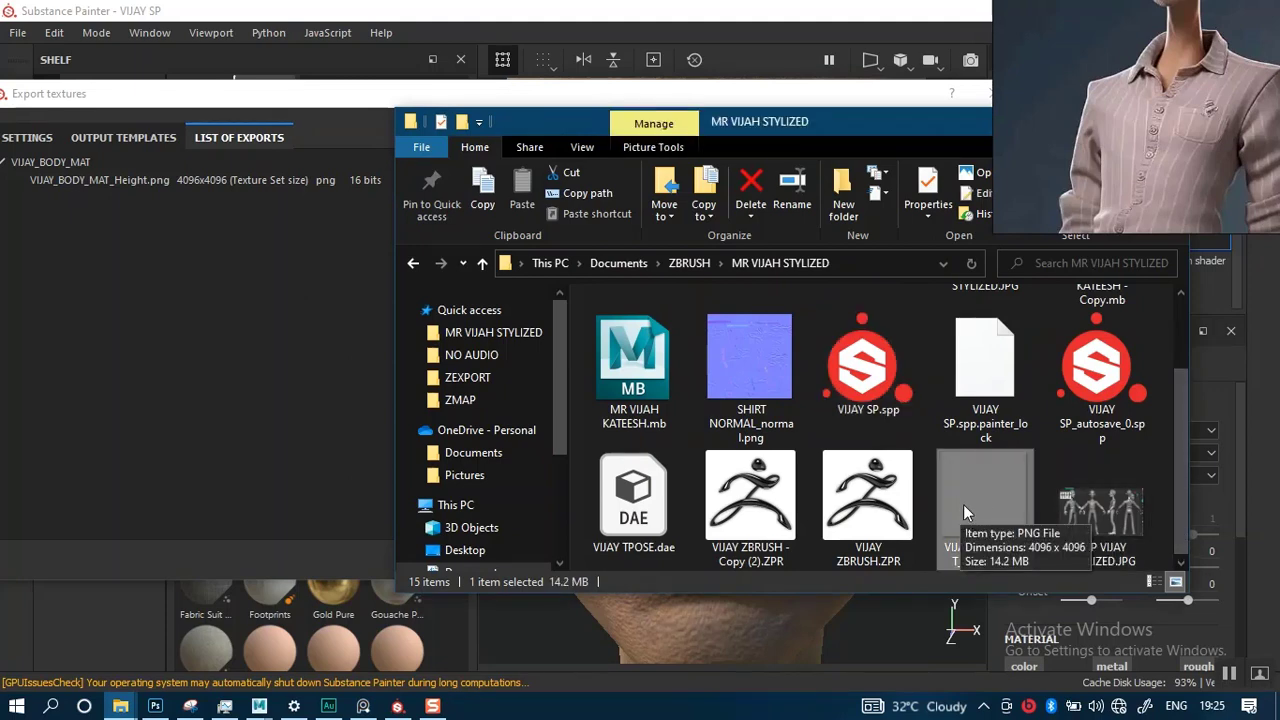
left_click(418, 95)
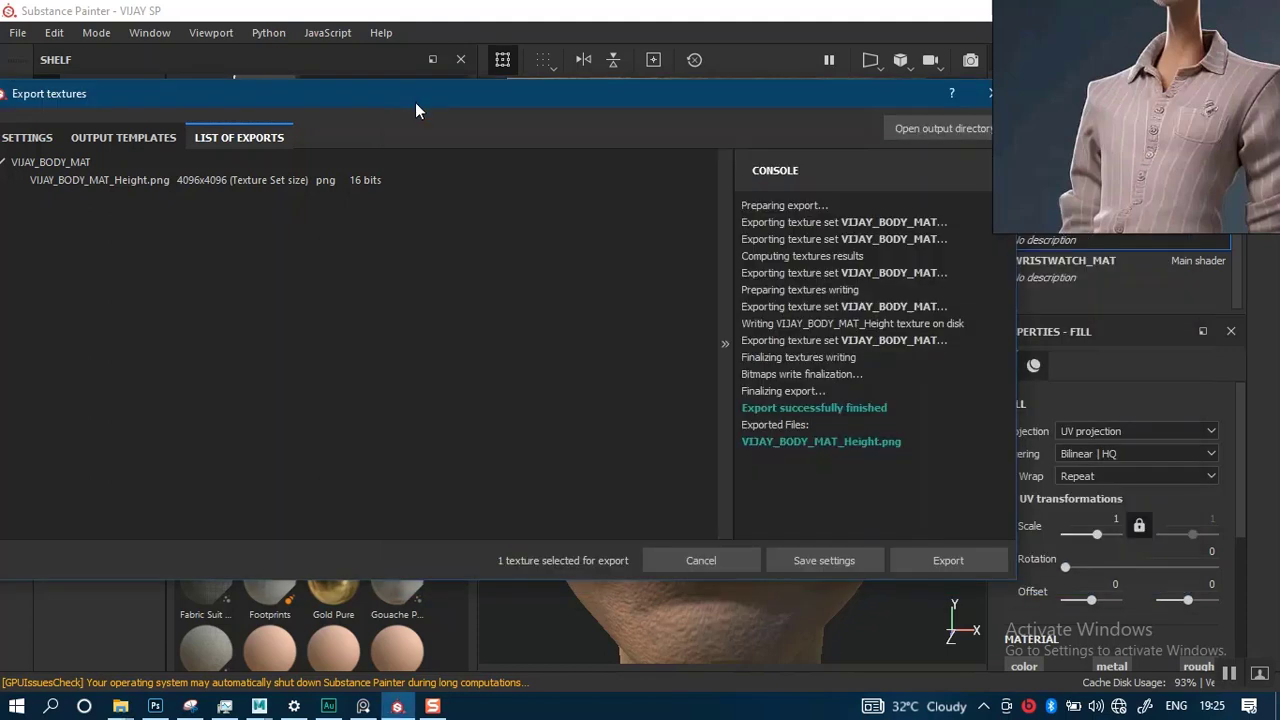
left_click(990, 93)
mouse_move(120, 706)
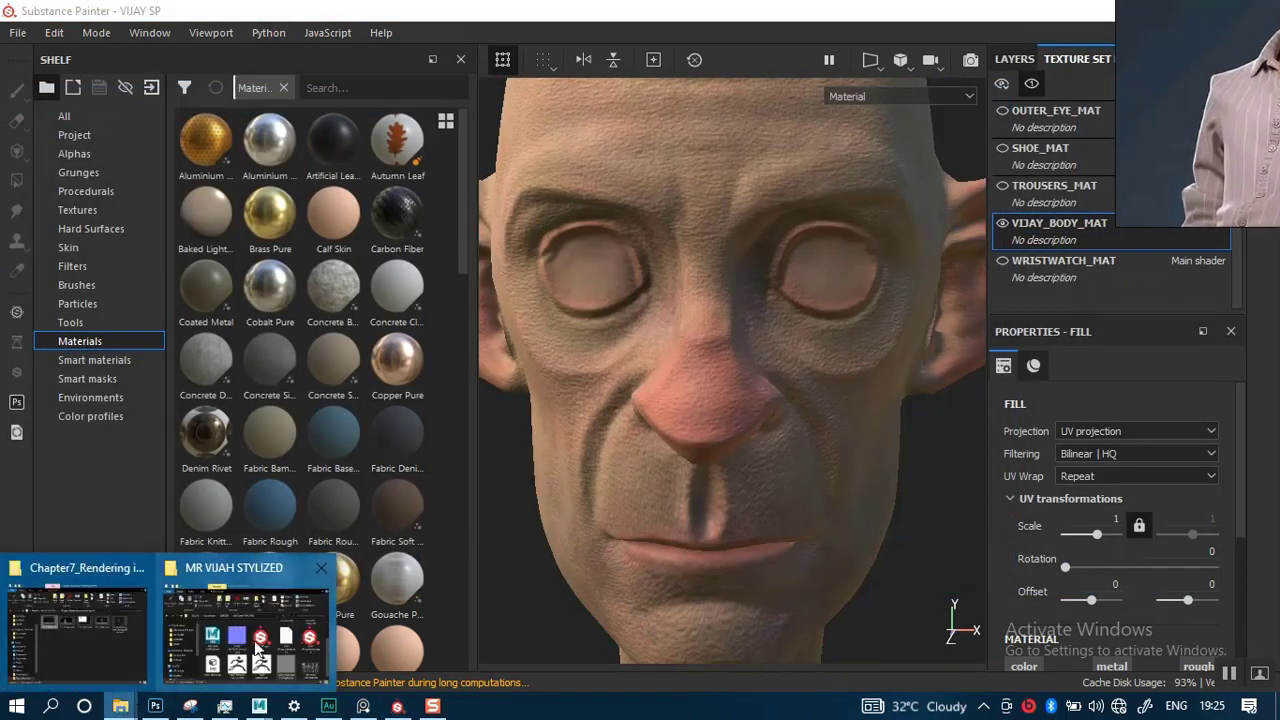
left_click(256, 648)
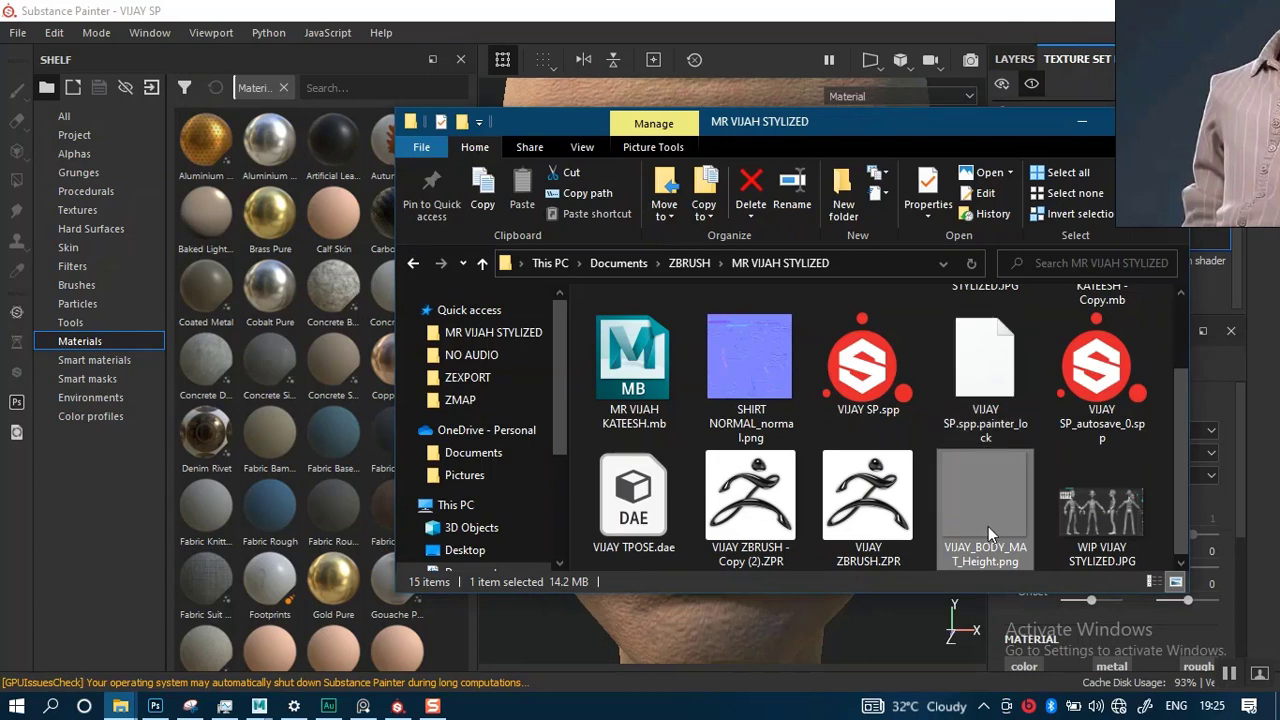
left_click_drag(1003, 509, 735, 586)
mouse_move(1007, 505)
left_mouse_down()
mouse_move(186, 490)
mouse_move(240, 462)
left_mouse_up()
left_click(351, 332)
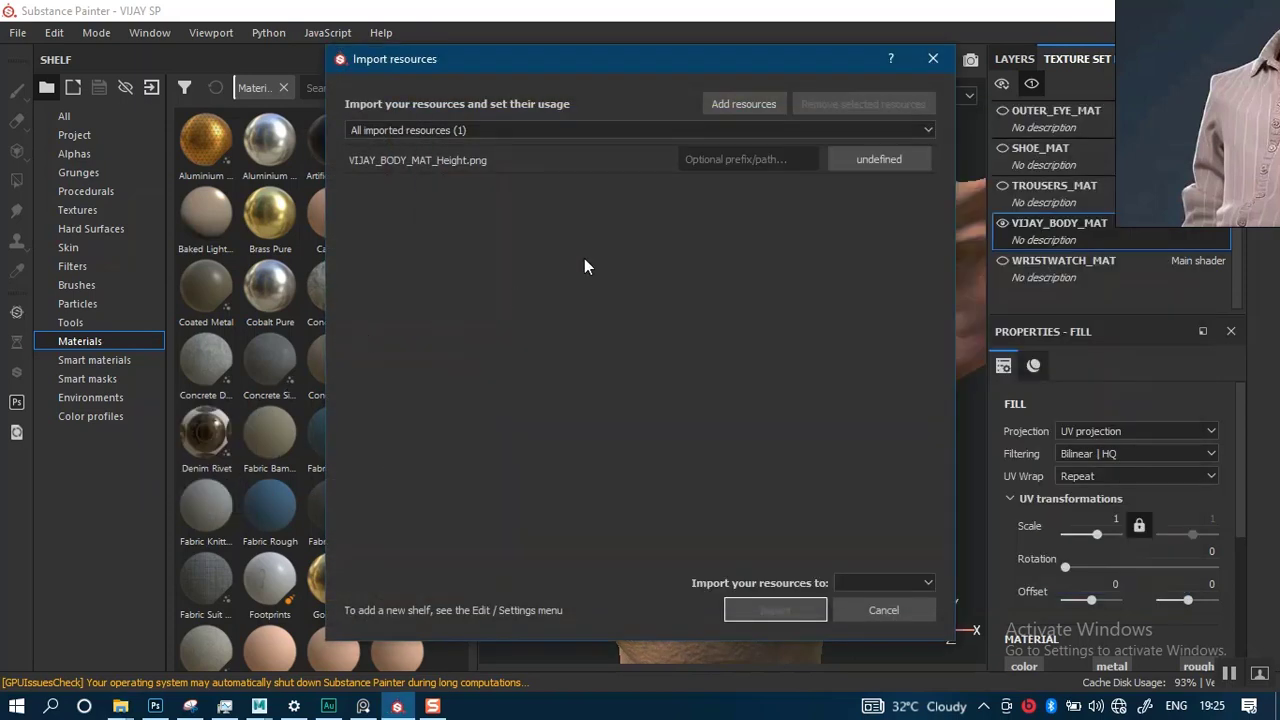
left_click(933, 59)
Return to the MR VIJAH STYLIZED folder and rename the exported height map to VIJAY_BODY_MAT_ROUGHNESS.png
mouse_move(125, 706)
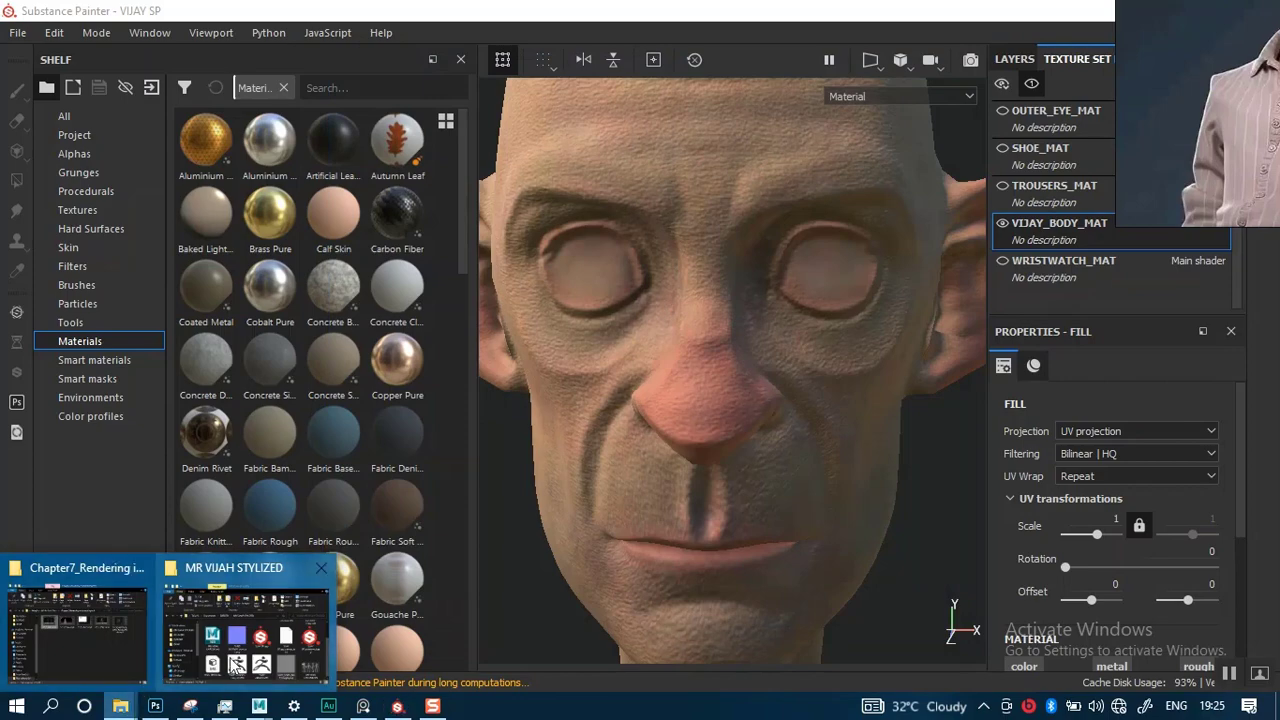
left_click(245, 625)
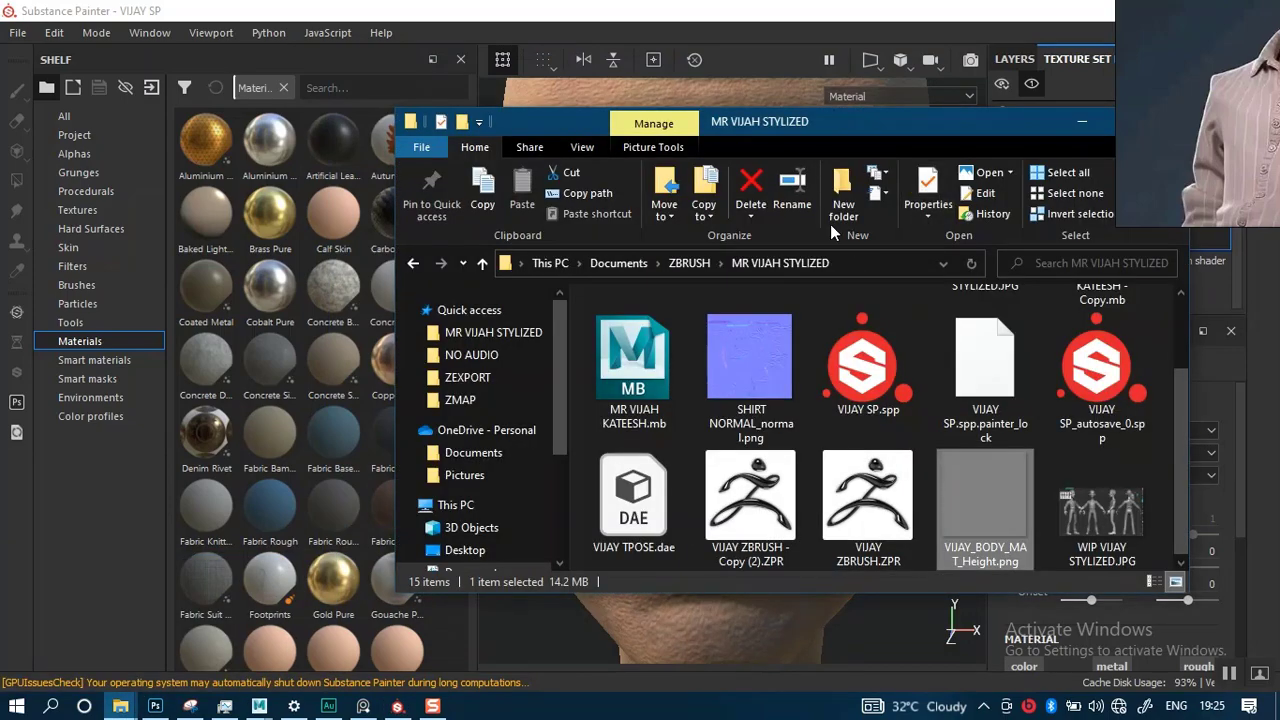
left_click(800, 198)
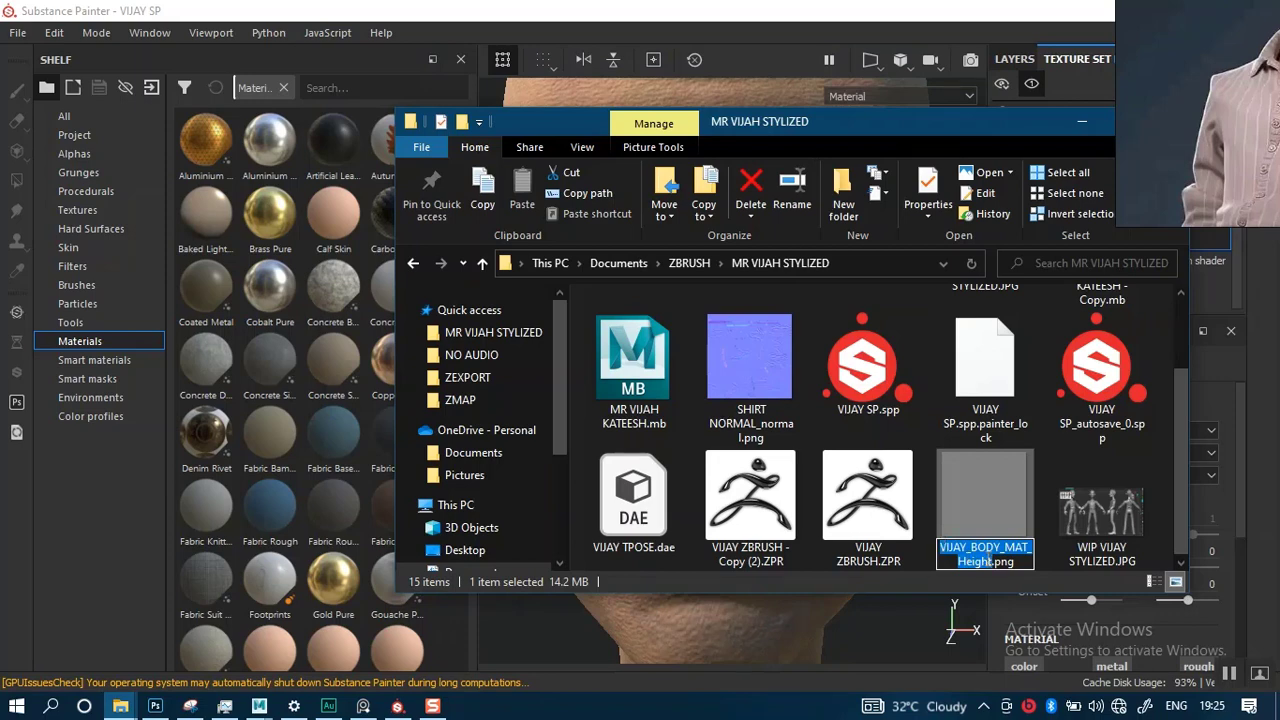
left_click(990, 562)
key("BackSpace")
key("BackSpace")
key("BackSpace")
key("BackSpace")
key("BackSpace")
key("BackSpace")
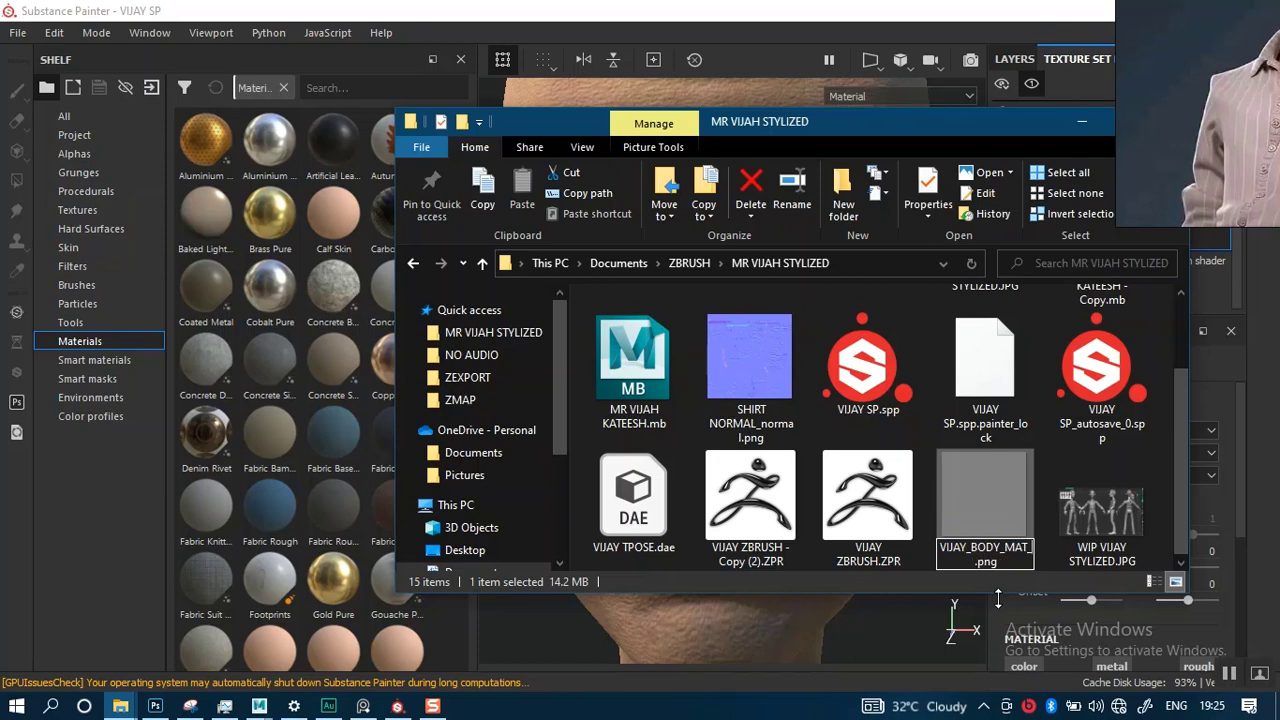
type("ROUNGH")
key("BackSpace")
key("BackSpace")
key("BackSpace")
type("GHNESS")
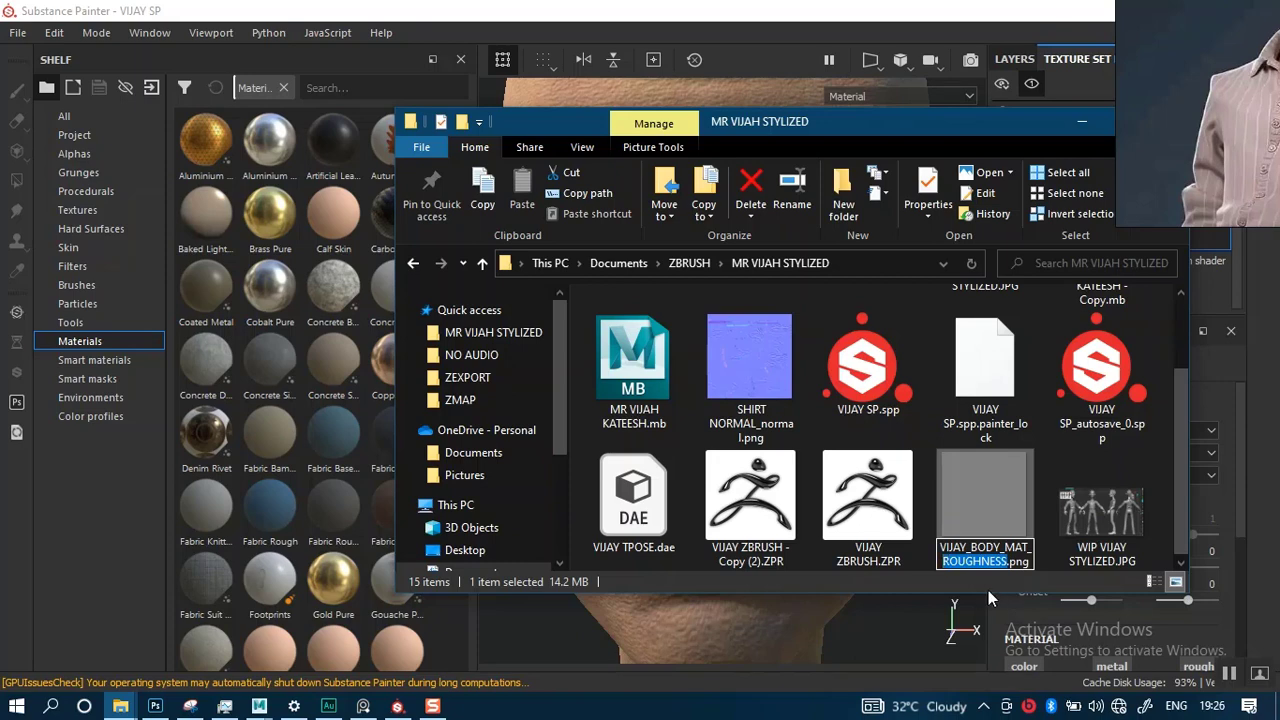
key("Return")
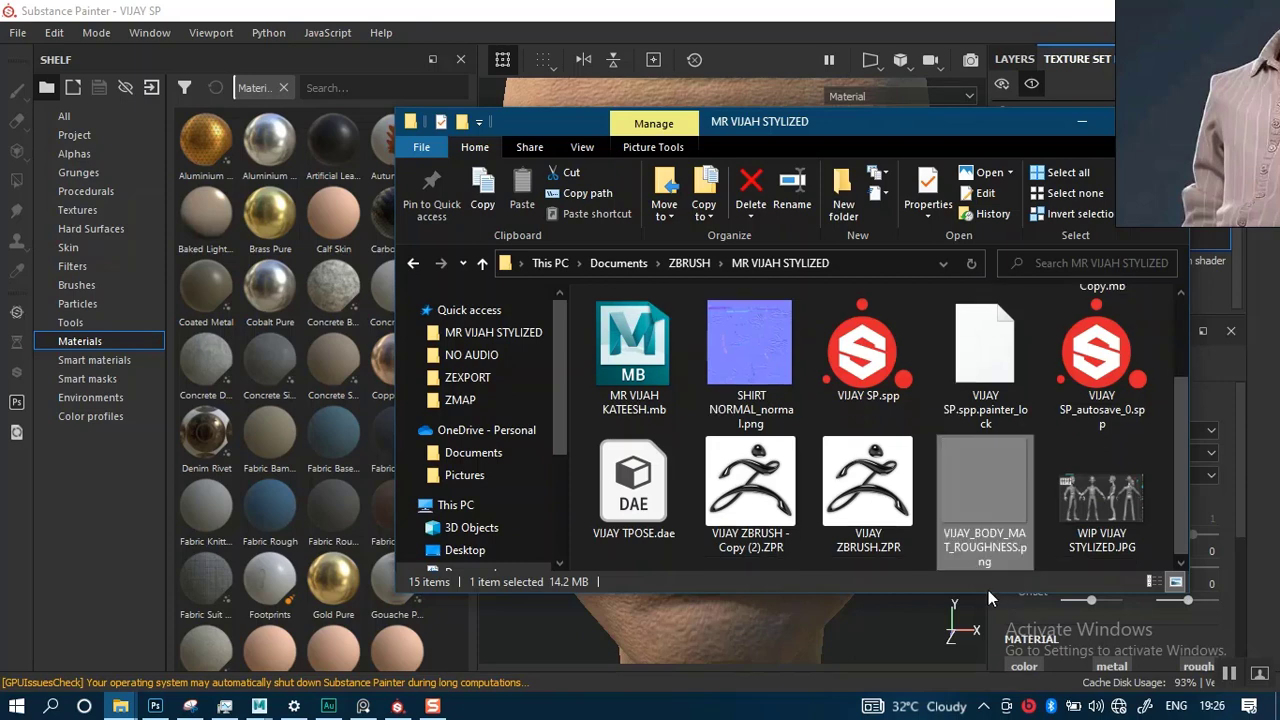
Import VIJAY_BODY_MAT_ROUGHNESS.png into the project 'VIJAY SP' with its usage set to texture
mouse_move(998, 499)
left_mouse_down()
mouse_move(405, 443)
mouse_move(417, 411)
mouse_move(994, 498)
mouse_move(1055, 481)
mouse_move(990, 495)
mouse_move(250, 463)
mouse_move(316, 342)
left_mouse_up()
left_click(597, 69)
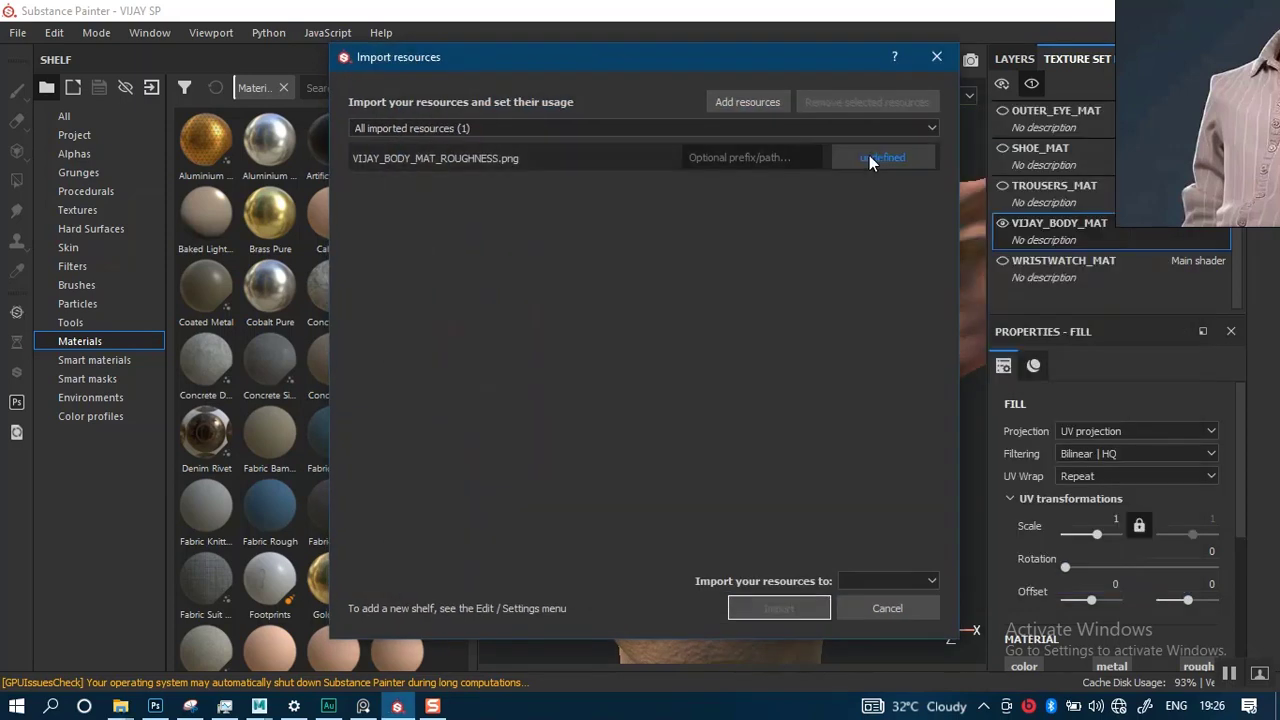
left_click(873, 158)
left_click(912, 228)
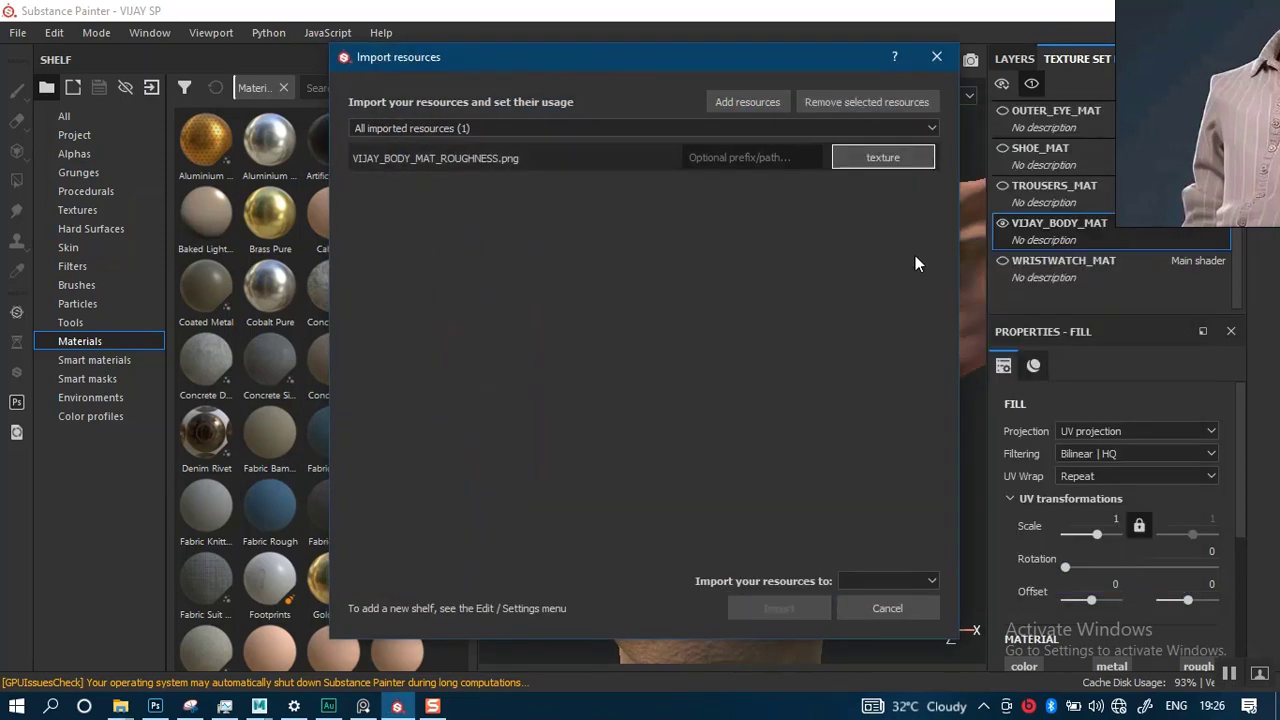
left_click(874, 582)
left_click(874, 605)
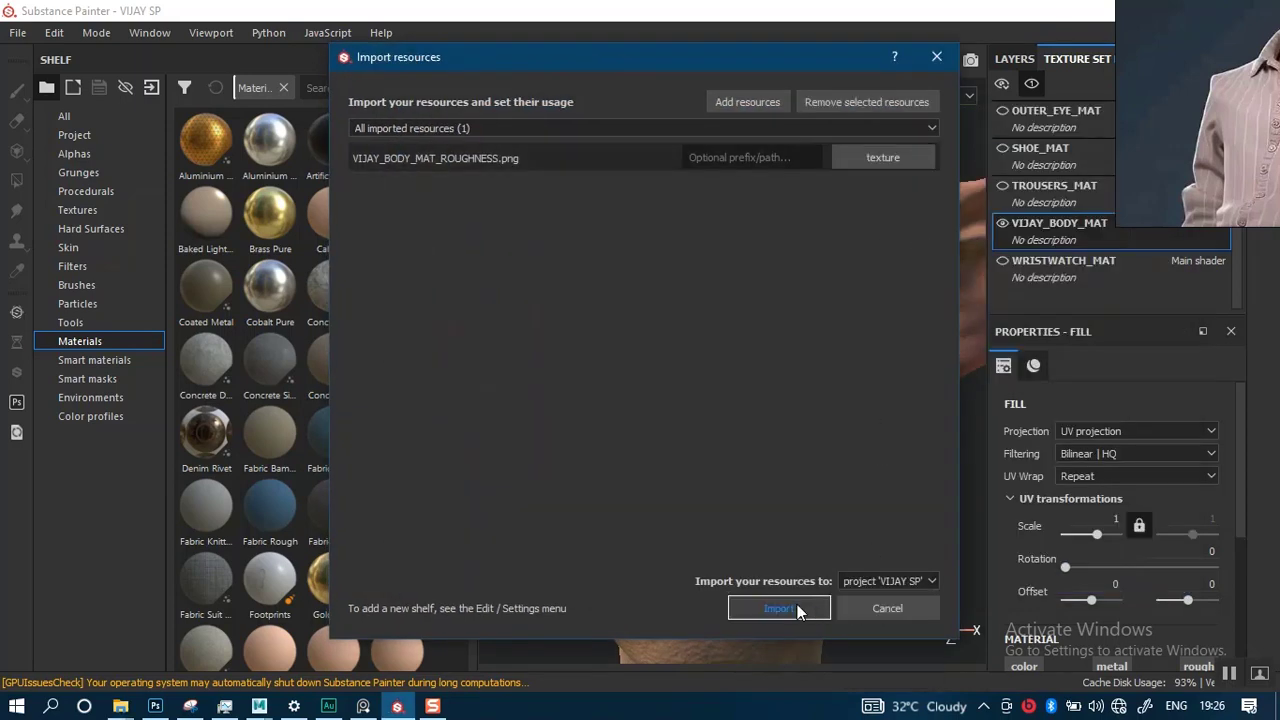
left_click(797, 607)
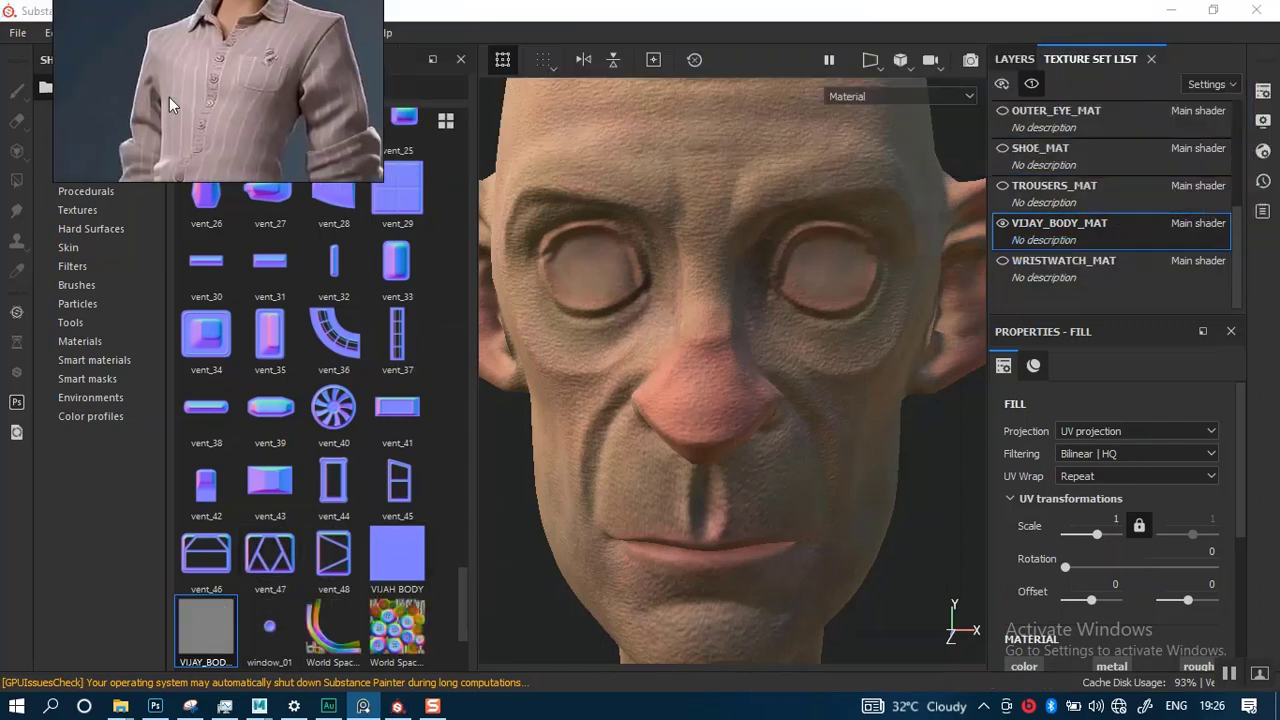
Show the body's layer stack, collapse the TOP TONE folder, and add a new fill layer above it
left_click(1012, 59)
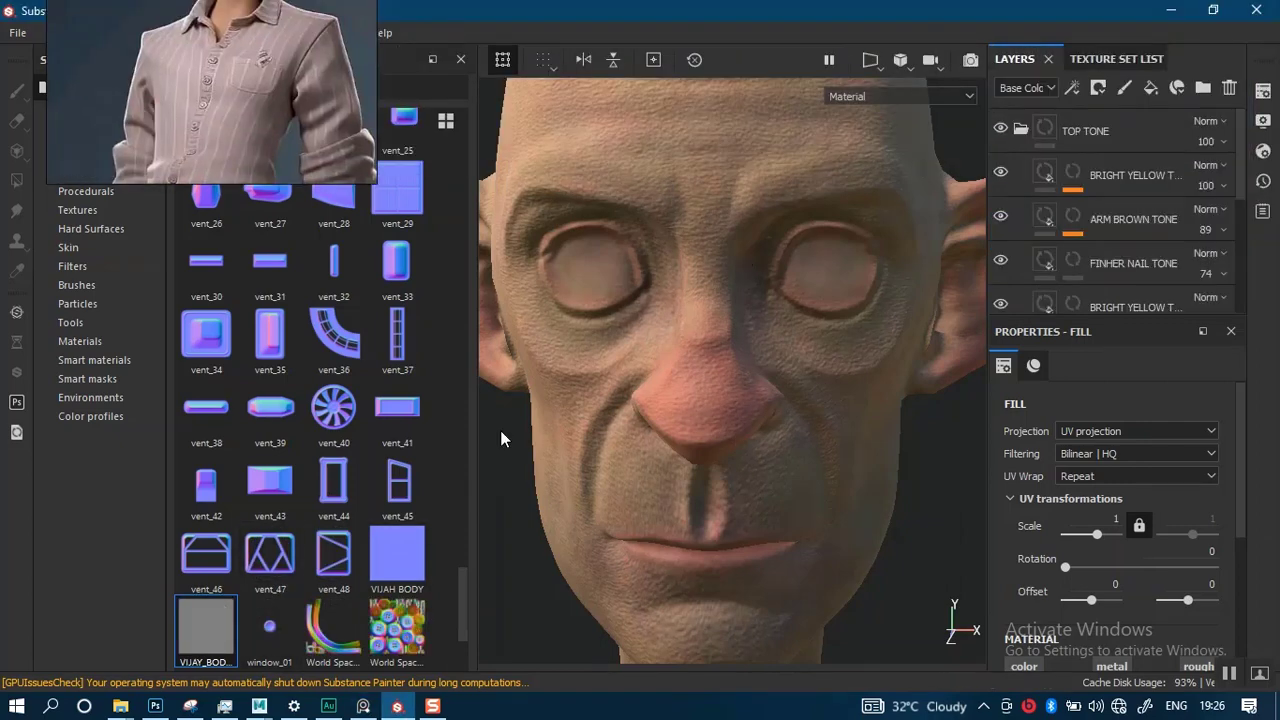
left_click(1023, 130)
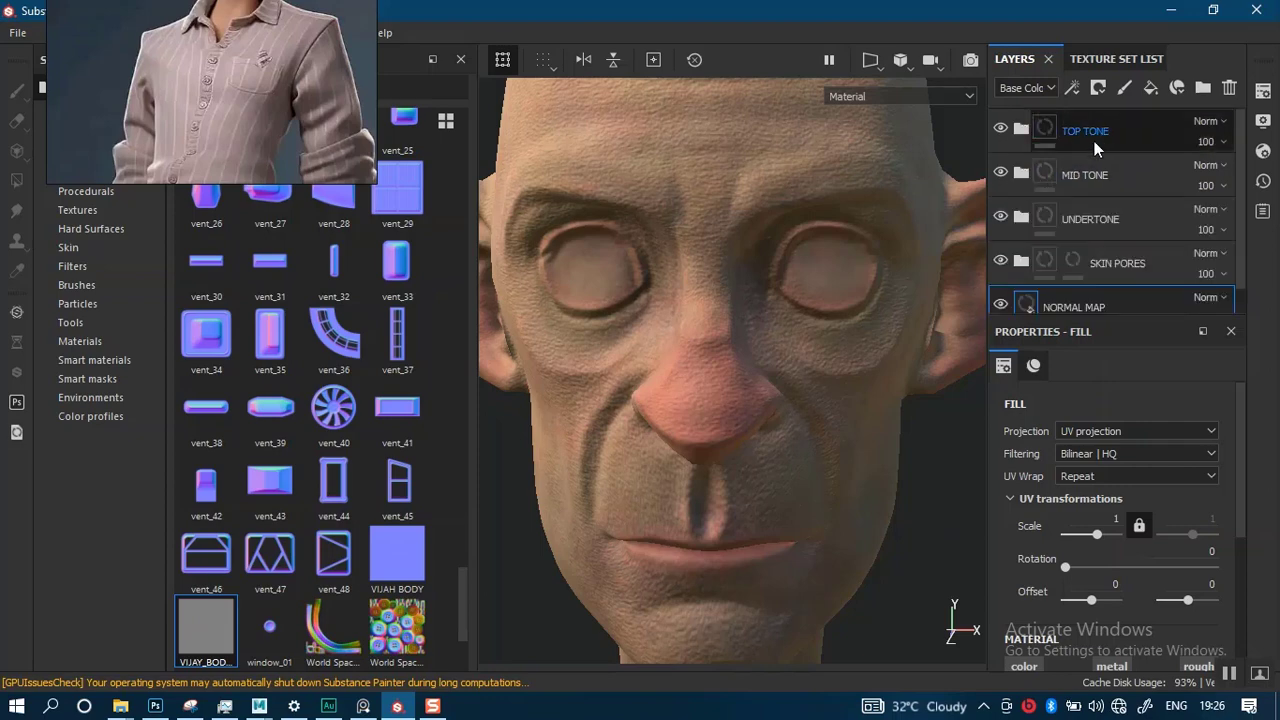
left_click(1094, 141)
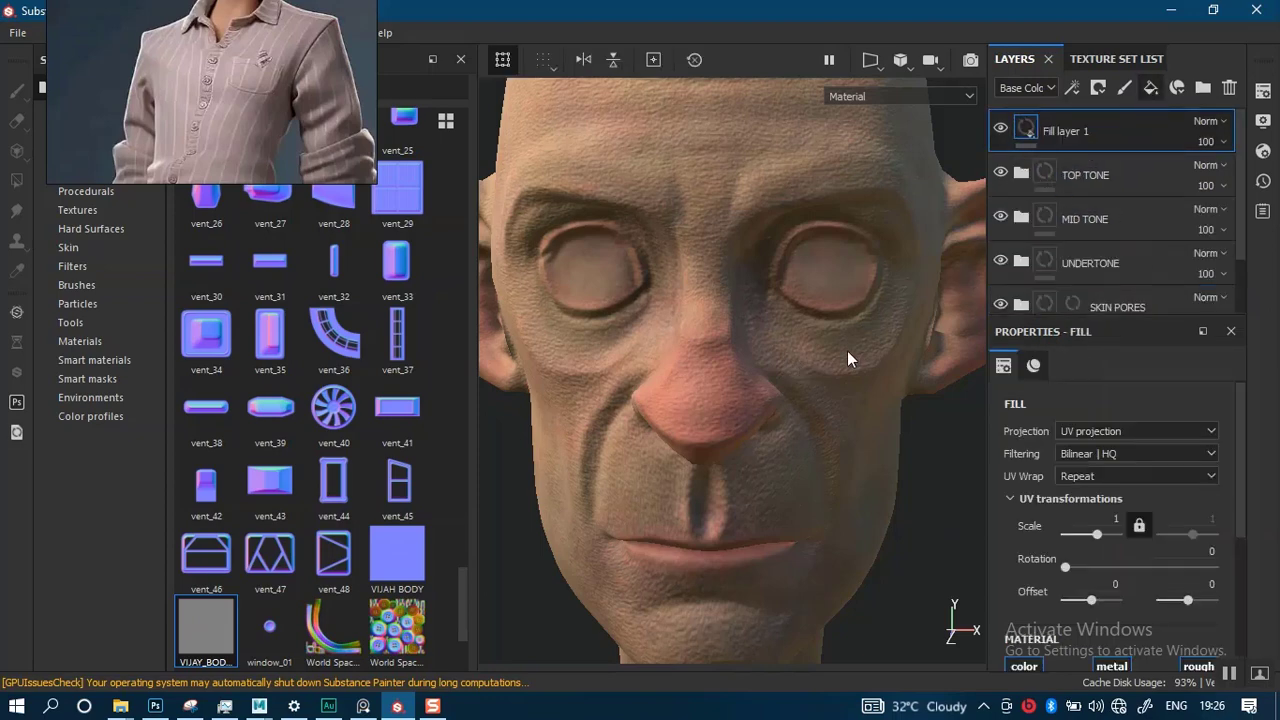
Restrict the new fill layer to the roughness channel by disabling color, metal, normal and height
left_click_drag(1233, 510, 1235, 566)
left_click(1024, 433)
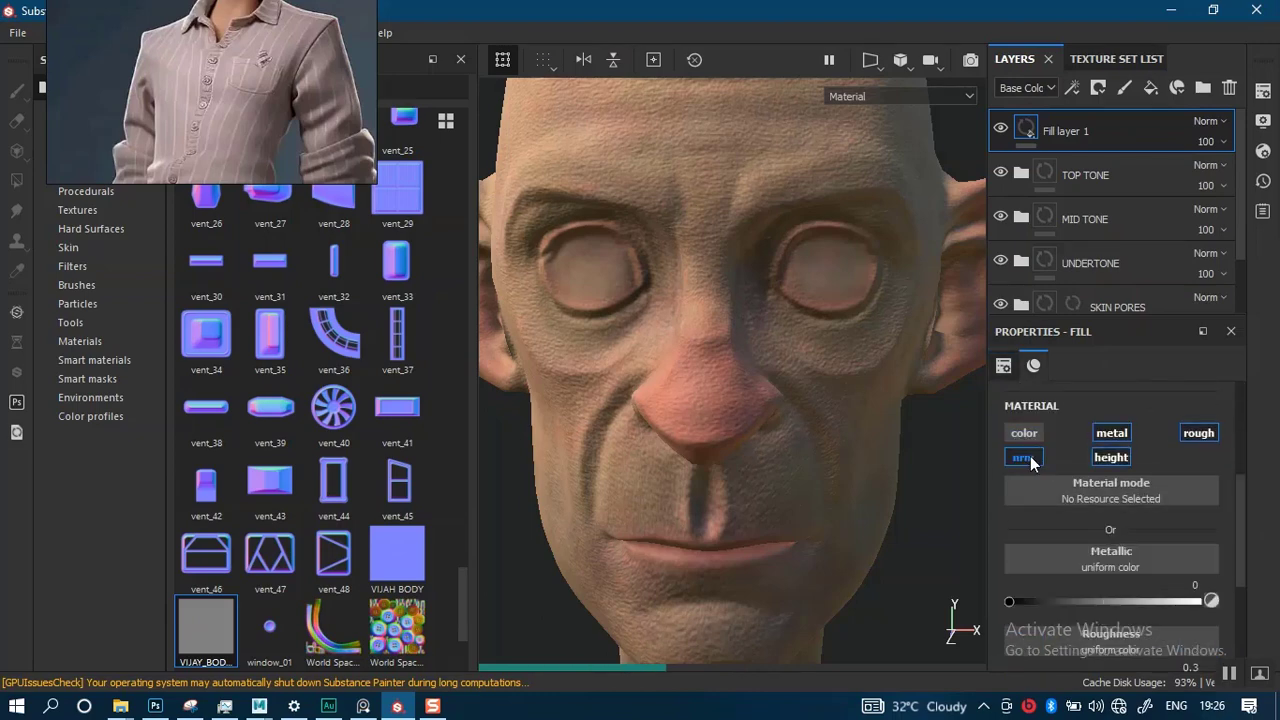
left_click(1023, 457)
left_click(1110, 456)
left_click(1111, 433)
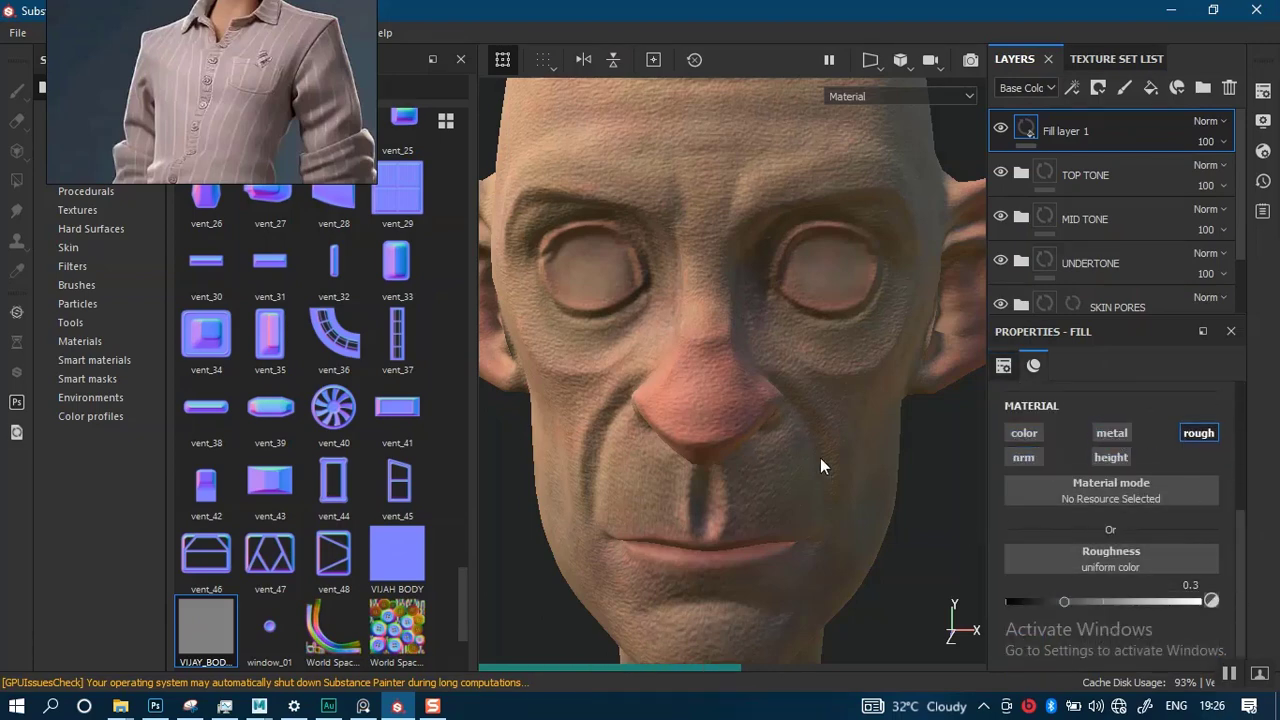
Set the fill layer's roughness to 0.1923 and check the skin's gloss from several angles
left_click_drag(1048, 599, 1043, 599)
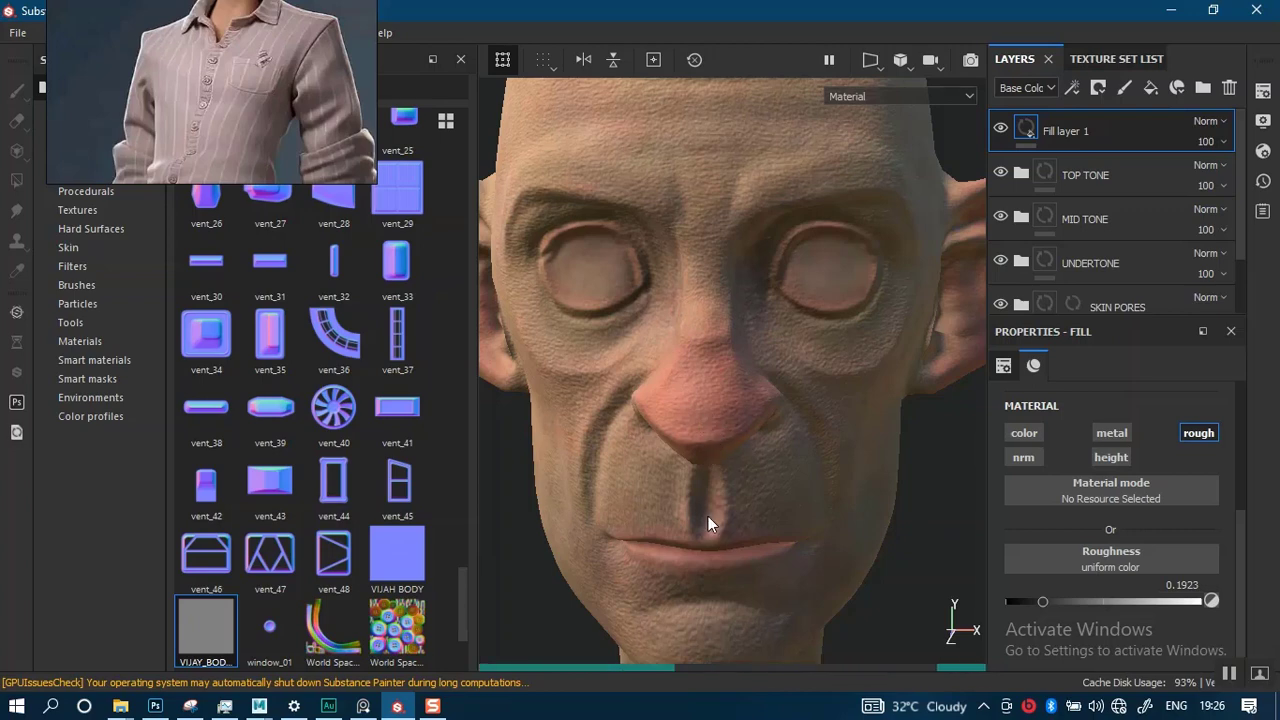
left_click_drag(721, 484, 763, 472, "alt")
right_click_drag(763, 472, 711, 309, "alt")
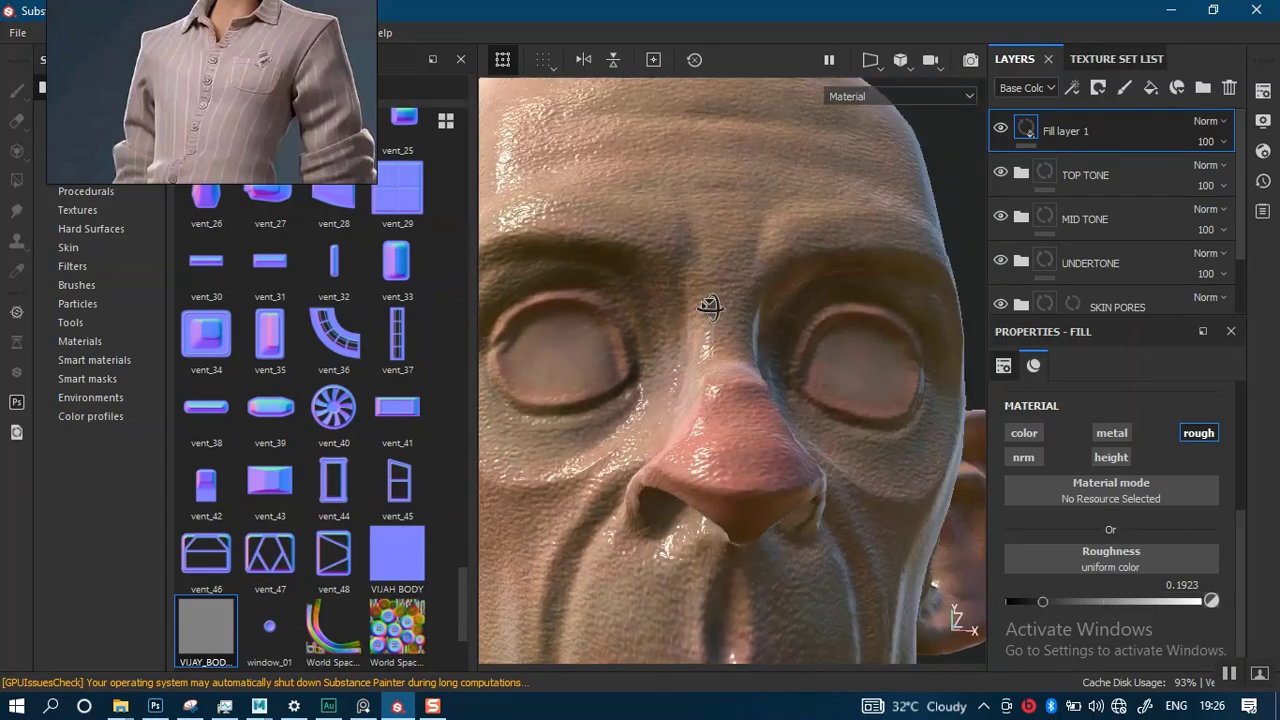
left_click_drag(711, 309, 734, 417, "alt")
right_click_drag(734, 417, 738, 412, "alt")
left_click_drag(738, 405, 850, 420, "alt")
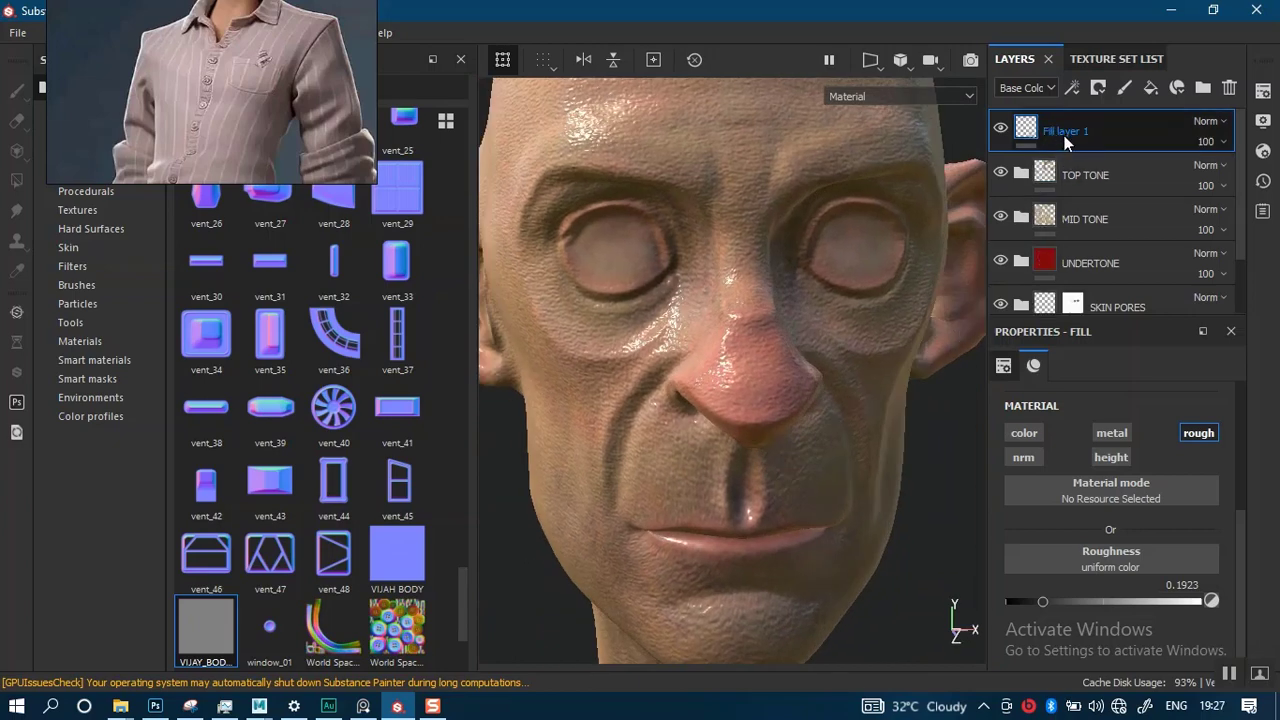
Rename the fill layer to ROUGHNESS MAP
double_click(1064, 135)
type("ROUGHNESS MAP")
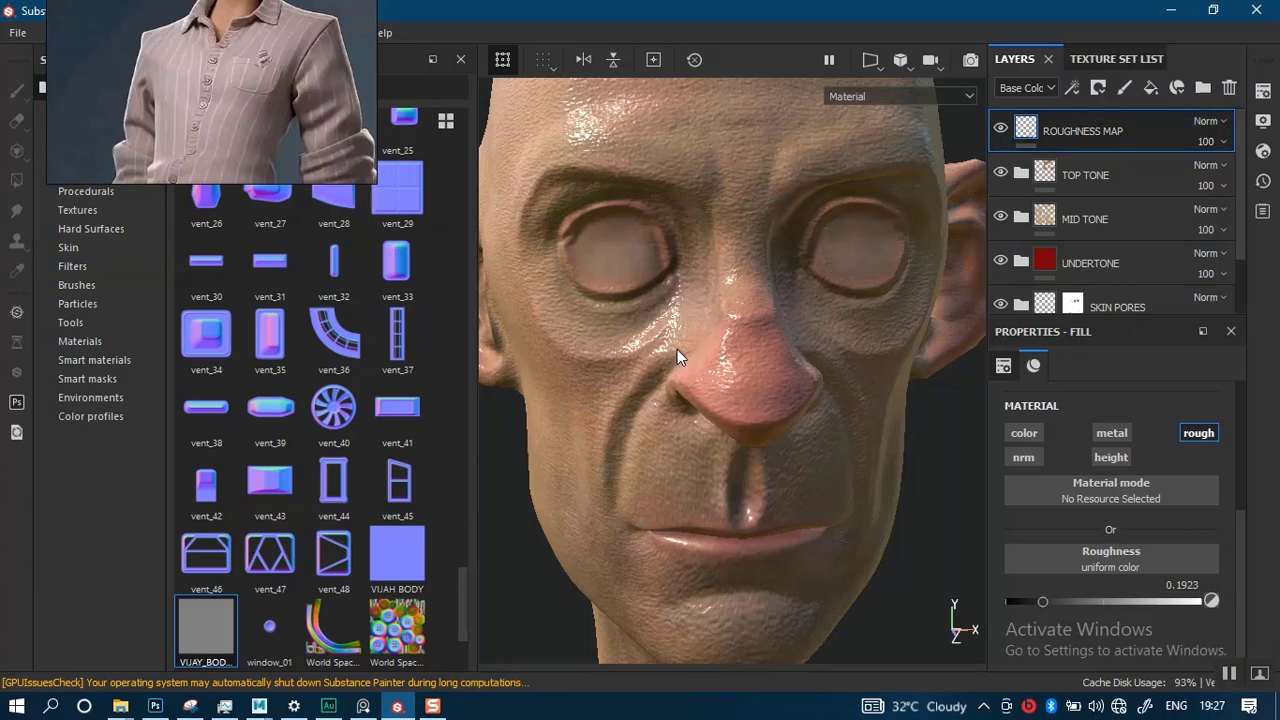
left_click_drag(658, 341, 798, 318, "alt")
left_click_drag(714, 313, 862, 263, "alt")
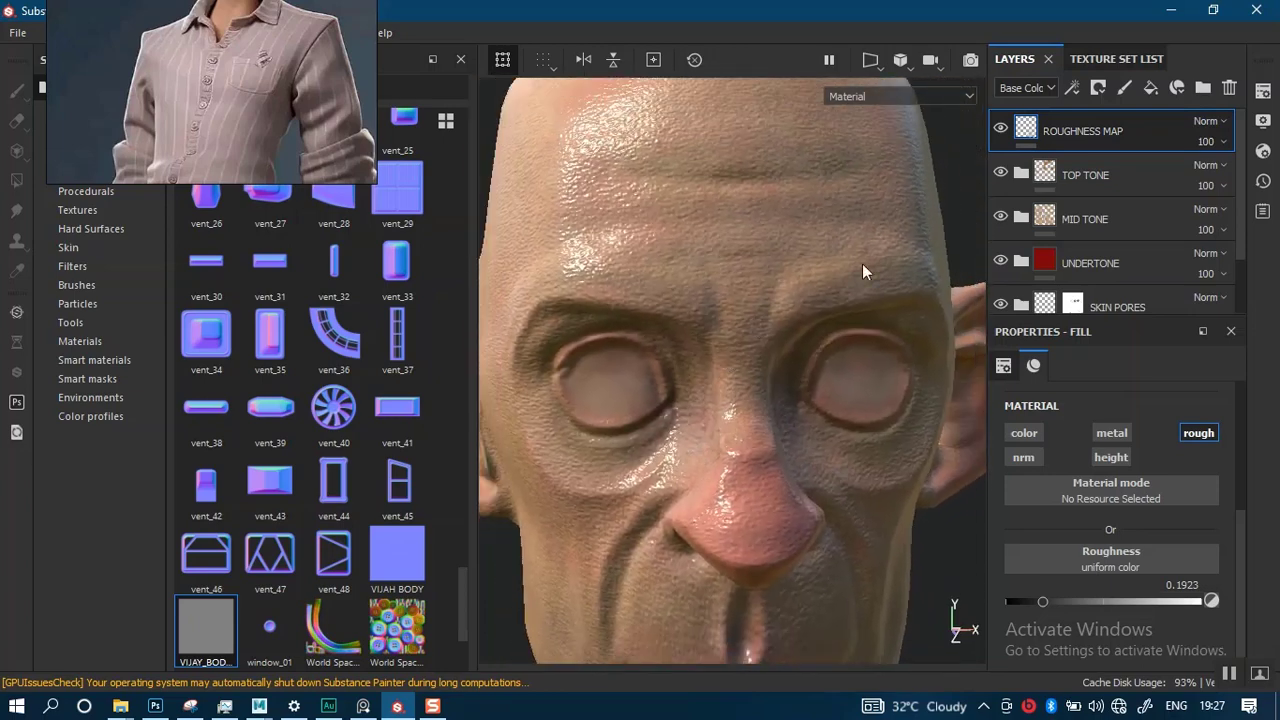
Give the ROUGHNESS MAP layer a black mask with a fill effect that uses VIJAY_BODY_MAT_ROUGHNESS as its grayscale
right_click(1024, 130)
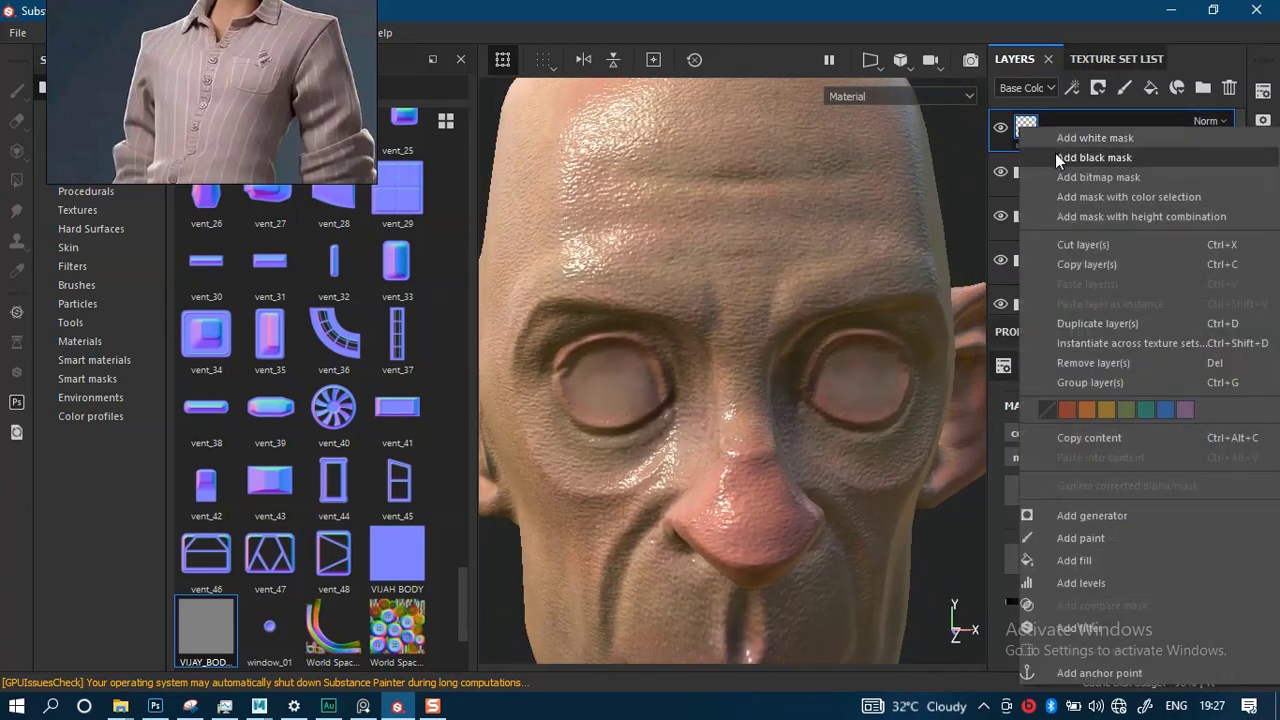
left_click(1085, 160)
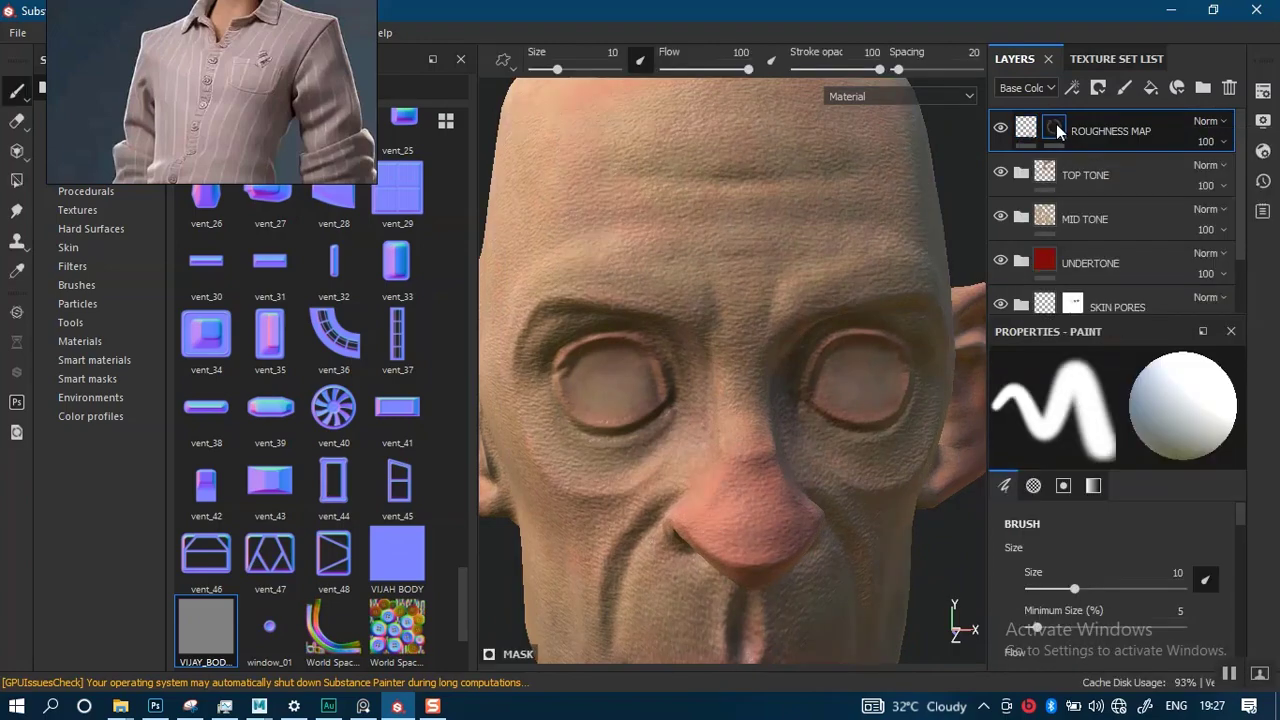
right_click(1050, 128)
left_click(1090, 536)
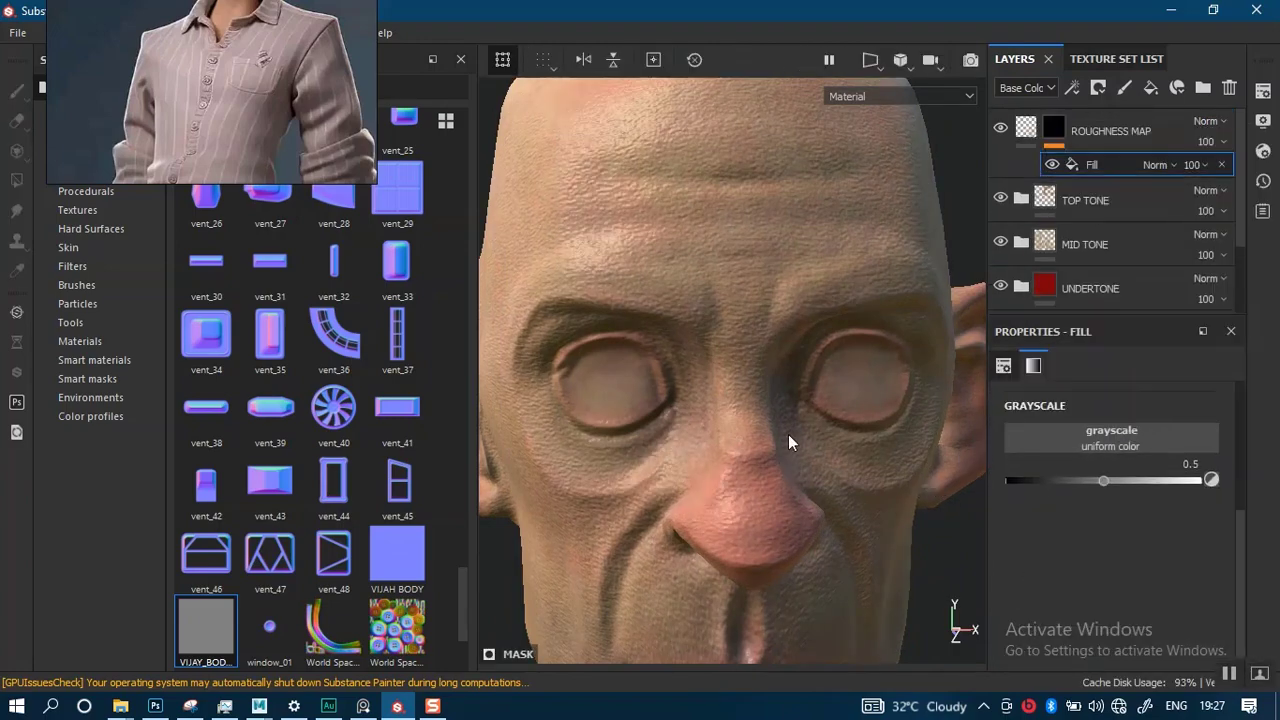
left_click_drag(189, 620, 1081, 441)
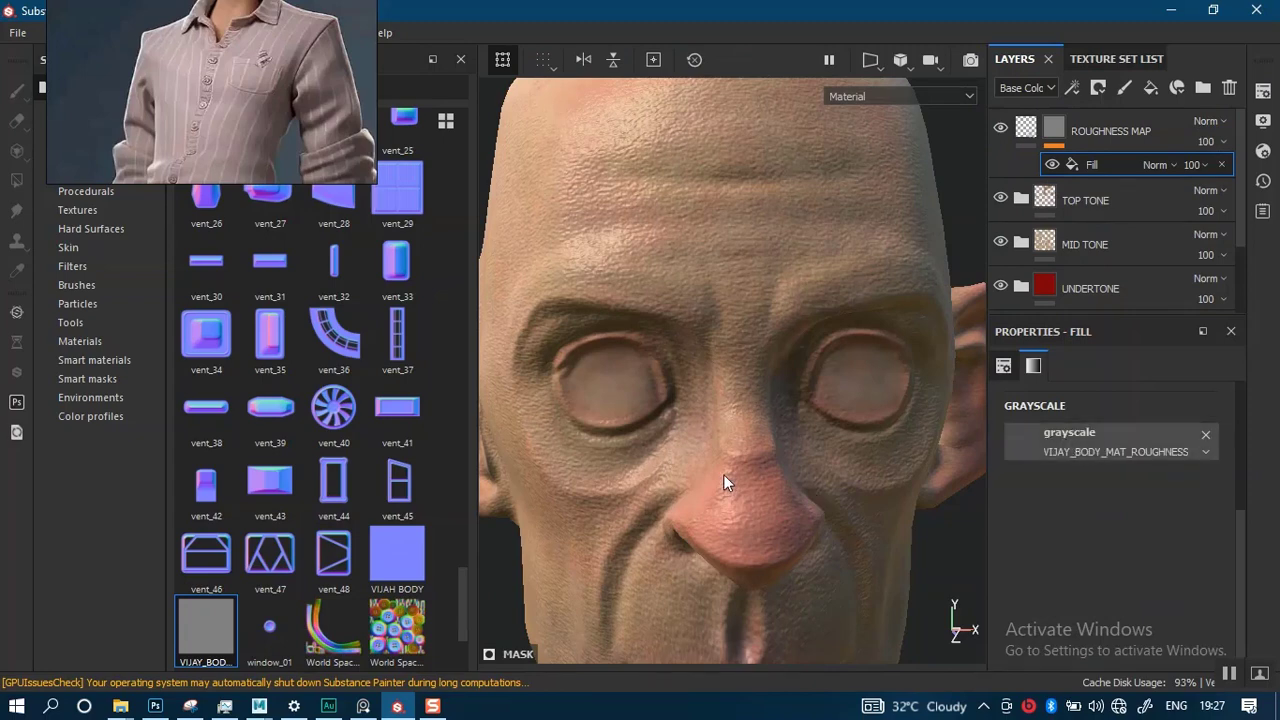
Display only the Roughness channel on the model and examine the head
key("c")
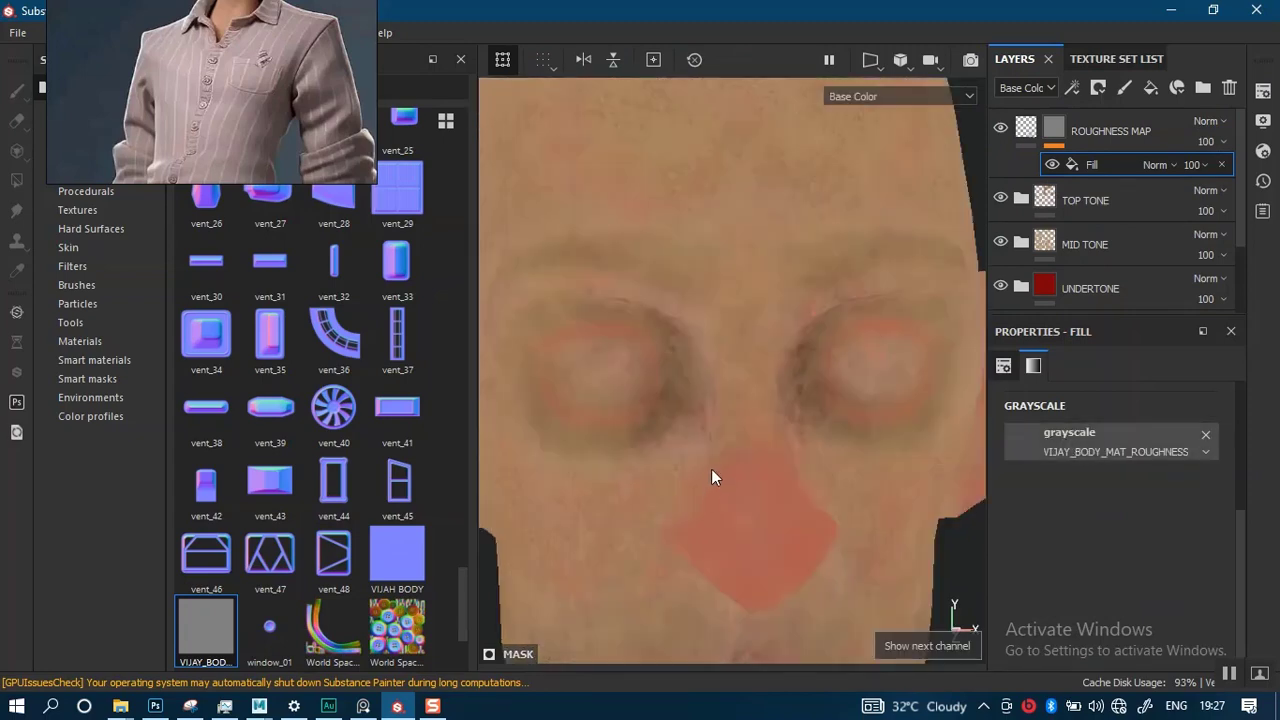
key("c")
key("c")
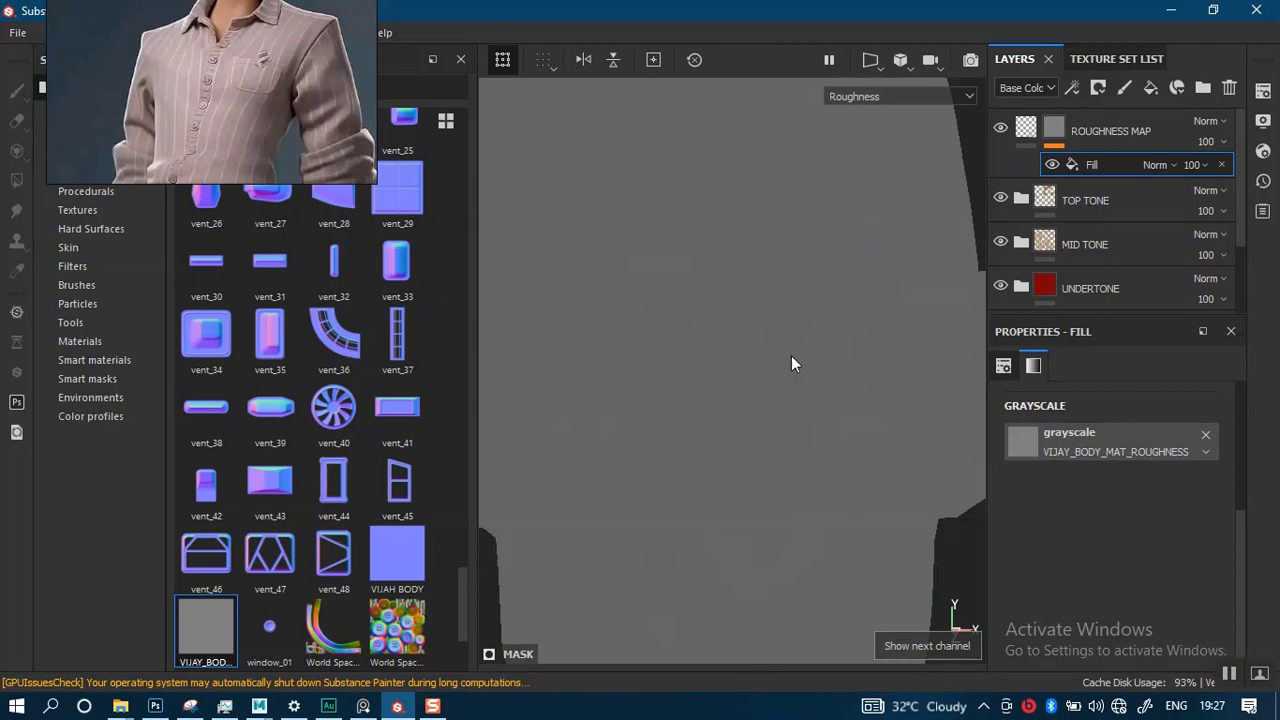
scroll(738, 430, "down", 2)
middle_click_drag(738, 430, 718, 275, "alt")
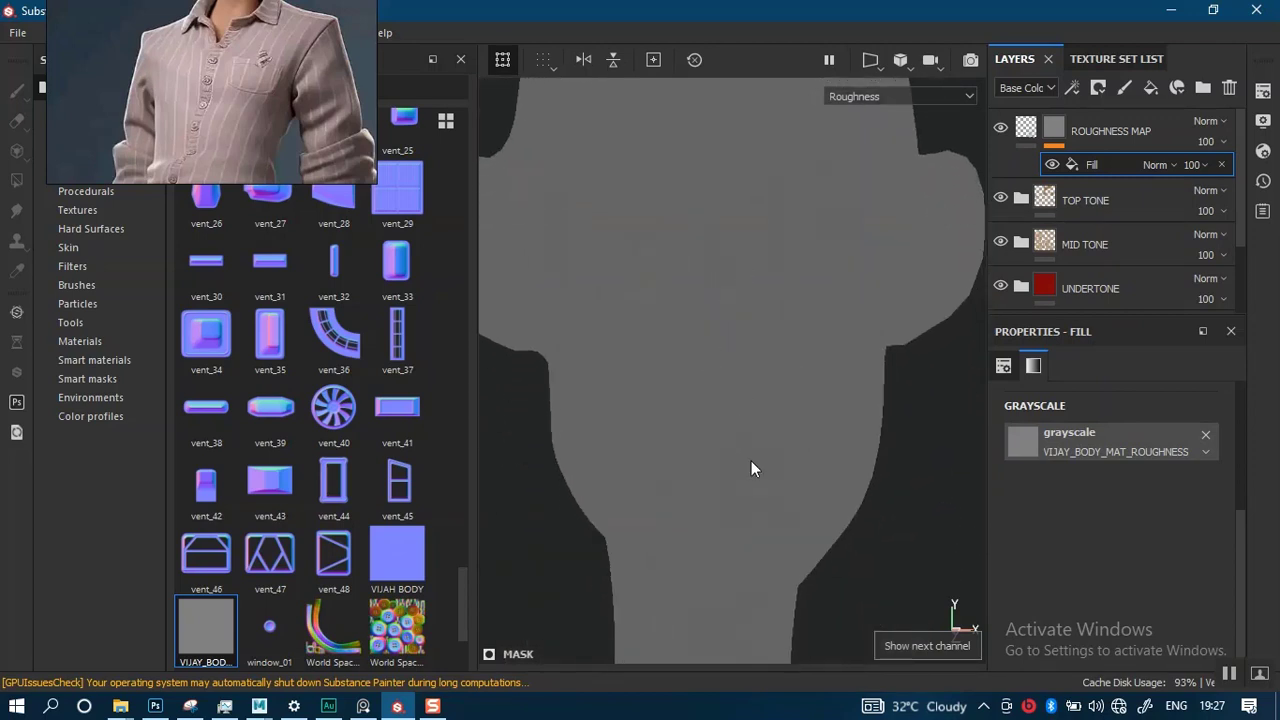
scroll(918, 449, "up", 1)
Add a levels effect to the ROUGHNESS MAP layer's mask and set its midtone to 0.972
left_click(1045, 150)
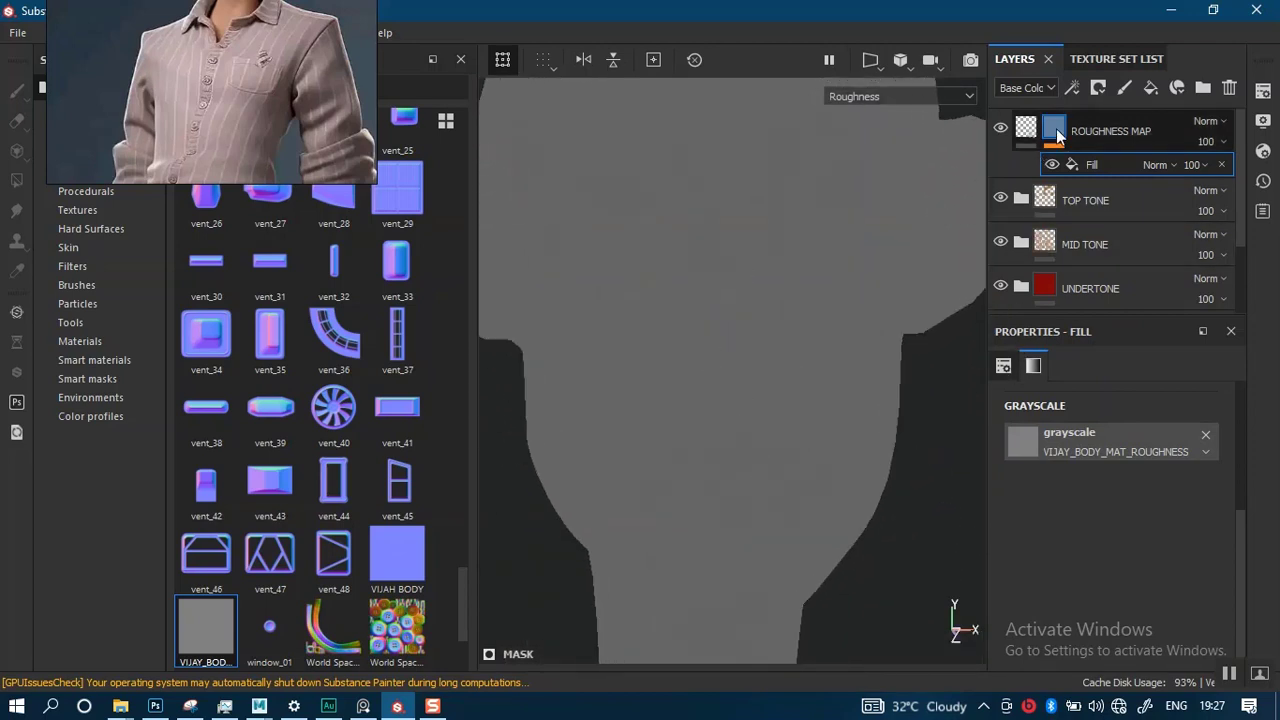
right_click(1058, 154)
left_click(1081, 561)
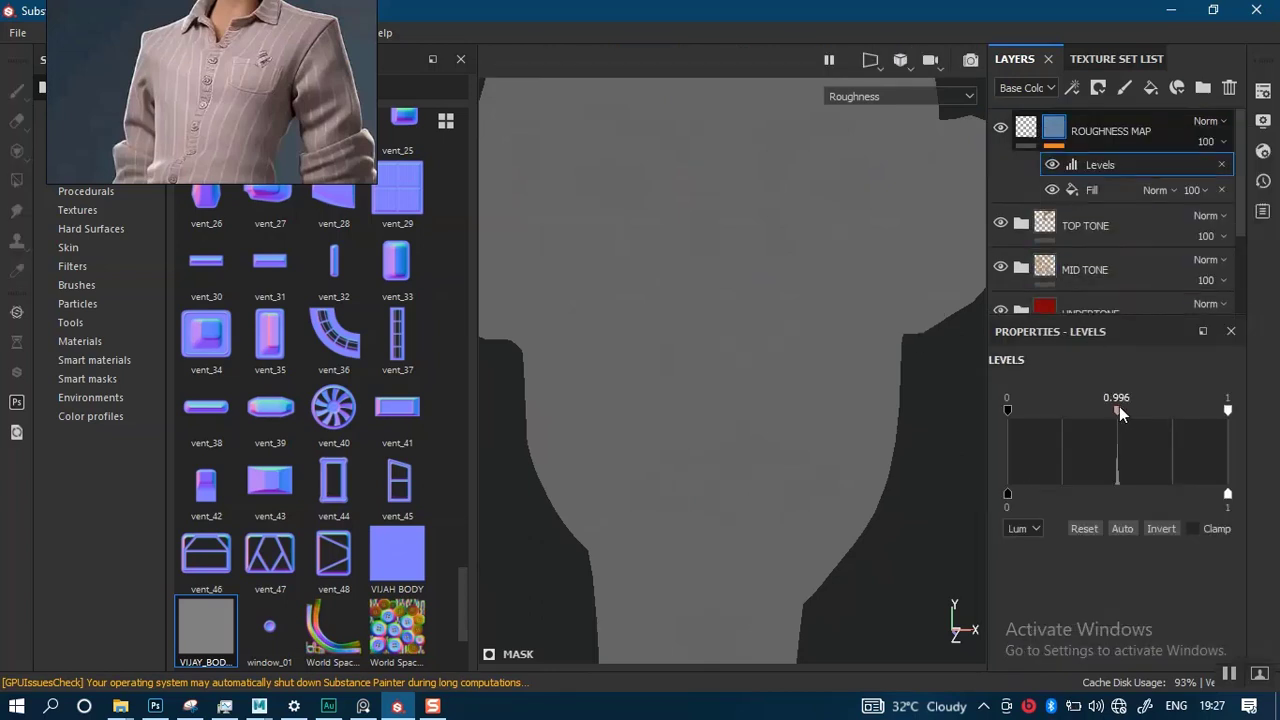
mouse_move(1120, 413)
left_mouse_down()
mouse_move(1152, 416)
mouse_move(1013, 424)
mouse_move(1226, 426)
mouse_move(1120, 426)
left_mouse_up()
left_click(1192, 528)
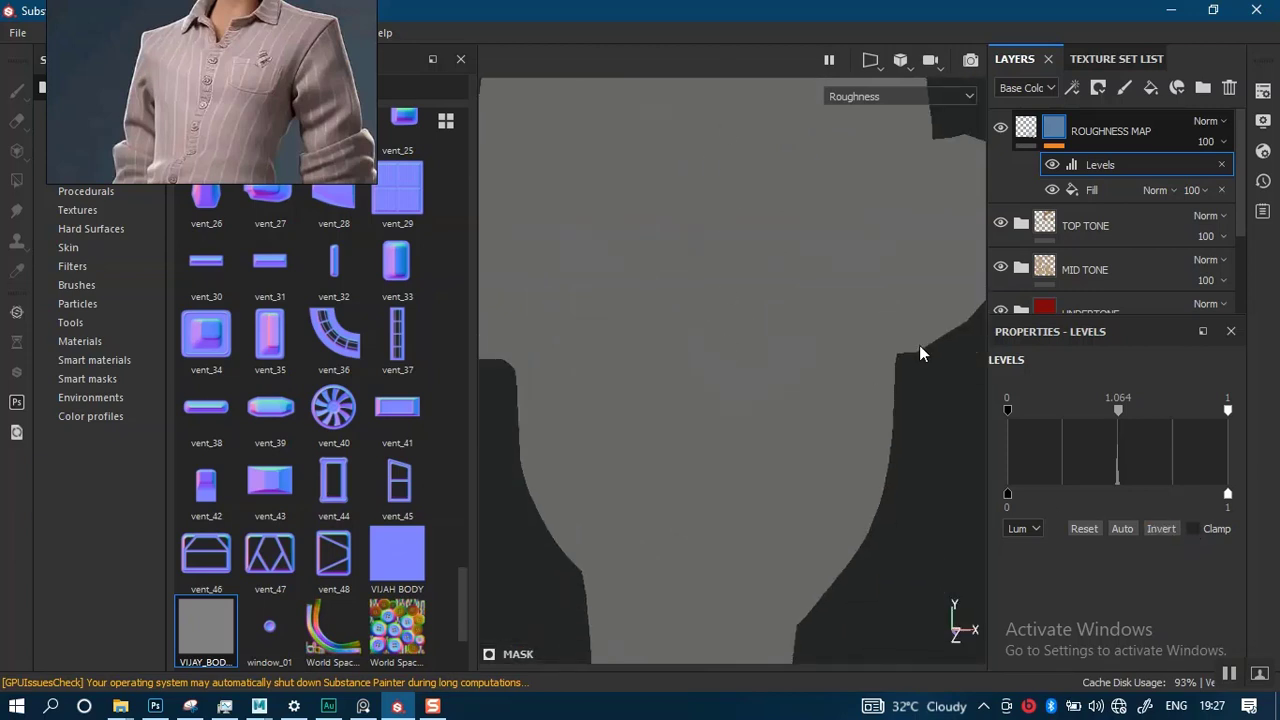
mouse_move(1007, 412)
left_mouse_down()
mouse_move(1200, 415)
mouse_move(987, 418)
left_mouse_up()
mouse_move(1118, 411)
left_mouse_down()
mouse_move(1040, 420)
mouse_move(1192, 425)
mouse_move(1114, 418)
left_mouse_up()
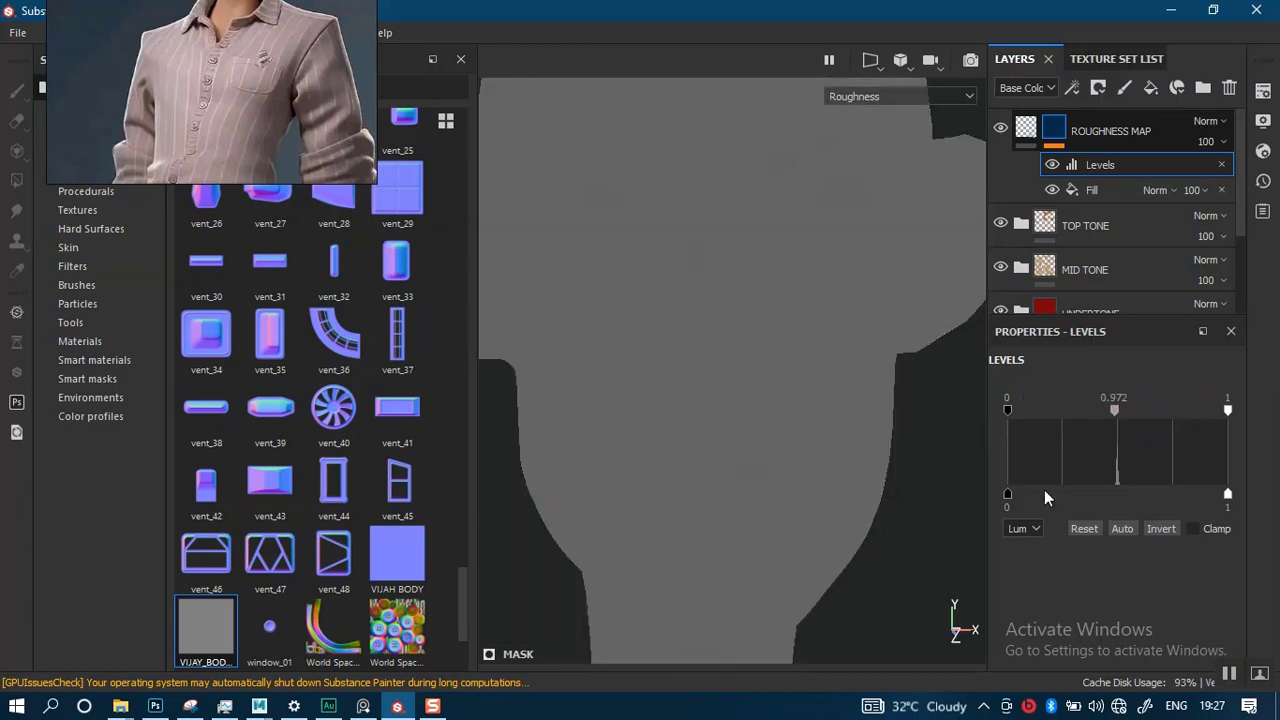
mouse_move(1008, 494)
left_mouse_down()
mouse_move(1147, 503)
mouse_move(993, 497)
left_mouse_up()
Return to the full material display, frame the nose and invert the mask's levels
key("m")
right_click_drag(749, 331, 734, 406, "alt")
left_click_drag(734, 406, 729, 324, "alt")
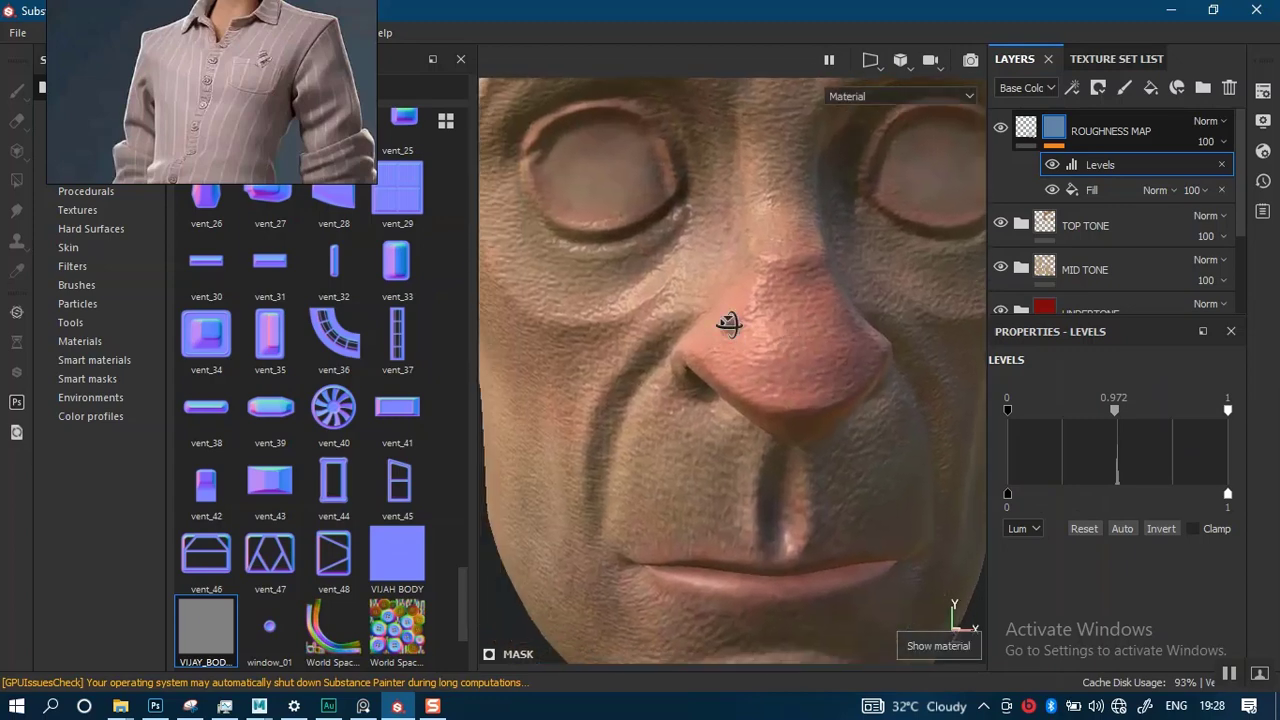
right_click_drag(729, 324, 788, 534, "alt")
left_click_drag(788, 534, 794, 371, "alt")
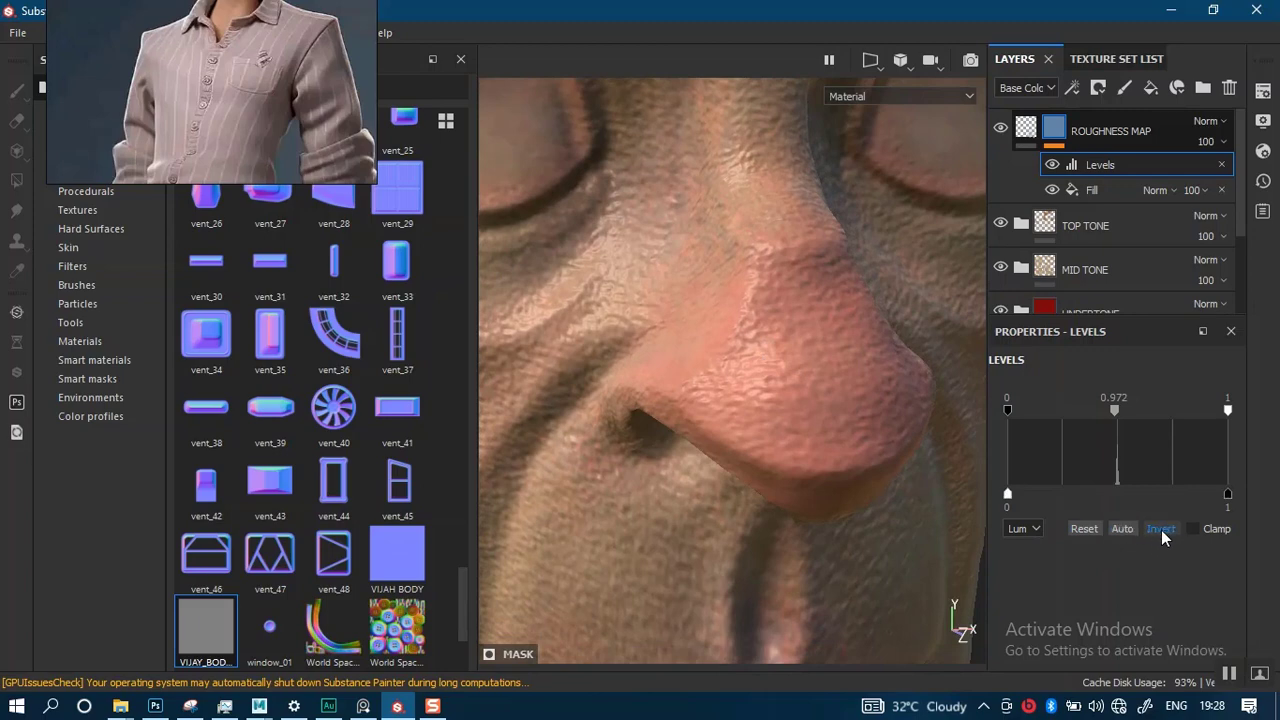
Hide and show the ROUGHNESS MAP layer to compare its effect on the nose up close
scroll(710, 402, "up", 3)
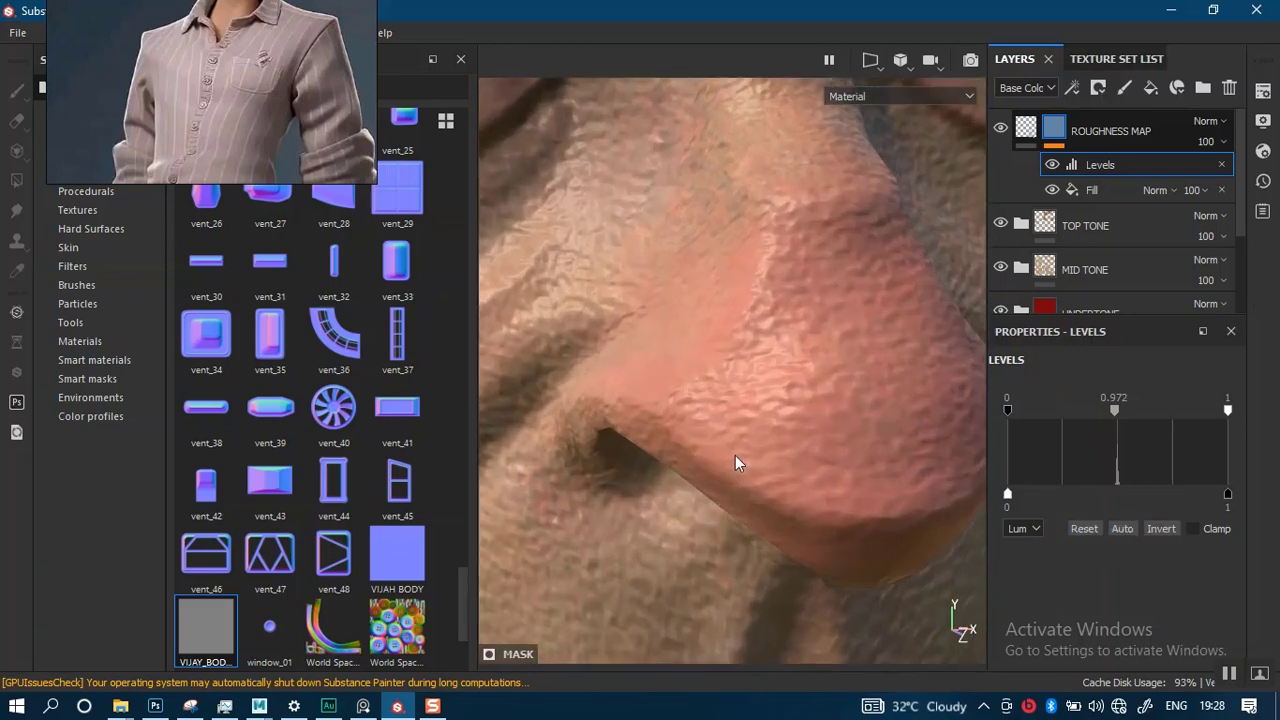
left_click(1000, 129)
left_click(1000, 129)
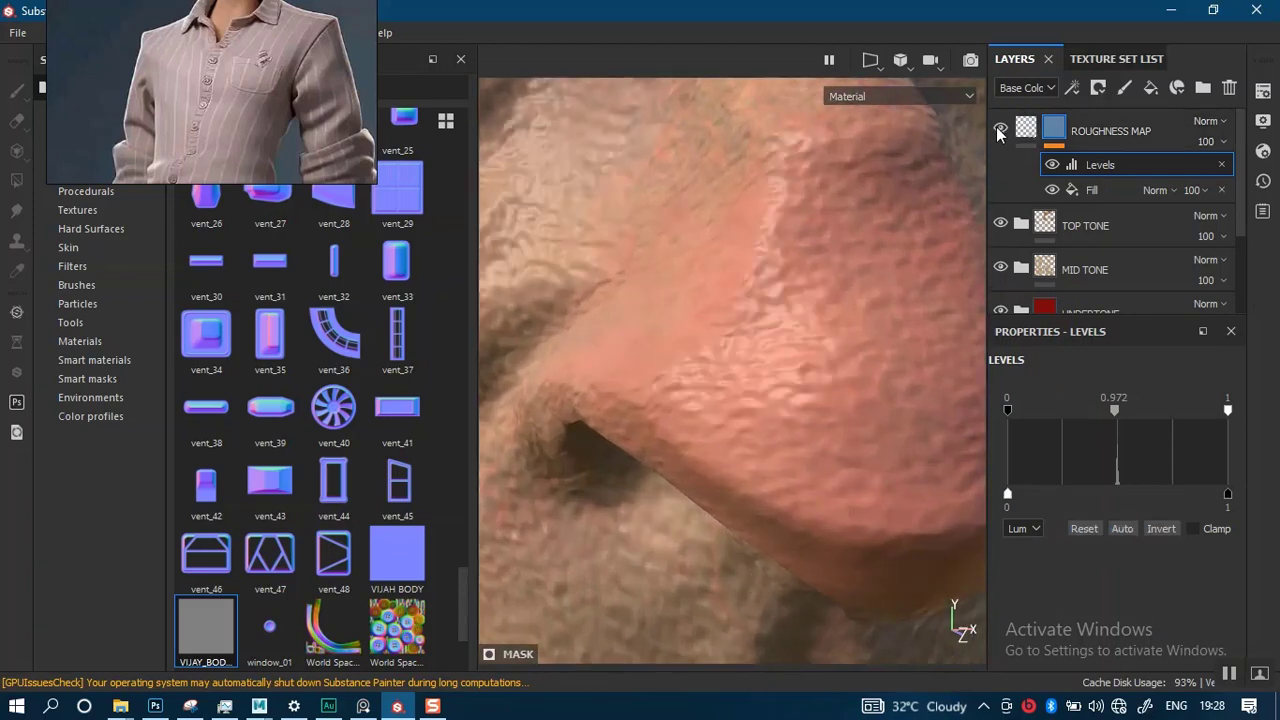
scroll(770, 470, "down", 4)
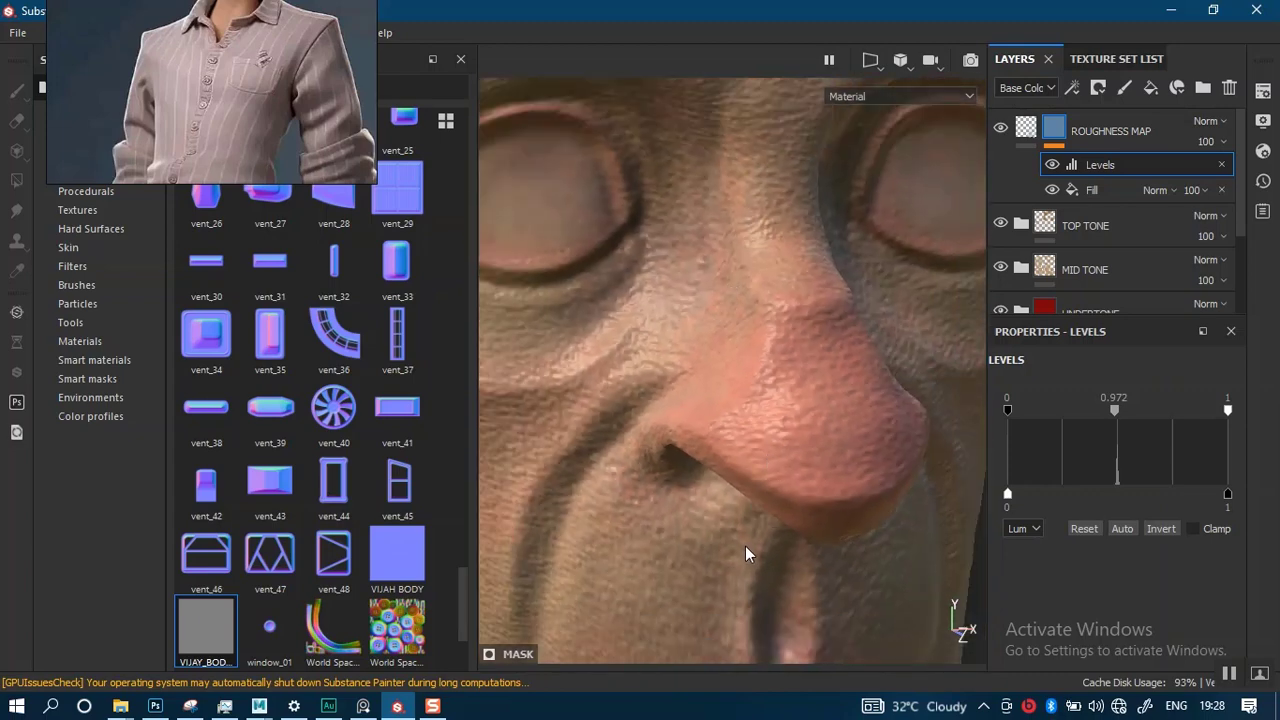
Display the Roughness channel again and examine its variation across the head, neck and shoulders
key("c")
mouse_move(748, 475)
right_mouse_down("alt")
mouse_move(760, 145)
mouse_move(772, 320)
right_mouse_up("alt")
middle_click_drag(774, 491, 797, 246, "alt")
right_click_drag(799, 390, 811, 201, "alt")
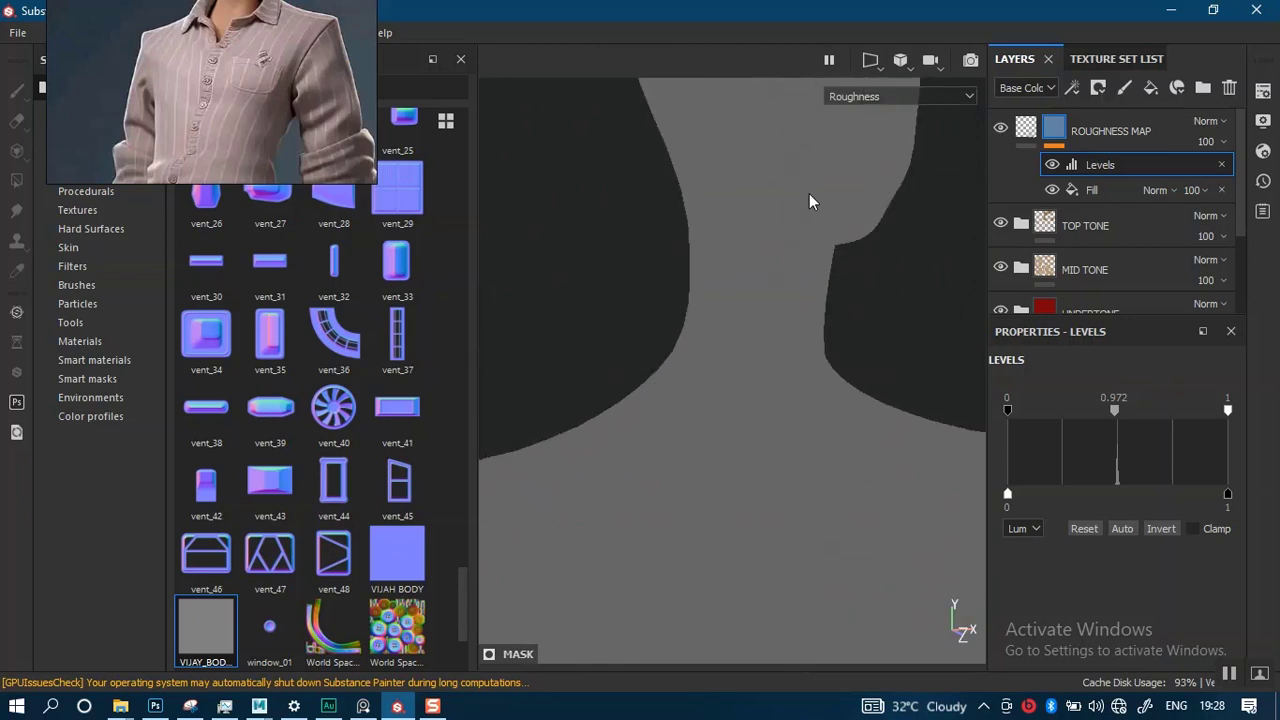
right_click_drag(772, 510, 769, 328, "alt")
middle_click_drag(764, 384, 686, 467, "alt")
right_click_drag(738, 185, 714, 557, "alt")
right_click_drag(704, 385, 703, 482, "alt")
middle_click_drag(712, 262, 746, 267, "alt")
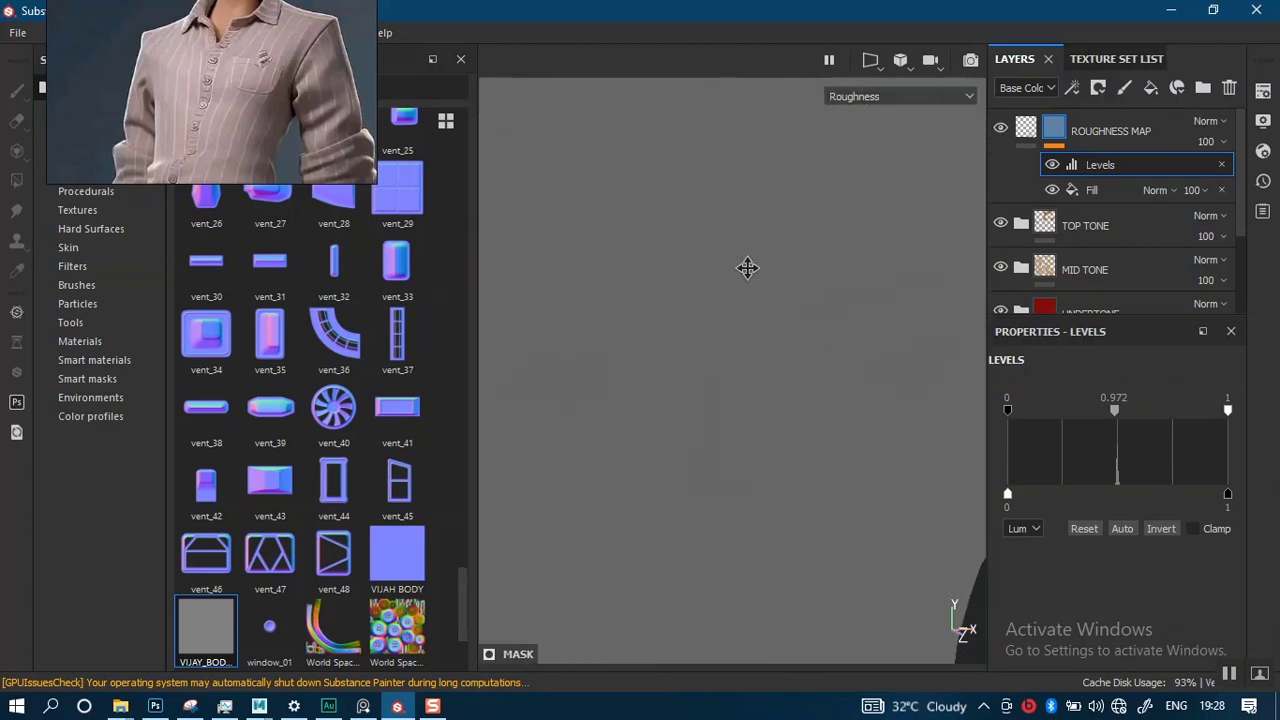
left_click_drag(747, 269, 771, 288, "alt")
middle_click_drag(771, 288, 773, 296, "alt")
mouse_move(773, 296)
left_mouse_down("alt")
mouse_move(686, 243)
mouse_move(677, 223)
mouse_move(694, 224)
mouse_move(691, 340)
mouse_move(734, 209)
mouse_move(743, 314)
mouse_move(760, 280)
mouse_move(731, 371)
mouse_move(777, 314)
mouse_move(766, 357)
mouse_move(754, 291)
mouse_move(623, 329)
mouse_move(755, 317)
mouse_move(777, 294)
left_mouse_up("alt")
right_click_drag(777, 294, 752, 438, "alt")
left_click_drag(753, 438, 787, 374, "alt")
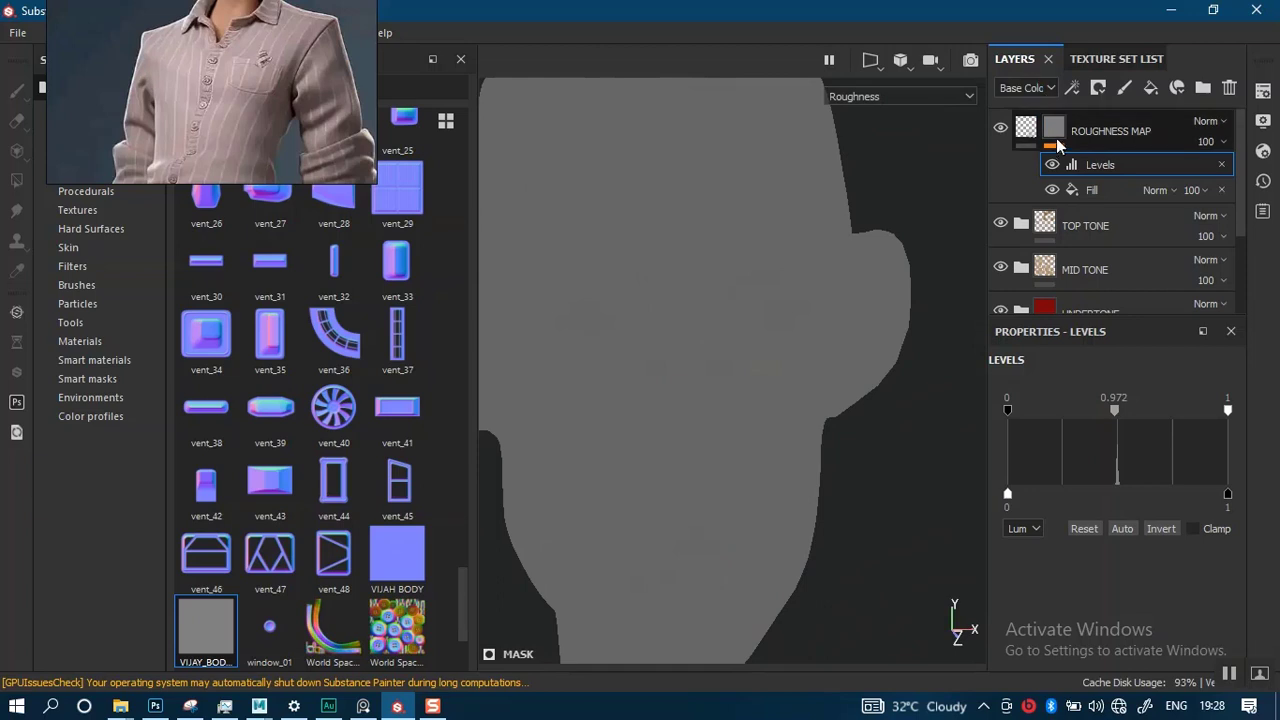
Adjust the midtone of the mask's levels effect to 1.574
mouse_move(1115, 412)
left_mouse_down()
mouse_move(1191, 412)
mouse_move(1034, 415)
mouse_move(1161, 413)
mouse_move(1104, 413)
left_mouse_up()
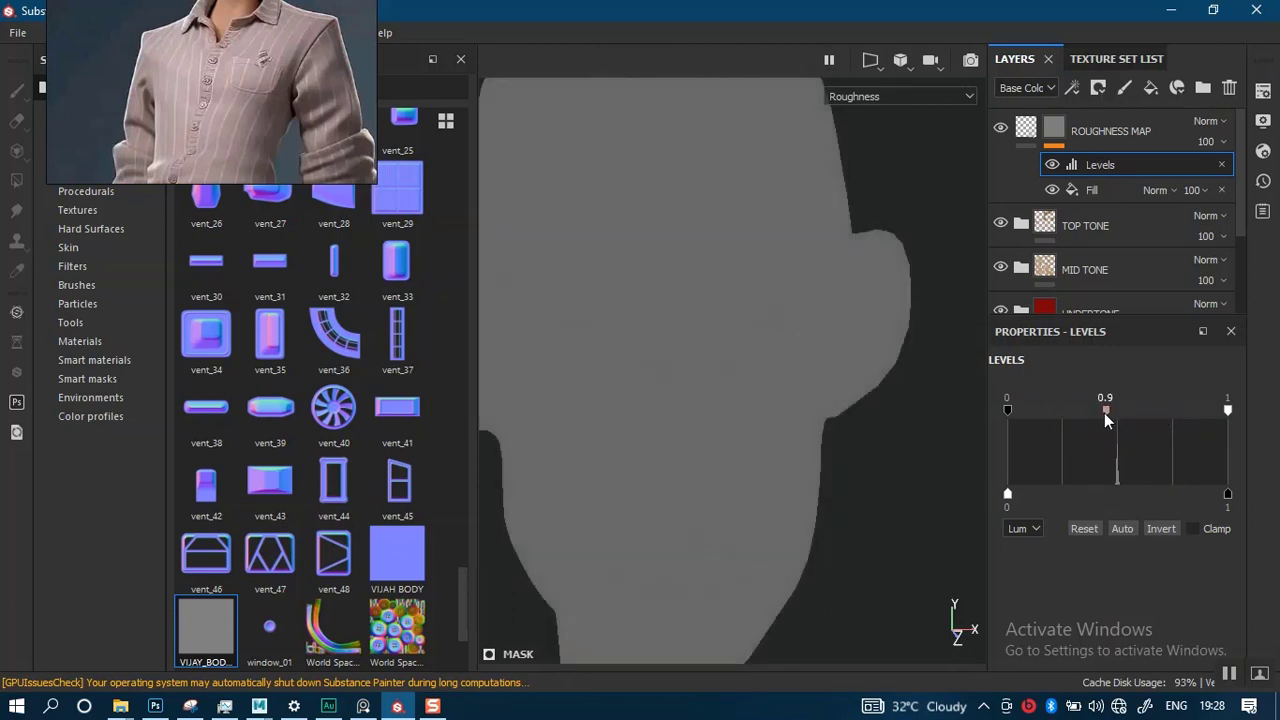
right_click_drag(744, 353, 729, 383, "alt")
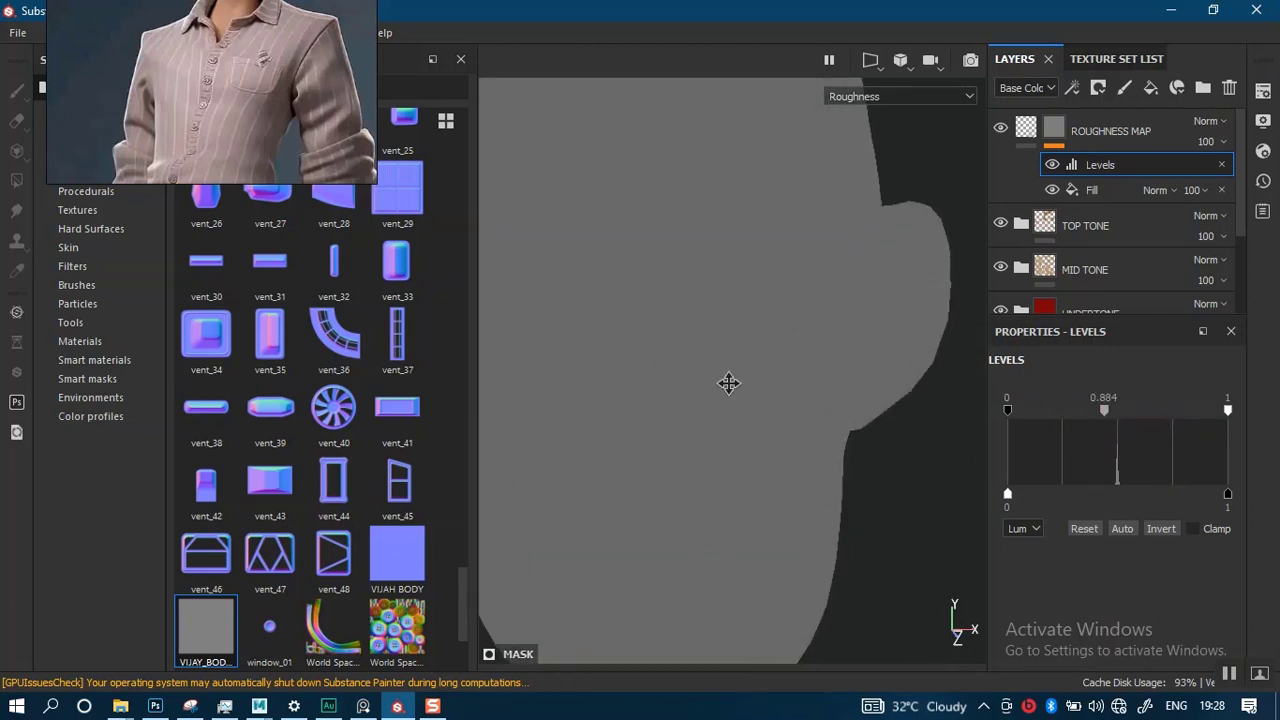
middle_click_drag(729, 383, 771, 403, "alt")
left_click_drag(771, 403, 786, 400, "alt")
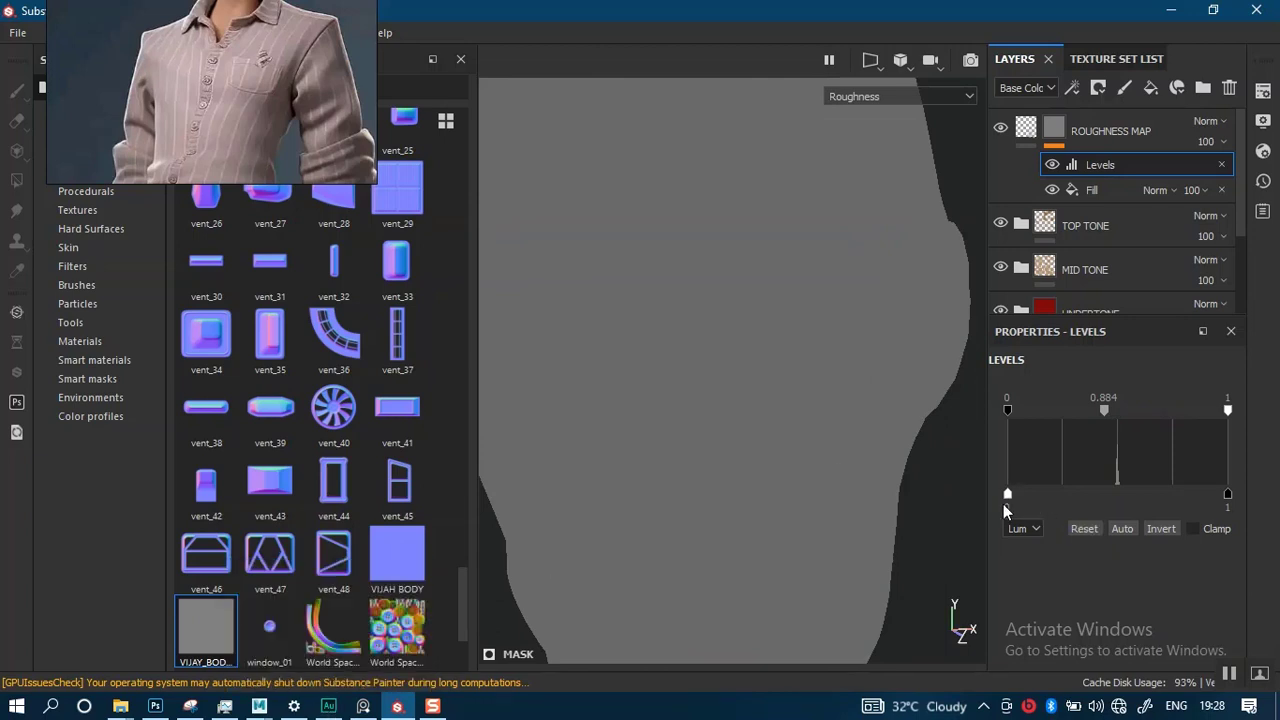
left_click_drag(1029, 492, 994, 491)
left_click_drag(1112, 410, 1121, 410)
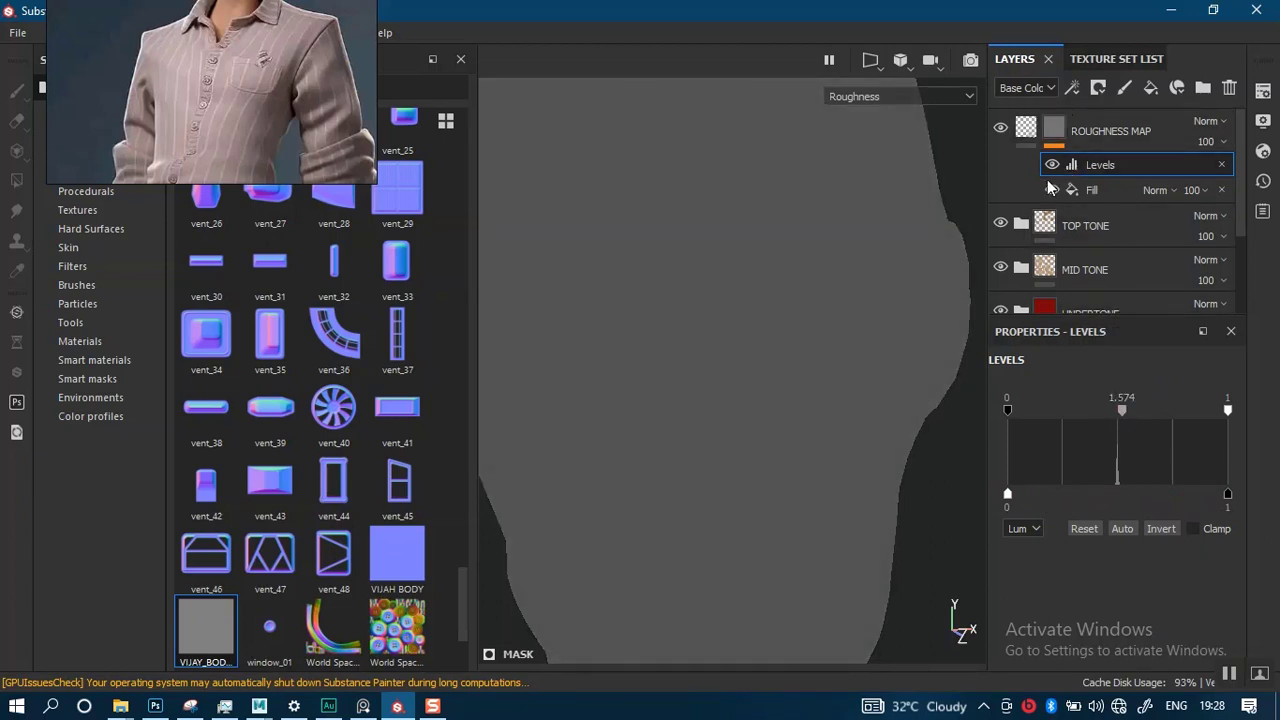
Hide the levels effect and add a Contrast Luminosity filter to the ROUGHNESS MAP layer's mask
left_click(1052, 164)
right_click(1058, 128)
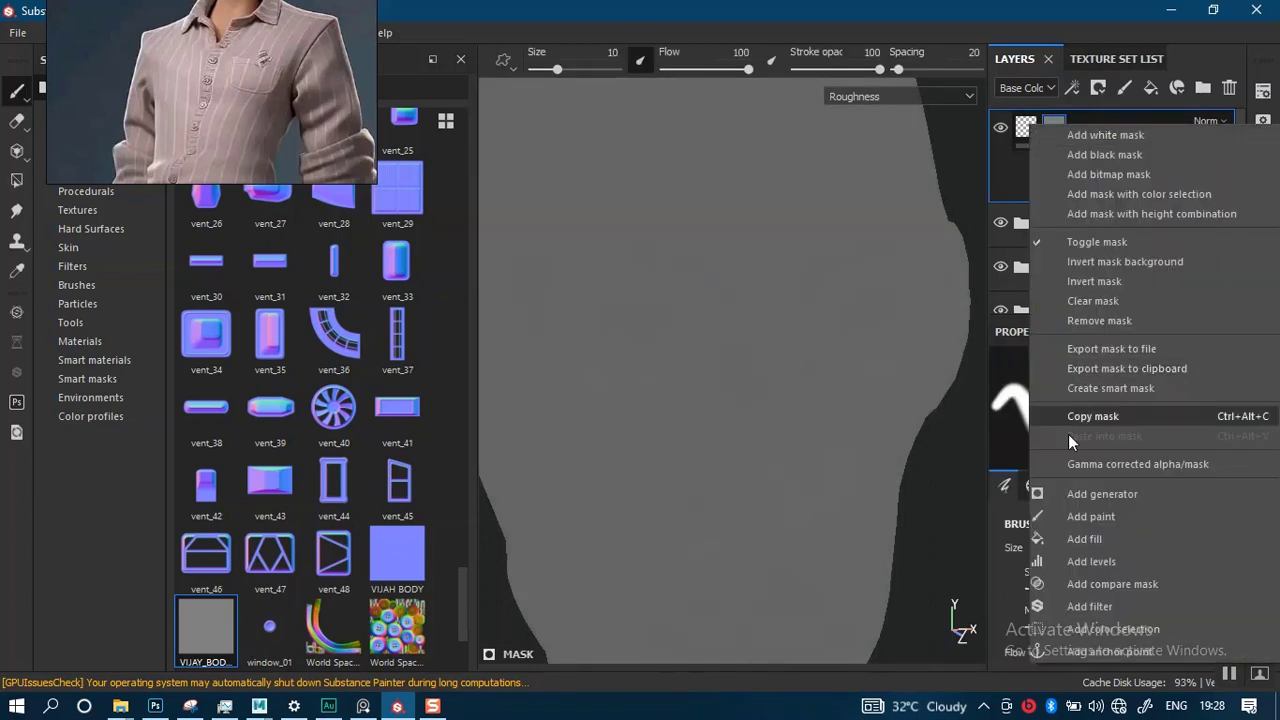
left_click(1080, 605)
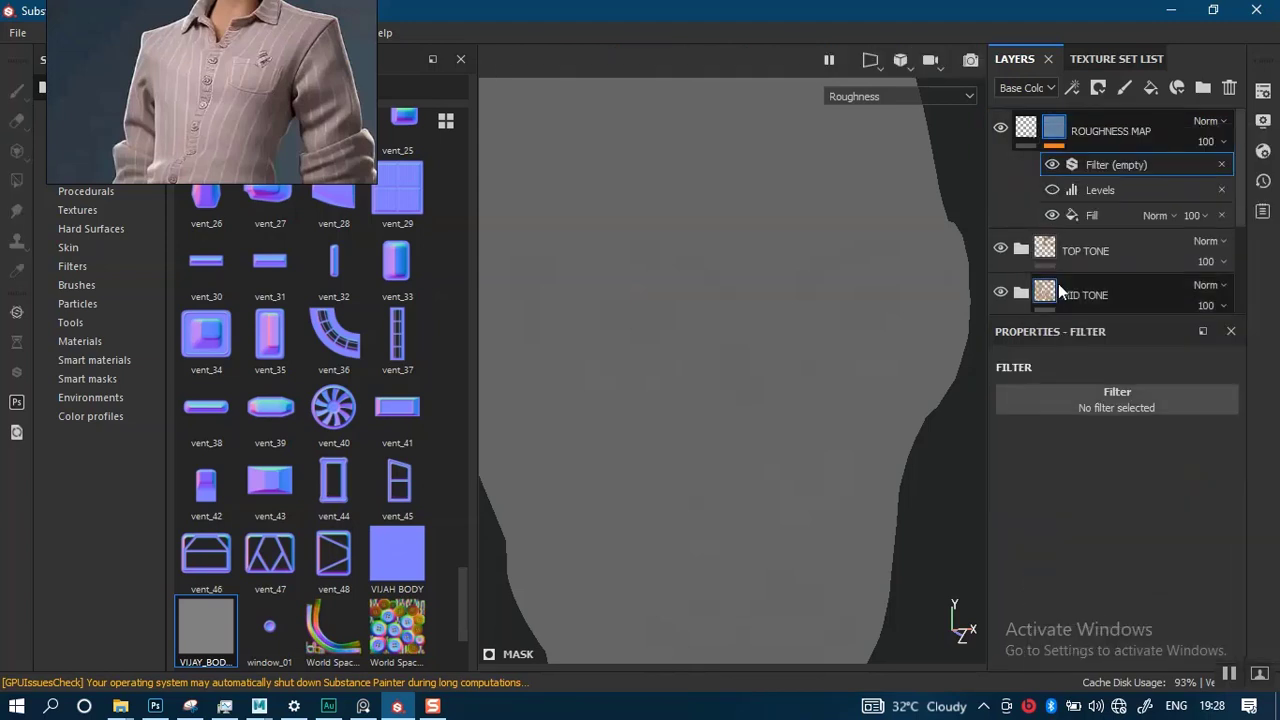
left_click(1088, 403)
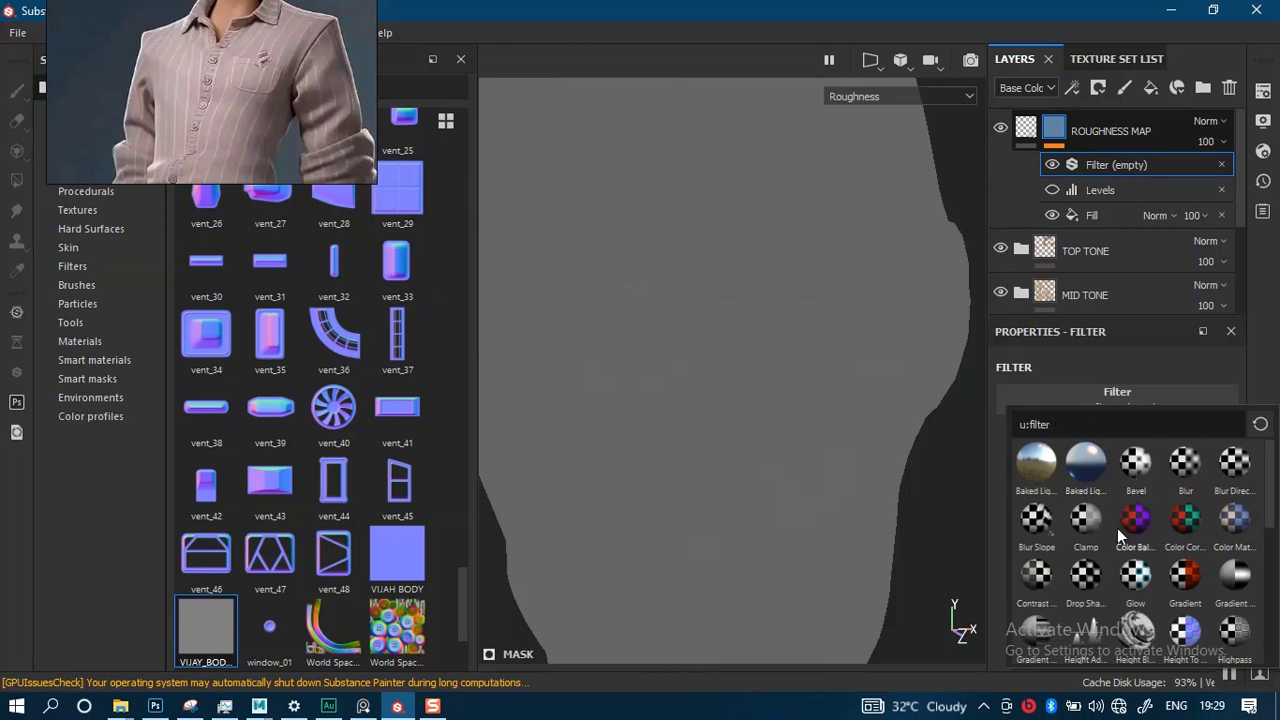
type("CON")
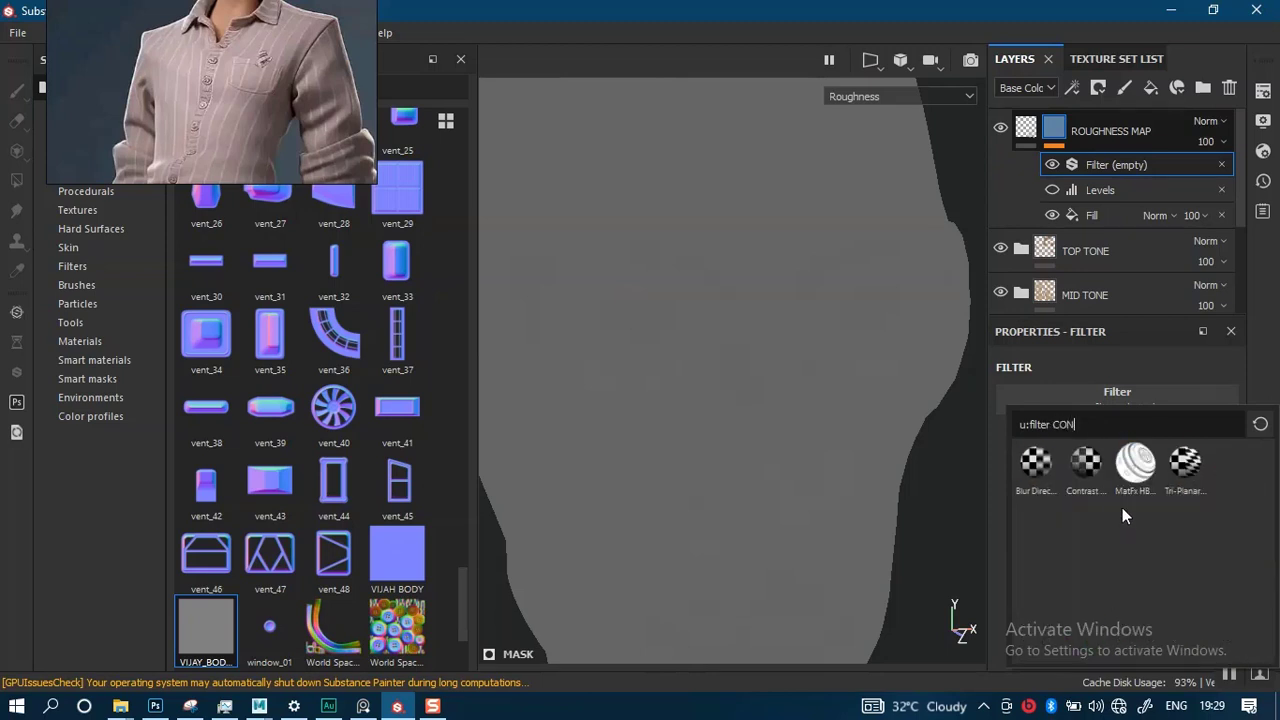
left_click(1085, 465)
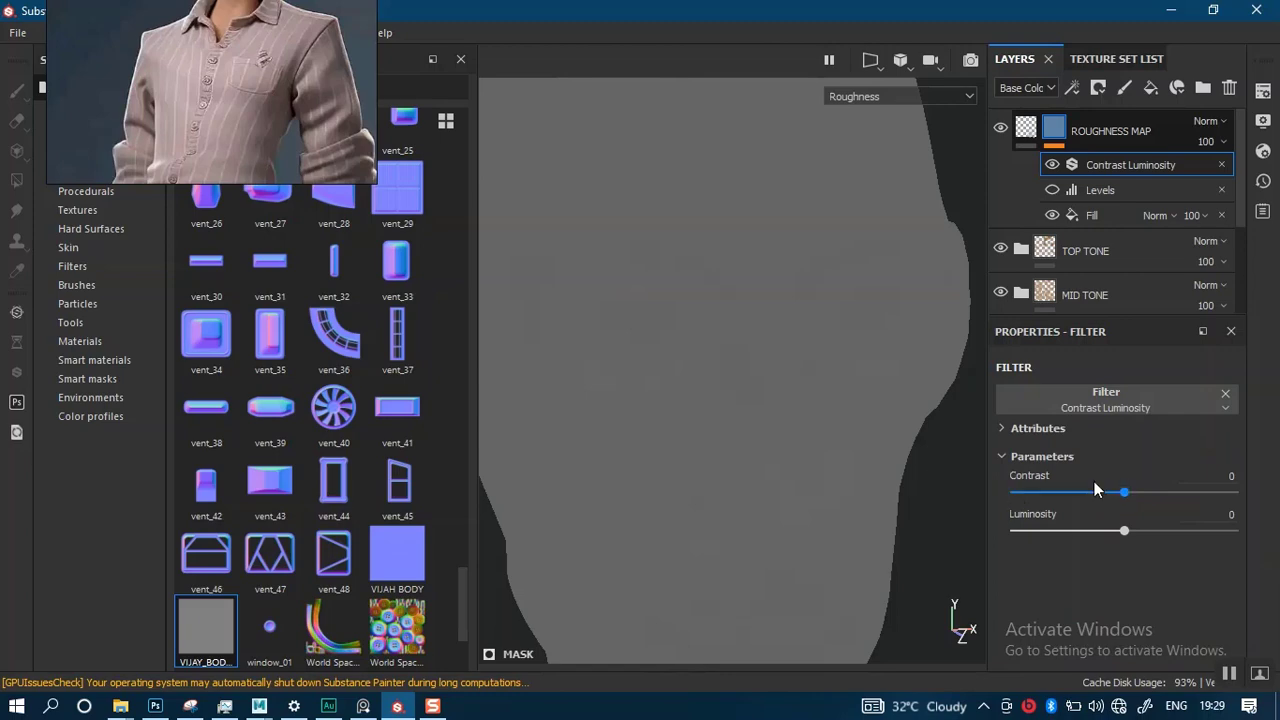
Place the Contrast Luminosity filter below the levels effect in the ROUGHNESS MAP mask and raise its contrast to 1
left_click_drag(1180, 497, 1231, 494)
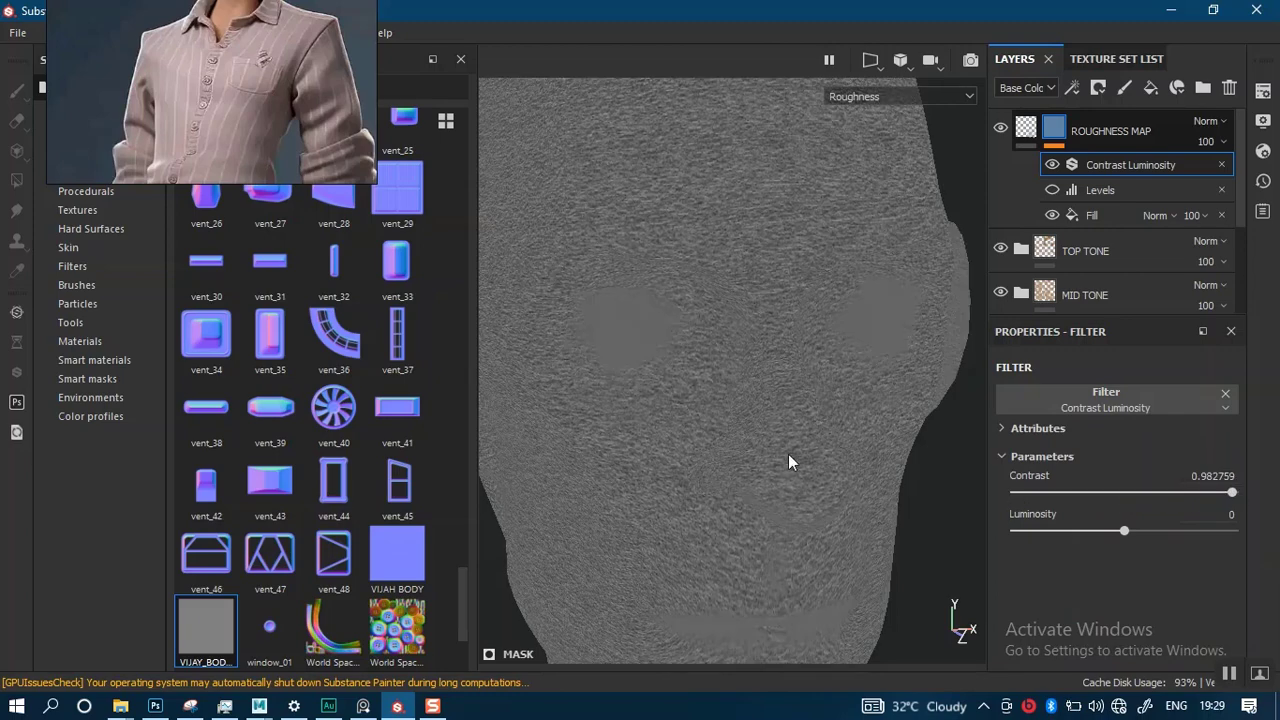
left_click_drag(755, 440, 772, 408, "alt")
middle_click_drag(772, 408, 716, 376, "alt")
right_click_drag(716, 376, 778, 461, "alt")
middle_click_drag(778, 461, 802, 438, "alt")
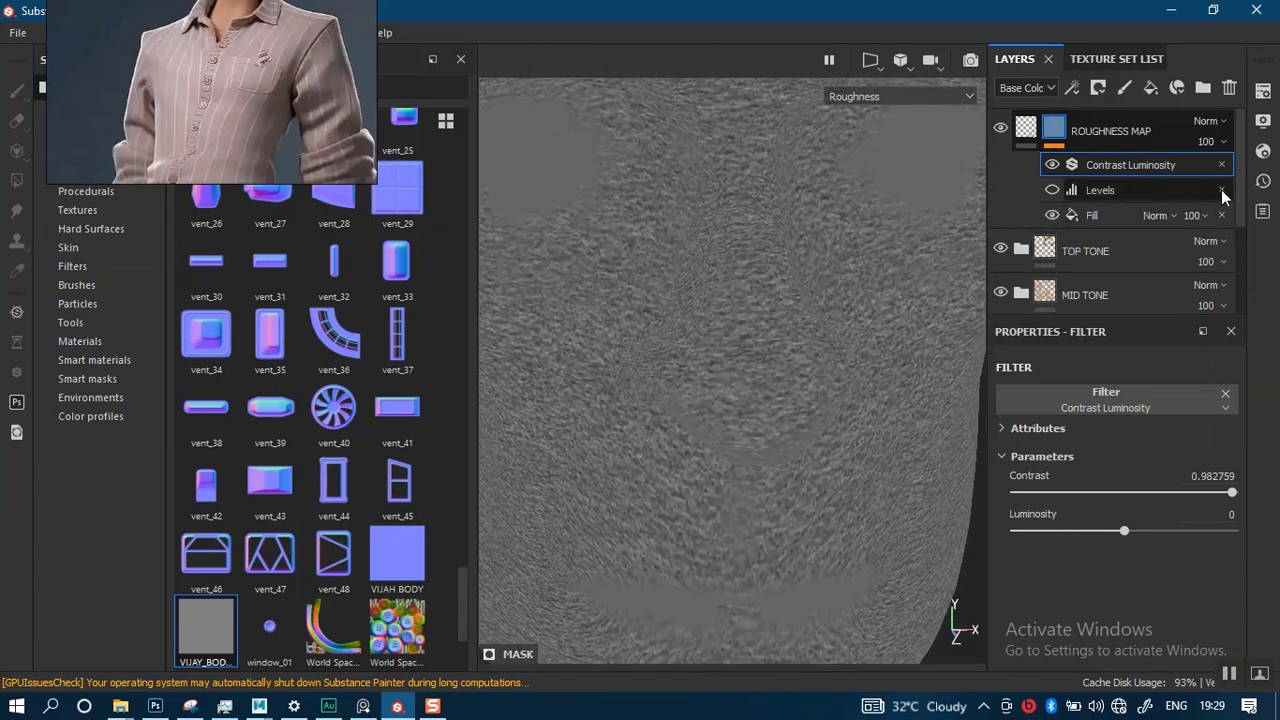
left_click_drag(1129, 175, 1117, 189)
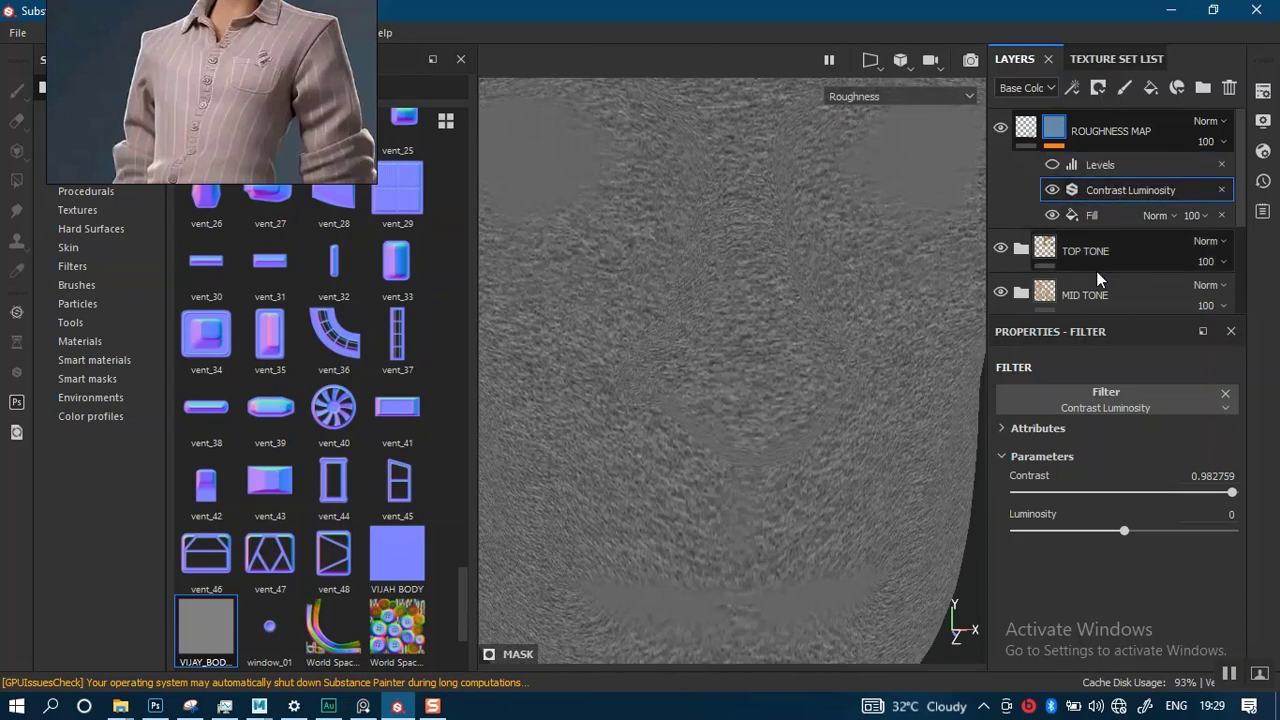
left_click_drag(1138, 493, 1236, 492)
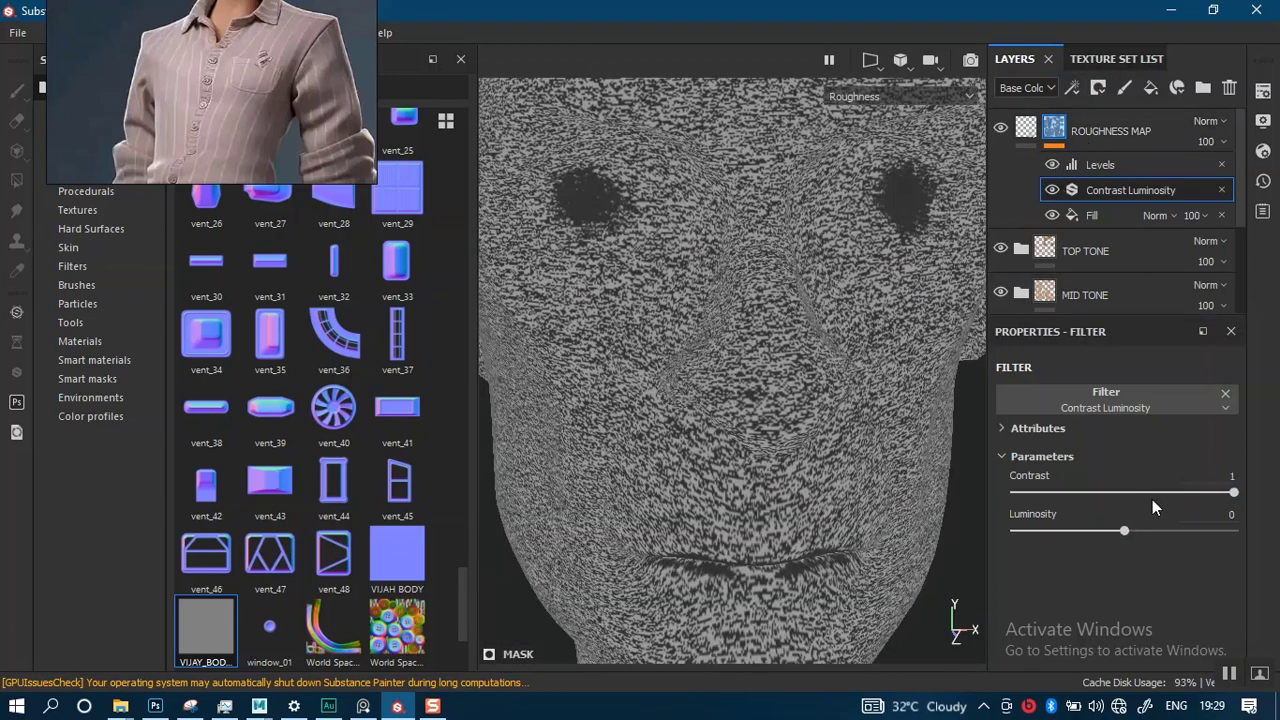
Try the mask's levels effect with a midtone of 4.128, clamping enabled and the lower output level at about 0.077
left_click(1100, 165)
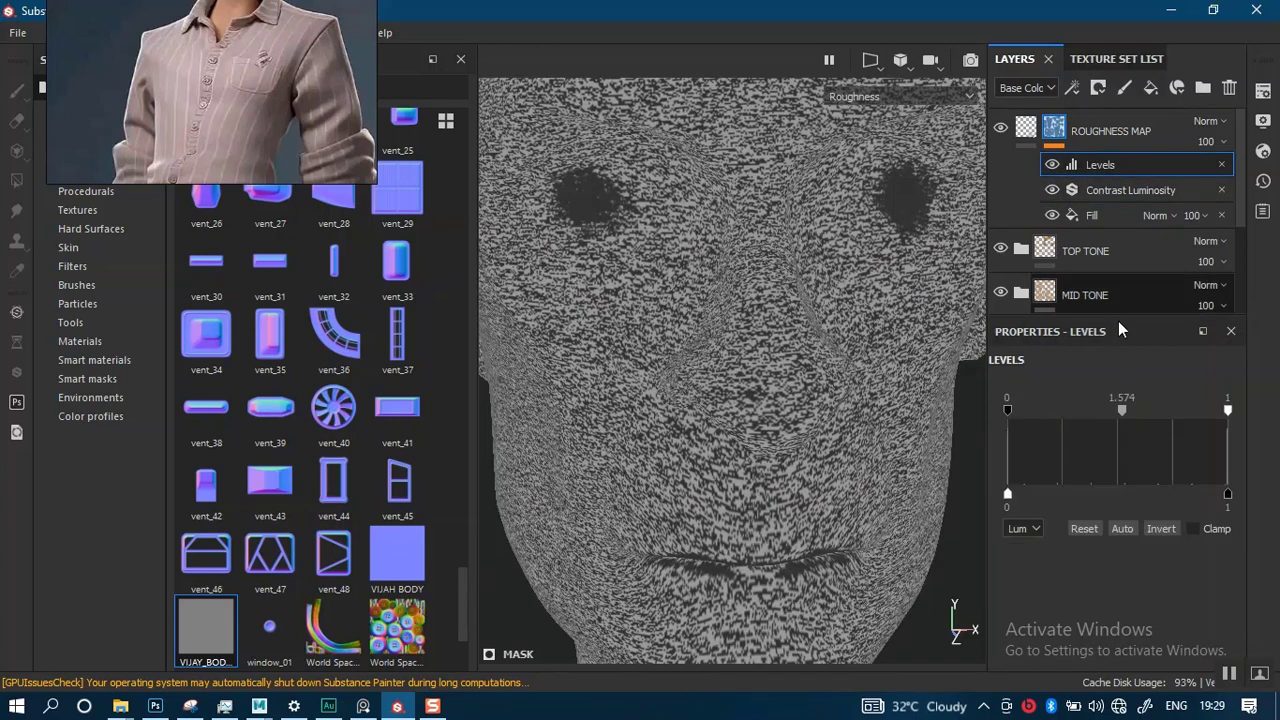
mouse_move(1122, 416)
left_mouse_down()
mouse_move(1210, 420)
mouse_move(1047, 418)
mouse_move(1140, 418)
left_mouse_up()
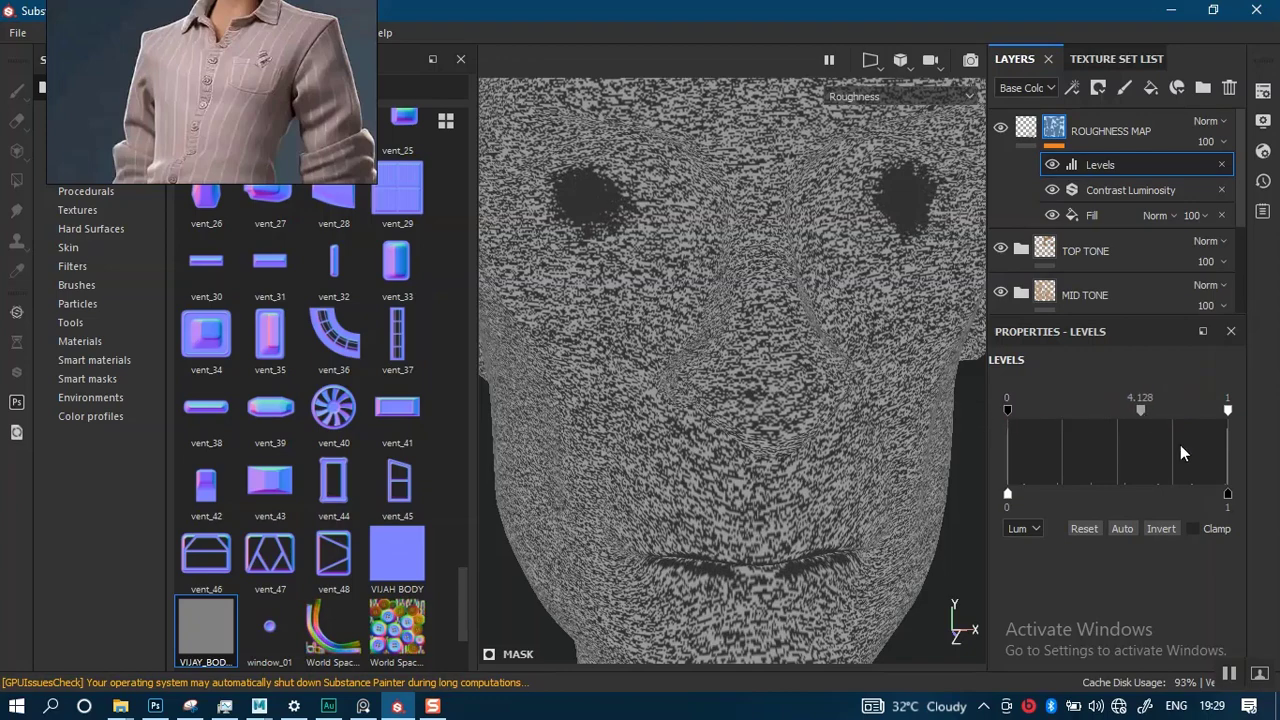
left_click_drag(1007, 497, 947, 478)
left_click_drag(1089, 493, 1027, 482)
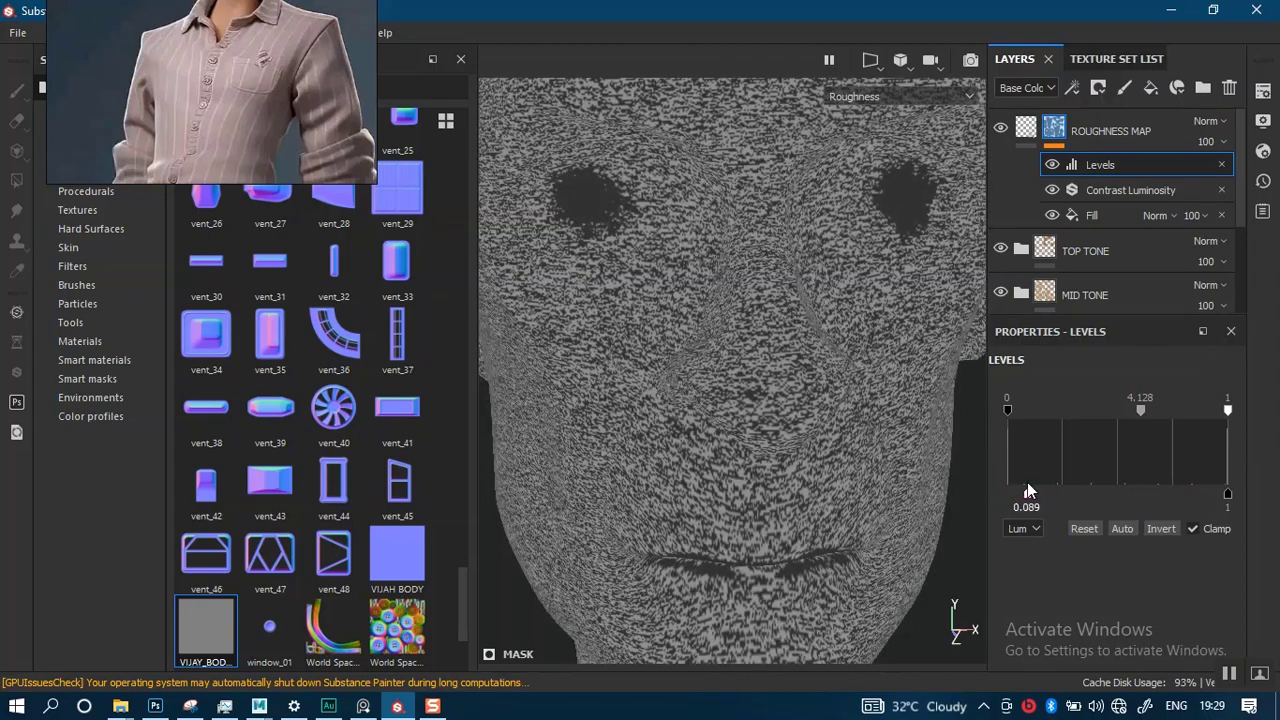
Inspect the roughness pattern on the face and neck, and lower the levels midtone to 0.469
middle_click_drag(750, 395, 733, 110, "alt")
scroll(757, 377, "down", 3)
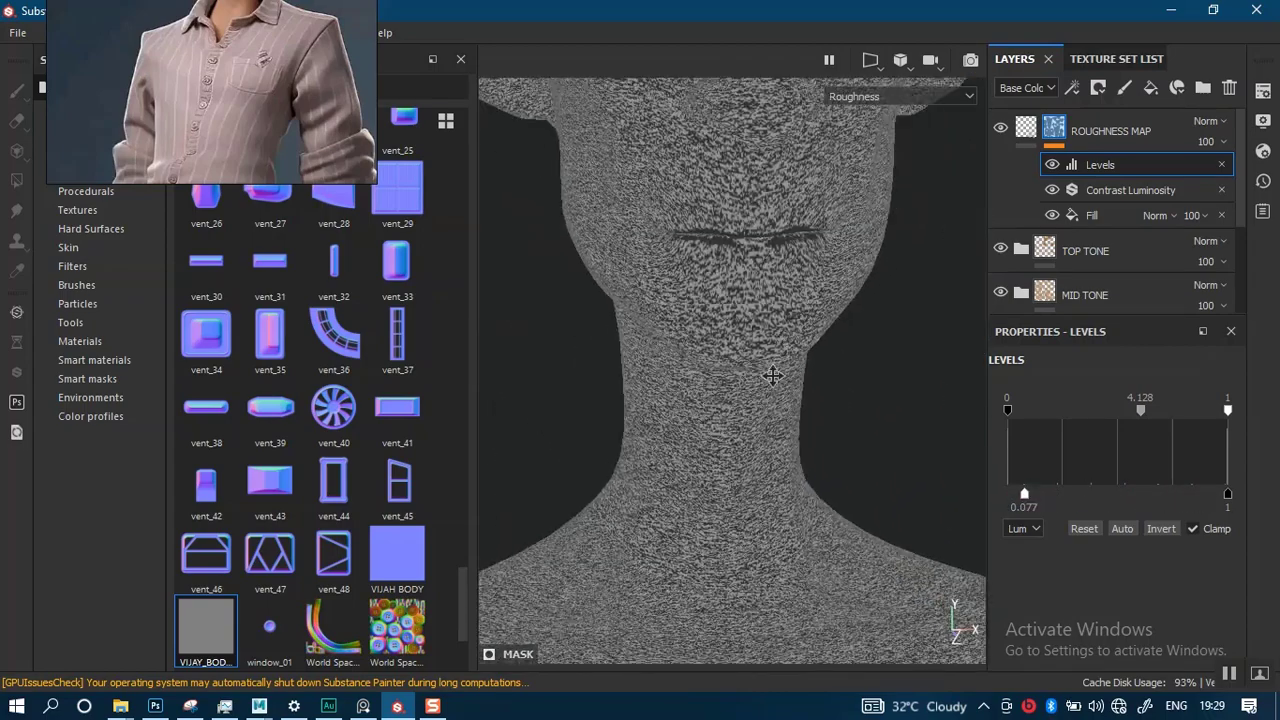
middle_click_drag(757, 330, 777, 294, "alt")
scroll(777, 294, "up", 3)
mouse_move(780, 300)
left_mouse_down("alt")
mouse_move(878, 327)
mouse_move(785, 310)
left_mouse_up("alt")
middle_click_drag(789, 195, 783, 375, "alt")
mouse_move(783, 375)
left_mouse_down("alt")
mouse_move(870, 378)
mouse_move(790, 372)
left_mouse_up("alt")
left_click_drag(1137, 413, 1060, 413)
Display the full material to compare the nose with and without the levels effect, and return to the Roughness channel
key("m")
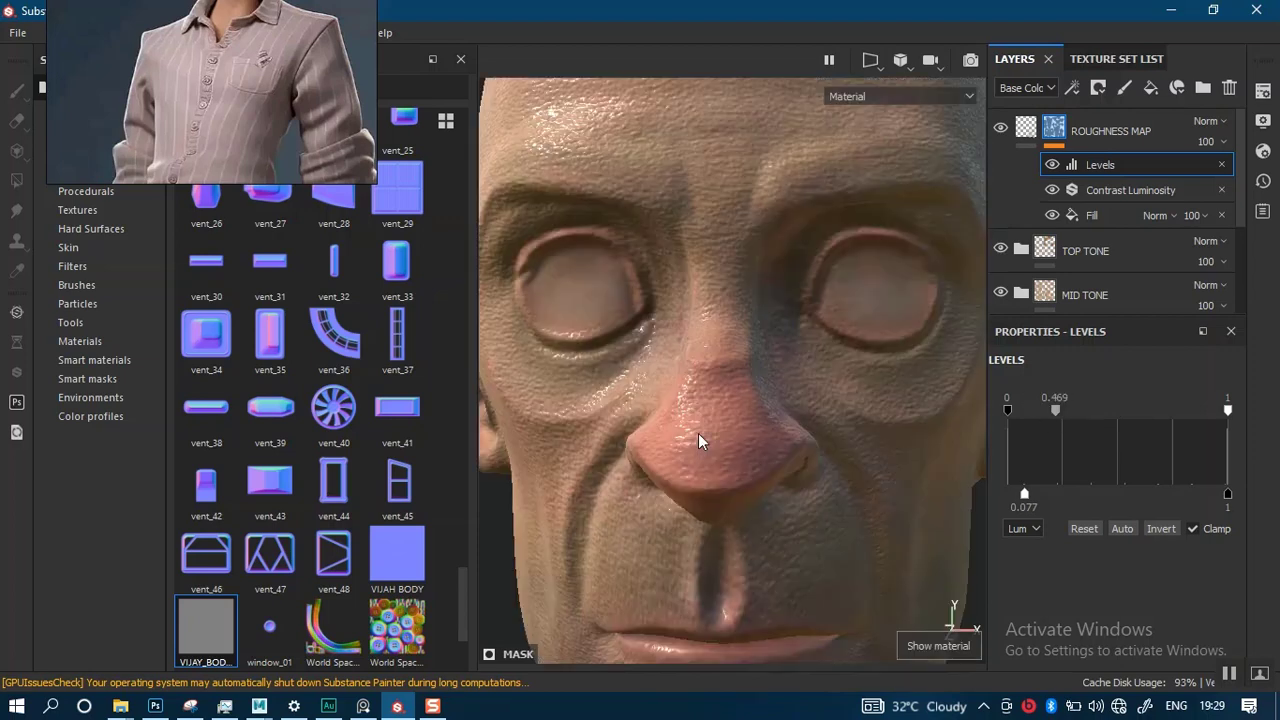
scroll(710, 457, "up", 2)
left_click_drag(714, 455, 797, 394, "alt")
scroll(785, 414, "up", 2)
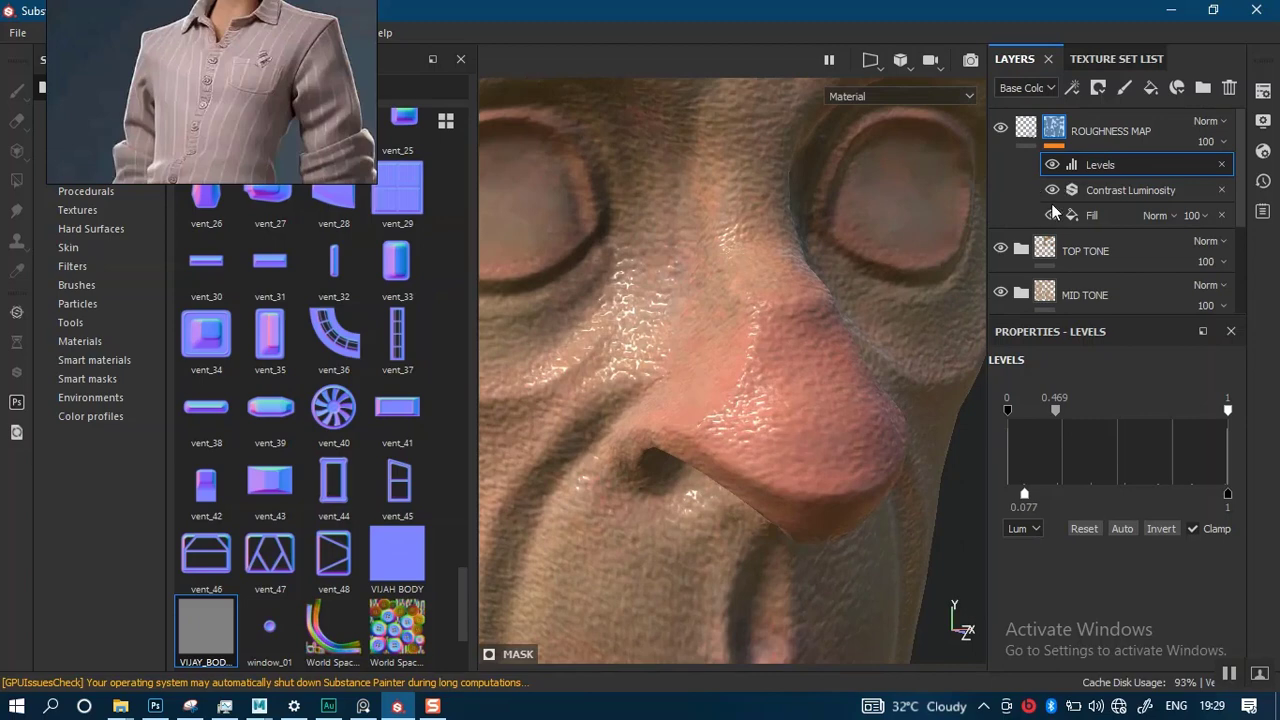
left_click(1052, 168)
left_click(1052, 165)
key("c")
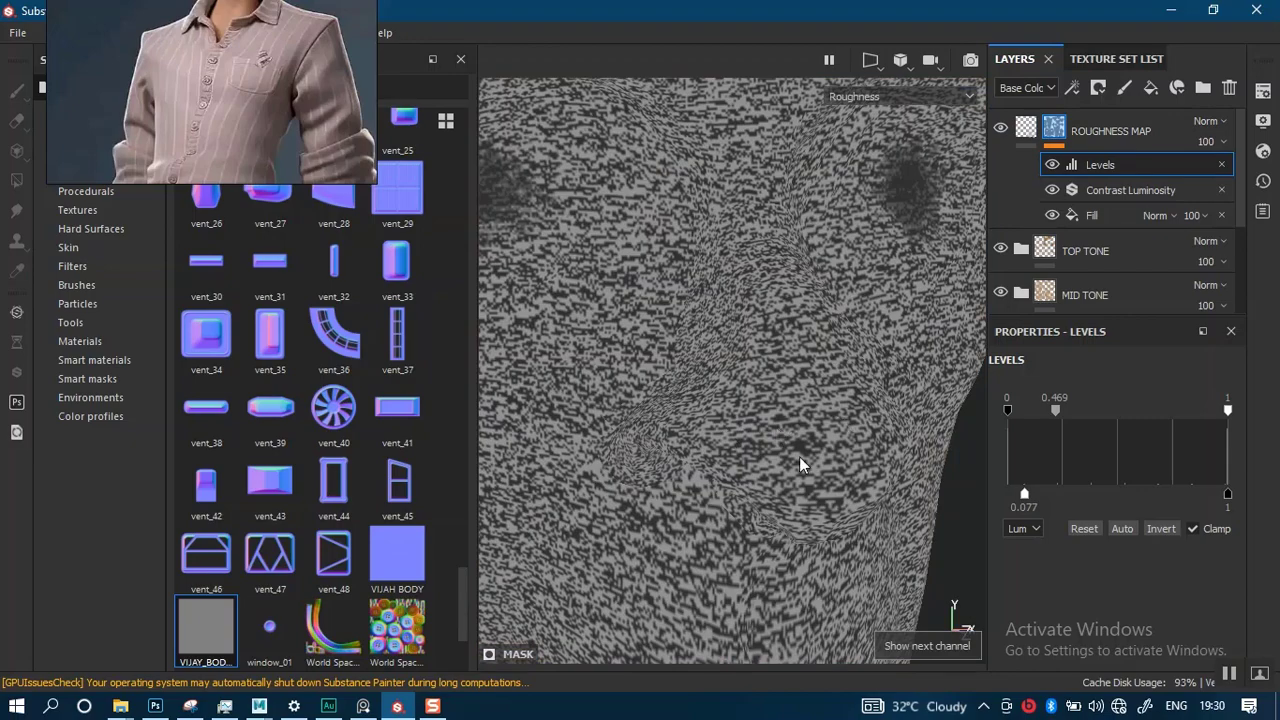
Return the levels effect's lower output level to 0 and set its midtone to 0.972
left_click_drag(1023, 492, 964, 508)
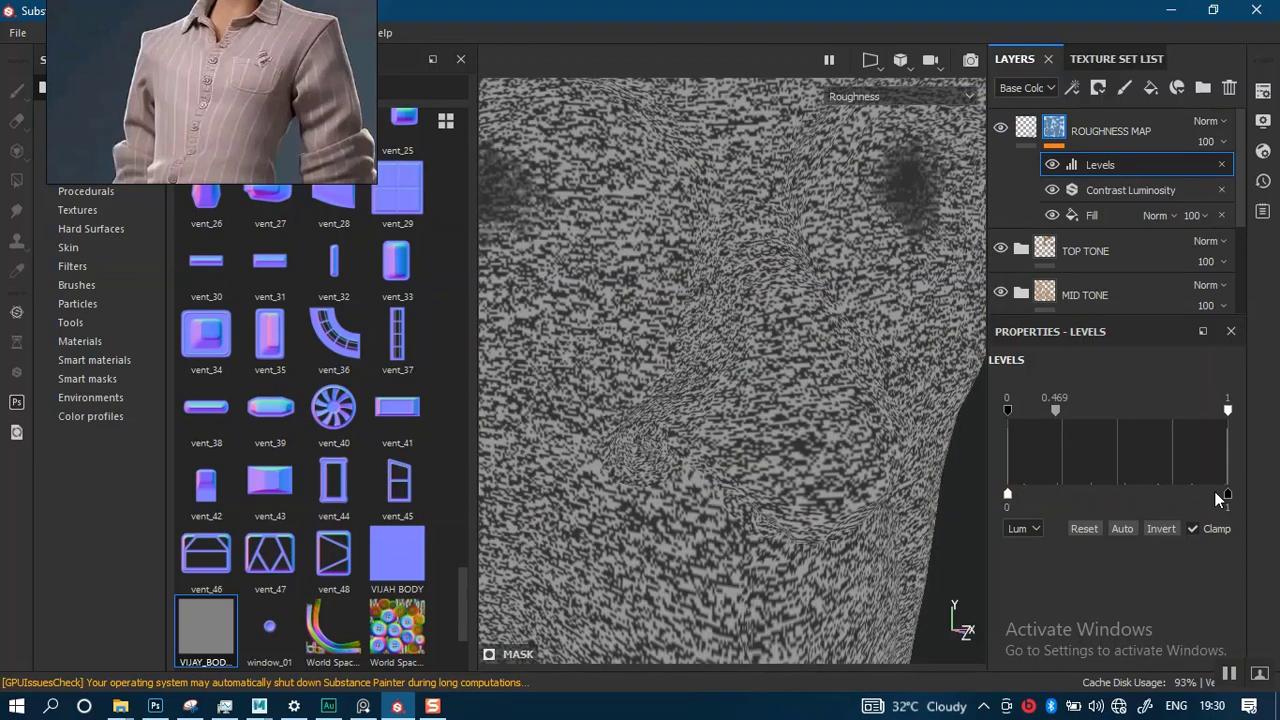
left_click_drag(1226, 496, 1257, 500)
left_click_drag(1057, 414, 1105, 411)
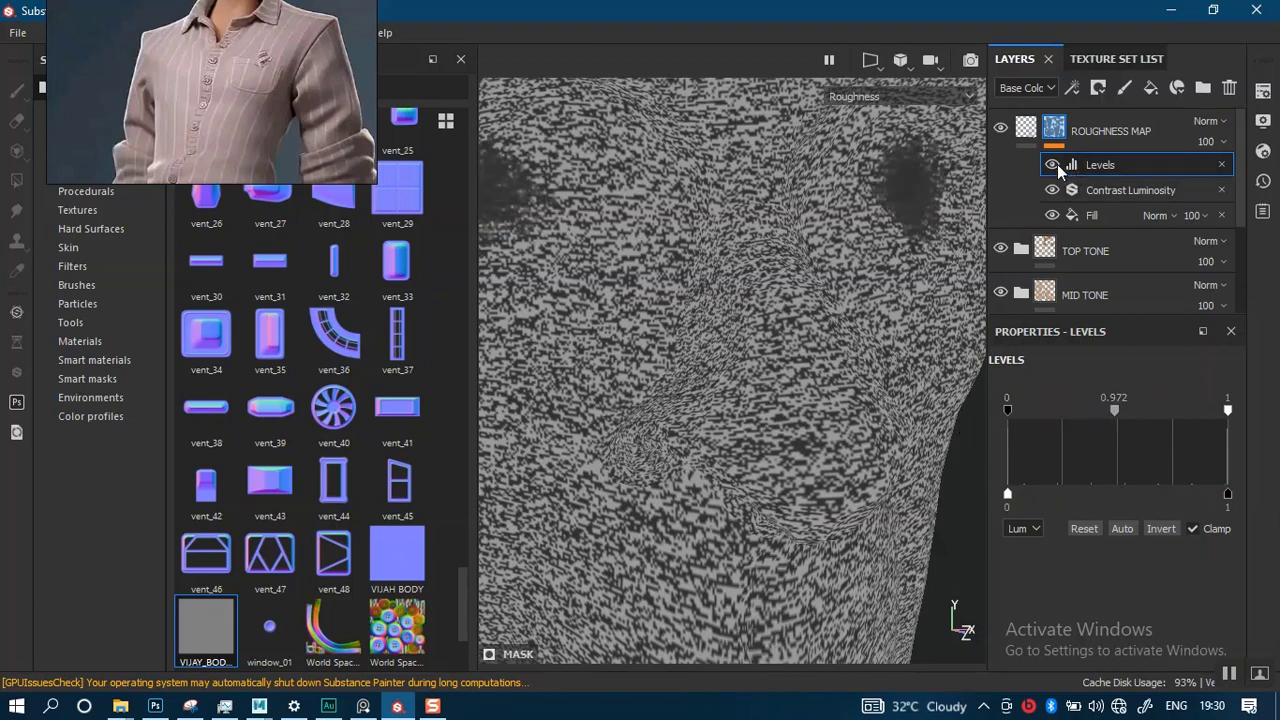
Set the Contrast Luminosity filter's luminosity to about -0.026 and remove the levels effect from the mask
left_click(1052, 164)
left_click(1098, 192)
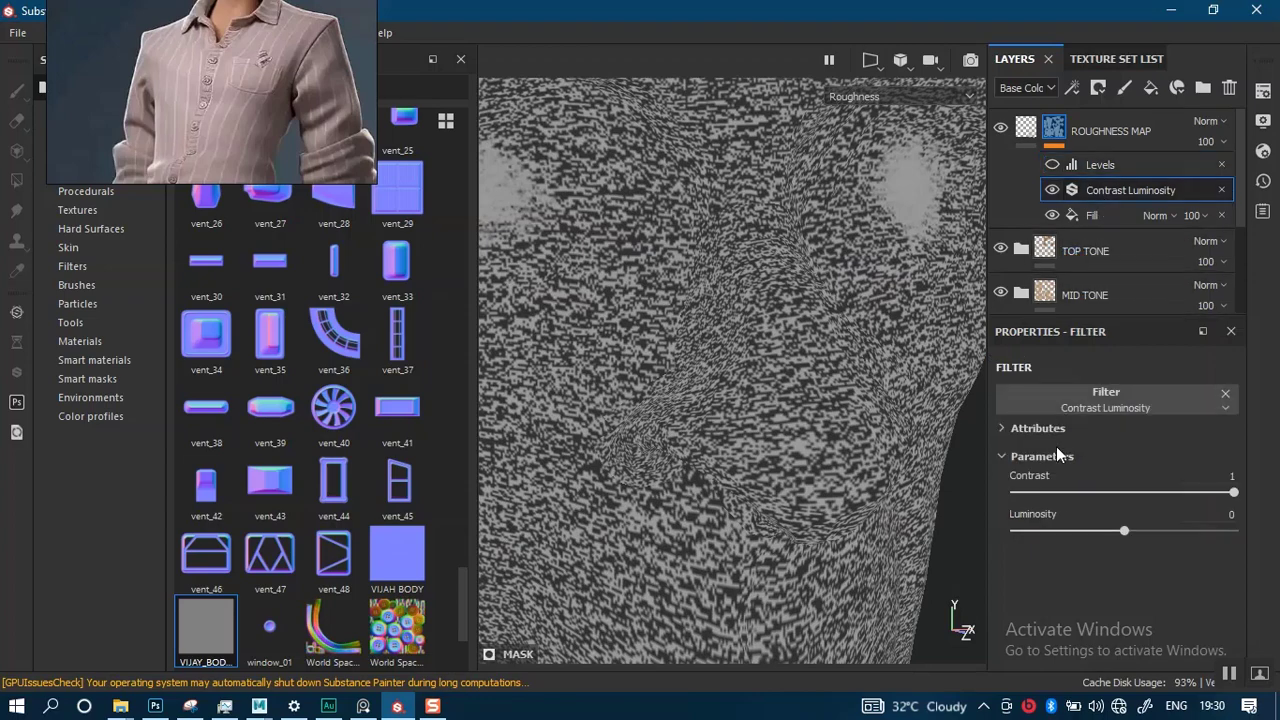
mouse_move(1124, 531)
left_mouse_down()
mouse_move(1198, 533)
mouse_move(1013, 530)
mouse_move(1121, 532)
left_mouse_up()
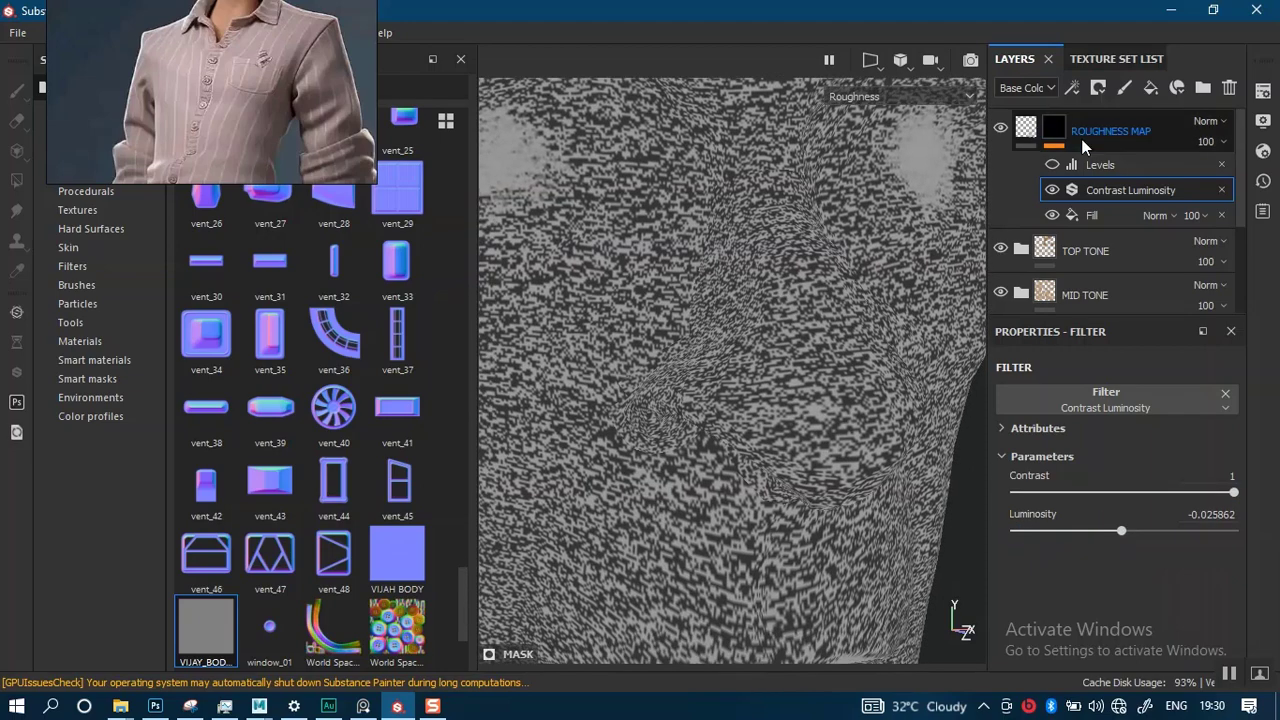
left_click(1221, 164)
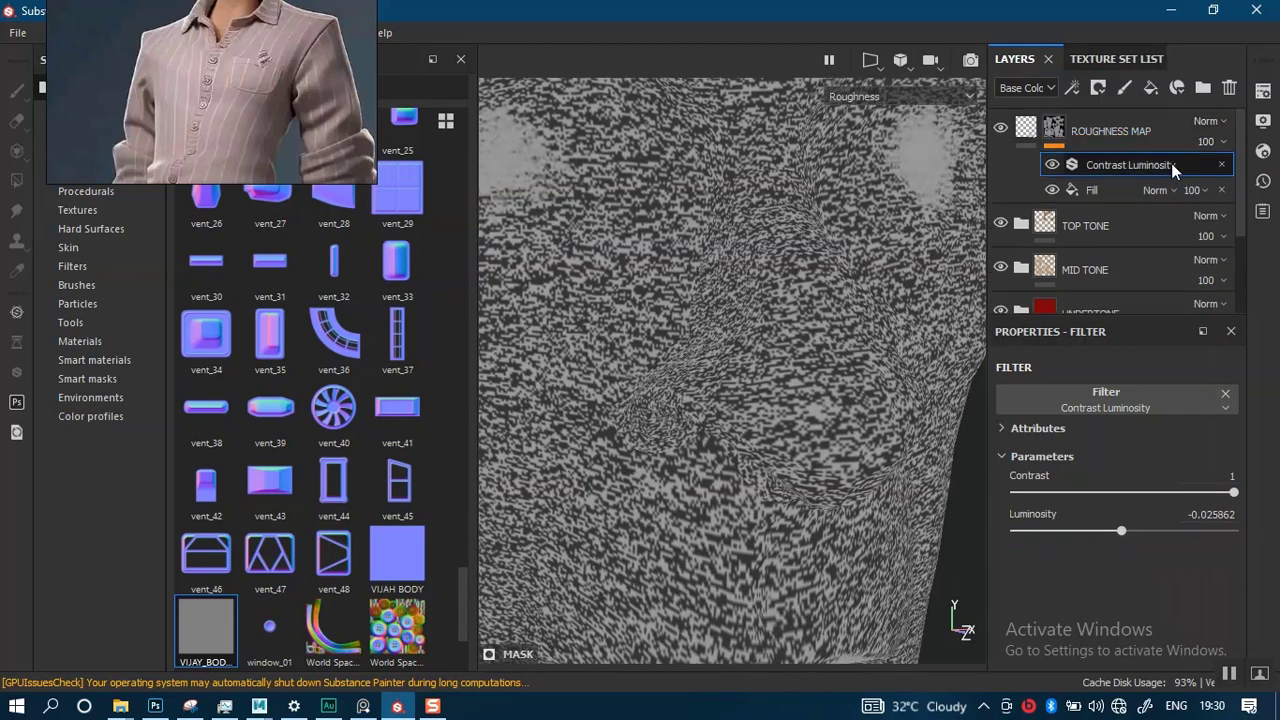
Hide and show the ROUGHNESS MAP layer to compare its effect in the Roughness channel
right_click(1057, 131)
left_click(1001, 128)
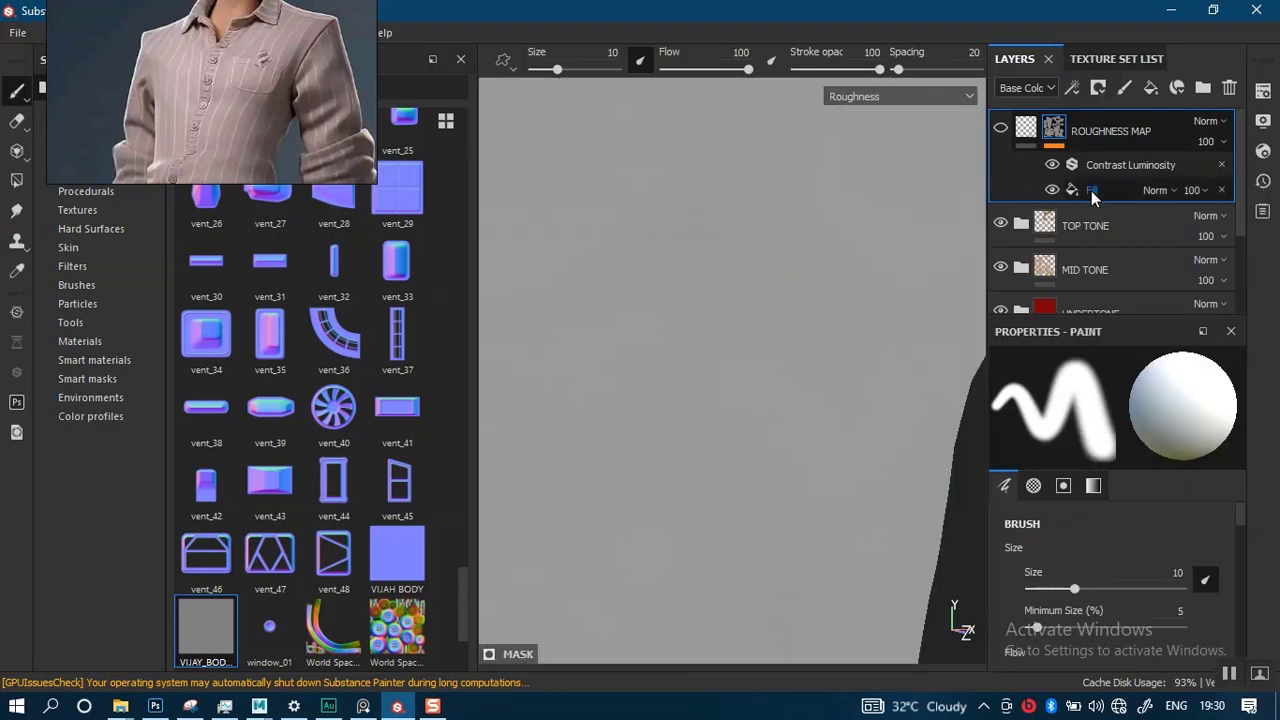
left_click(1001, 128)
left_click(1090, 168)
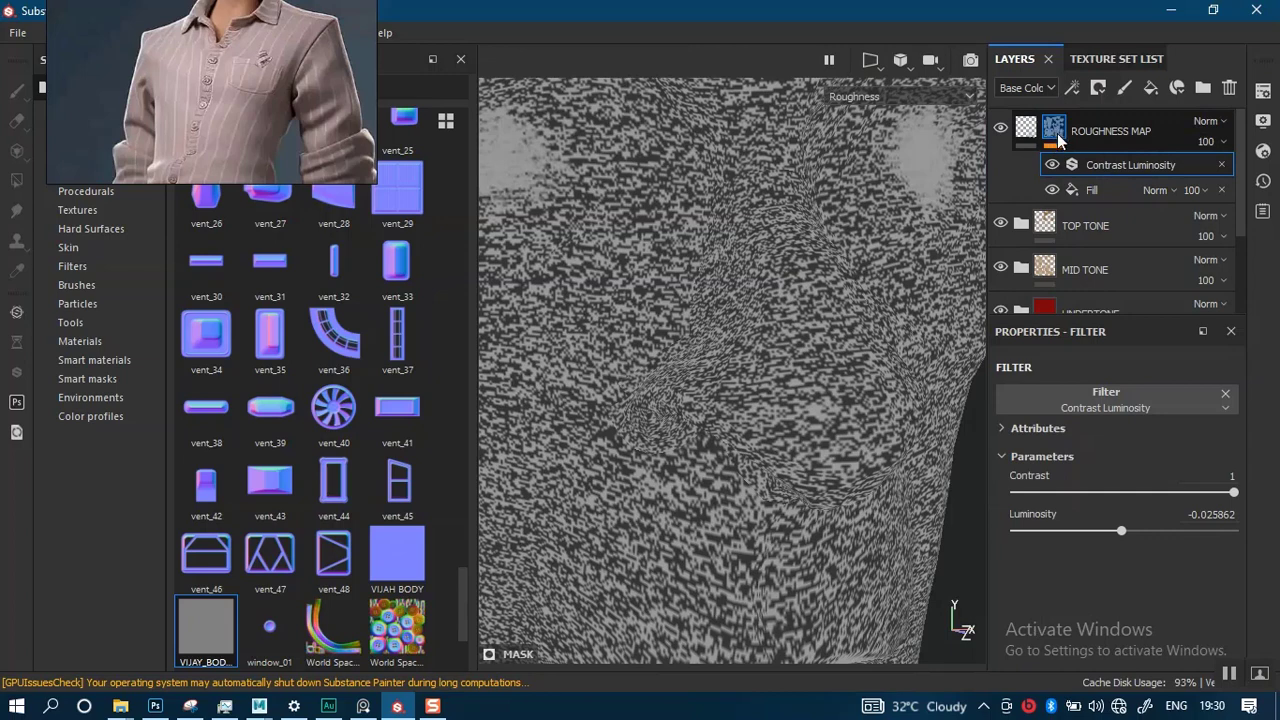
Add an HSL Perceptive filter directly above the Fill effect in the ROUGHNESS MAP mask
left_click(1082, 189)
right_click(1084, 189)
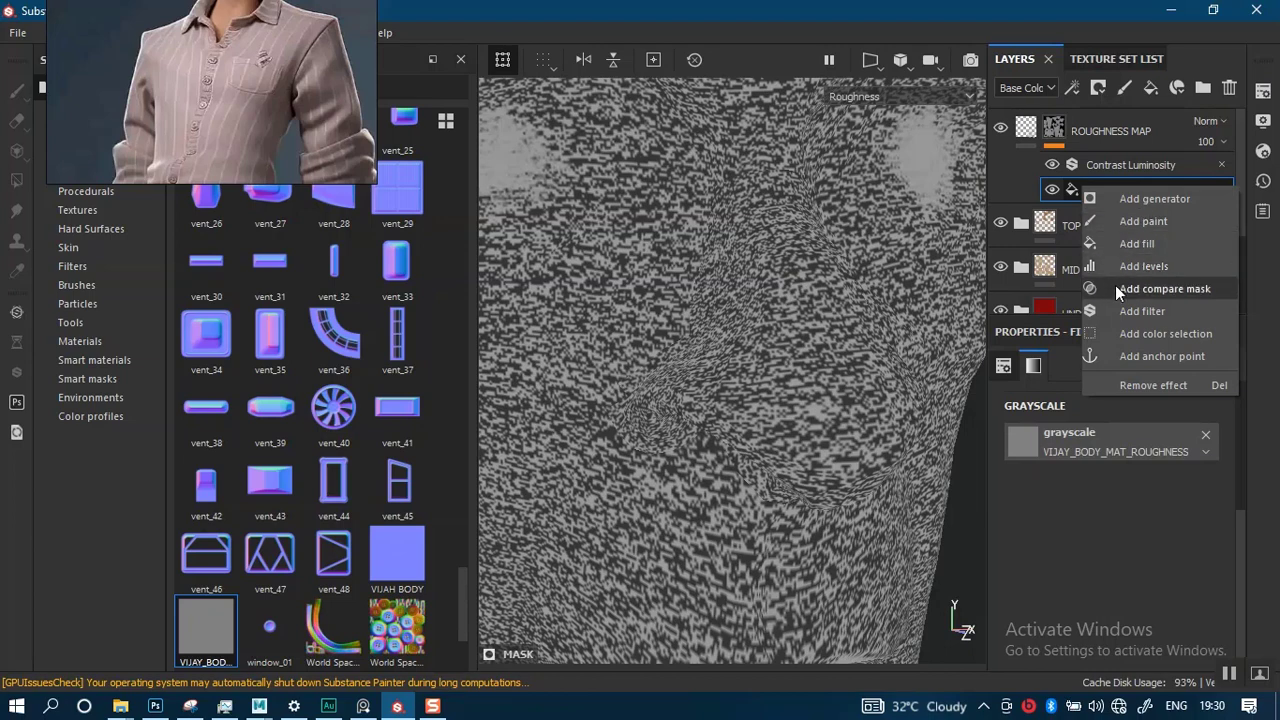
left_click(1129, 310)
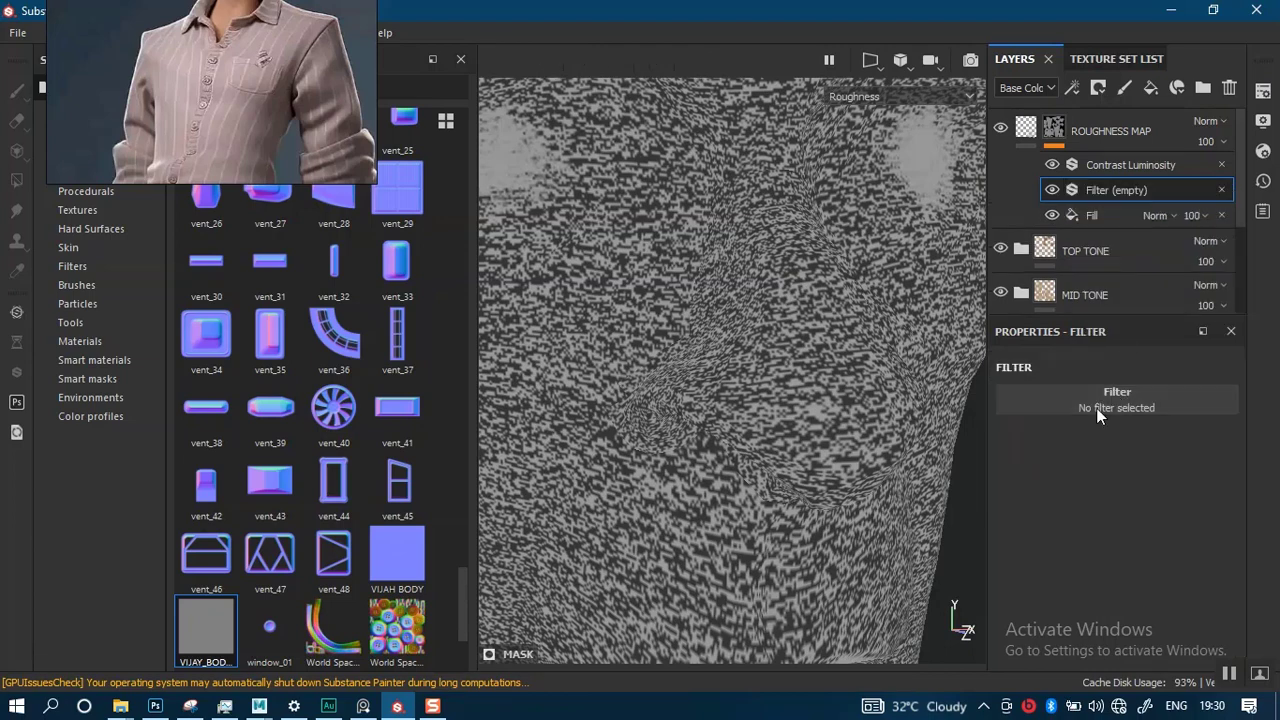
left_click(1105, 405)
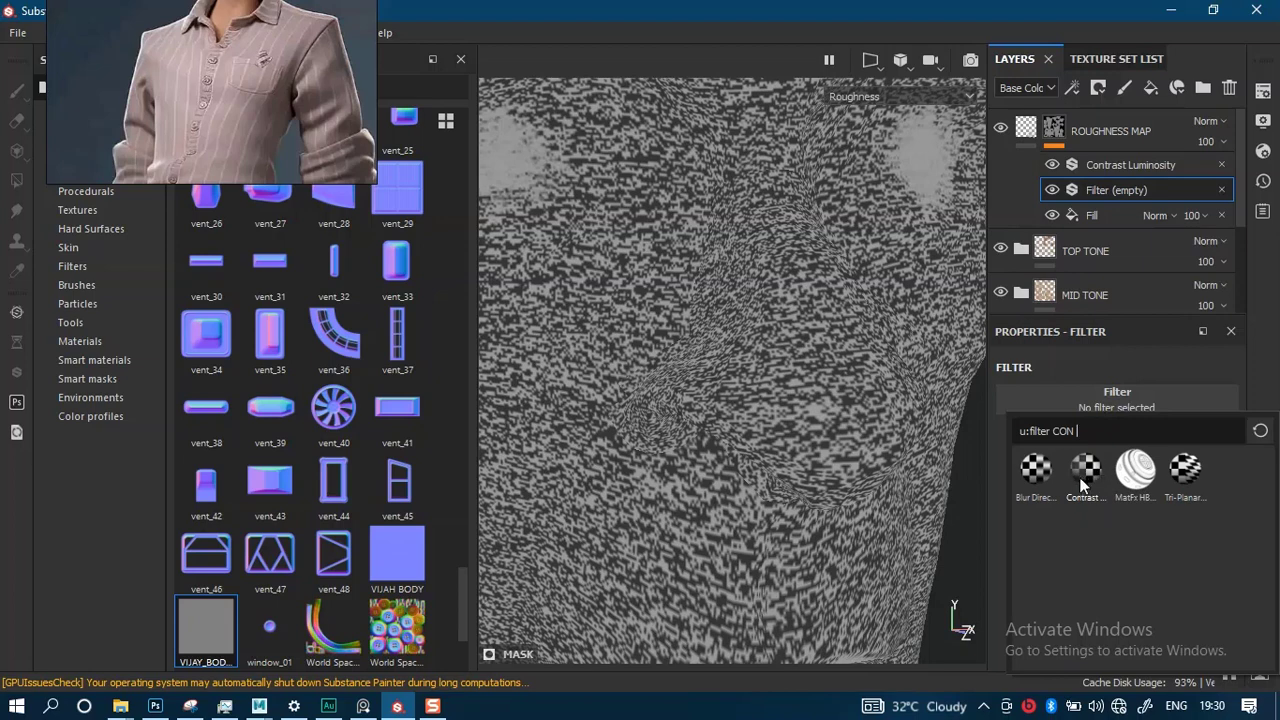
key("BackSpace")
key("BackSpace")
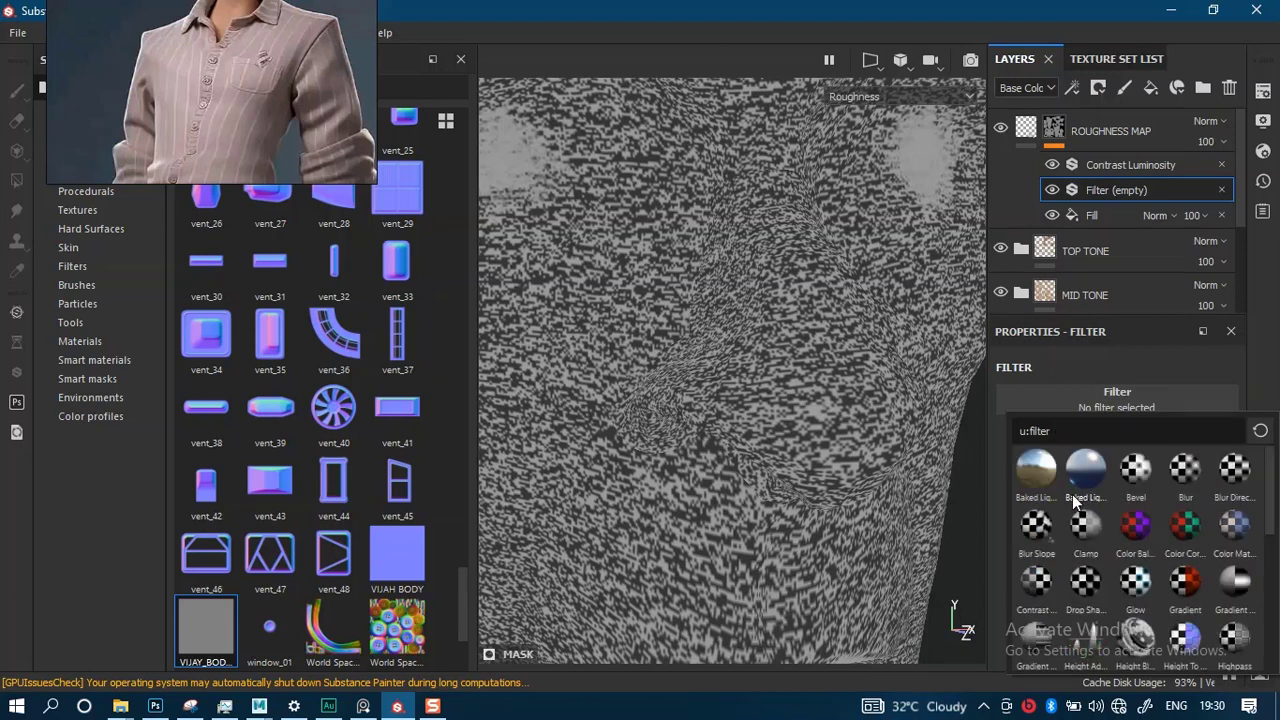
type("HS")
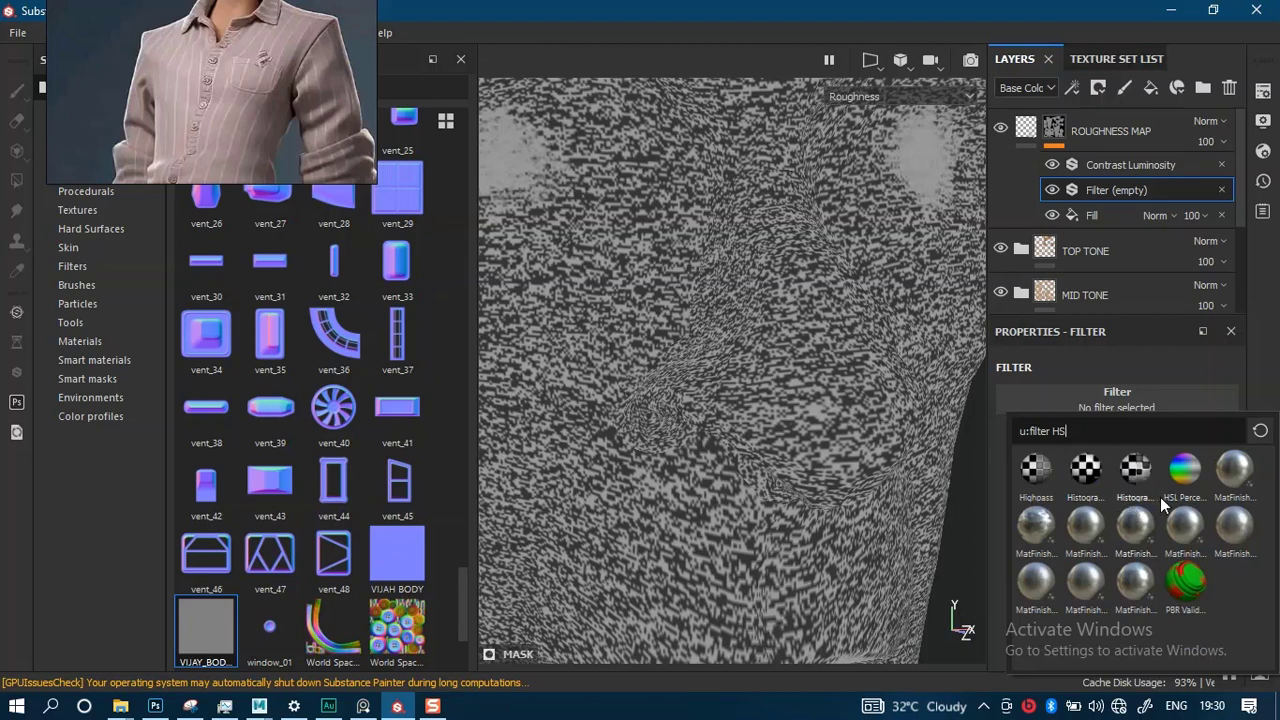
left_click(1184, 470)
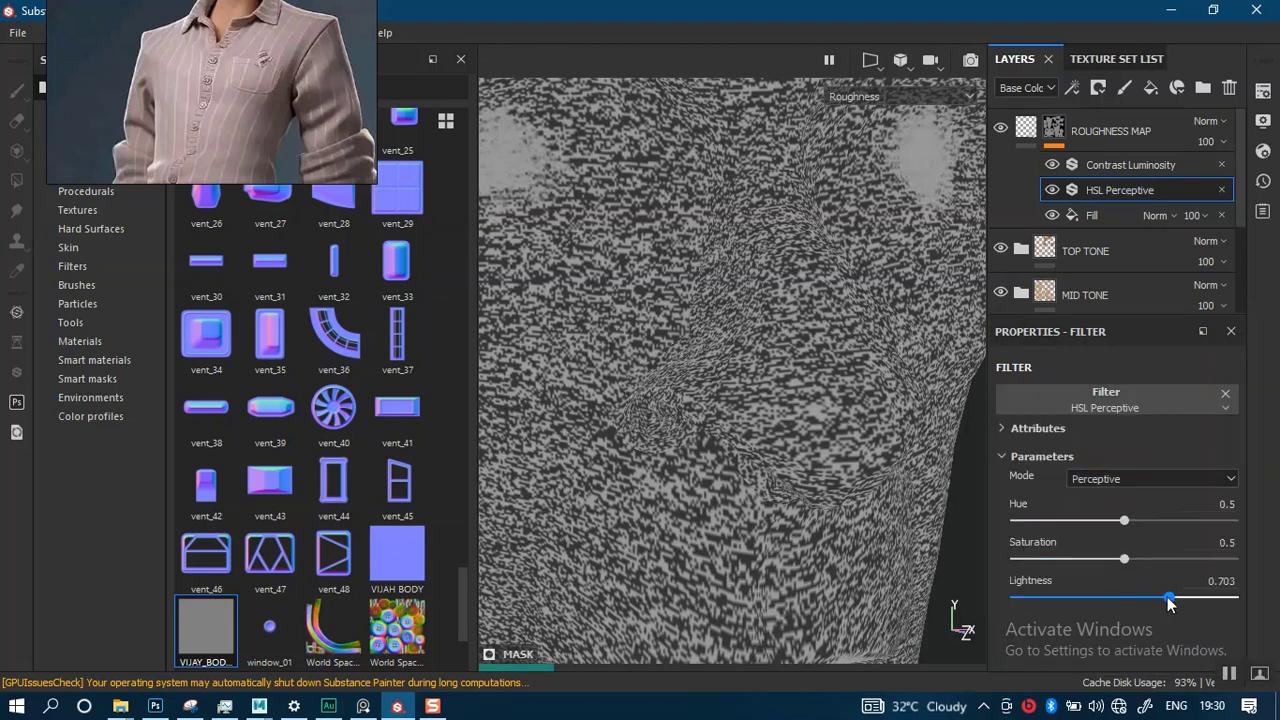
Try different lightness values on the HSL Perceptive filter, ending at 0.56, and toggle the filter to compare
left_click_drag(1168, 596, 1090, 599)
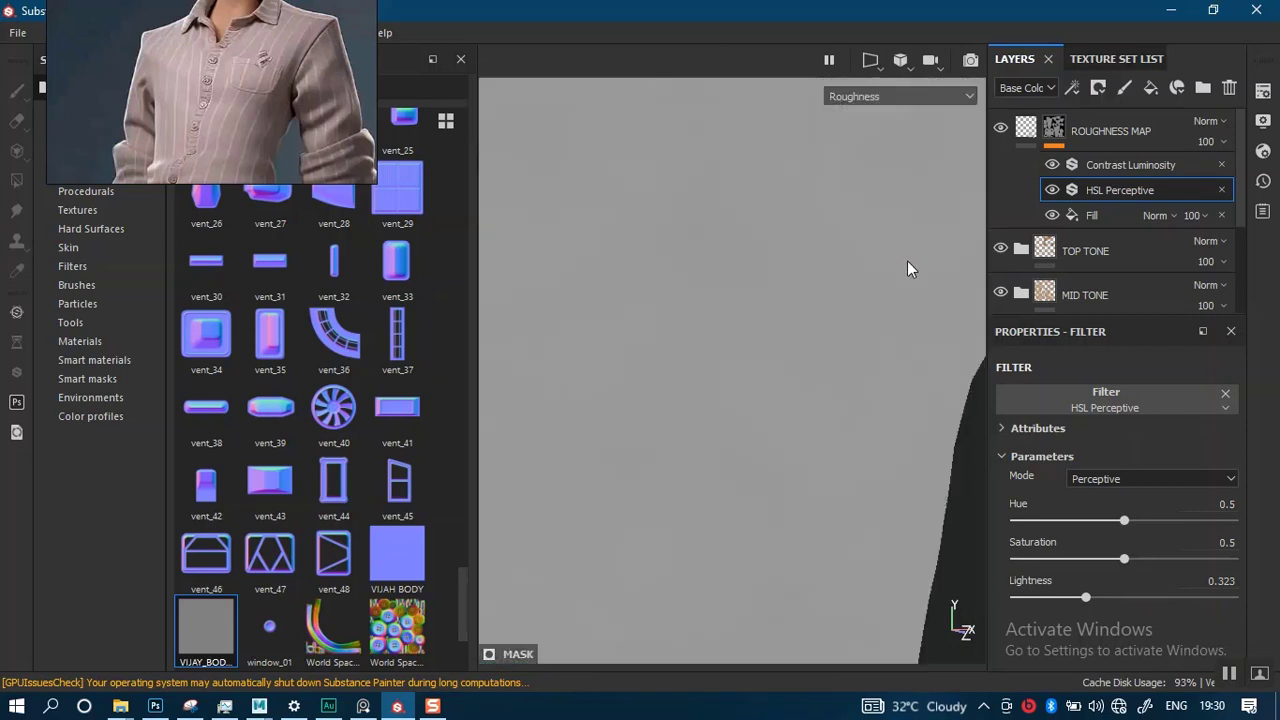
left_click_drag(1096, 598, 1138, 598)
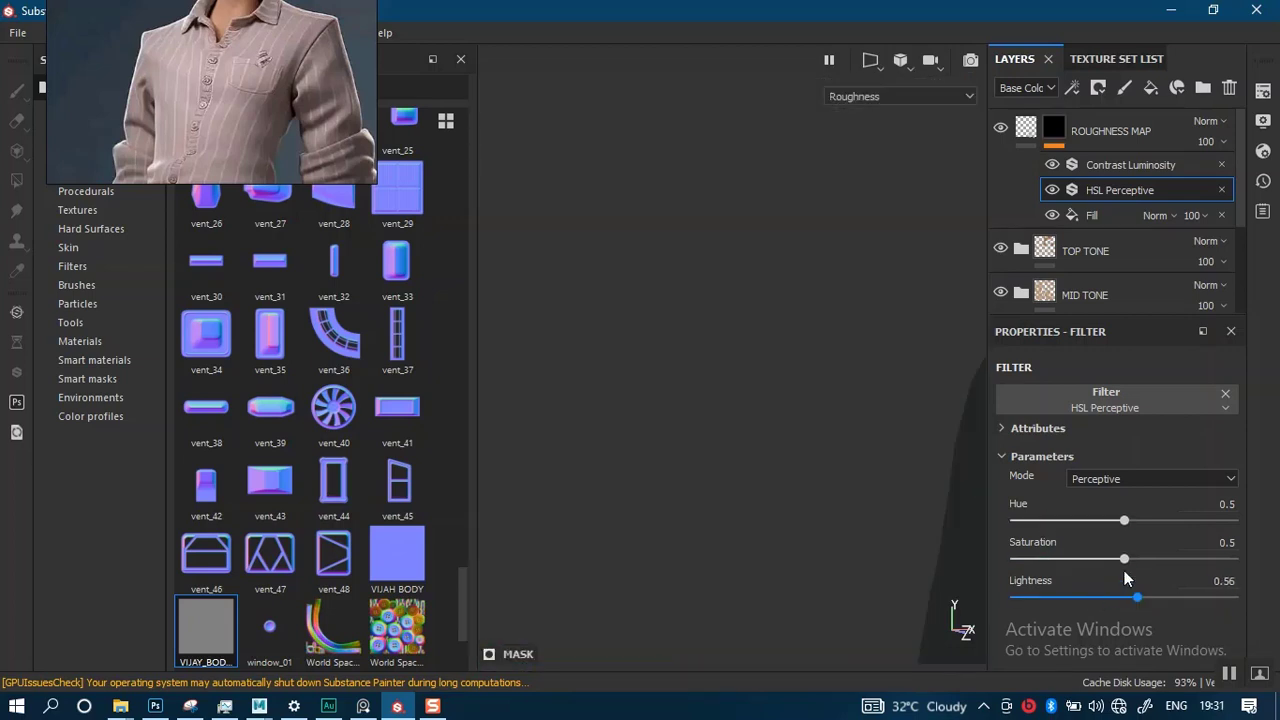
left_click(1053, 191)
left_click(1053, 191)
Move the HSL Perceptive filter above Contrast Luminosity and try lowering its lightness to 0.159 before raising it again
left_click_drag(1112, 195, 1088, 167)
left_click(1090, 167)
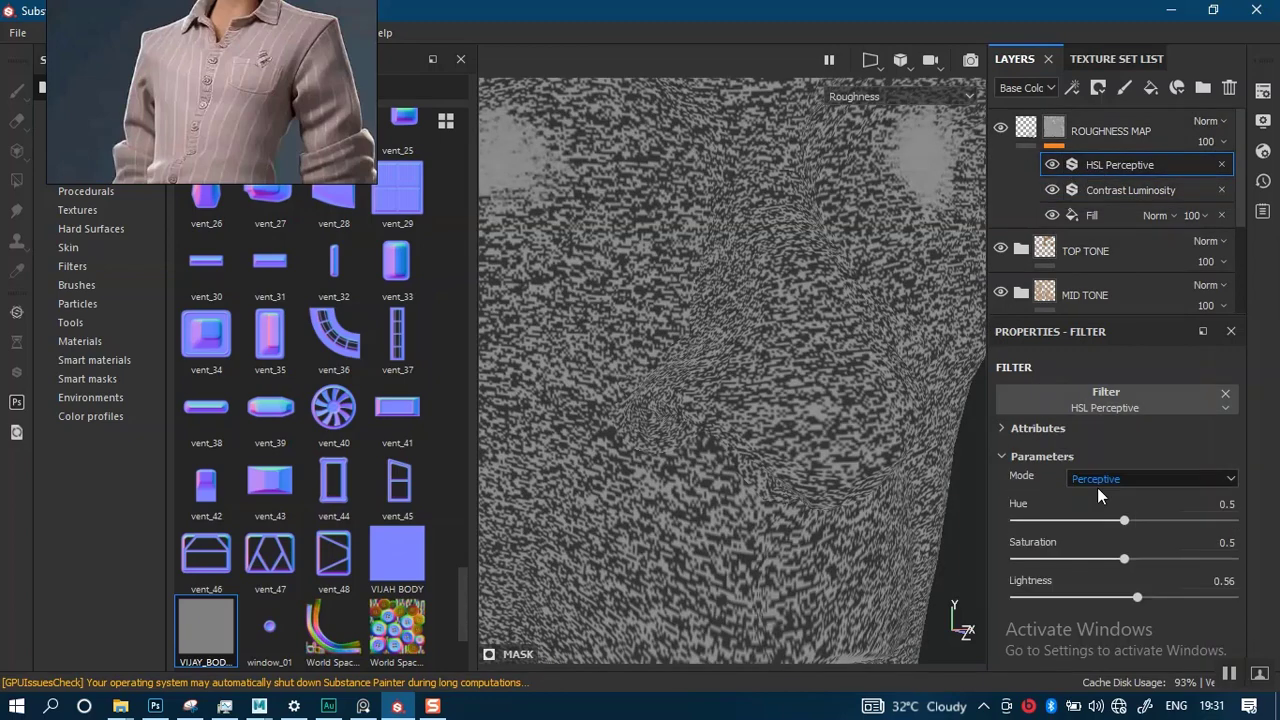
left_click_drag(1137, 597, 1048, 595)
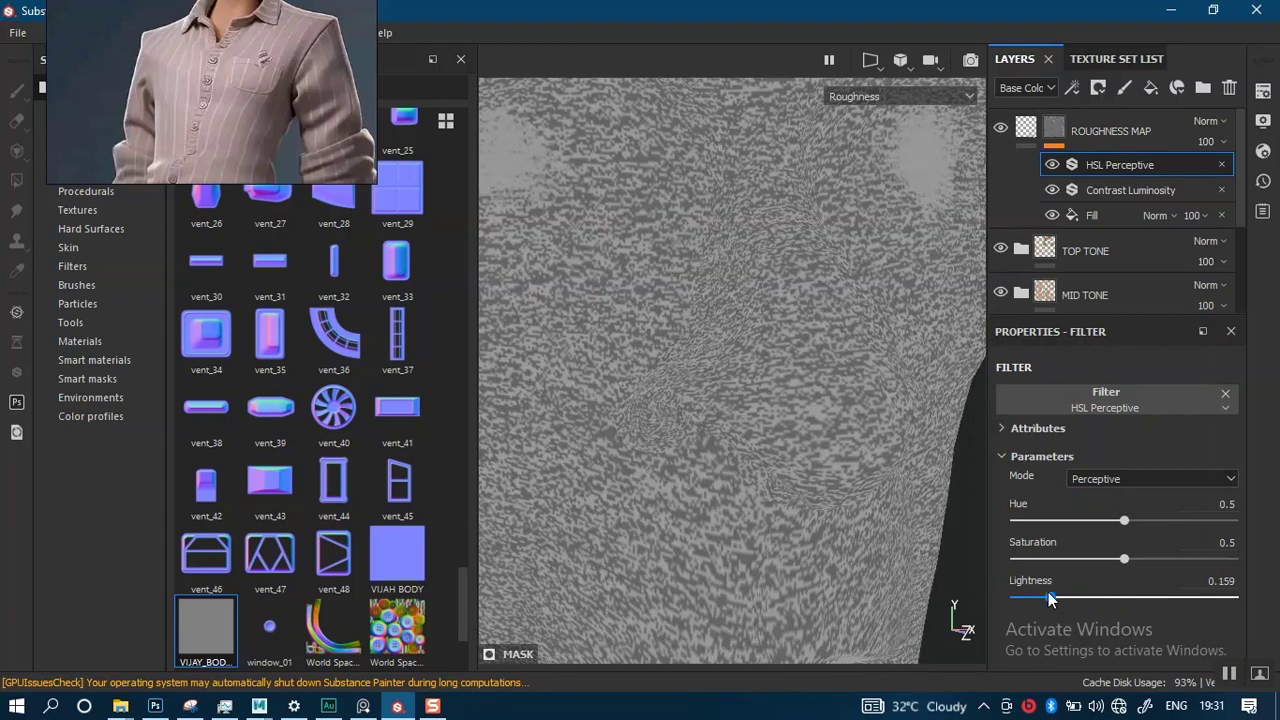
left_click_drag(1143, 597, 1125, 560)
Try the HSL filter in Regular mode with hue 0.543, saturation 1 and lightness 0.53, and remove it from the mask
left_click(1125, 476)
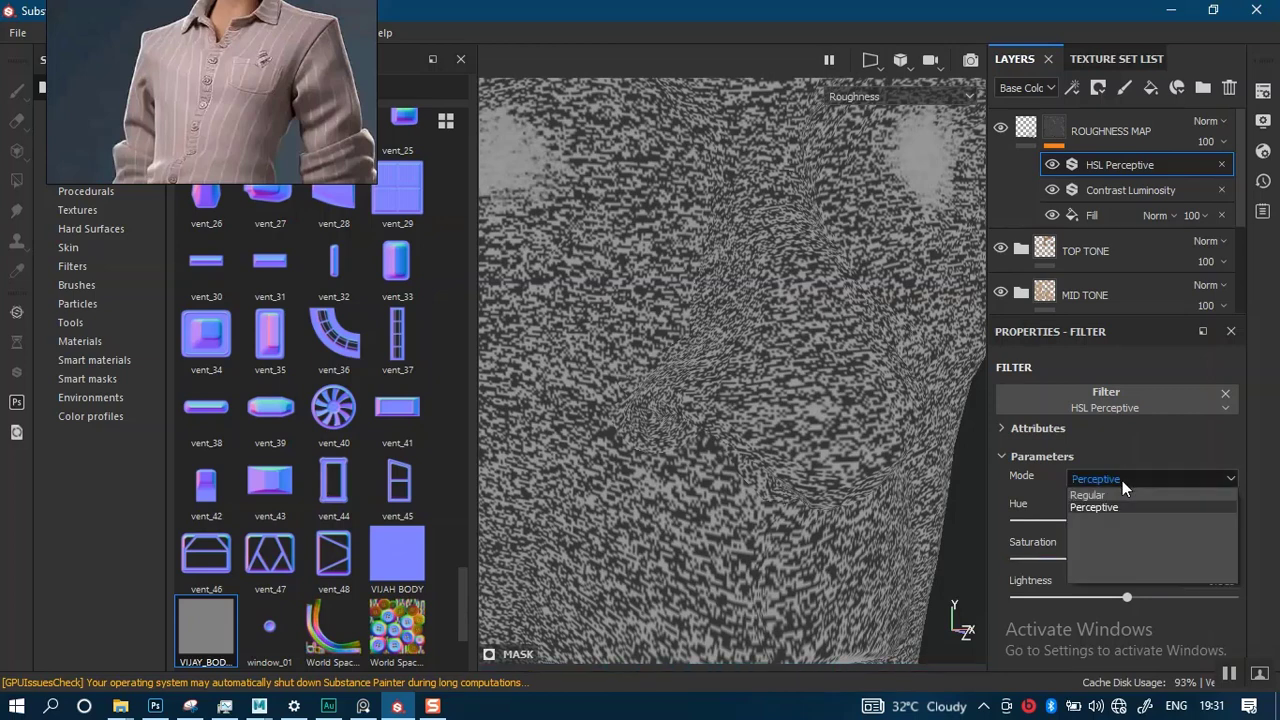
left_click(1114, 507)
left_click_drag(1125, 522, 1130, 597)
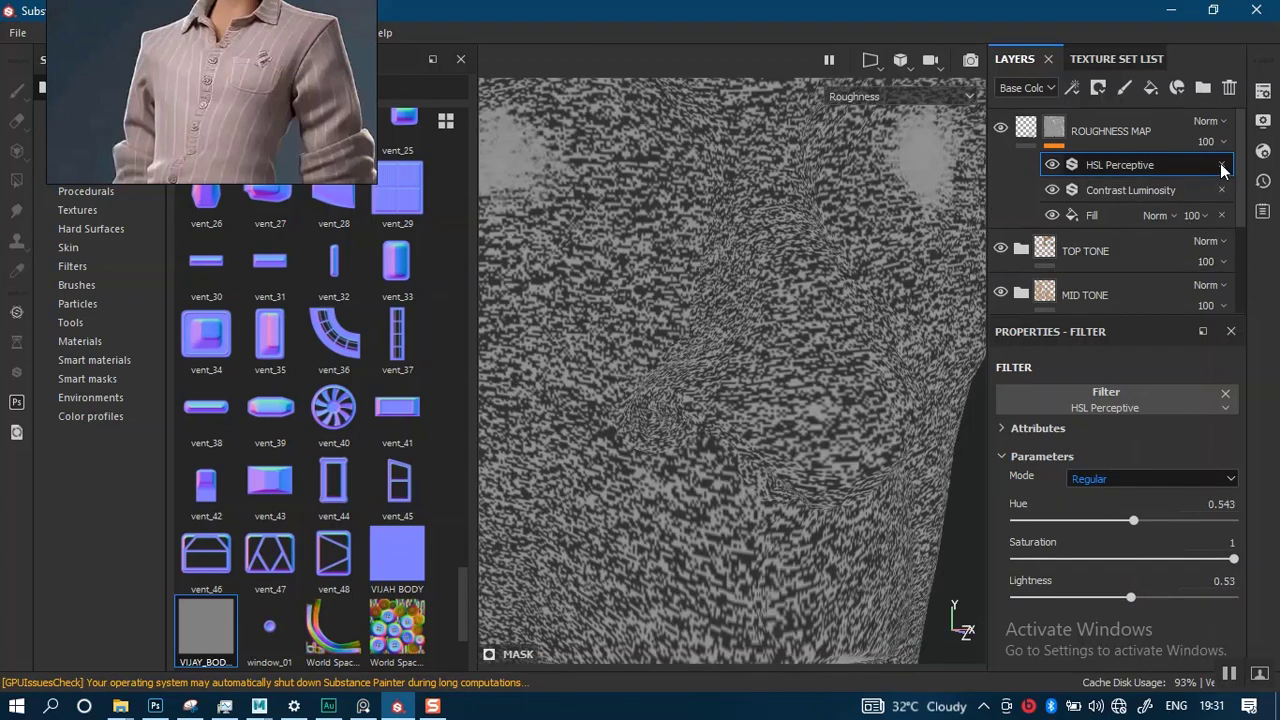
left_click(1221, 164)
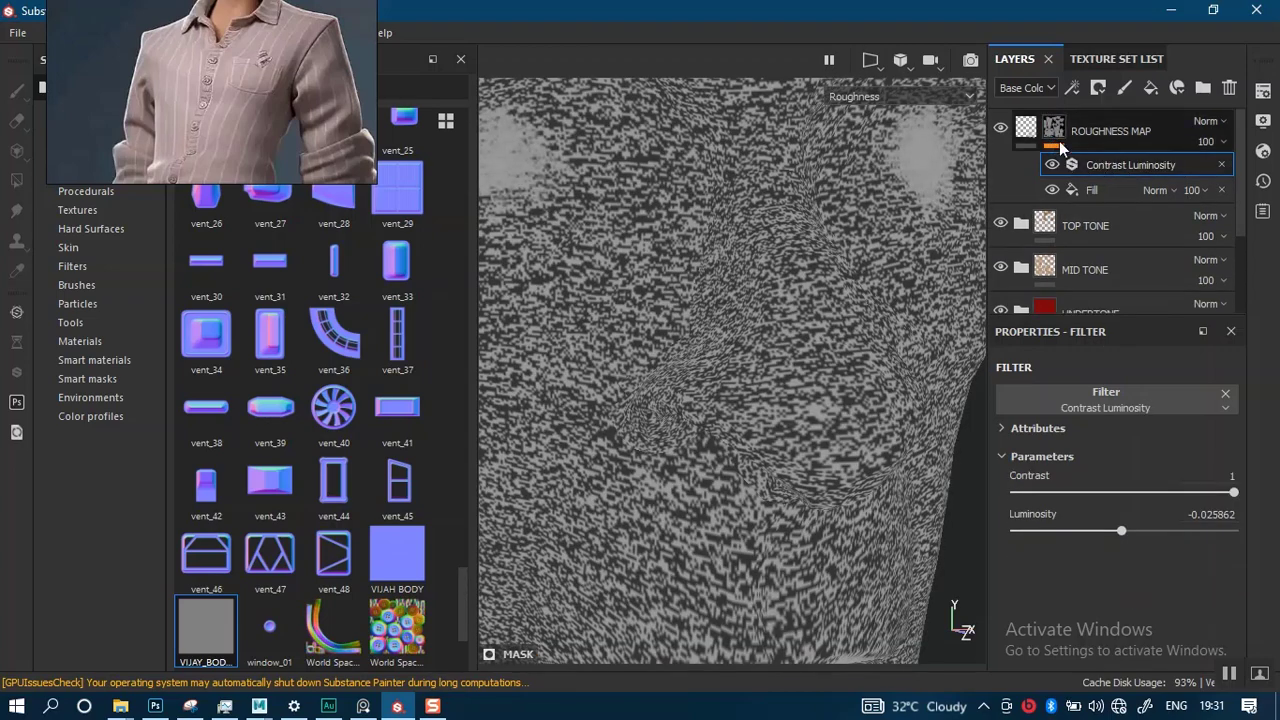
Add an empty filter above Contrast Luminosity in the ROUGHNESS MAP mask and search the filter library for CUR
right_click(1053, 164)
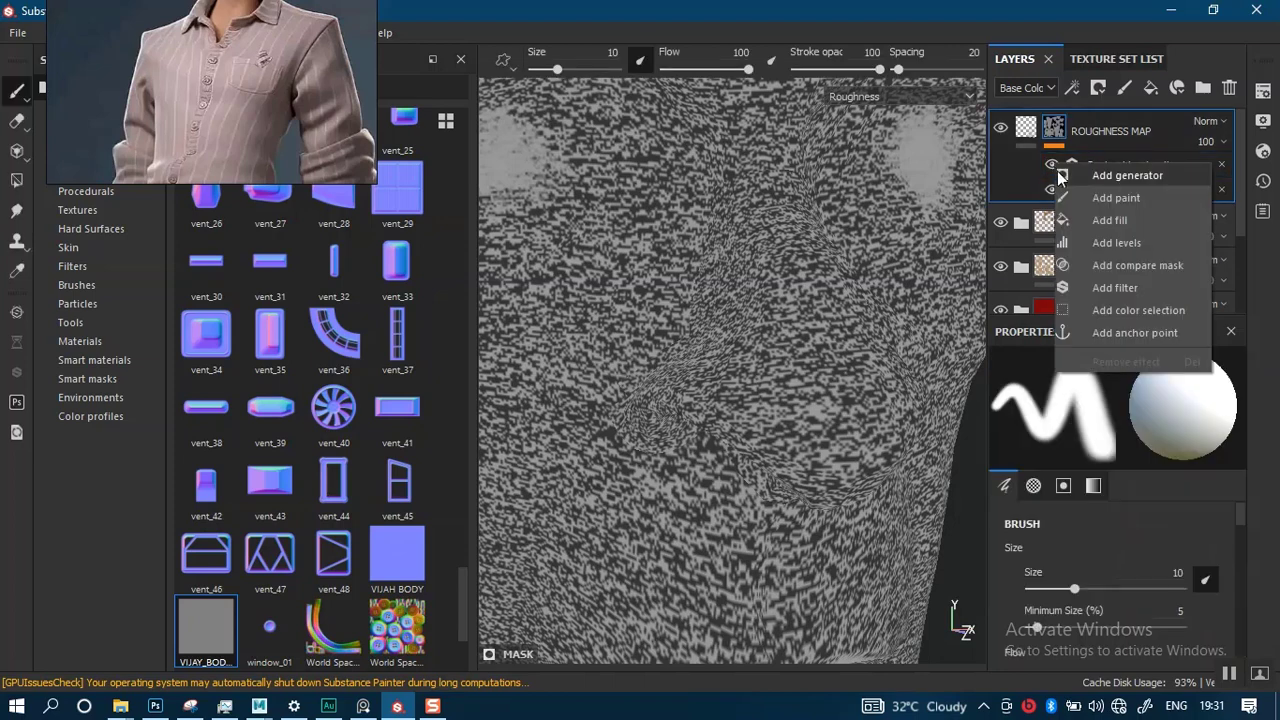
left_click(1114, 288)
left_click(1114, 414)
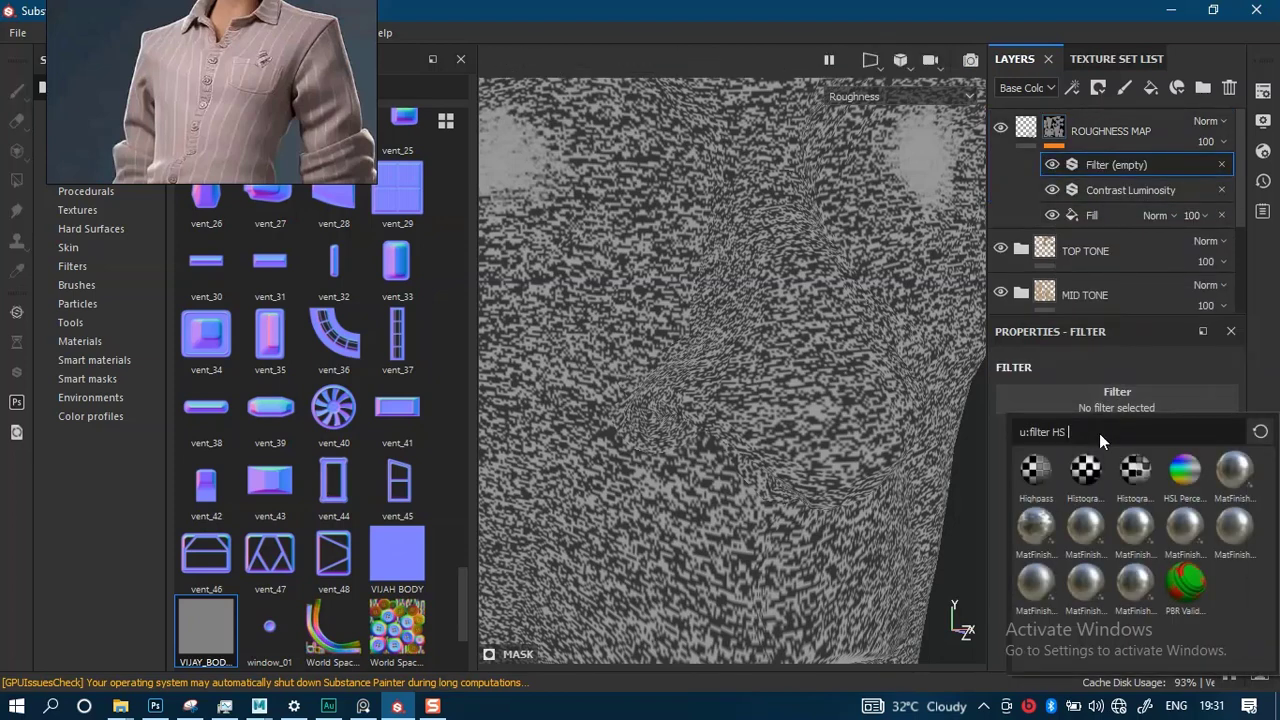
type("CUR")
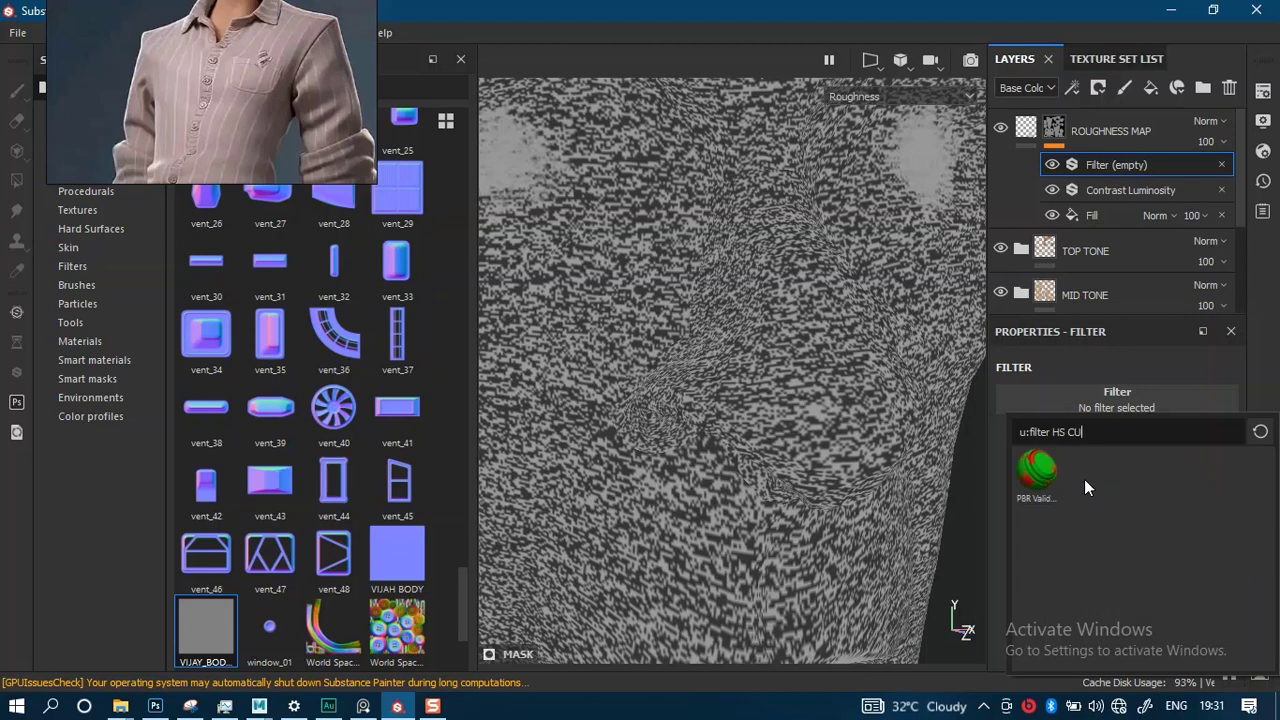
key("BackSpace")
key("BackSpace")
key("BackSpace")
key("BackSpace")
key("BackSpace")
key("BackSpace")
key("BackSpace")
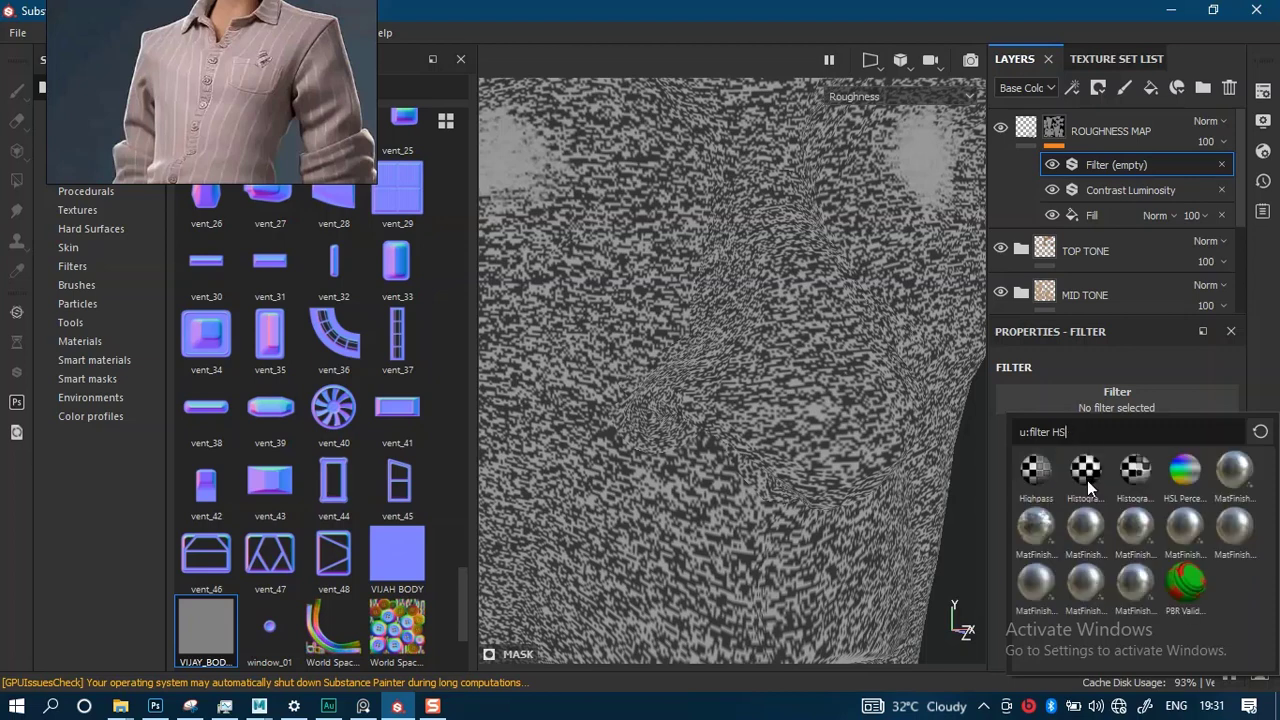
type("CUR")
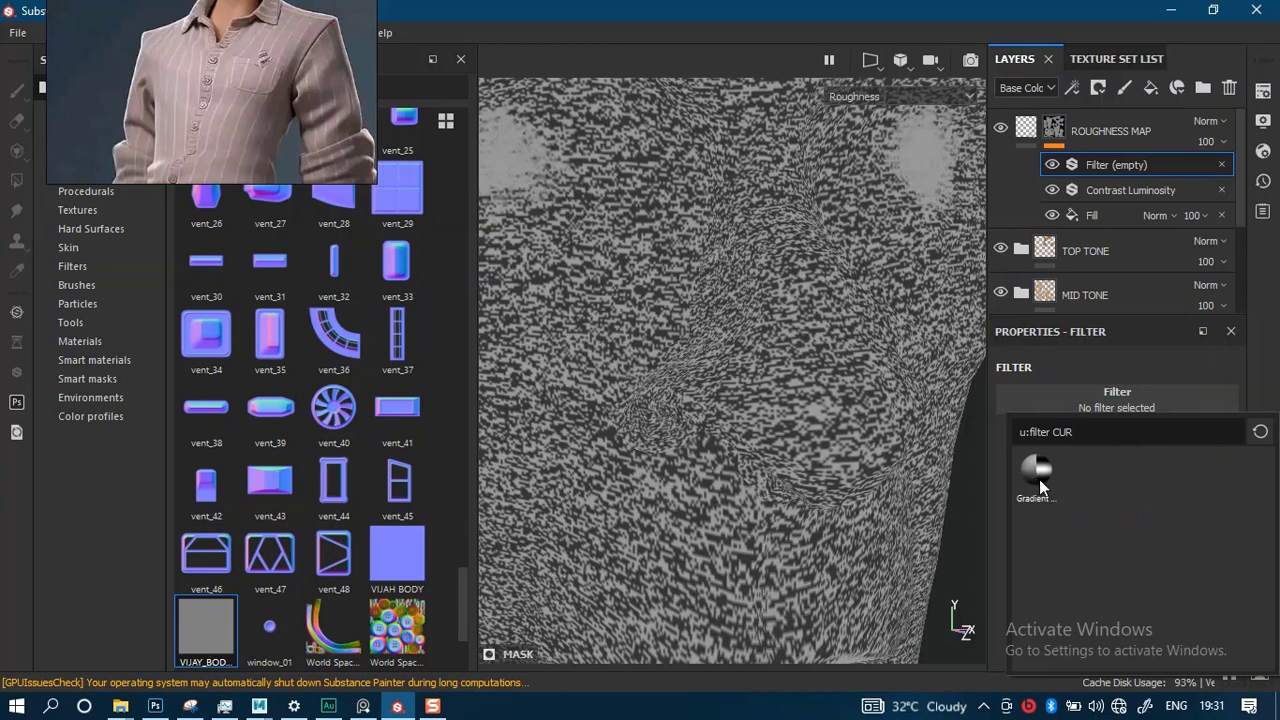
key("BackSpace")
key("BackSpace")
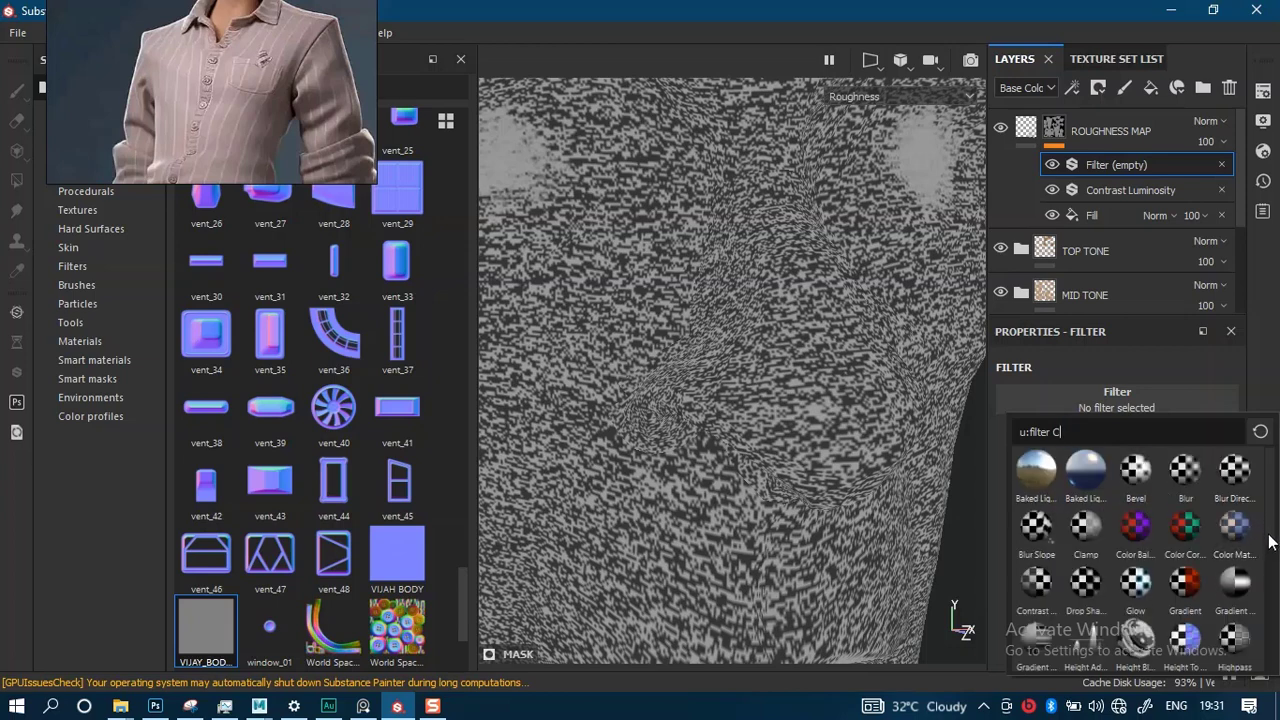
Browse the filter library and assign Height Adjust to the empty filter in the ROUGHNESS MAP mask
scroll(1268, 541, "down", 2)
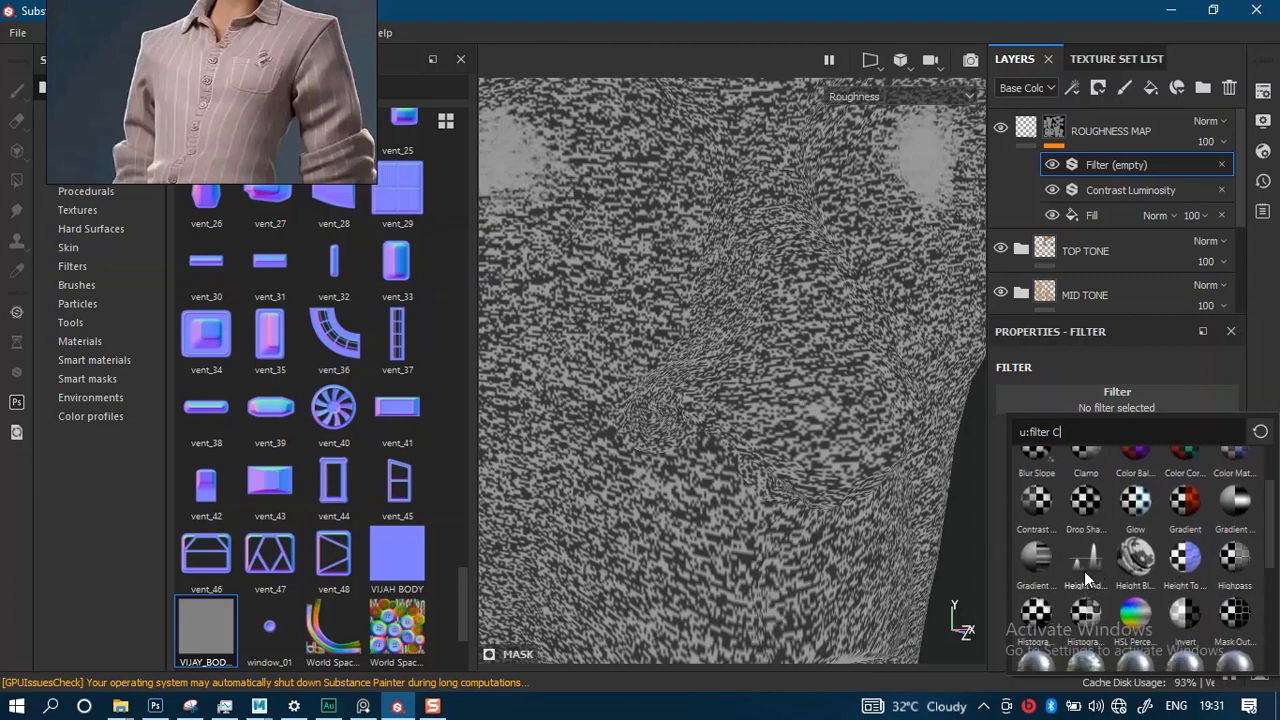
scroll(1268, 560, "down", 2)
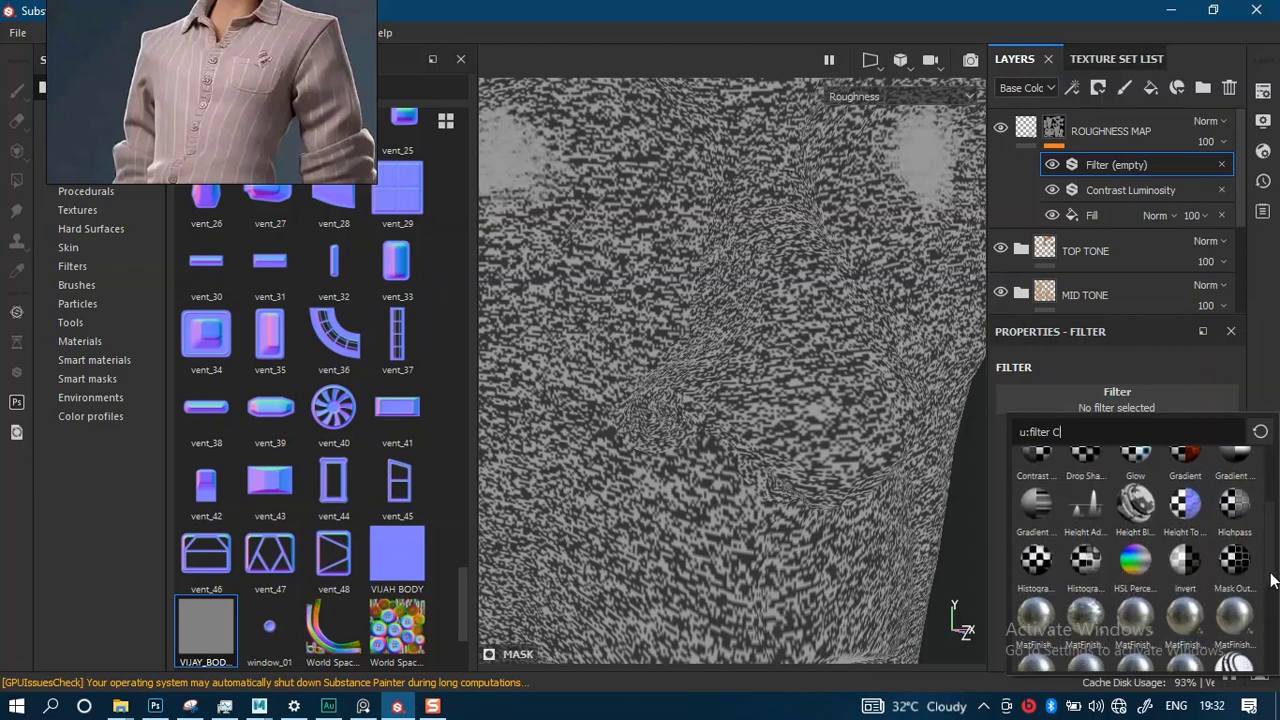
scroll(1272, 580, "down", 5)
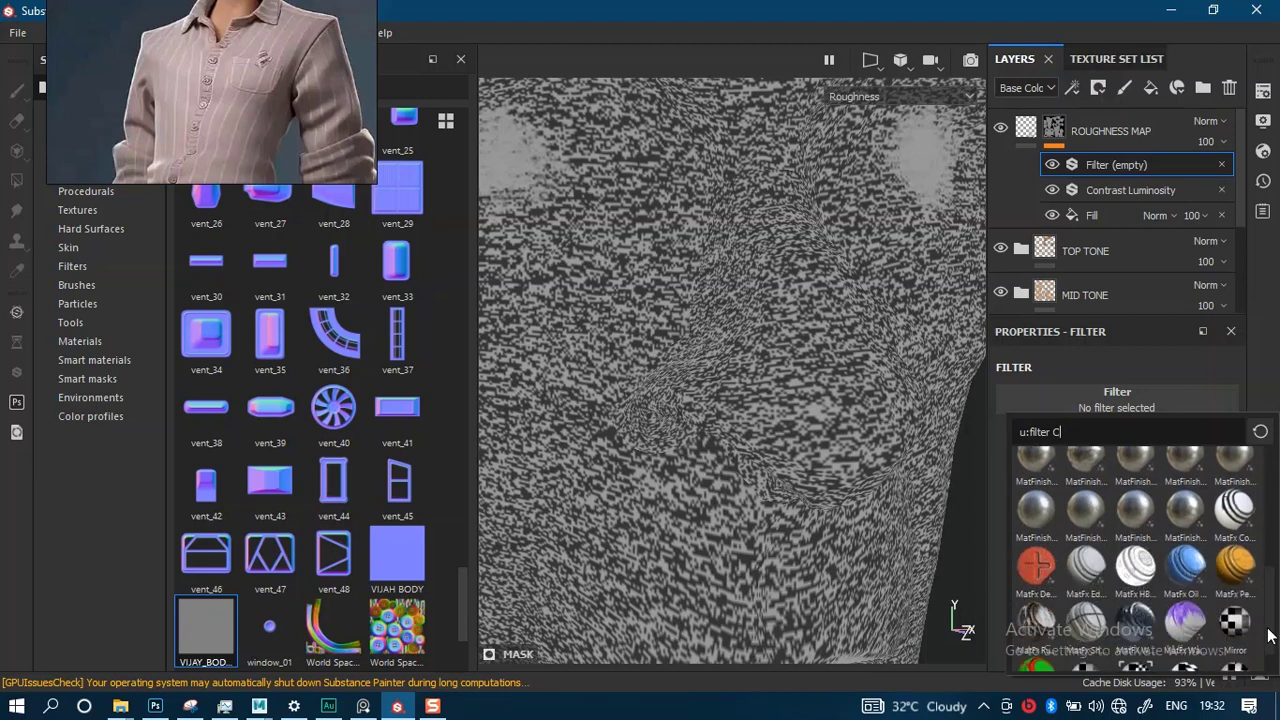
left_click_drag(1265, 617, 1264, 544)
left_click(1086, 592)
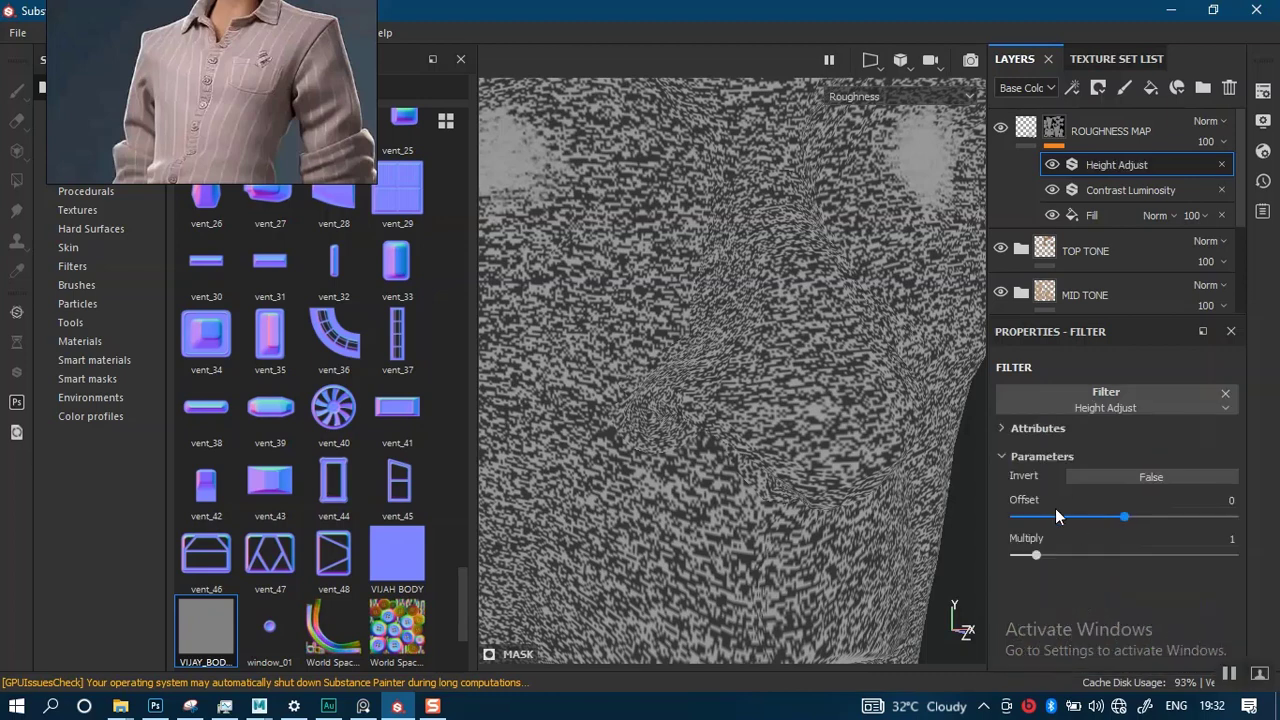
Try Height Adjust with offset -0.17, multiply 6.034 and Invert switched on and off, and remove the filter
mouse_move(1135, 515)
left_mouse_down()
mouse_move(1175, 514)
mouse_move(1102, 516)
mouse_move(1122, 517)
left_mouse_up()
left_click_drag(1036, 555, 1146, 557)
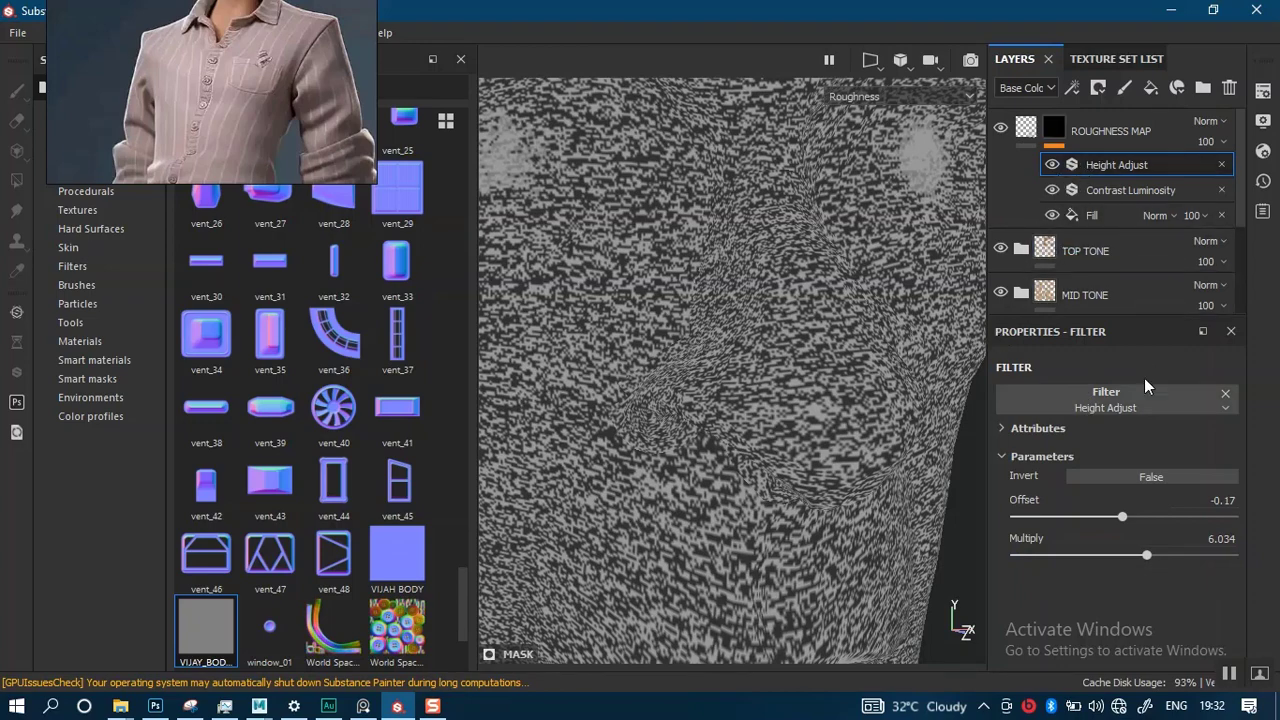
left_click(1146, 480)
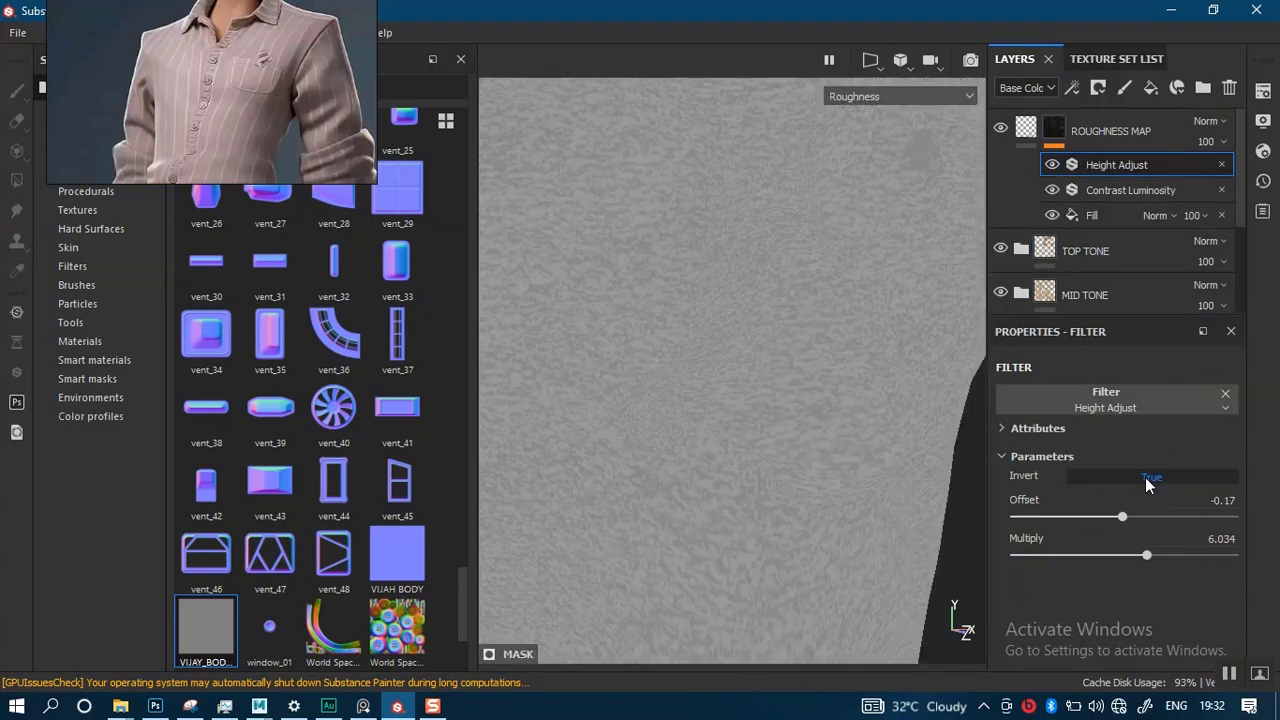
left_click(1148, 480)
left_click(1220, 166)
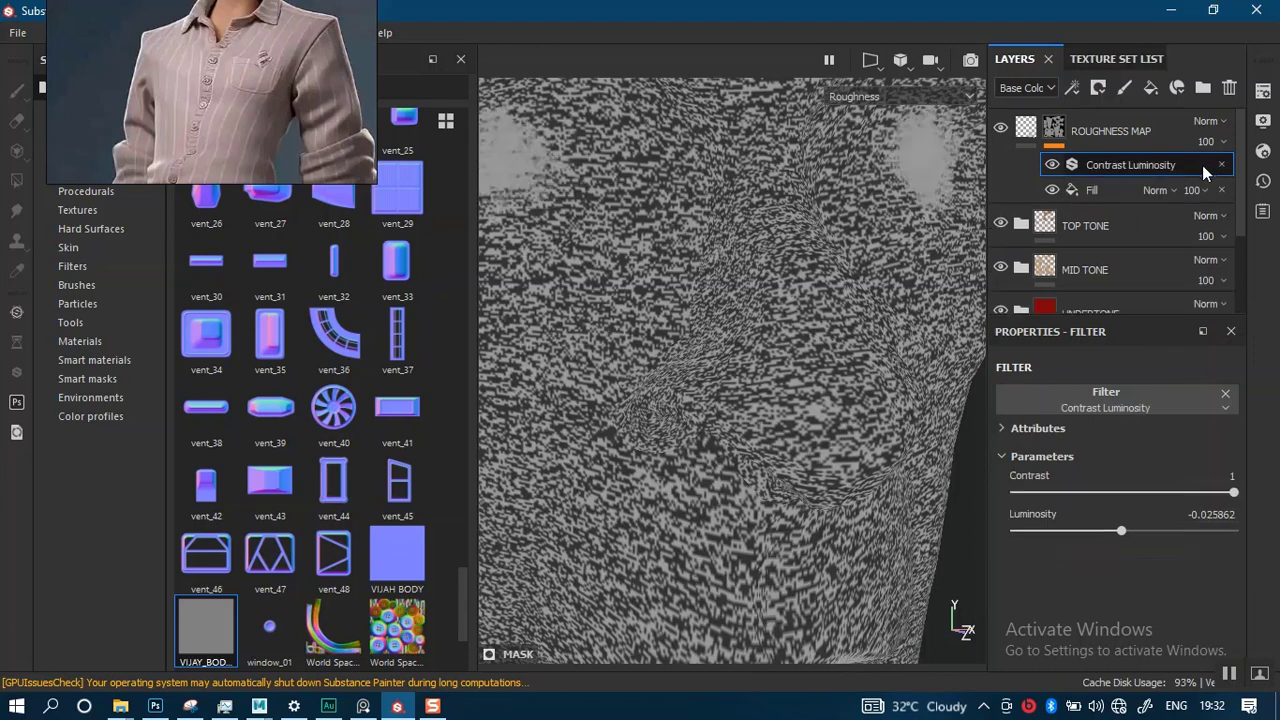
Add a second Contrast Luminosity filter on top of the ROUGHNESS MAP mask, with contrast 1 and luminosity 0.267241
right_click(1066, 167)
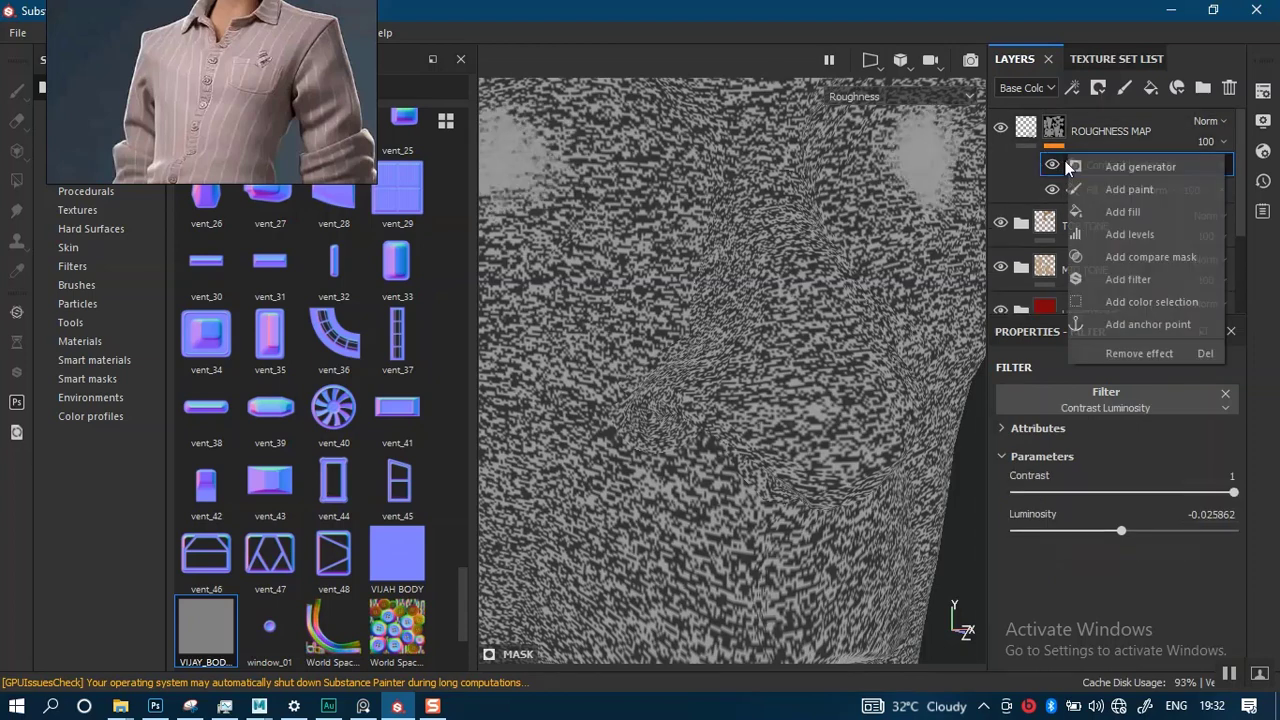
left_click(1112, 280)
left_click(1108, 402)
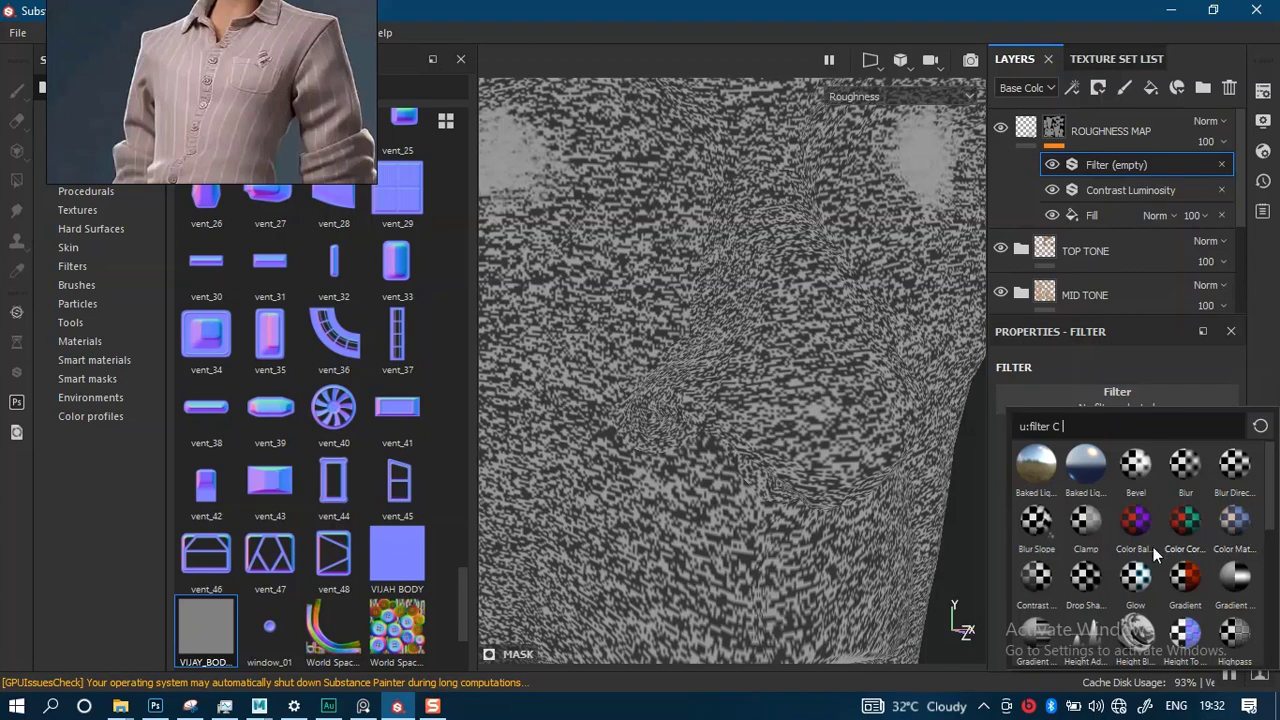
left_click(1037, 578)
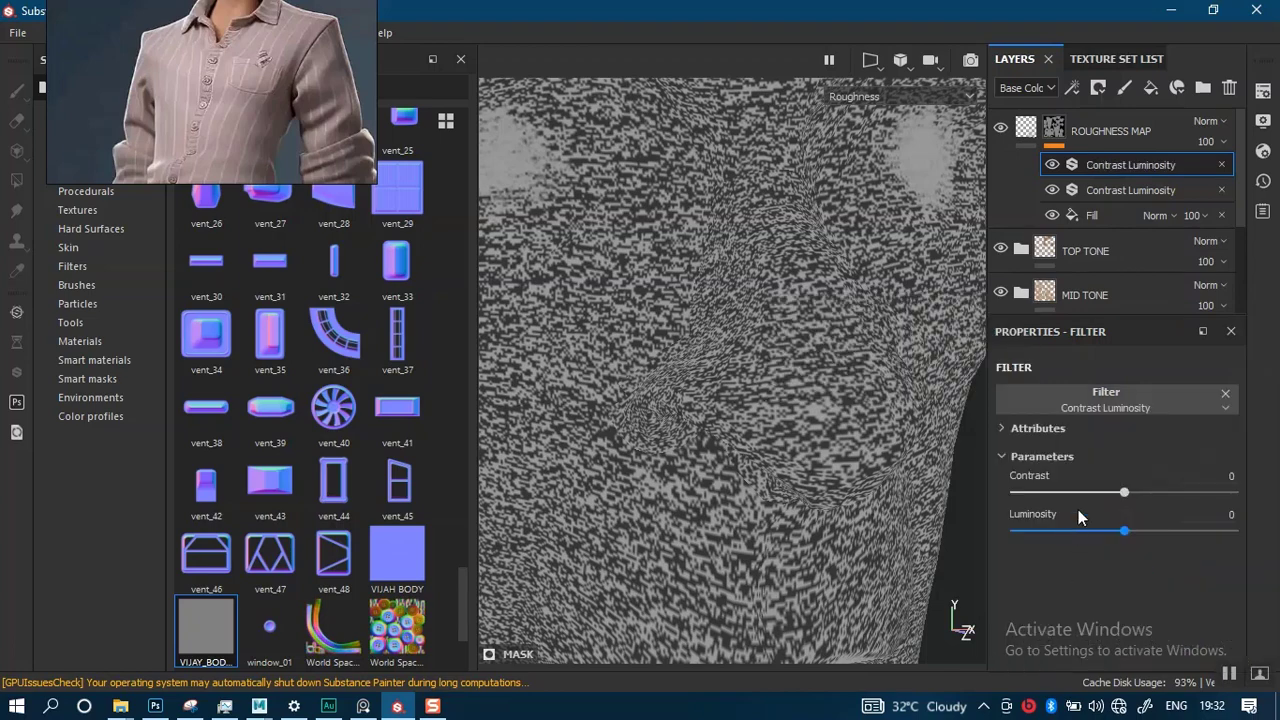
left_click_drag(1191, 491, 1240, 494)
left_click_drag(1124, 530, 1154, 532)
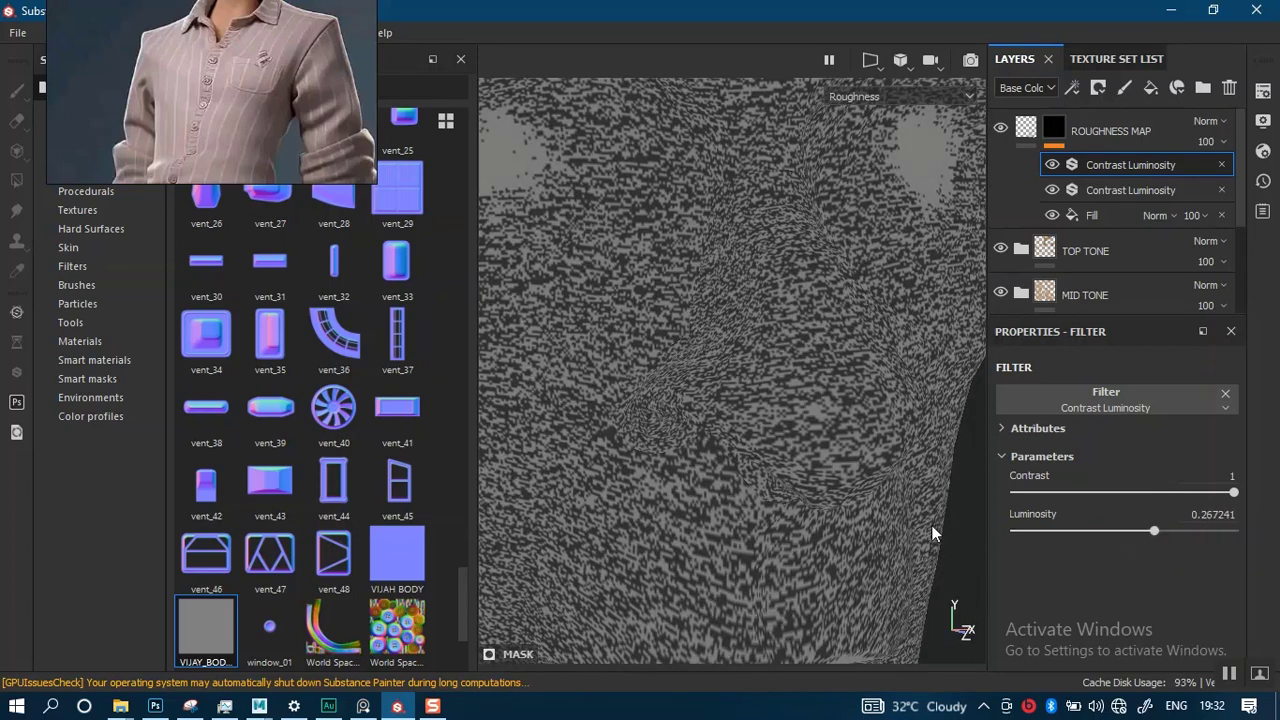
Switch the viewport from the roughness channel to the full material and examine the skin around the nose and mouth
scroll(669, 452, "down", 6)
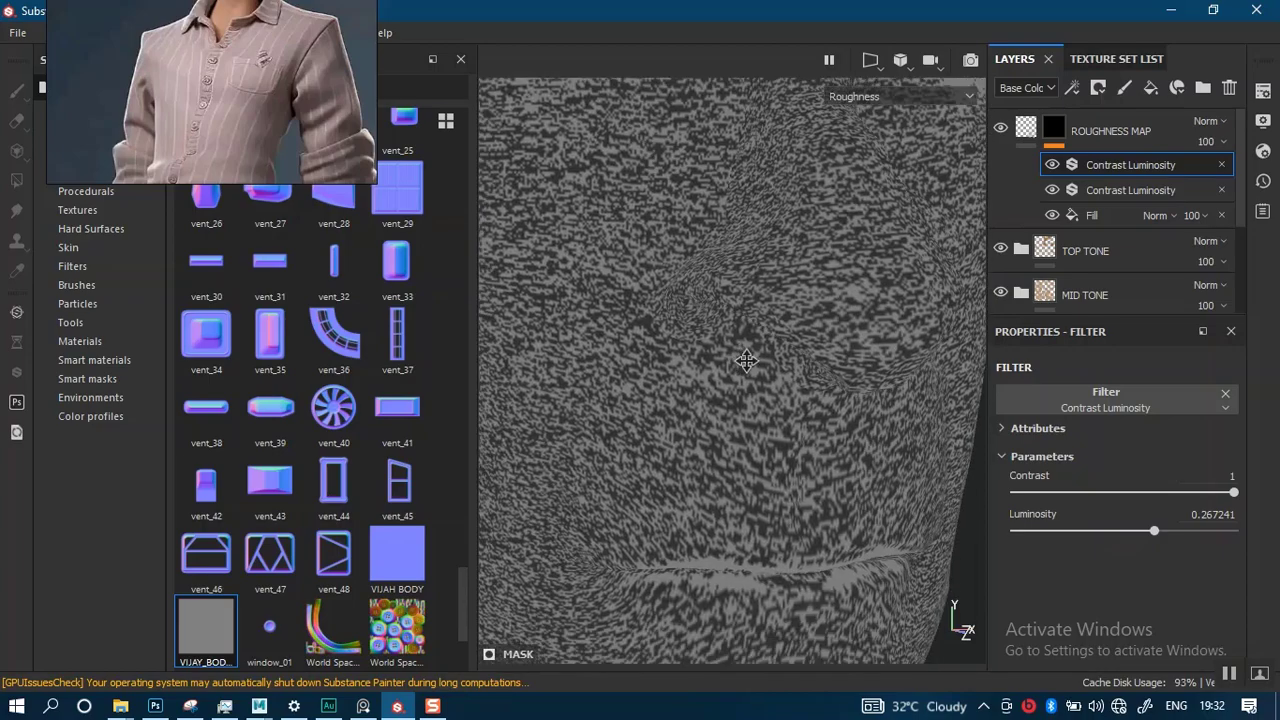
middle_click_drag(715, 385, 727, 222, "alt")
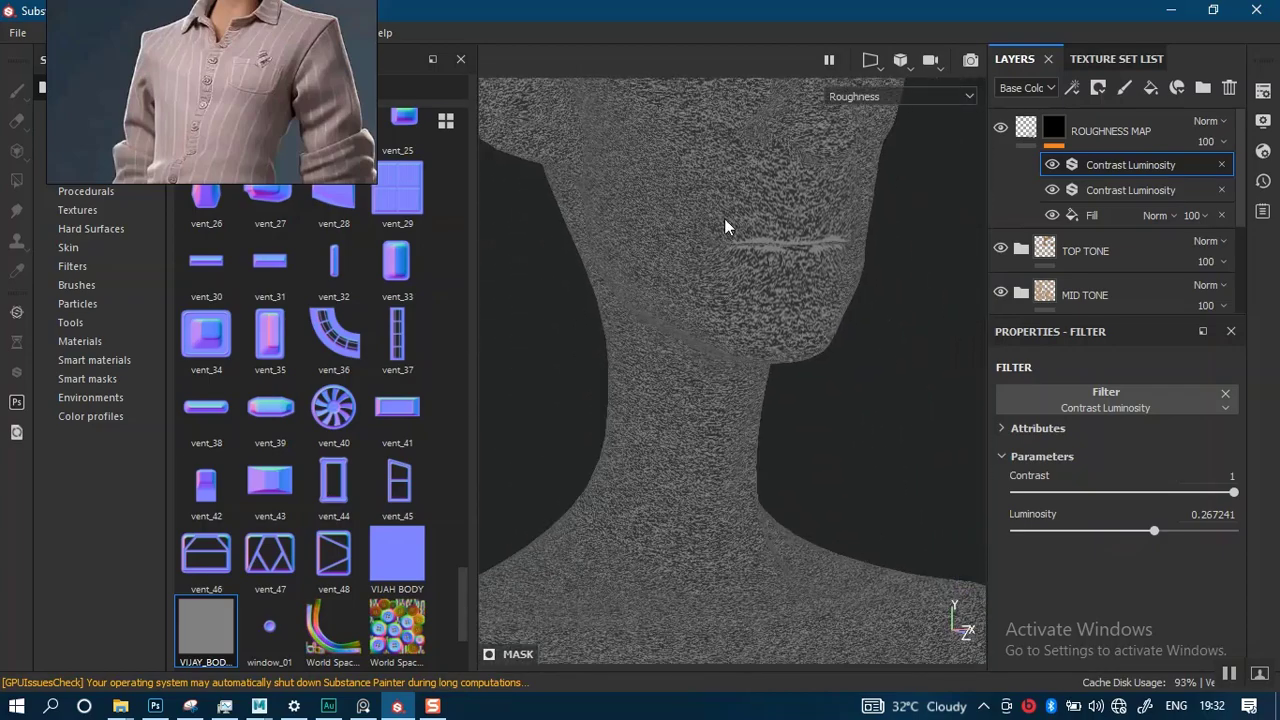
right_click_drag(743, 288, 726, 527, "alt")
key("m")
middle_click_drag(738, 396, 705, 578, "alt")
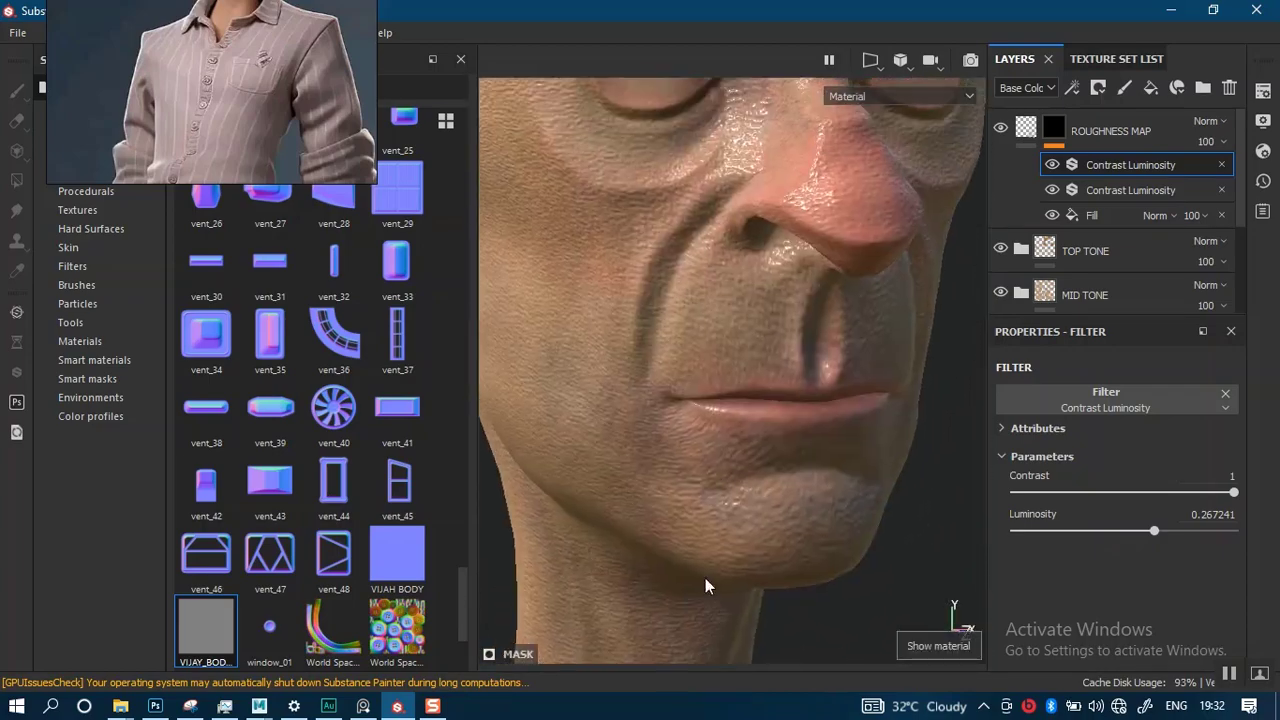
right_click_drag(722, 345, 739, 422, "alt")
middle_click_drag(739, 422, 748, 592, "alt")
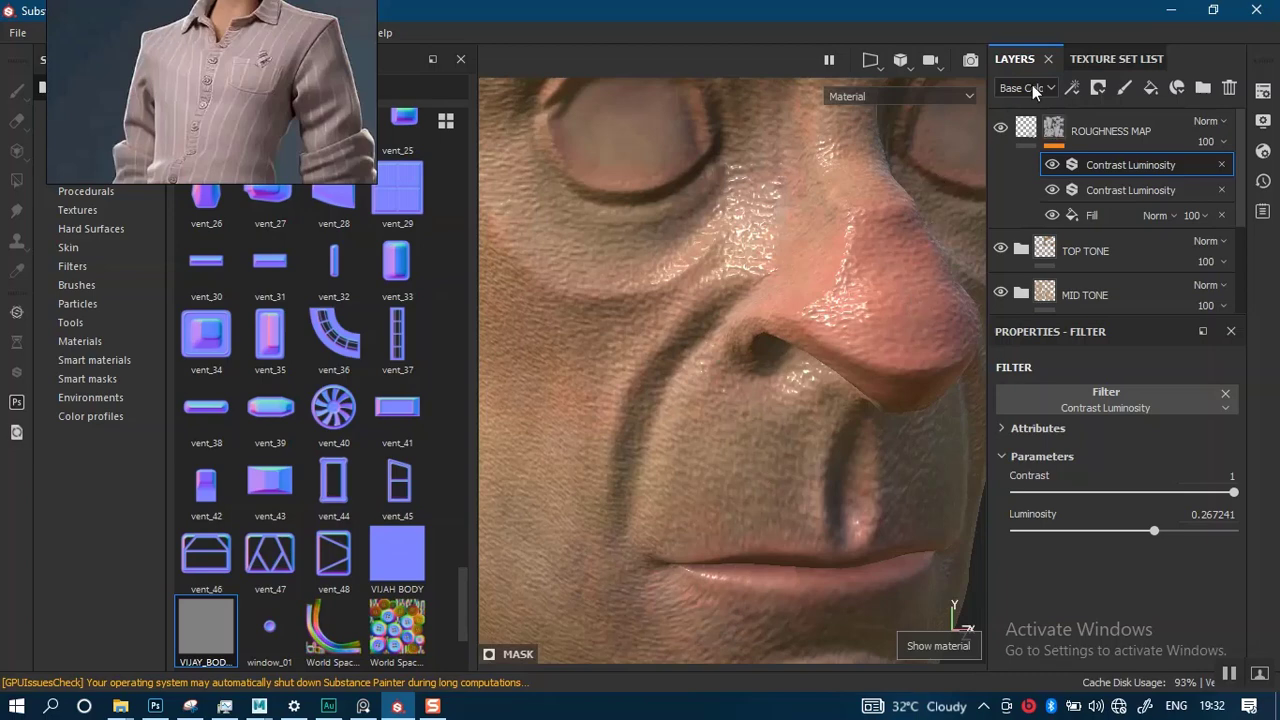
Set the ROUGHNESS MAP fill's roughness to 0.4135 and check the shine on the face
left_click(1026, 130)
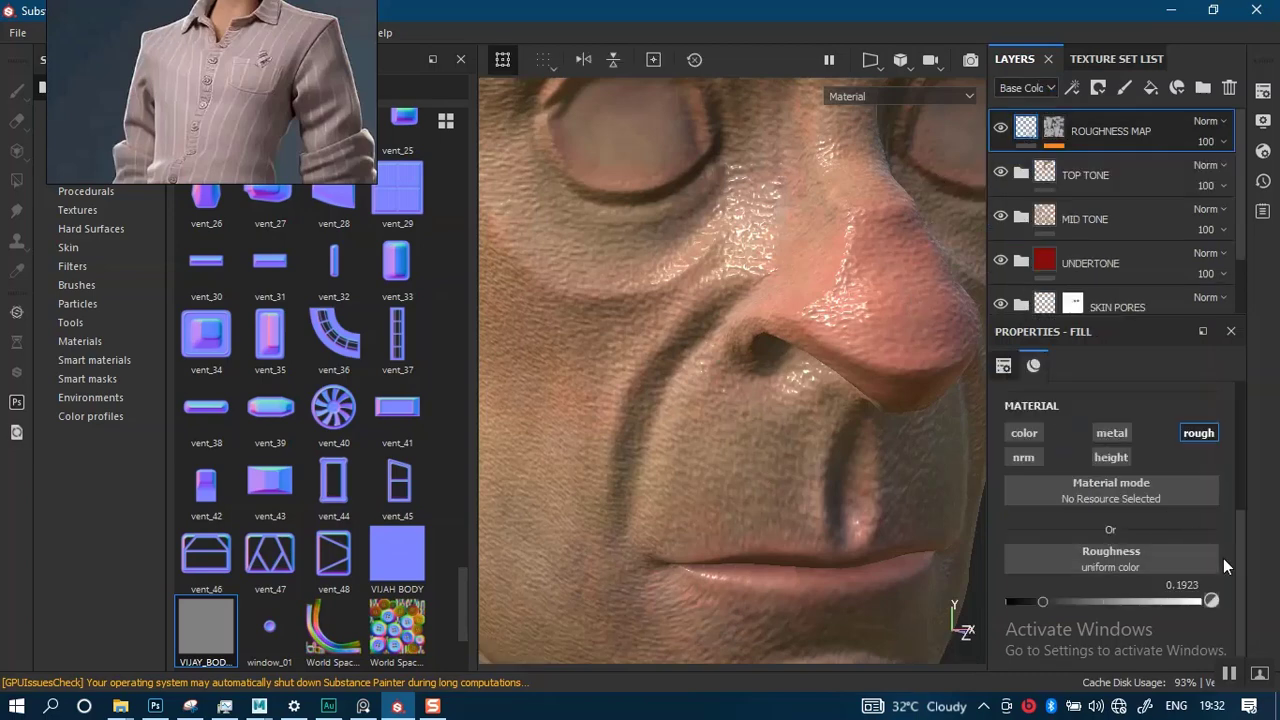
scroll(1230, 562, "down", 1)
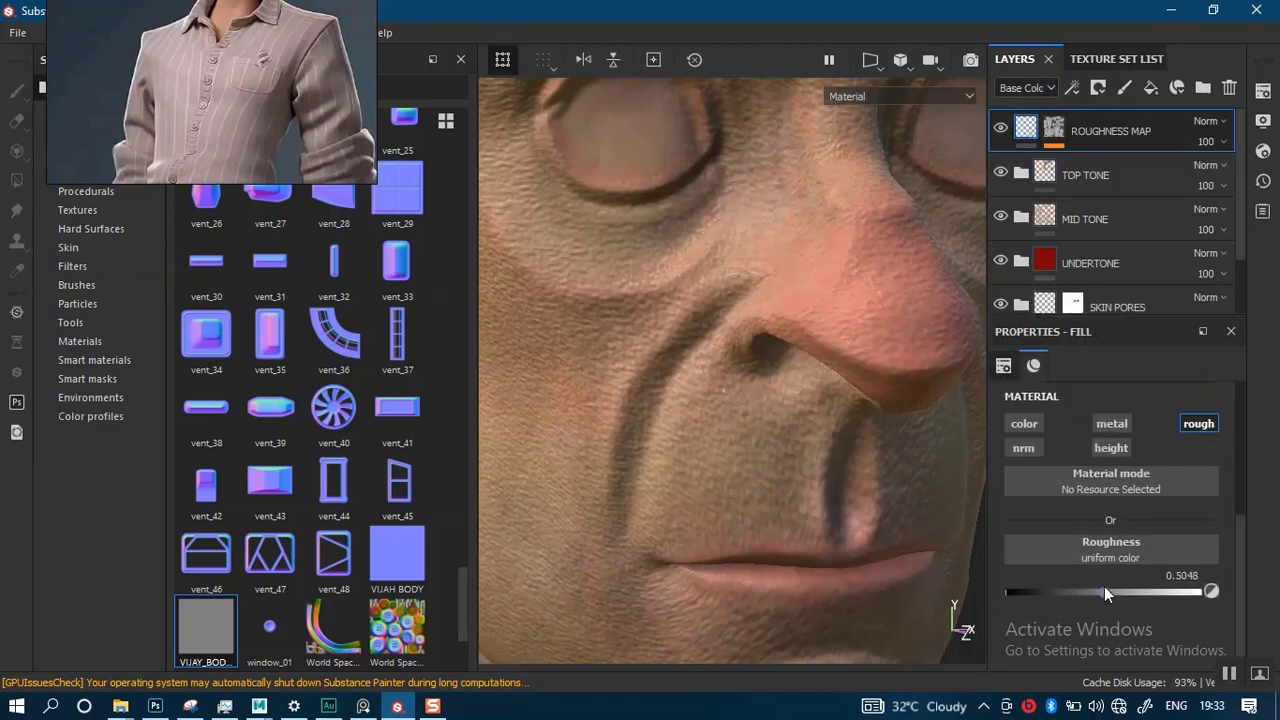
mouse_move(1104, 586)
left_mouse_down()
mouse_move(1082, 589)
mouse_move(1130, 589)
mouse_move(1085, 593)
left_mouse_up()
right_click_drag(850, 449, 756, 158, "alt")
left_click_drag(744, 314, 818, 440, "alt")
scroll(827, 415, "up", 2)
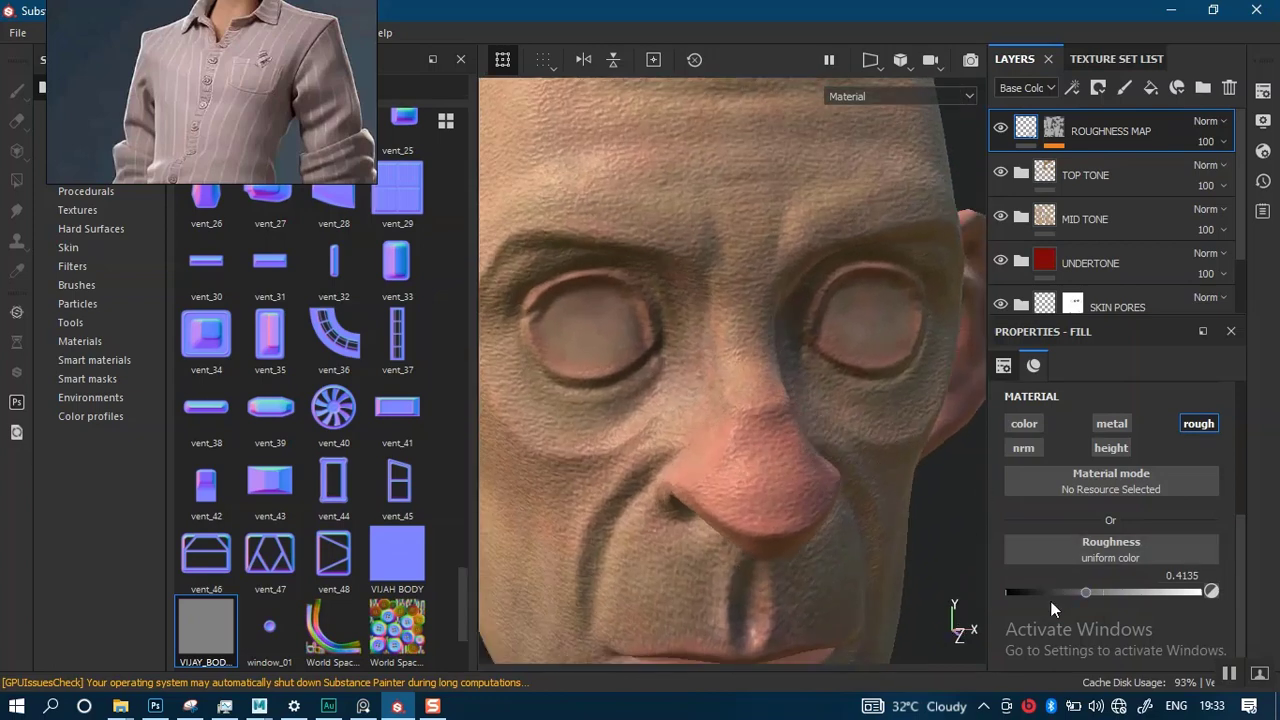
left_click_drag(727, 396, 757, 377, "alt")
scroll(757, 377, "up", 1)
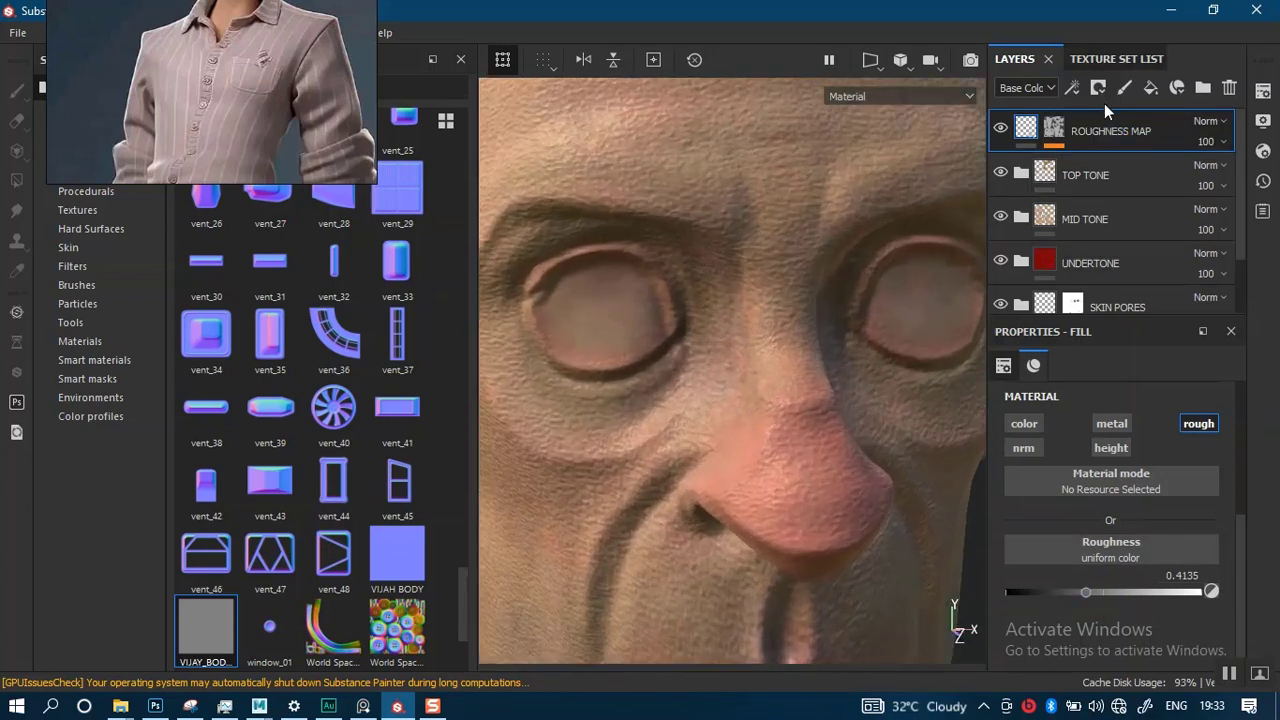
Duplicate the ROUGHNESS MAP layer and replace the copy's mask with a black mask
key("ctrl+d")
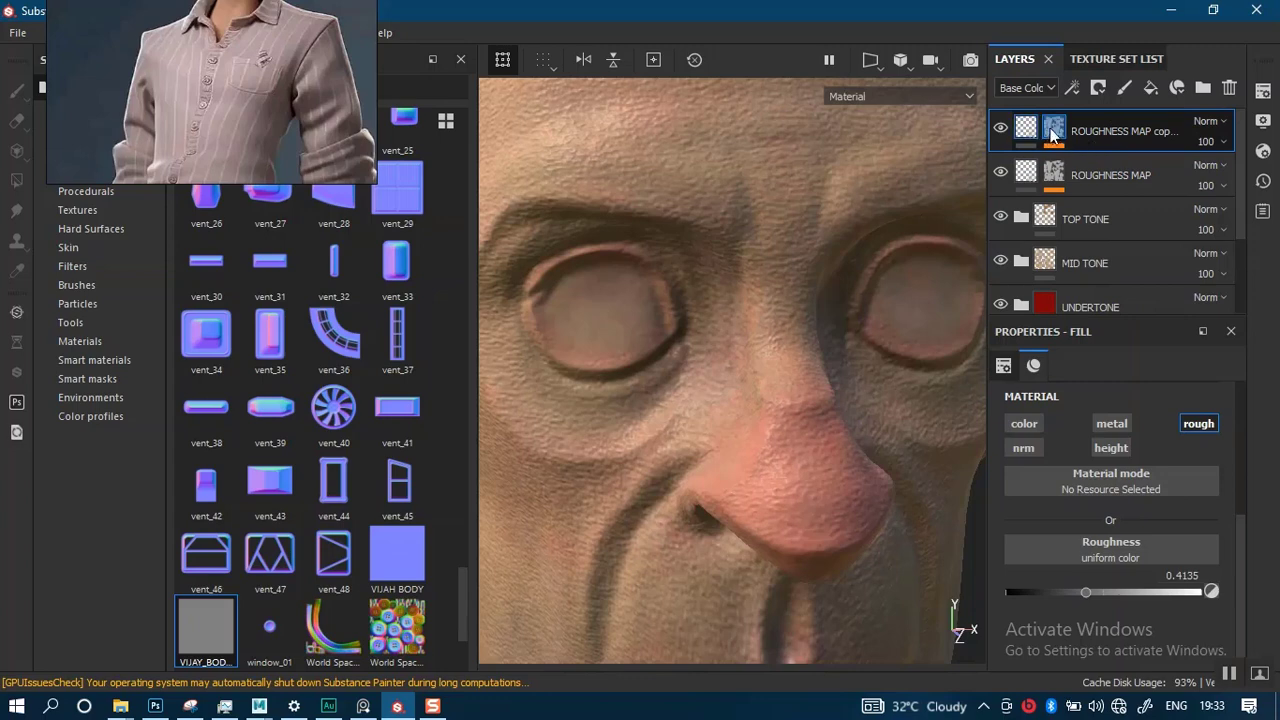
right_click(1054, 131)
left_click(1071, 169)
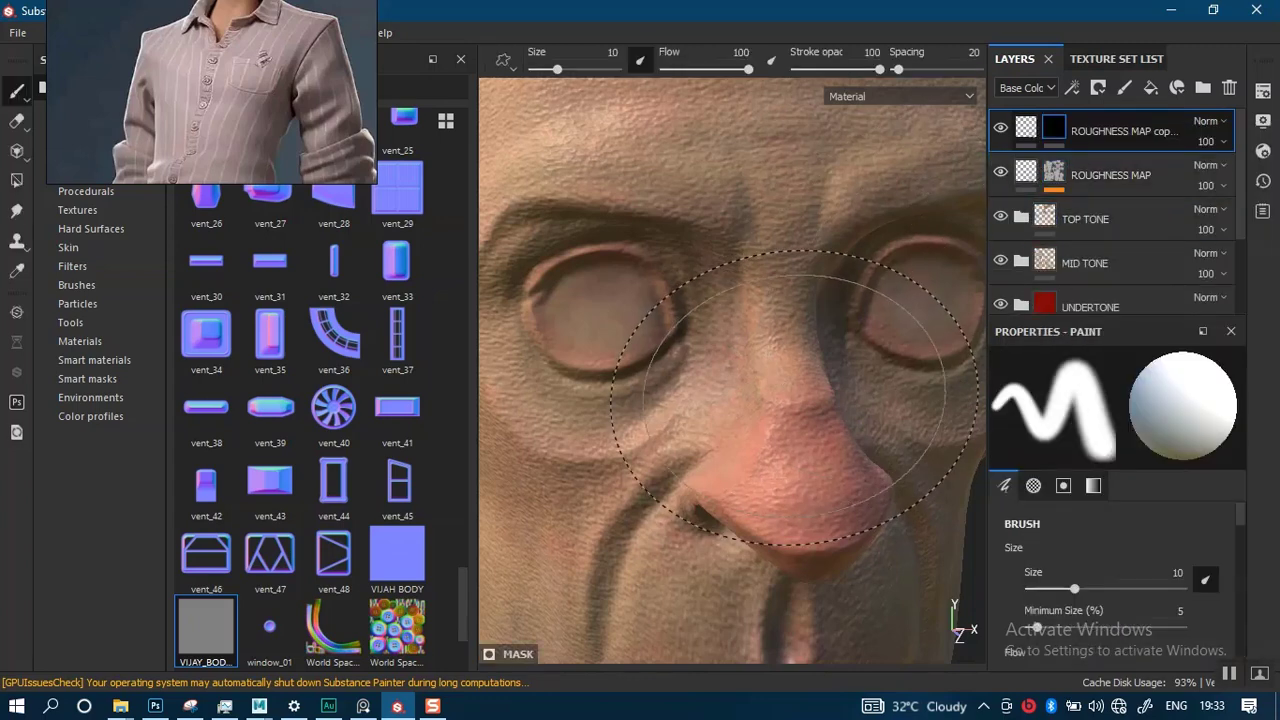
left_click(1230, 674)
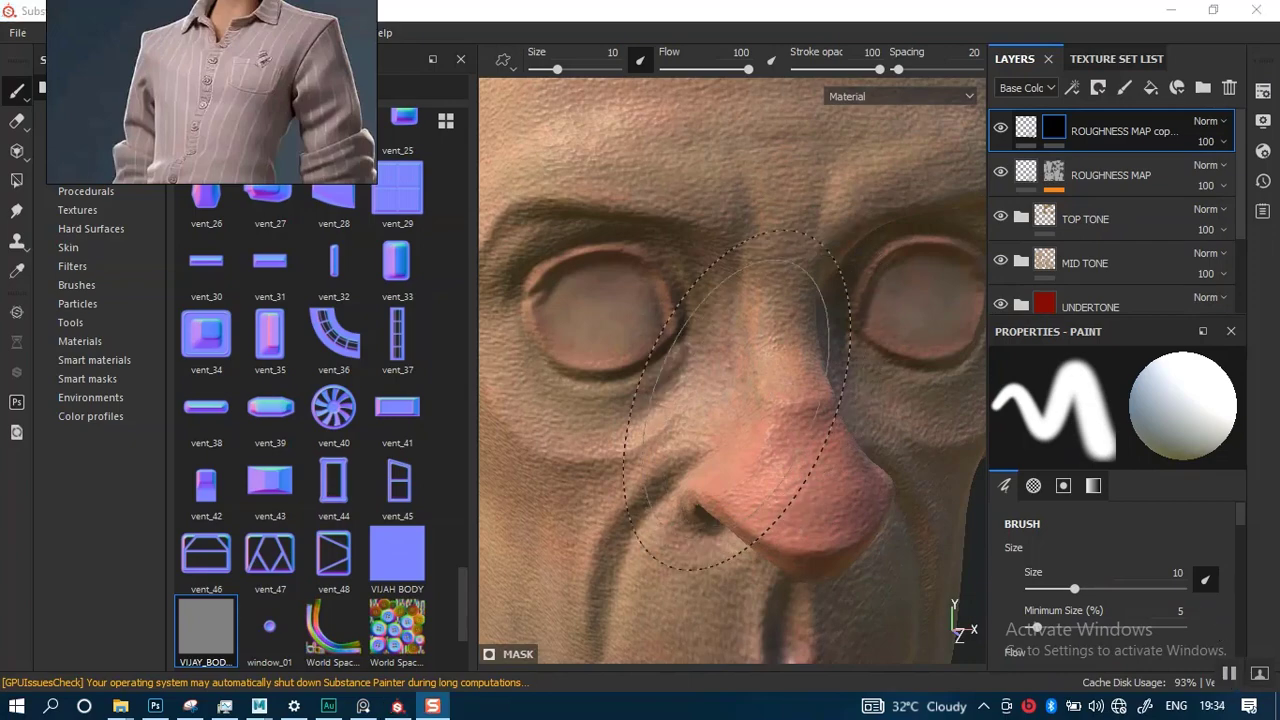
mouse_move(735, 412)
right_mouse_down("alt")
mouse_move(719, 426)
mouse_move(726, 403)
right_mouse_up("alt")
mouse_move(726, 403)
left_mouse_down("alt")
mouse_move(726, 371)
mouse_move(716, 376)
left_mouse_up("alt")
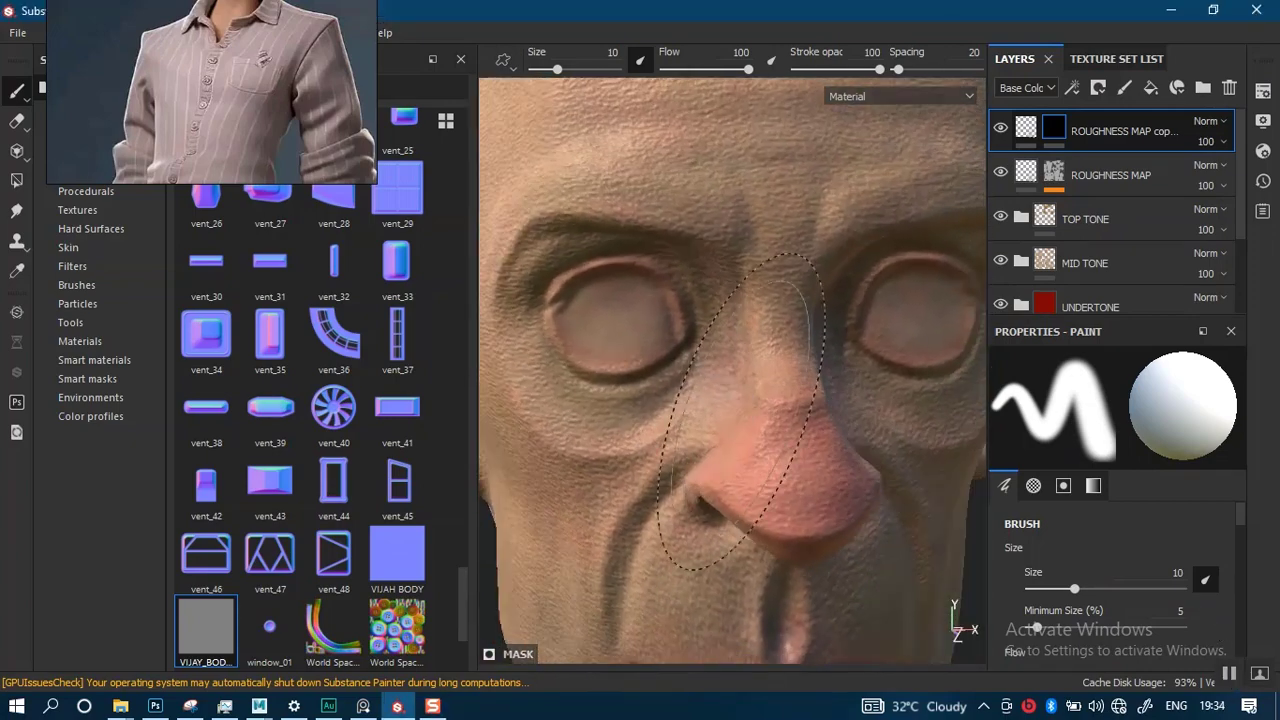
middle_click_drag(742, 379, 730, 423, "alt")
right_click(777, 411)
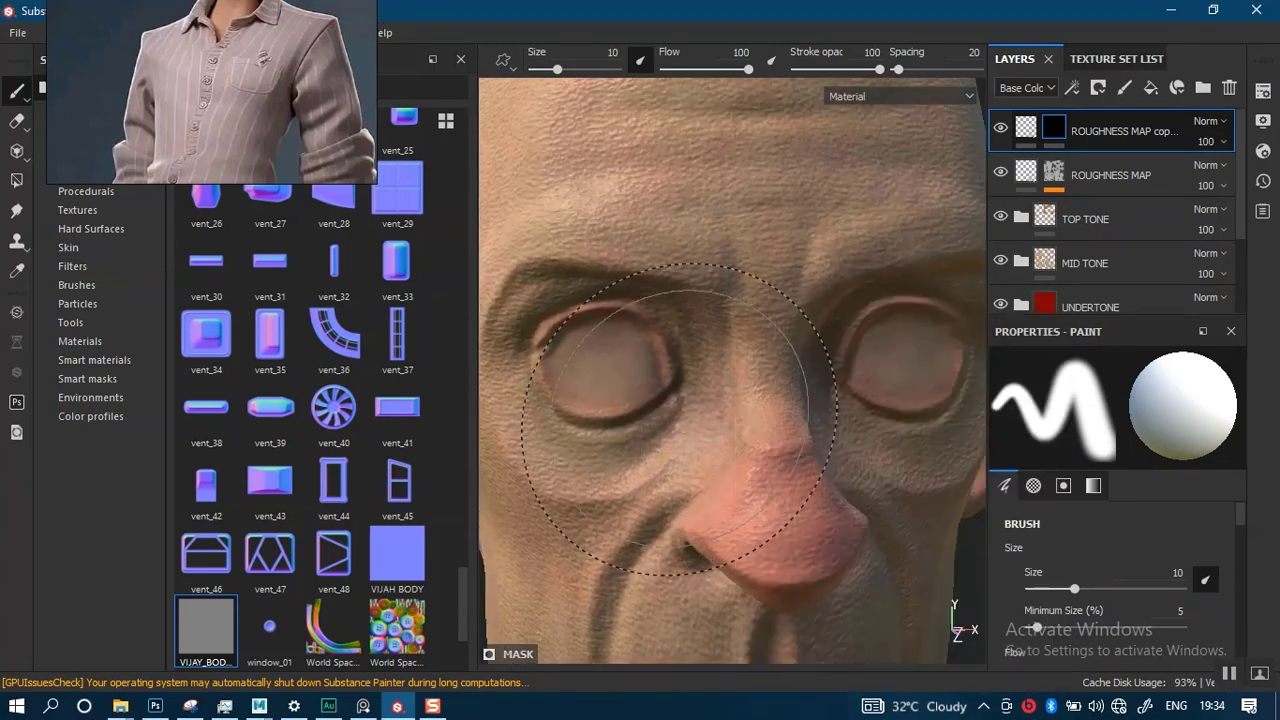
mouse_move(700, 430)
right_mouse_down("alt")
mouse_move(707, 444)
mouse_move(710, 425)
right_mouse_up("alt")
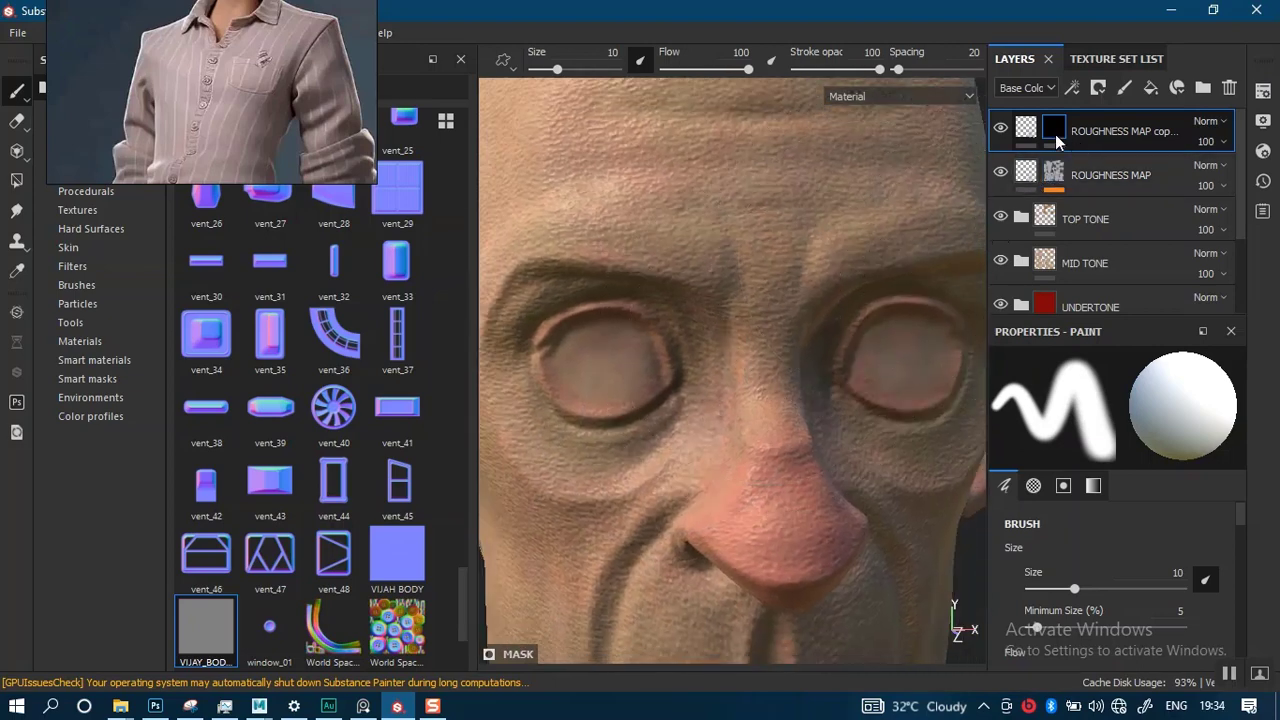
Add a fill to the ROUGHNESS MAP copy's black mask and assign it the Gaussian Spots 2 procedural texture
left_click(1026, 131)
left_click(1052, 136)
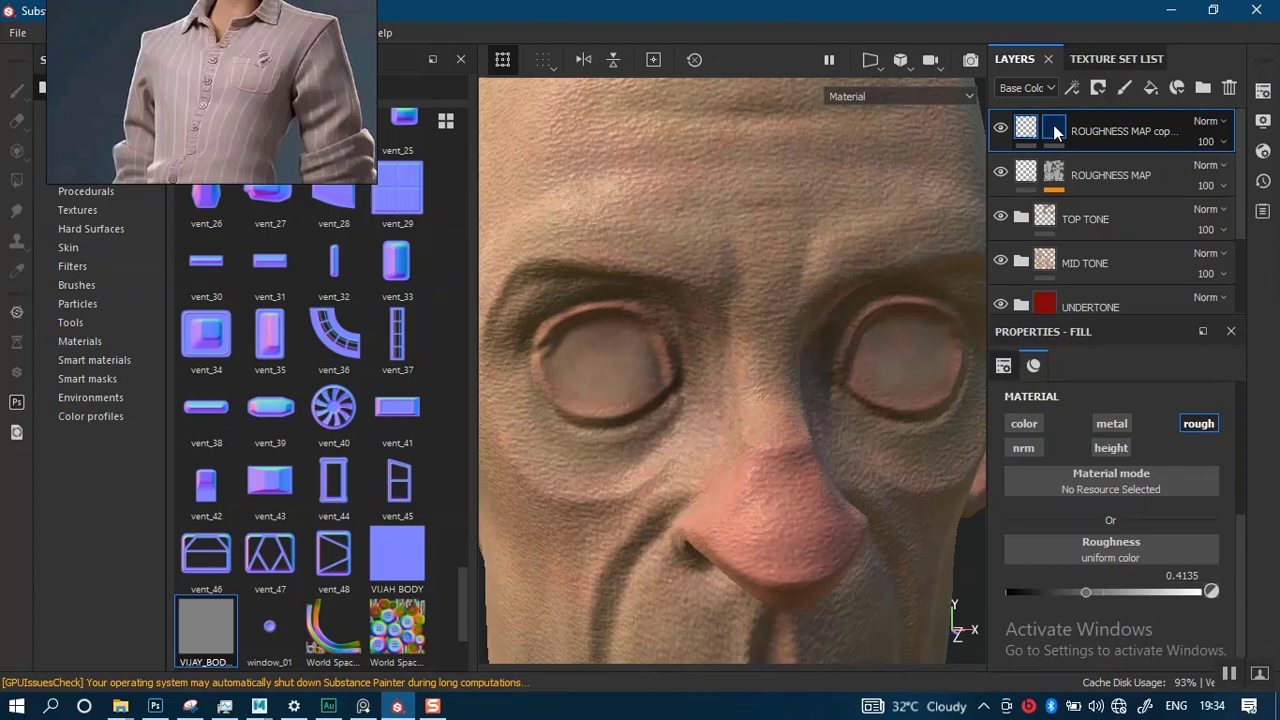
right_click(1057, 124)
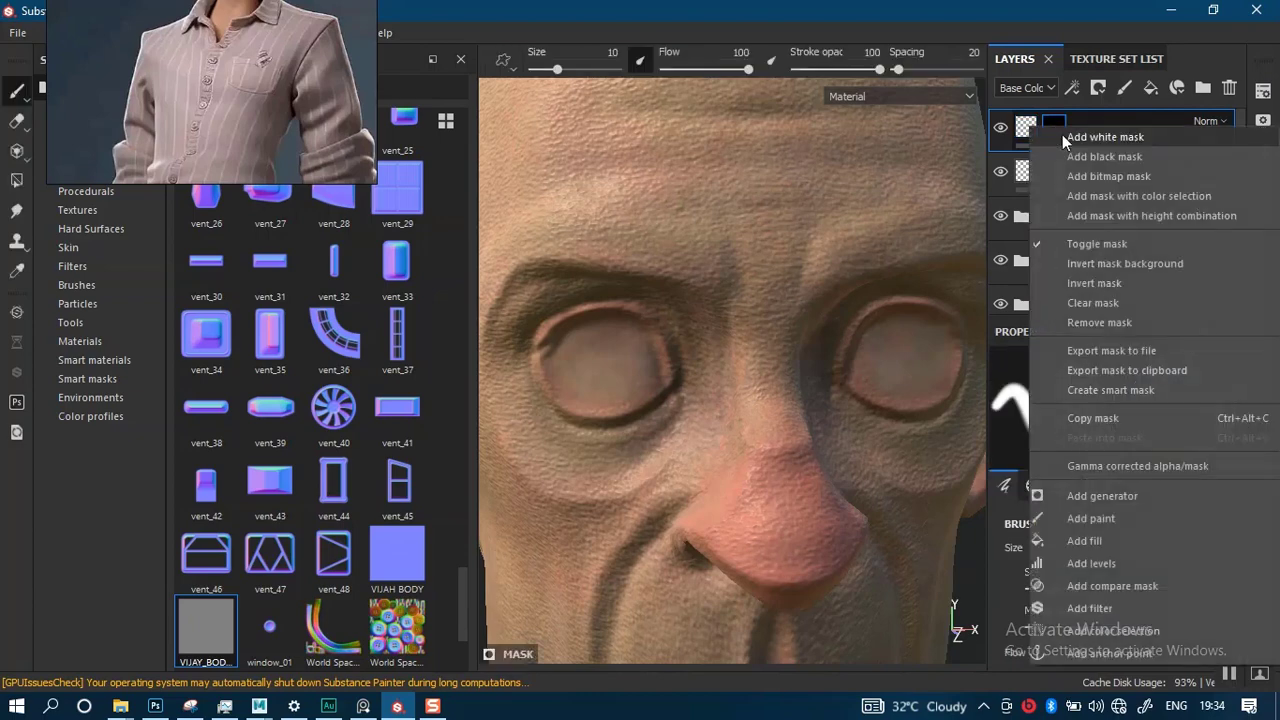
left_click(1087, 540)
left_click(1101, 432)
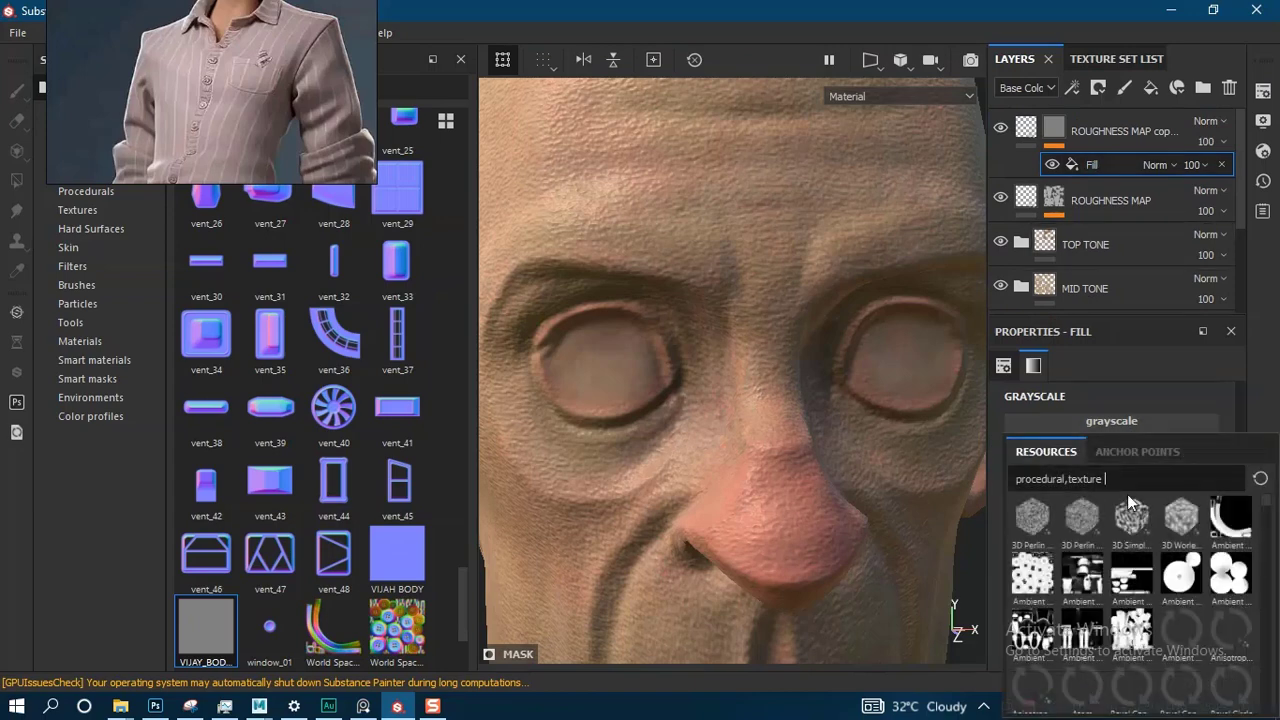
type("SPOT")
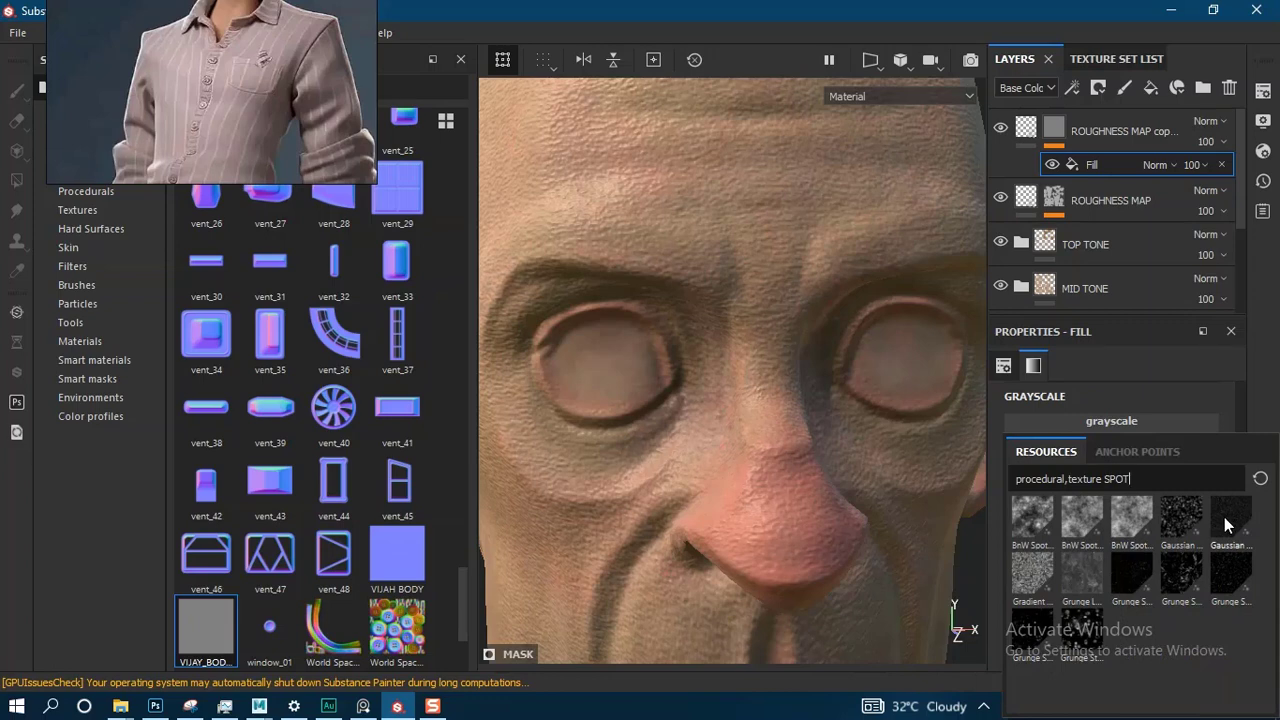
mouse_move(1226, 524)
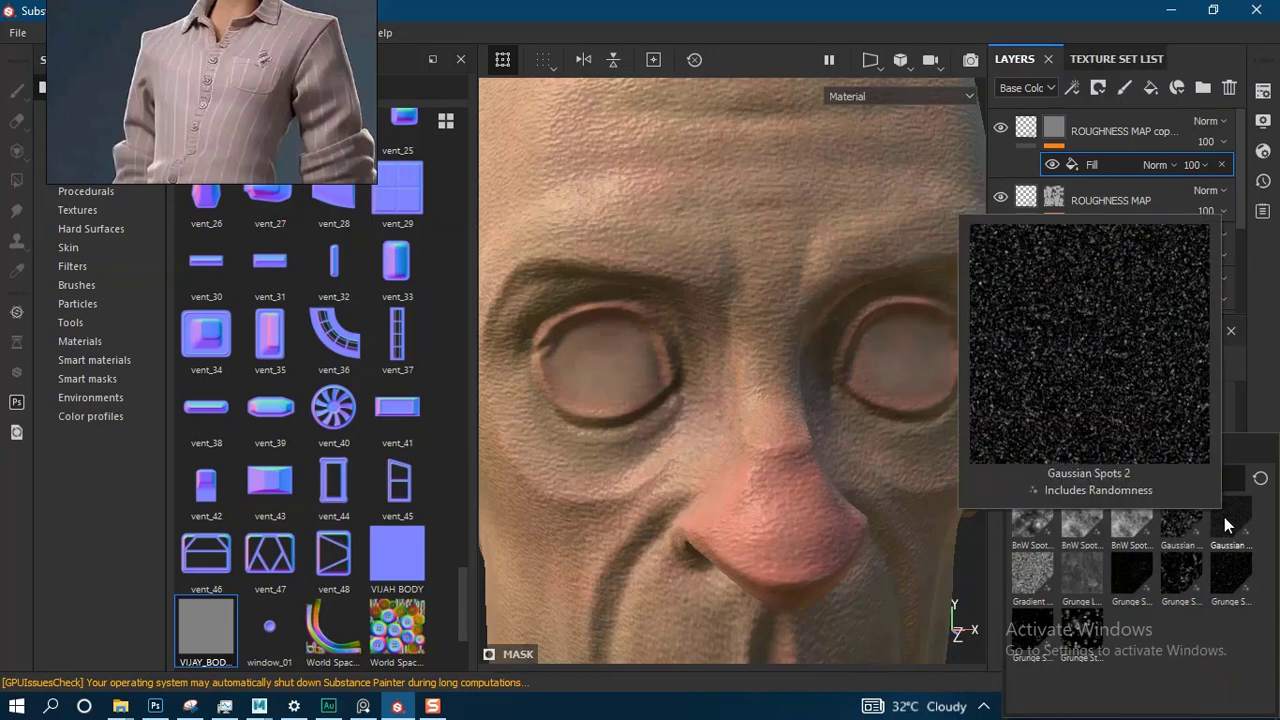
left_click(1232, 527)
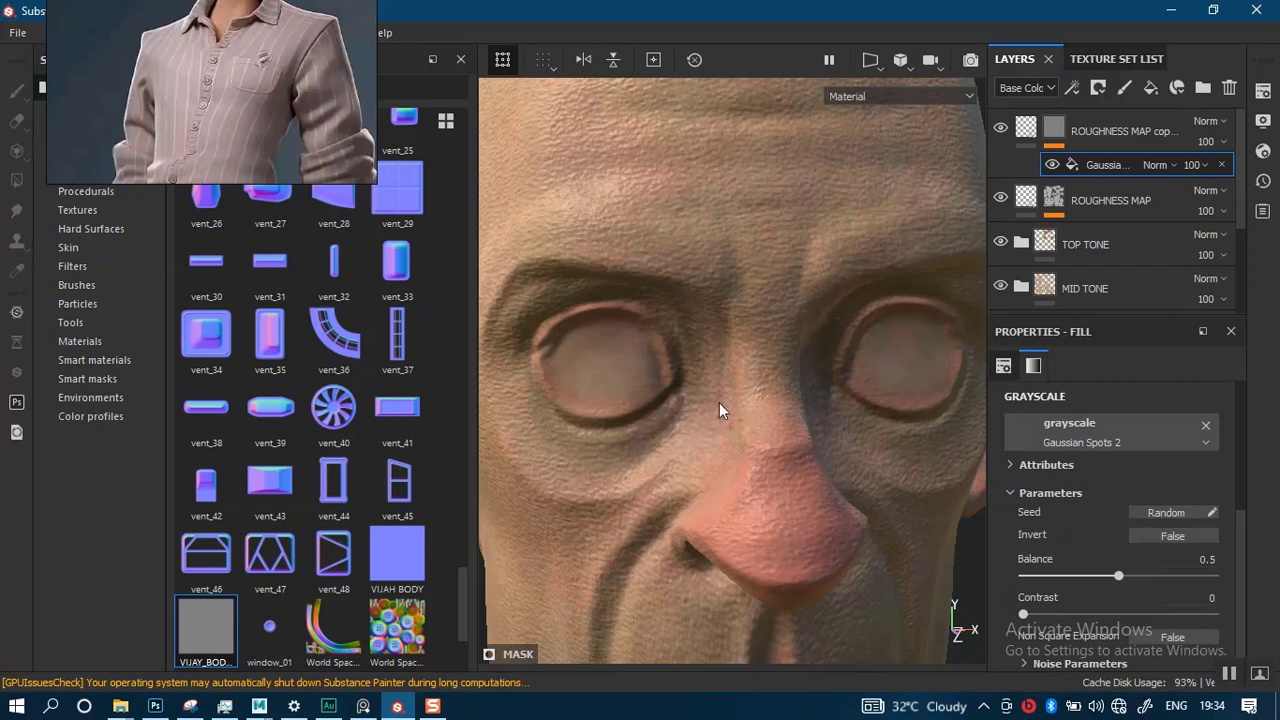
Hide the original ROUGHNESS MAP layer and display only the roughness channel on the head
right_click_drag(719, 402, 880, 357, "alt")
left_click(1000, 197)
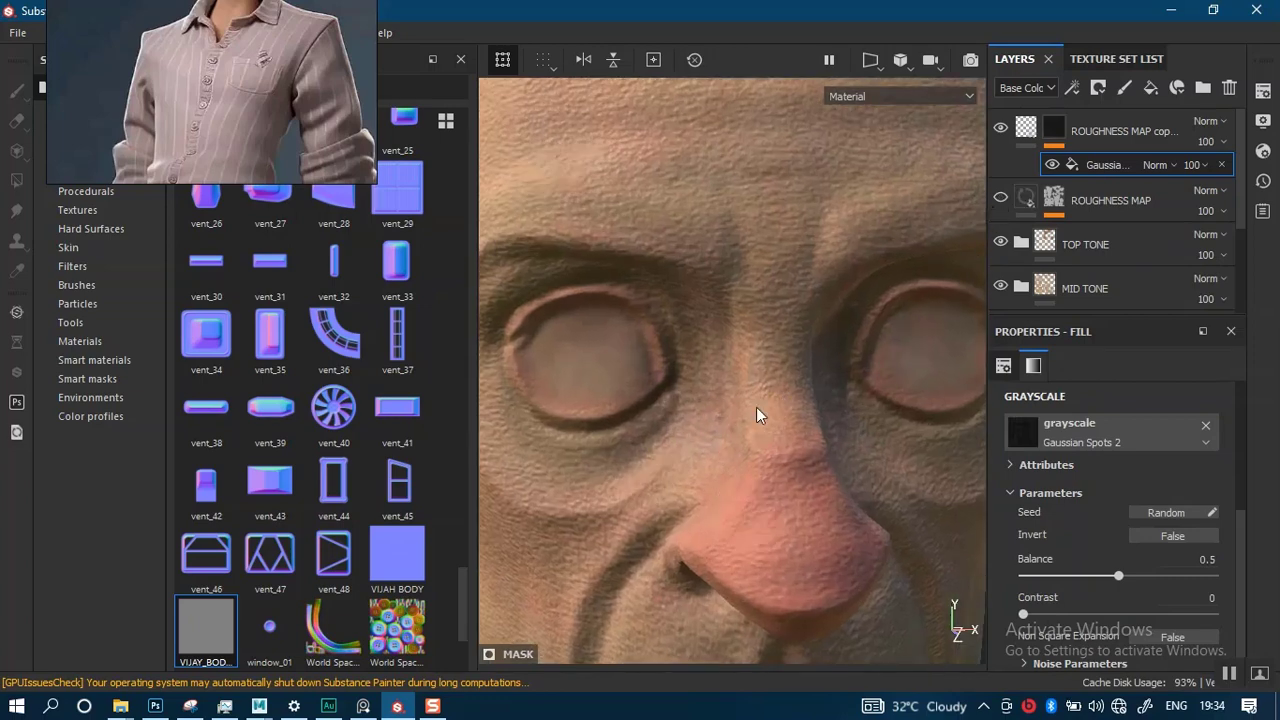
key("c")
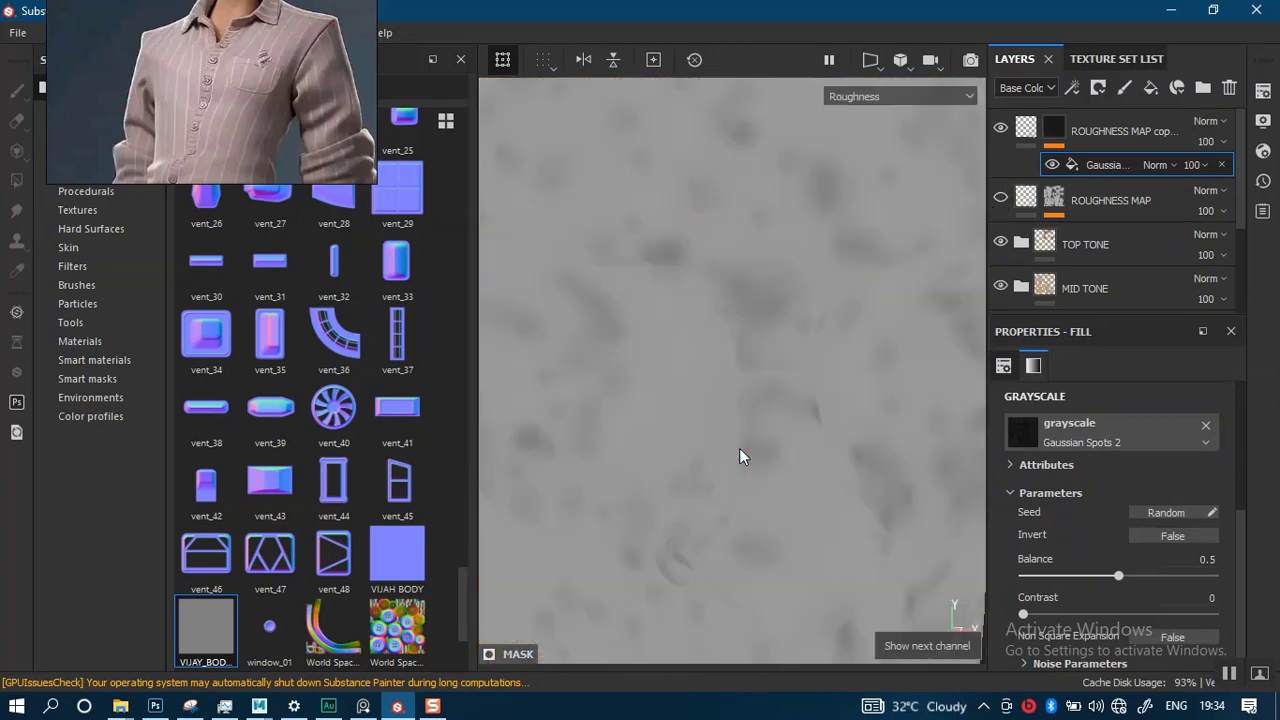
right_click_drag(782, 449, 775, 292, "alt")
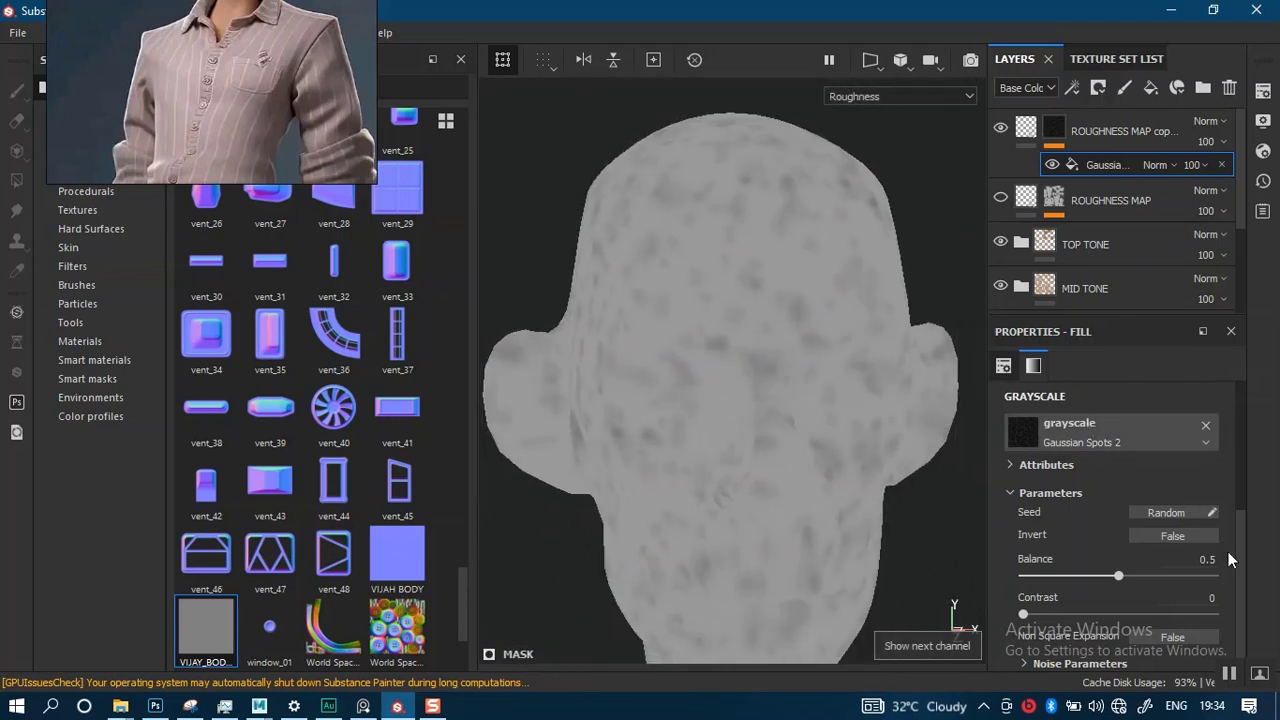
Set the Gaussian Spots 2 fill to tri-planar projection with a UV scale of 13.89
left_click_drag(1240, 537, 1236, 430)
left_click(1143, 428)
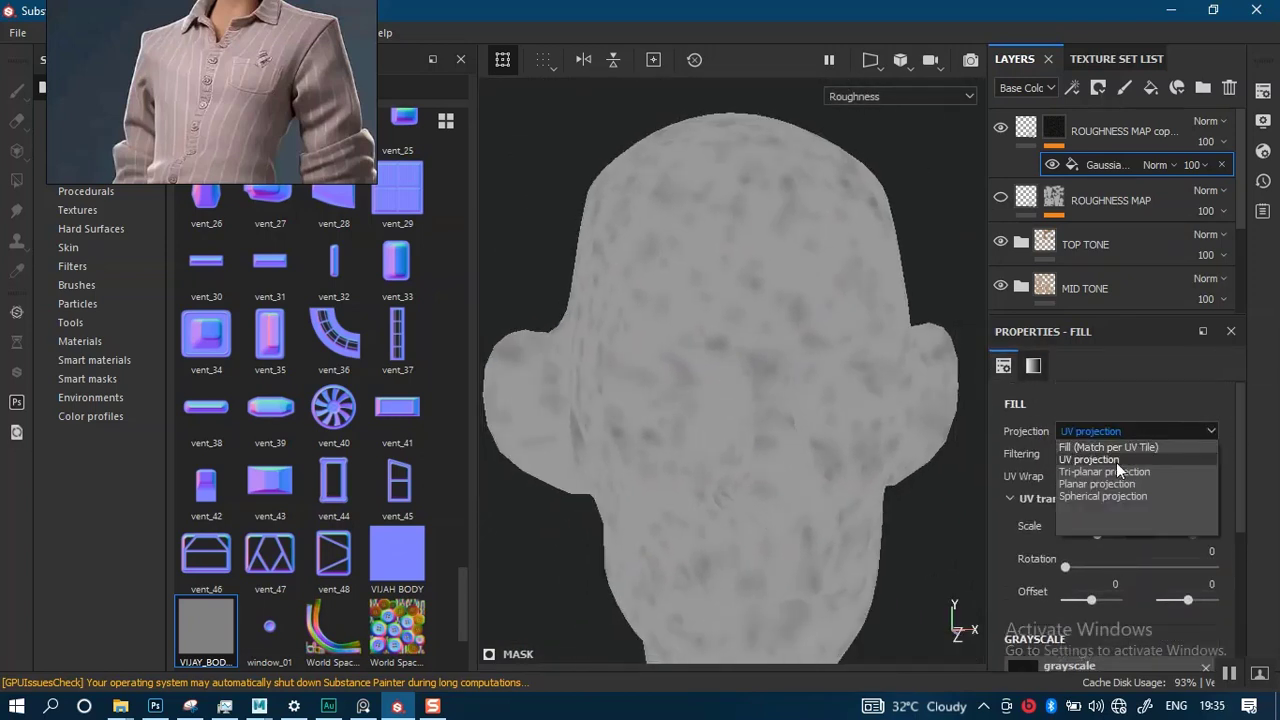
left_click(875, 392)
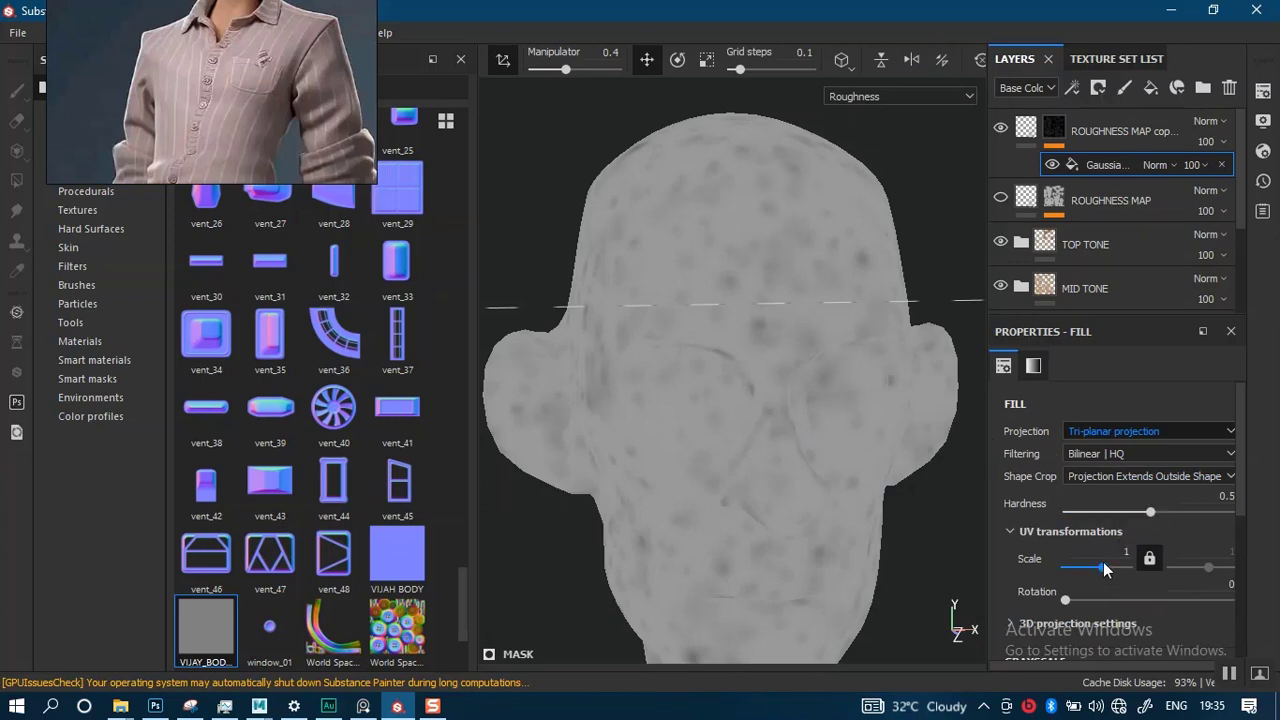
left_click_drag(1104, 568, 1111, 567)
scroll(810, 628, "up", 3)
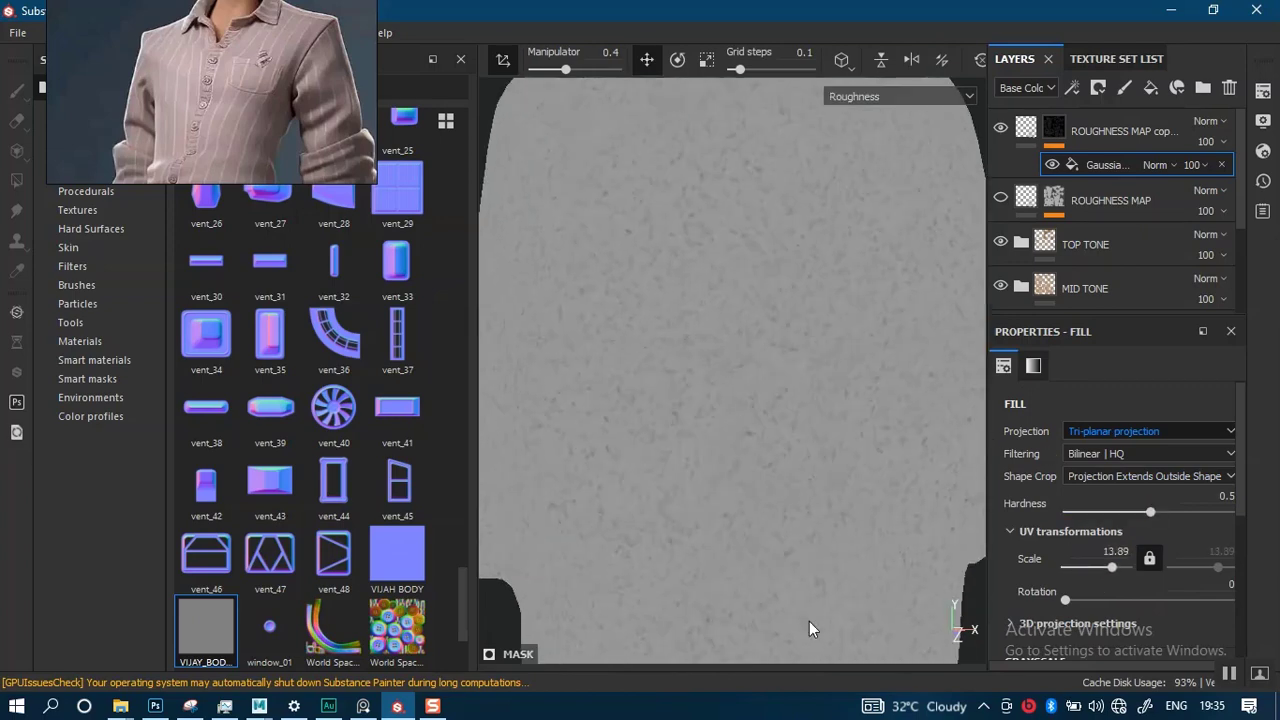
scroll(829, 271, "up", 2)
Set the Gaussian Spots 2 fill's noise scale to 3 and its balance to 1
scroll(1233, 574, "down", 3)
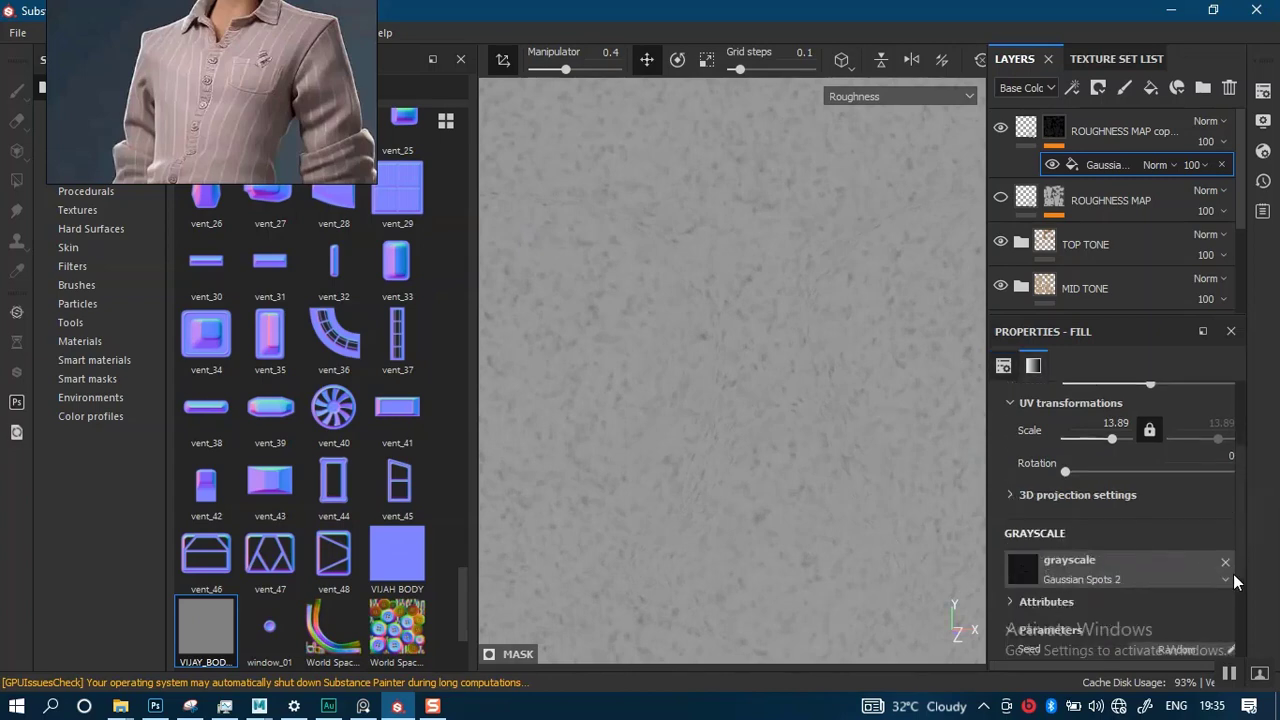
scroll(1233, 574, "down", 2)
scroll(1232, 550, "up", 5)
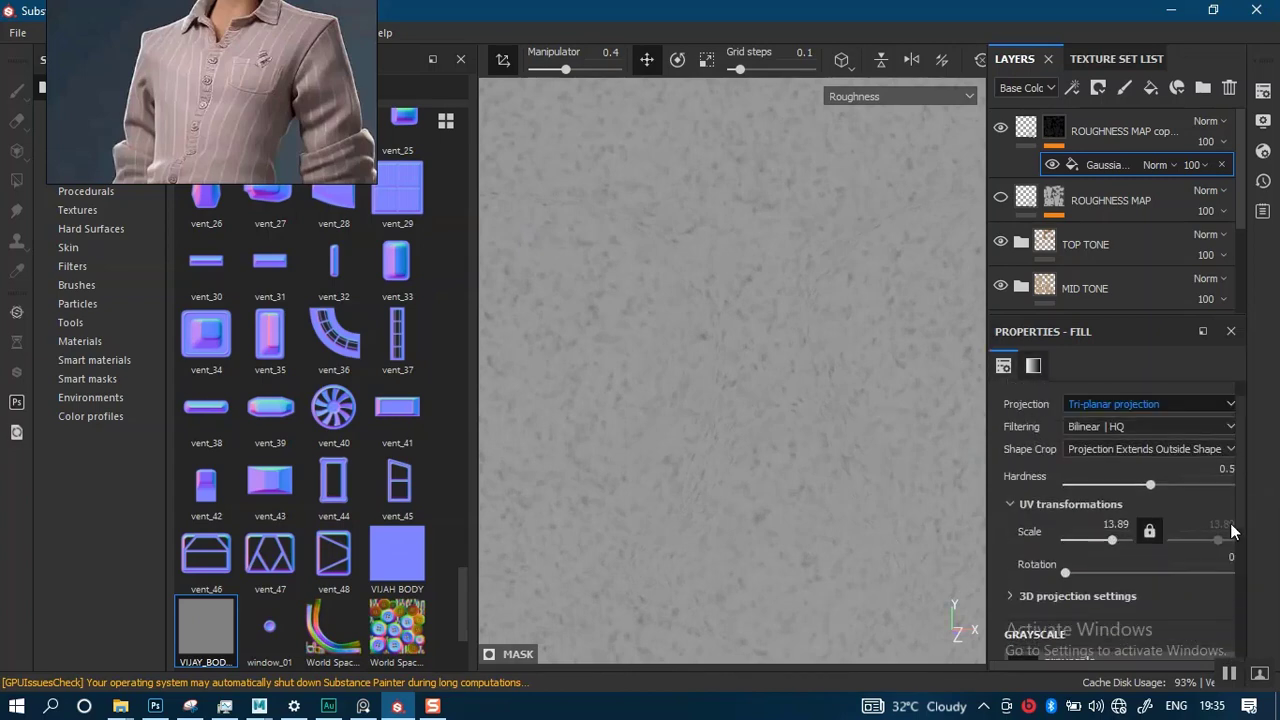
scroll(1232, 532, "down", 3)
scroll(1236, 525, "up", 4)
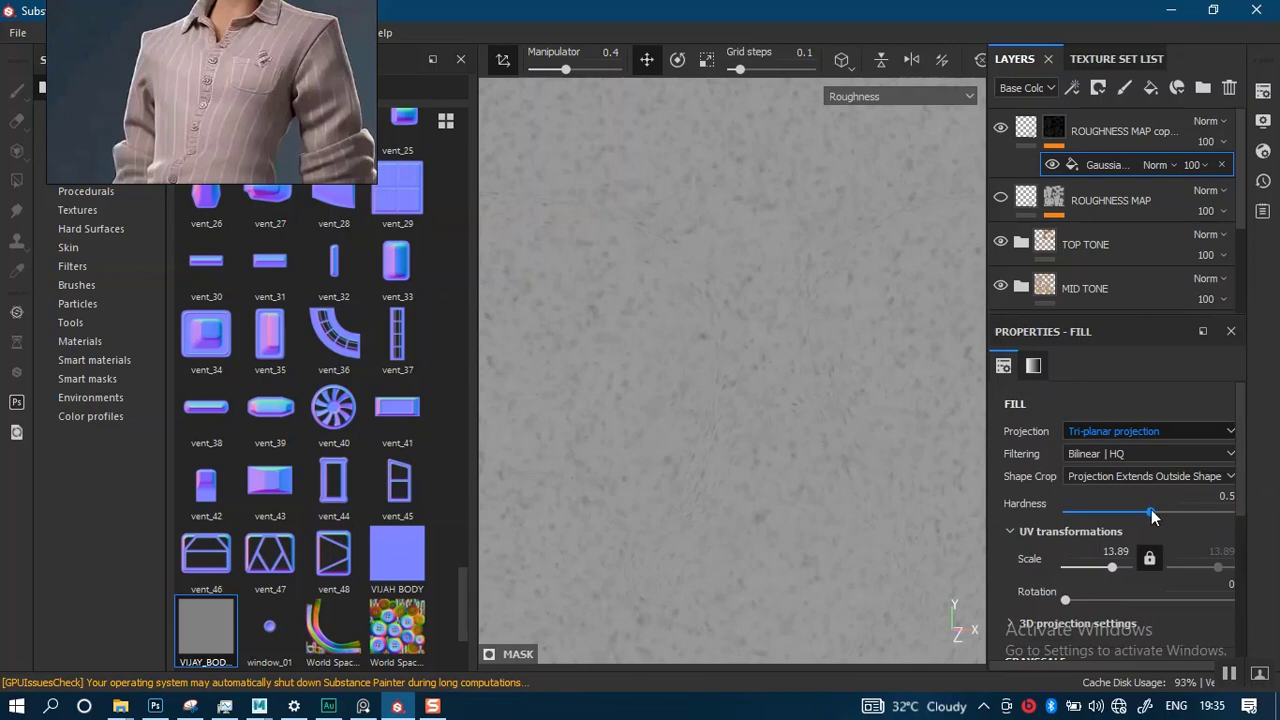
scroll(1236, 515, "down", 3)
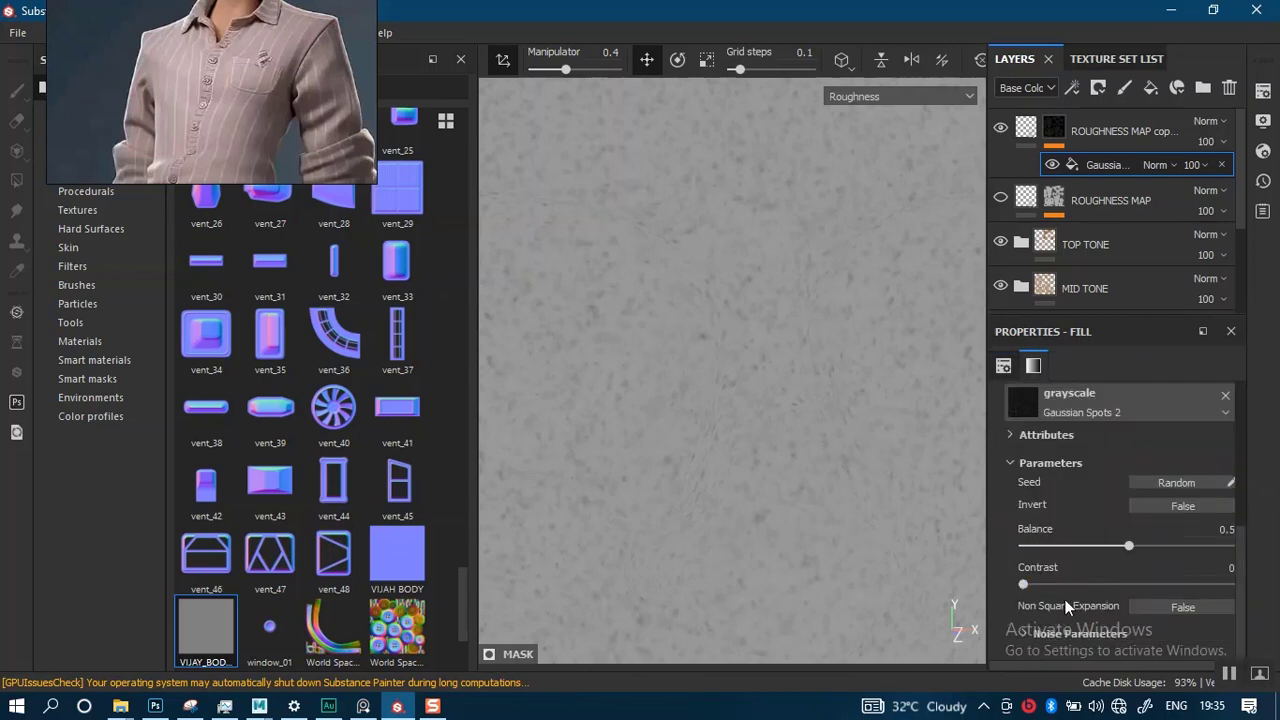
left_click(1029, 638)
scroll(1190, 600, "down", 2)
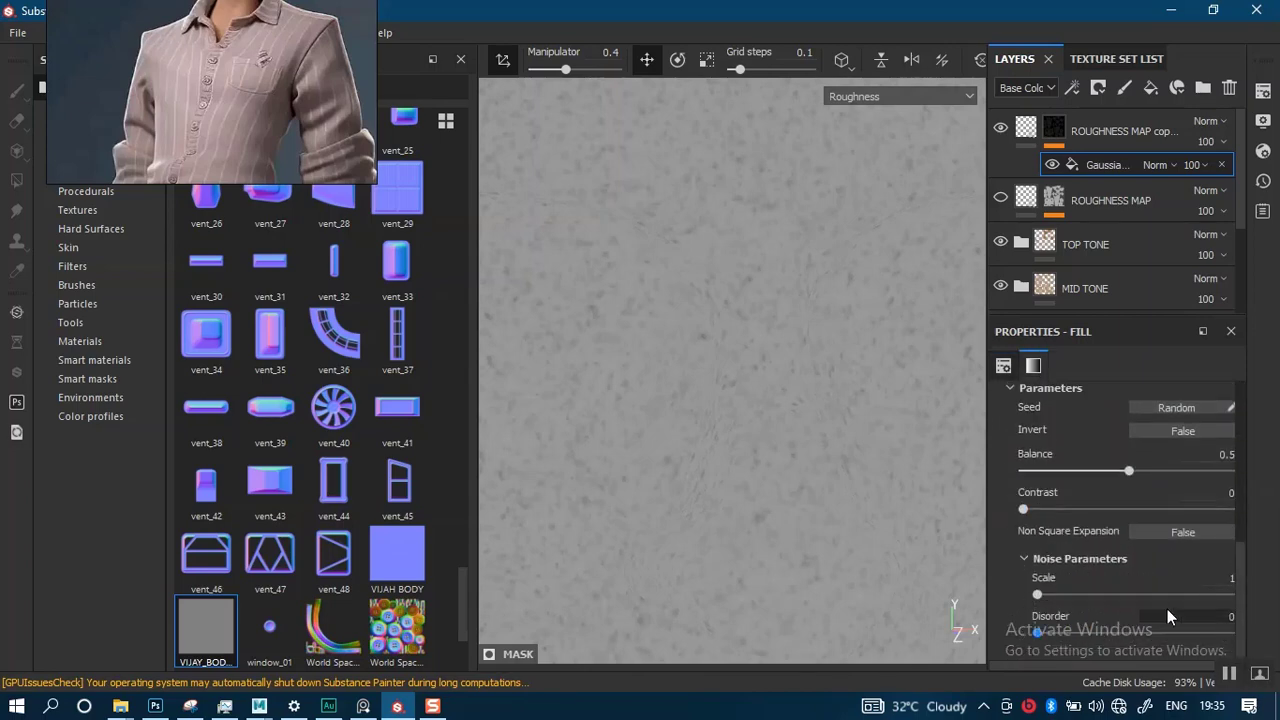
left_click_drag(1038, 595, 1093, 598)
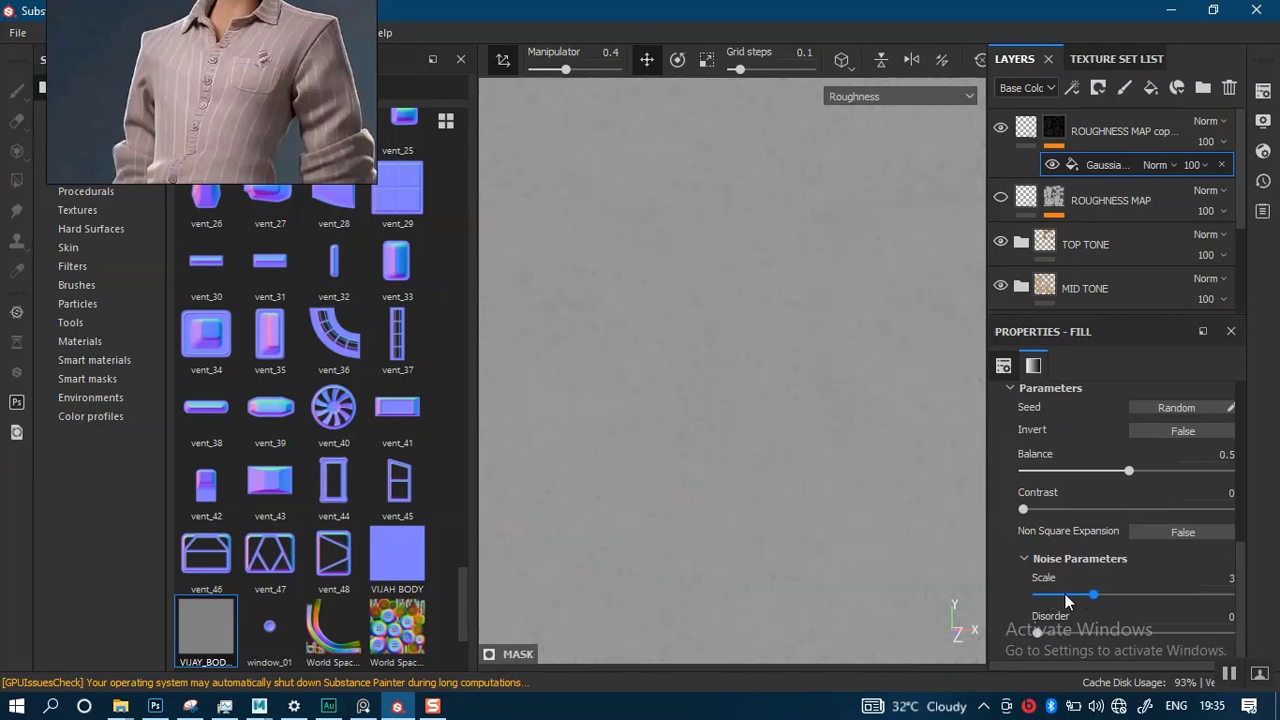
left_click_drag(1129, 470, 1274, 480)
right_click_drag(745, 384, 888, 394, "alt")
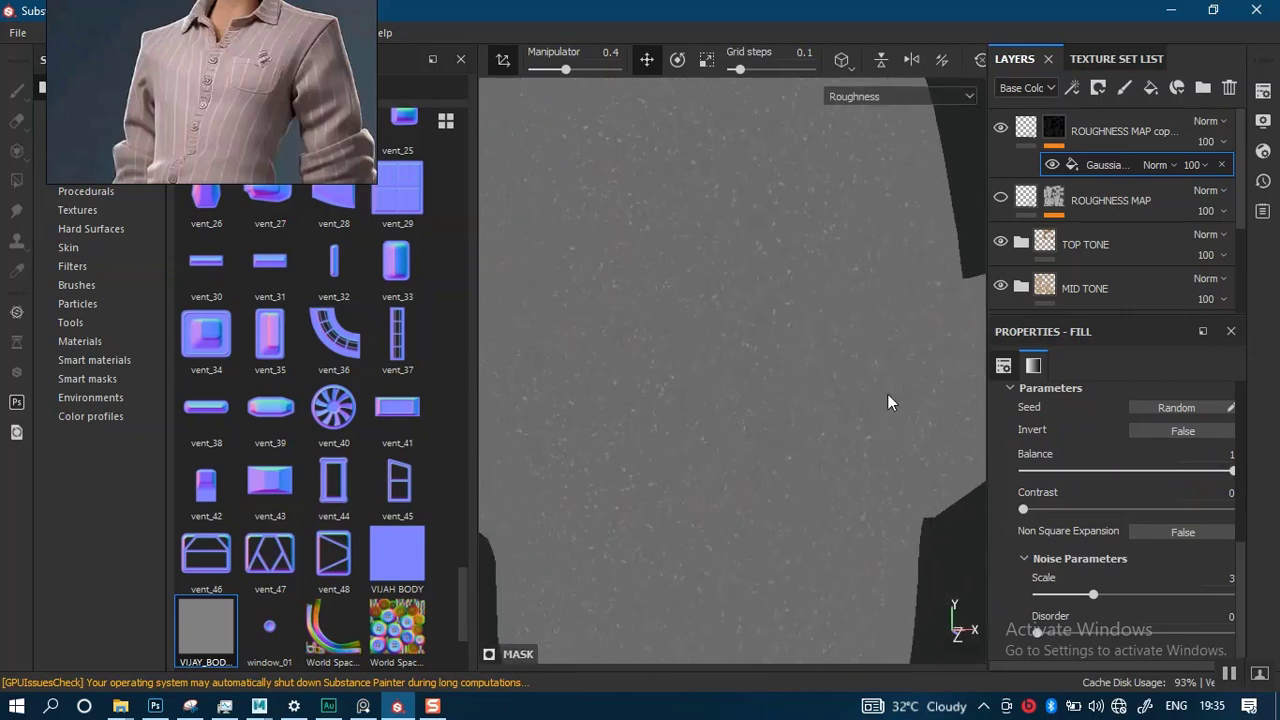
Invert the Gaussian Spots 2 texture and set its balance to 0.67 with contrast at 0
left_click(1177, 434)
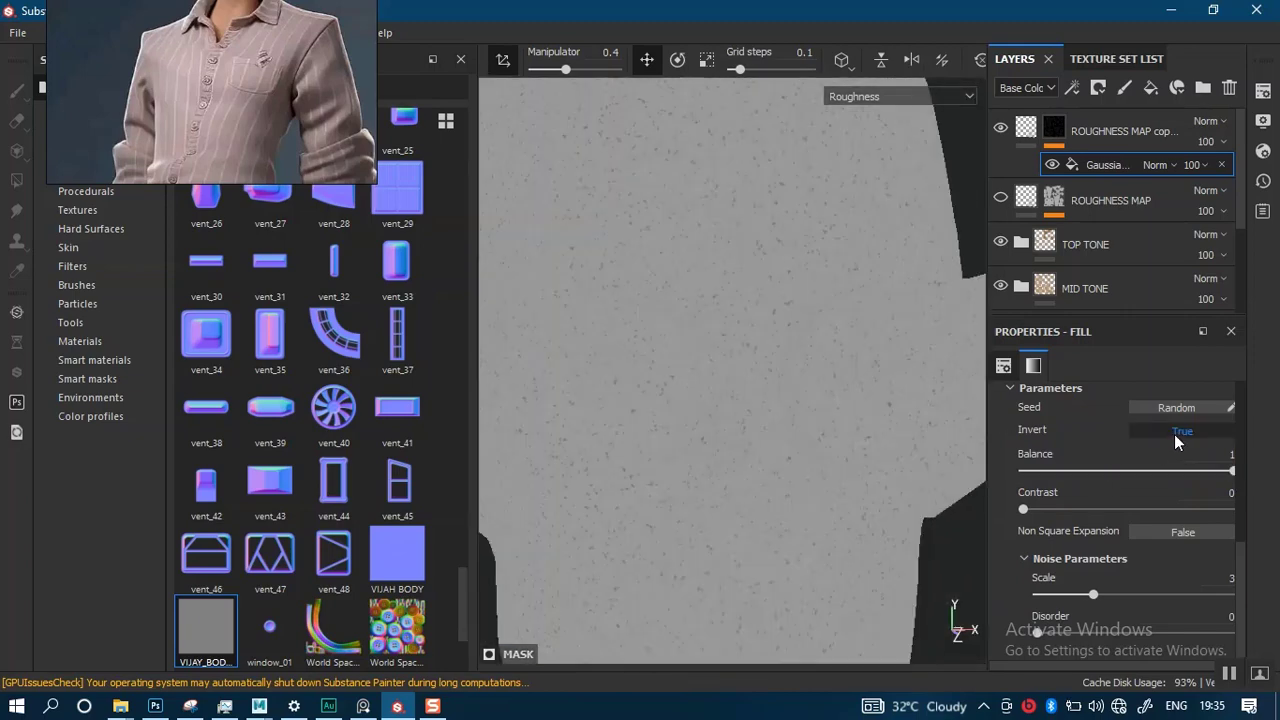
middle_click_drag(749, 371, 817, 354, "alt")
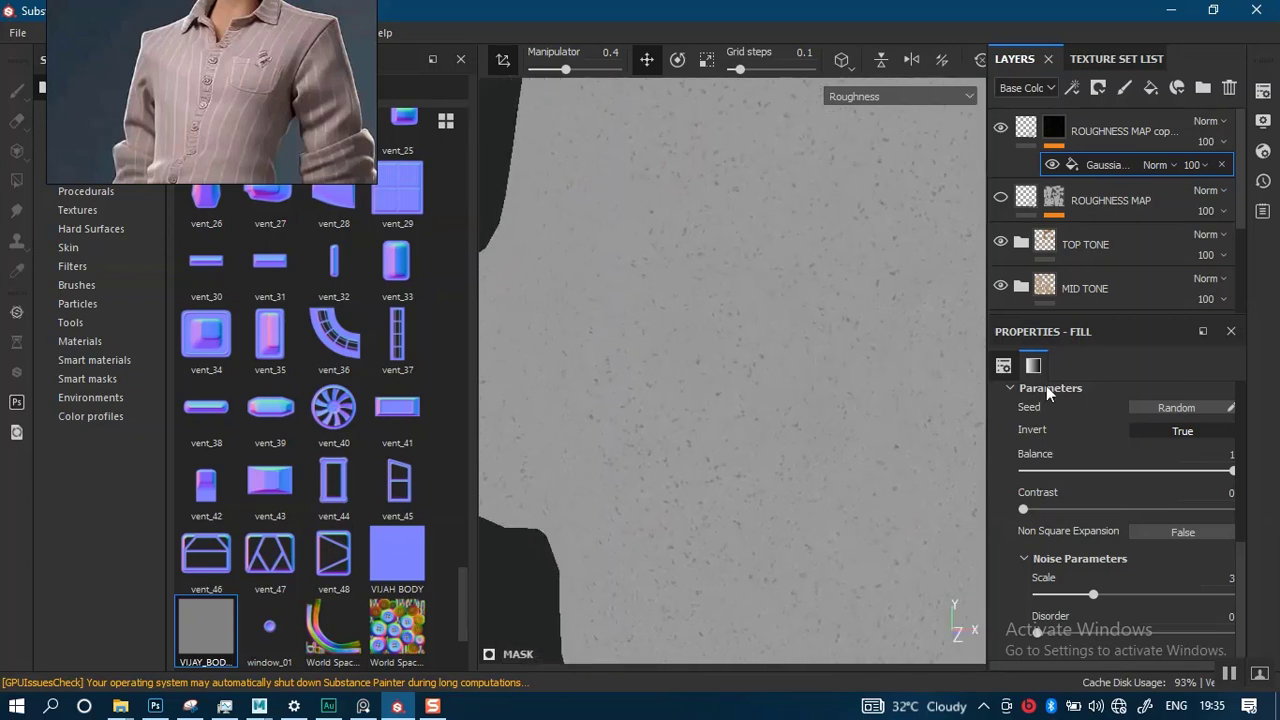
left_click_drag(1243, 570, 1244, 508)
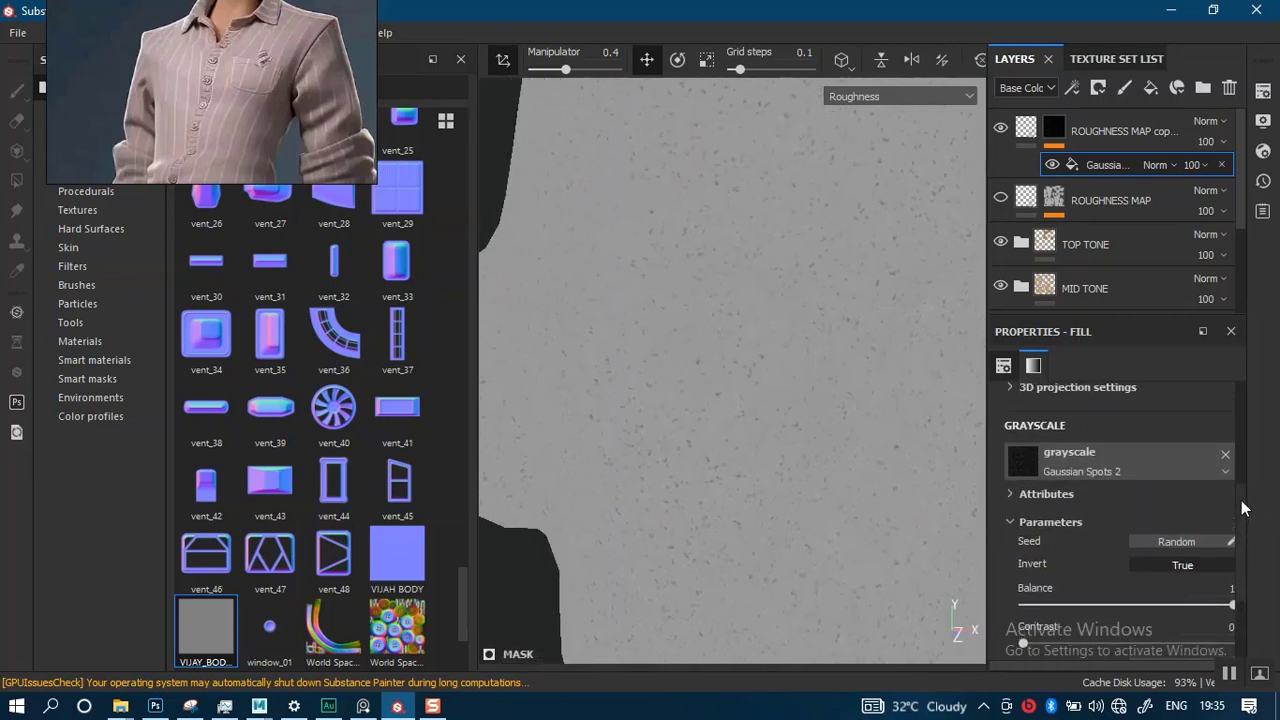
scroll(1243, 509, "down", 3)
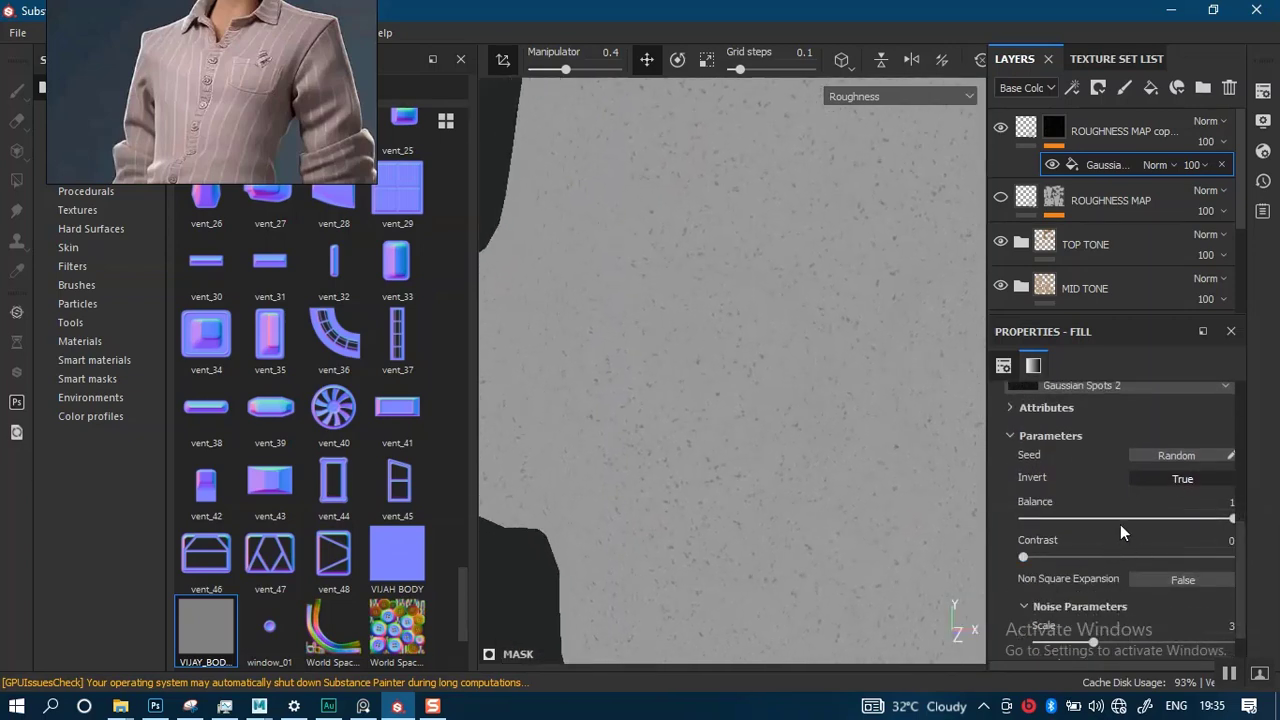
left_click_drag(1110, 557, 981, 562)
left_click_drag(1108, 516, 1163, 519)
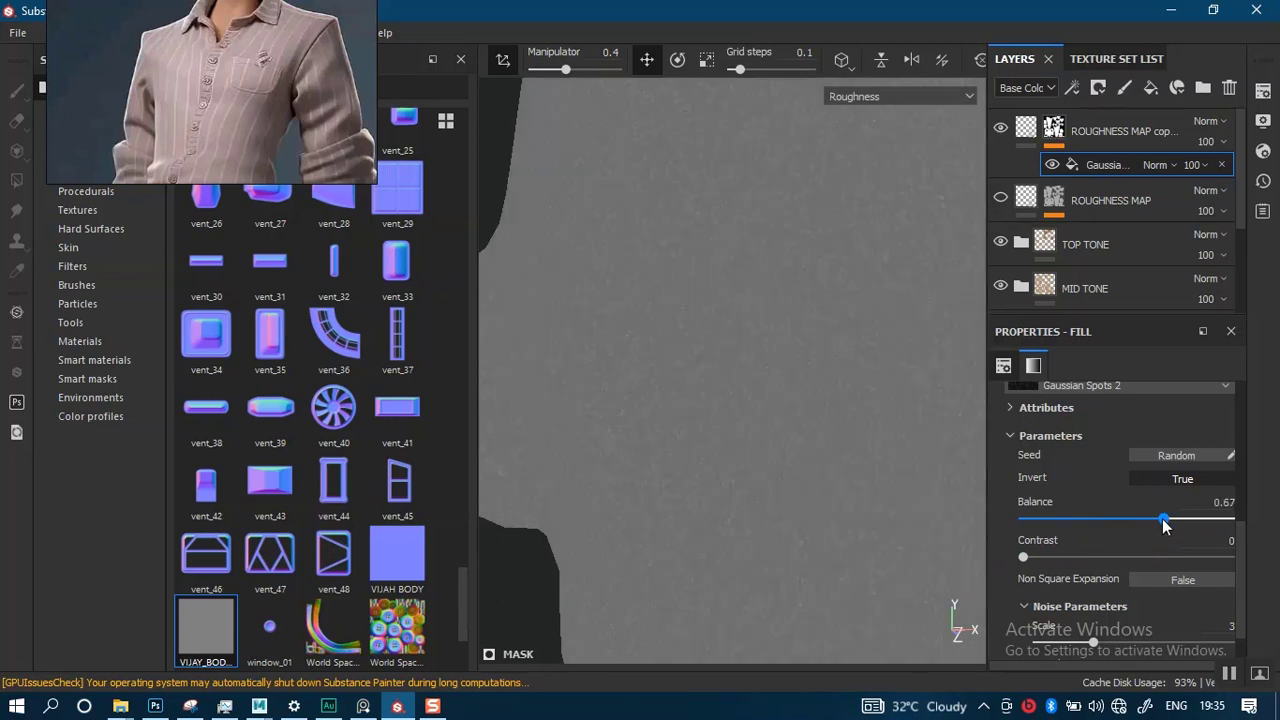
Set the Gaussian Spots 2 fill's UV scale to 1
scroll(1180, 520, "up", 3)
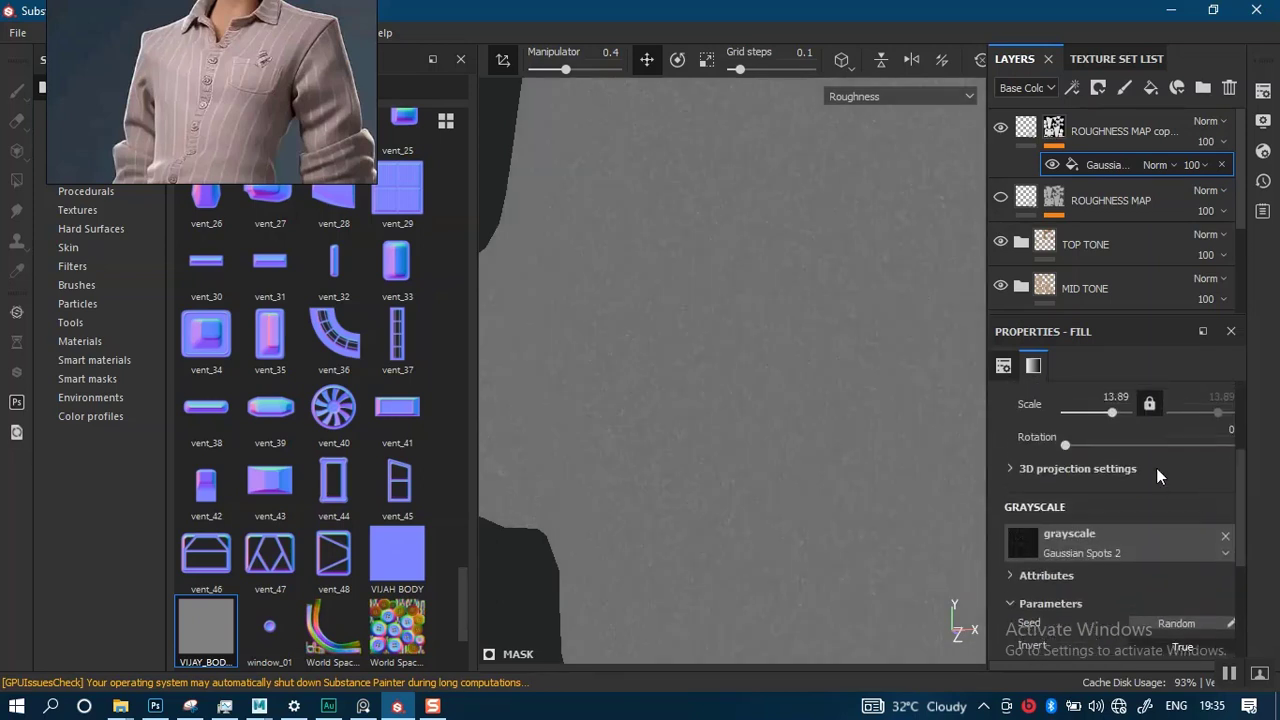
left_click(1113, 410)
type("1")
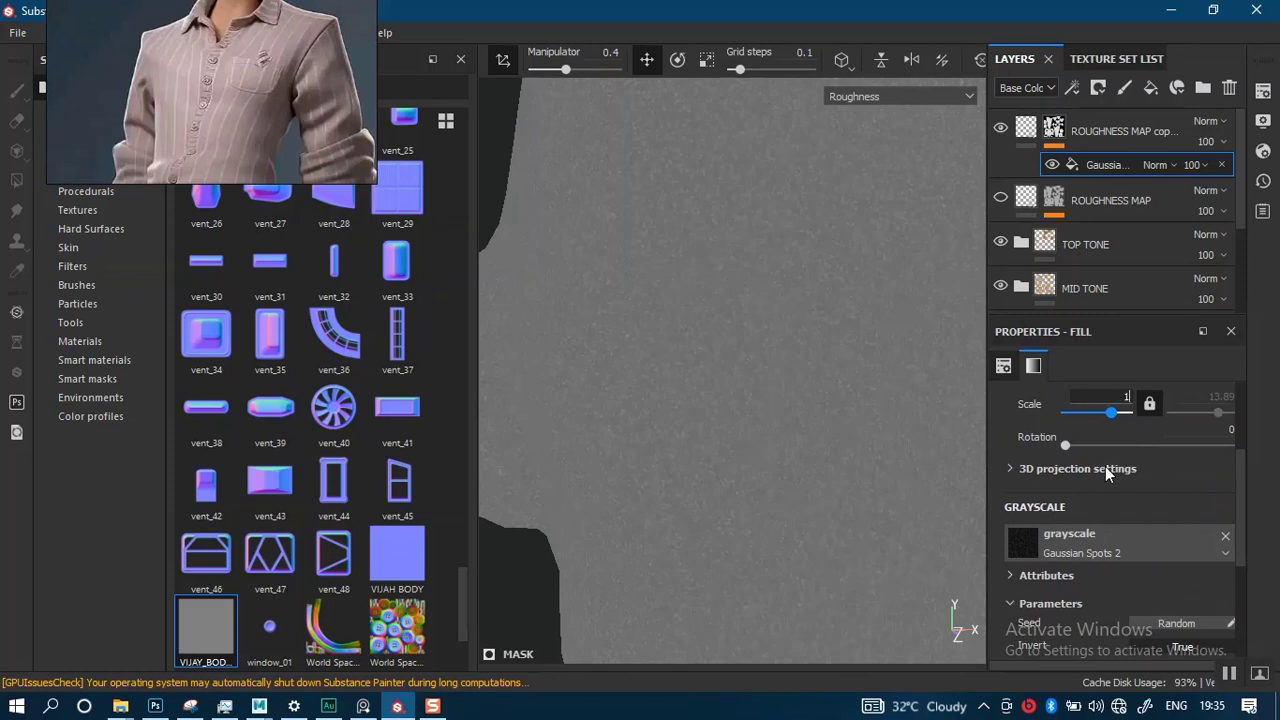
key("Return")
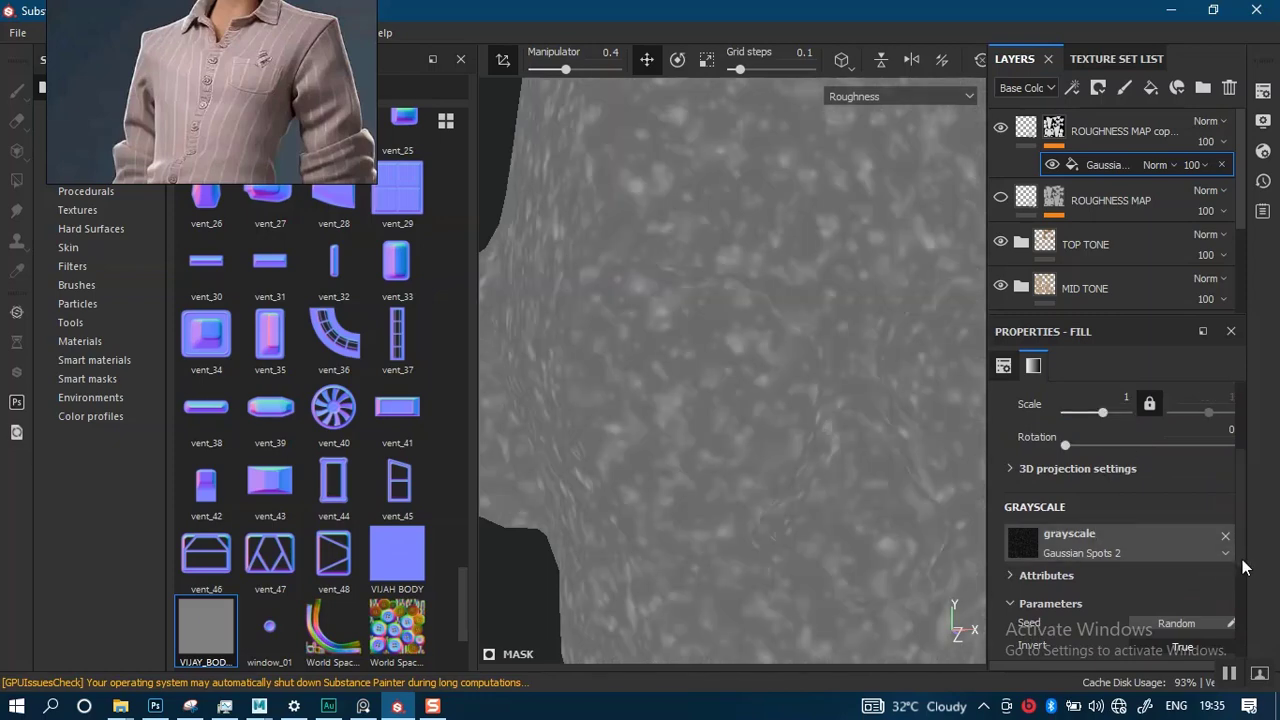
Set the Gaussian Spots 2 fill's balance to 0.82 and its contrast to 1
scroll(1203, 571, "down", 4)
left_click_drag(1167, 497, 1196, 494)
left_click_drag(1064, 531, 1276, 538)
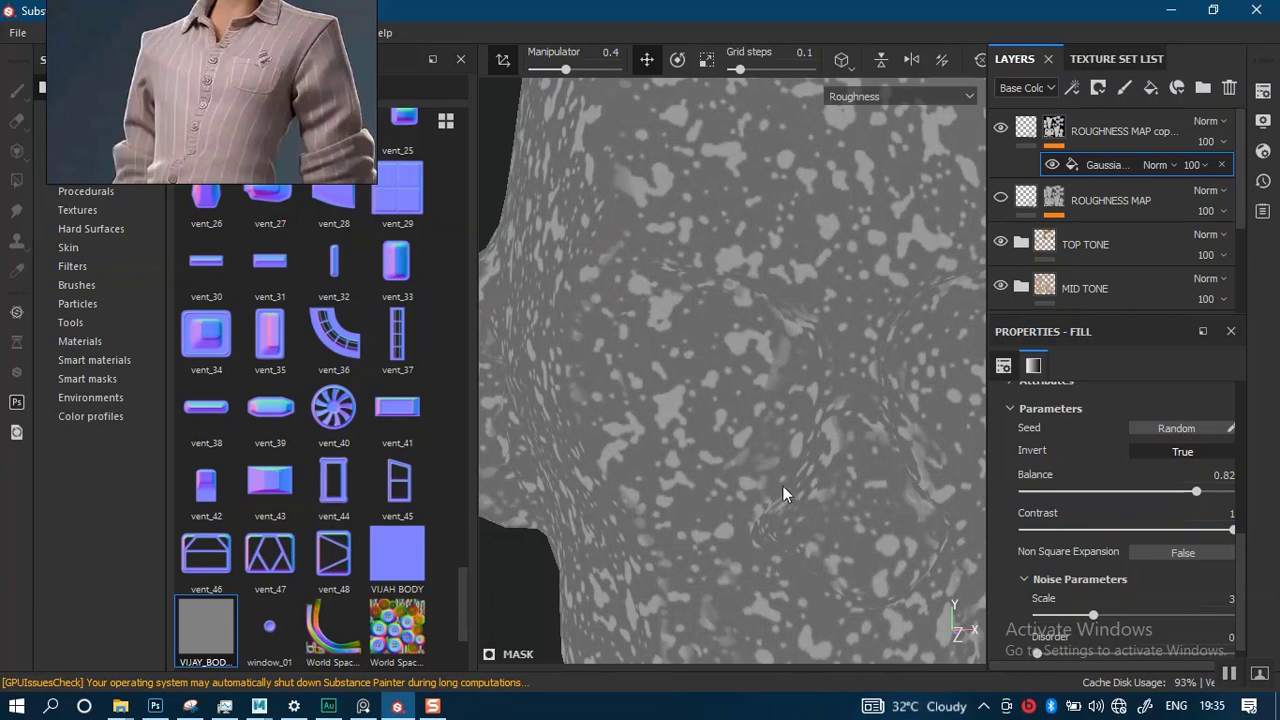
Display the layer's mask on the head and set the spot texture's balance to 0.91
key("c")
key("c")
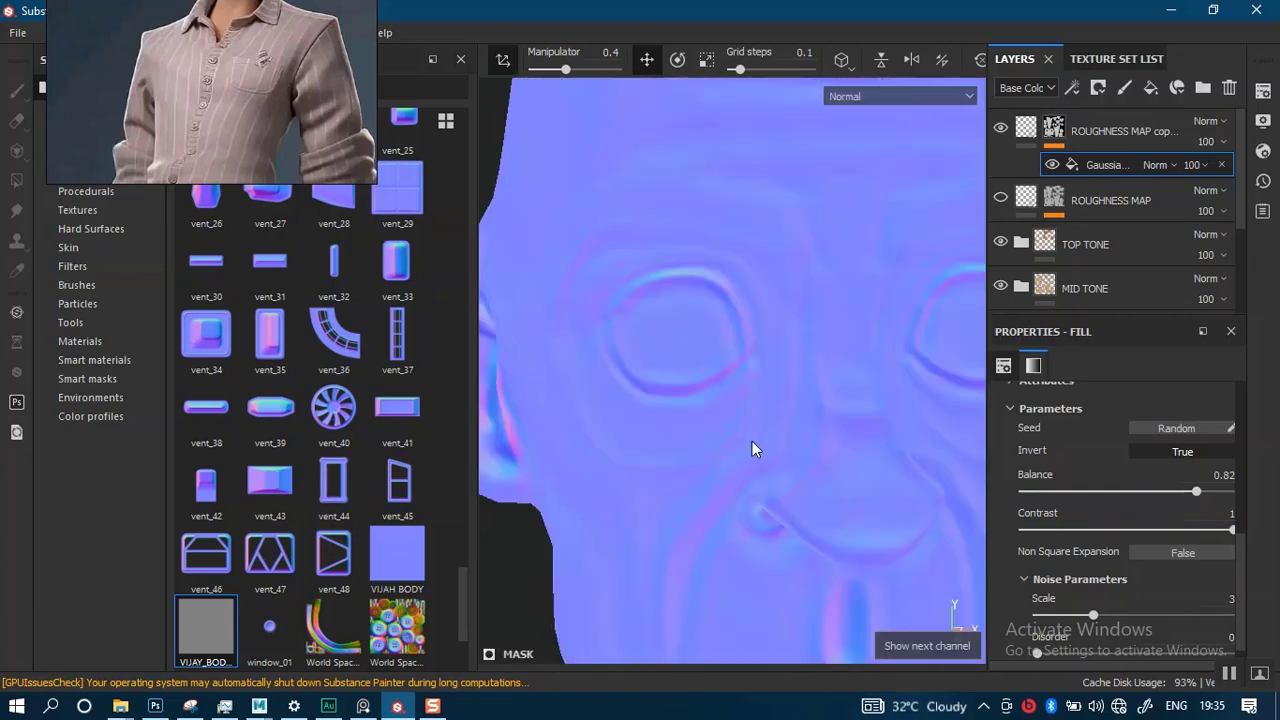
key("c")
key("c")
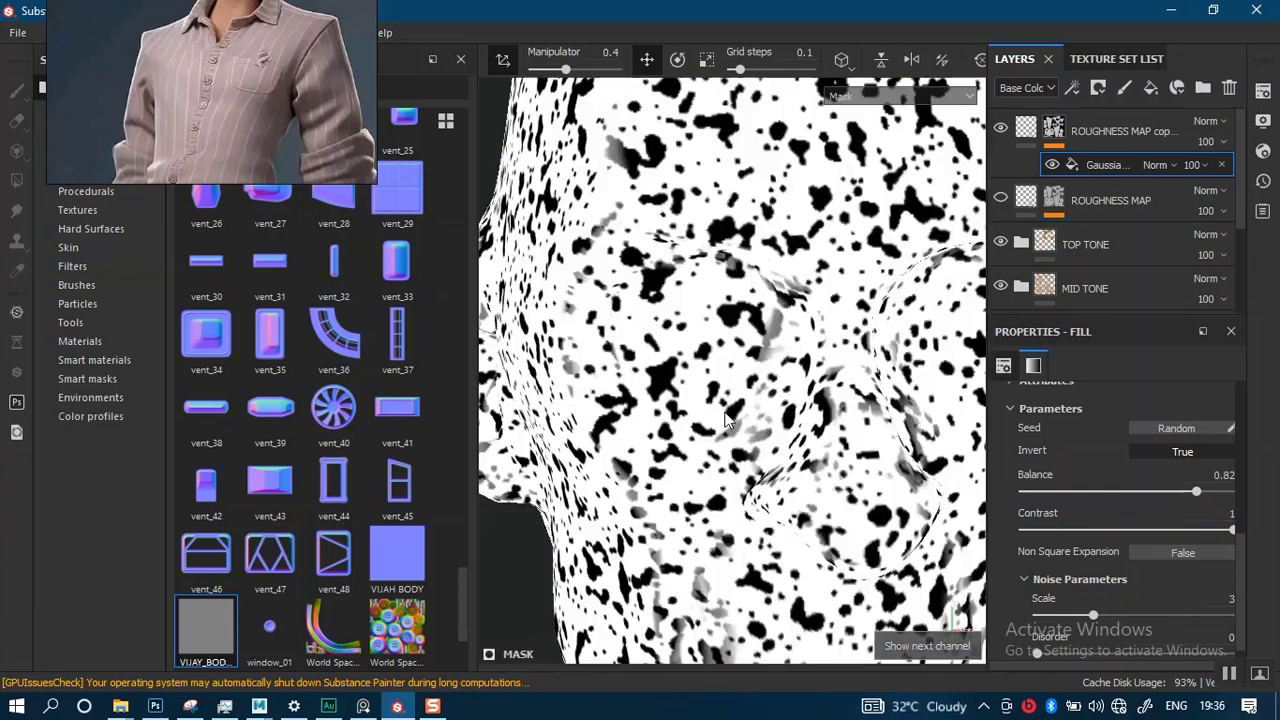
right_click_drag(740, 458, 740, 337, "alt")
middle_click_drag(762, 426, 717, 397, "alt")
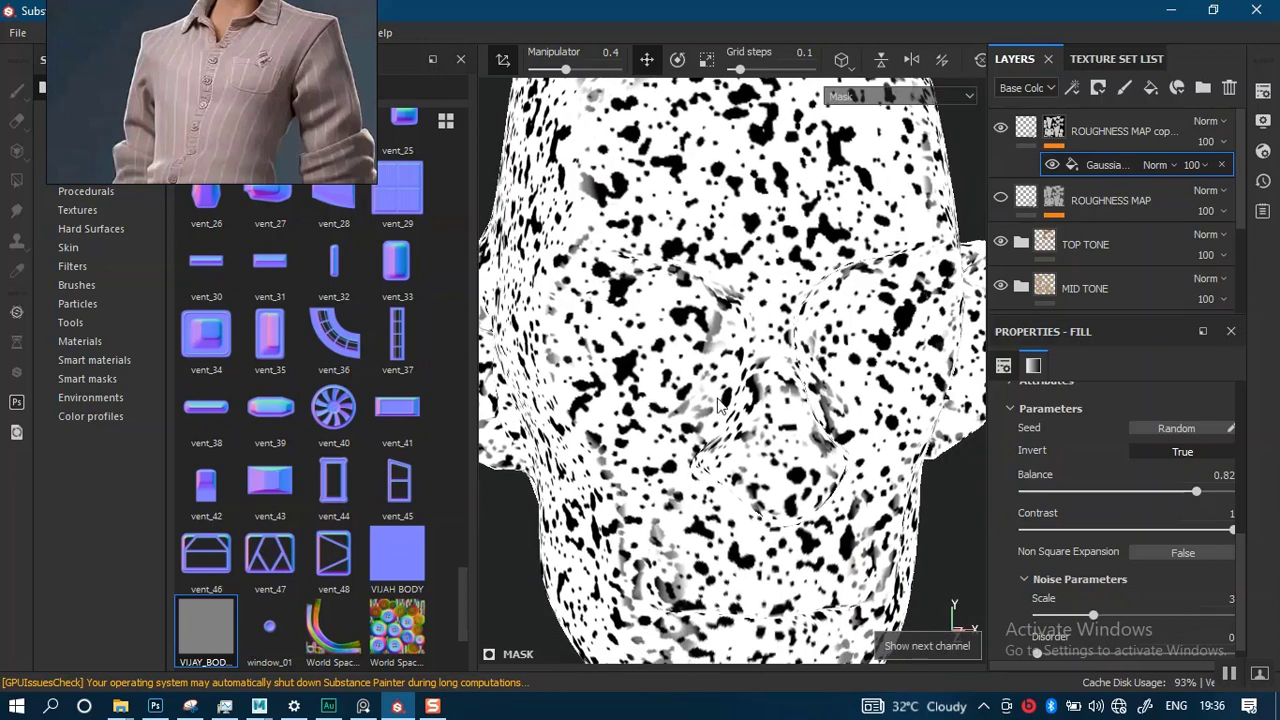
mouse_move(1196, 491)
left_mouse_down()
mouse_move(1240, 494)
mouse_move(1216, 494)
left_mouse_up()
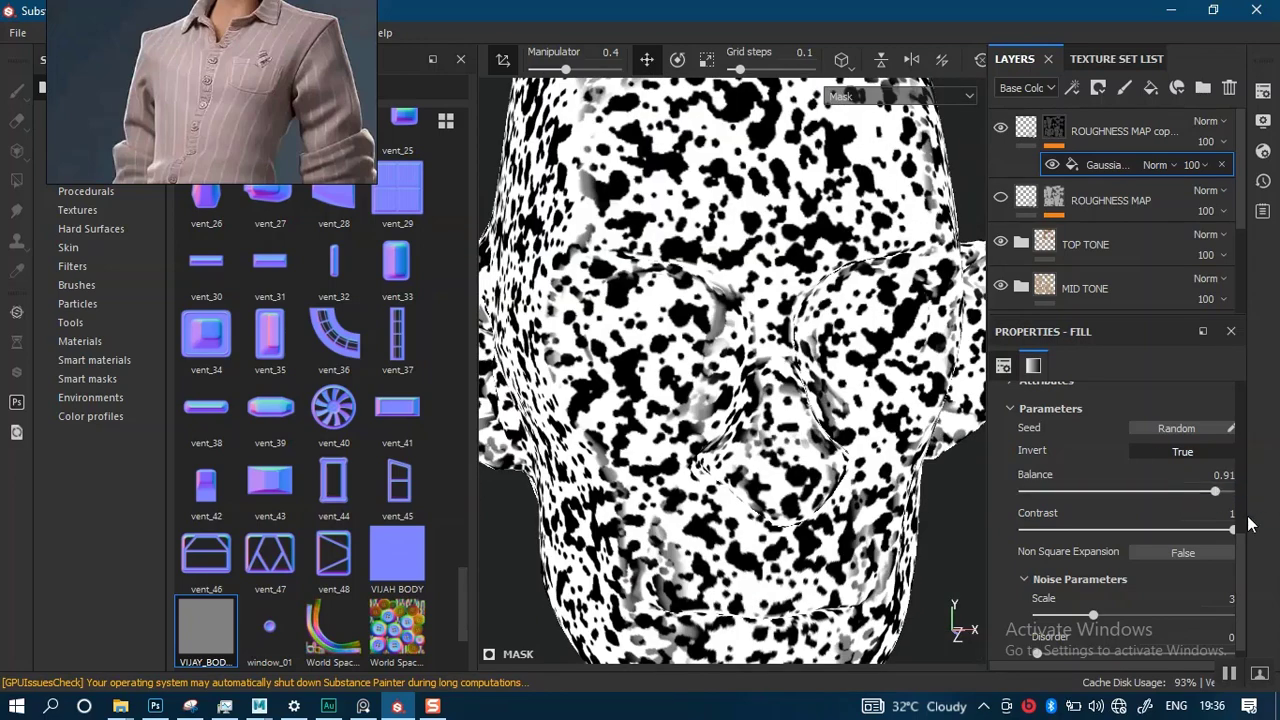
Set the Gaussian Spots 2 fill's UV scale to 30 and check the spot density on the face
left_click_drag(1242, 553, 1247, 463)
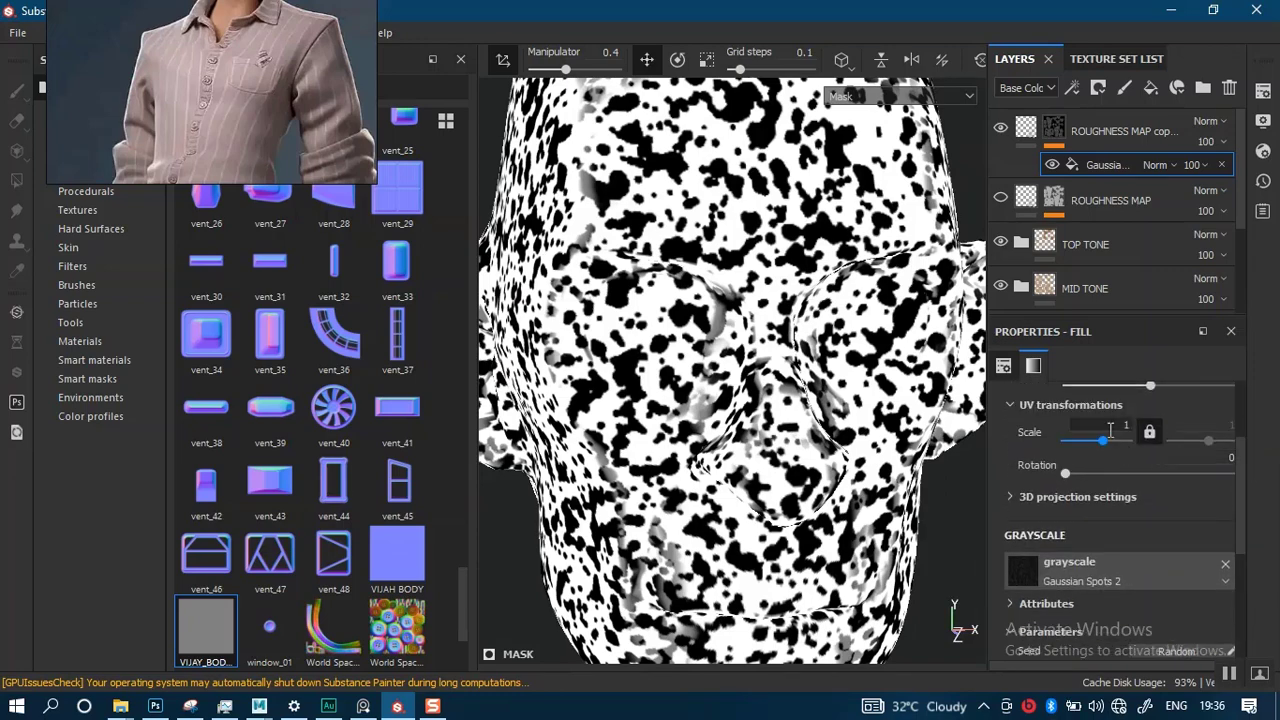
left_click(1110, 427)
type("30")
key("Return")
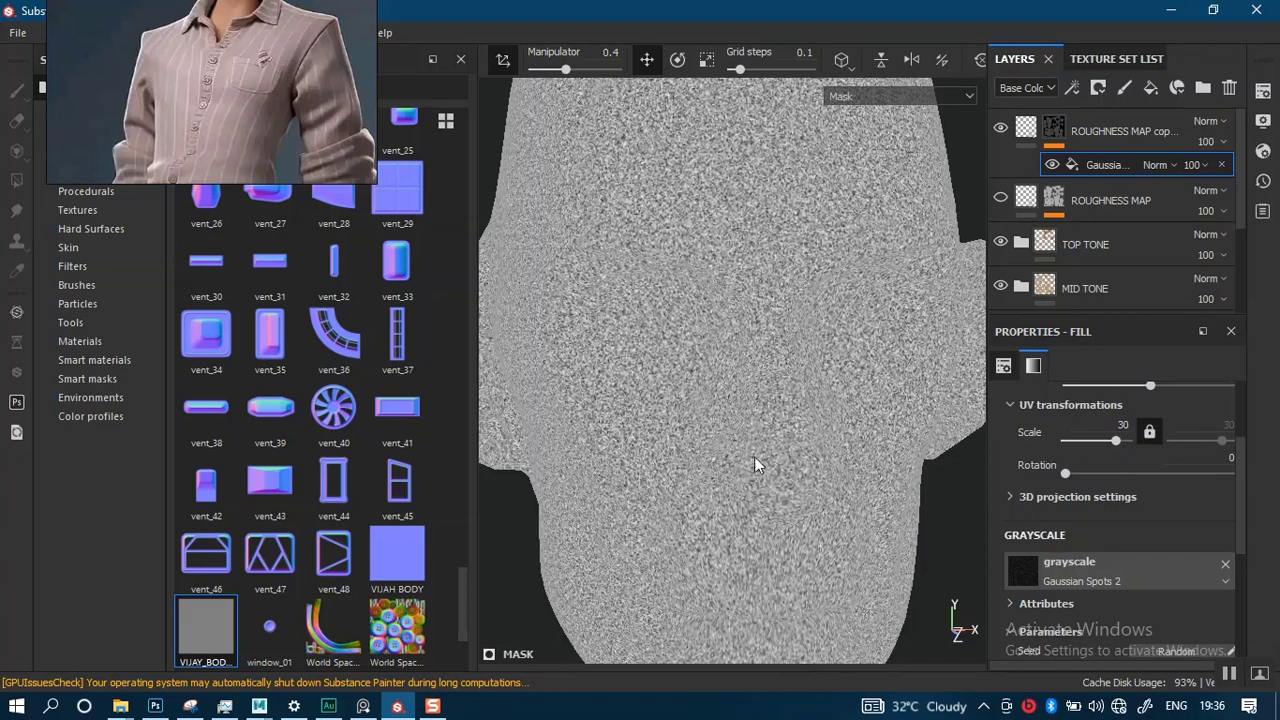
scroll(790, 383, "up", 2)
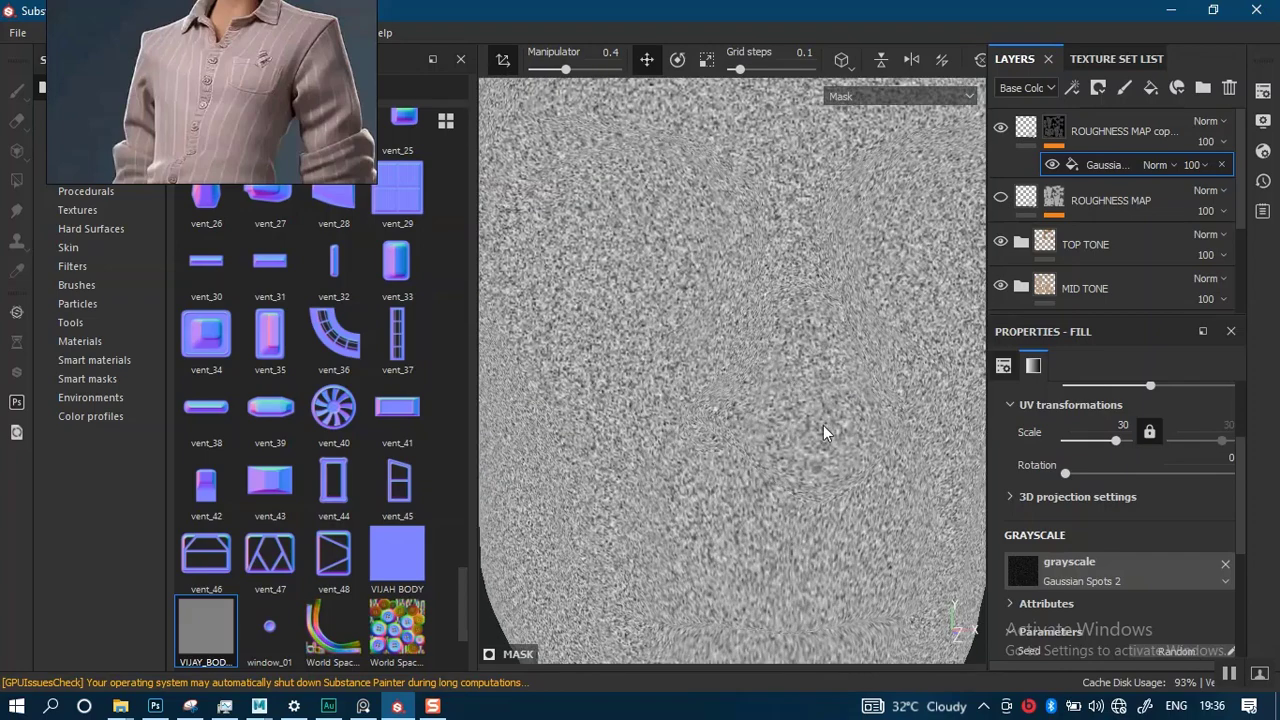
Set the Gaussian Spots 2 fill's UV scale to 10 and check the spots around the nose
left_click(1116, 405)
left_click(1108, 428)
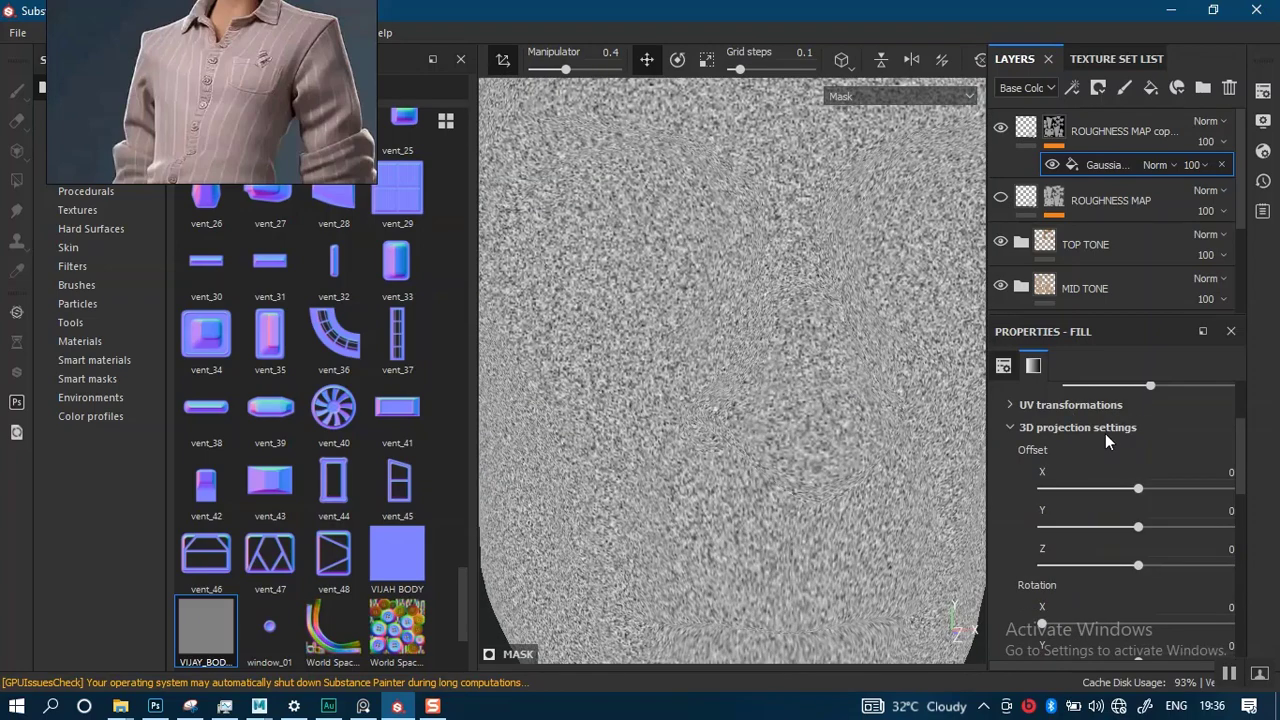
left_click(1009, 406)
left_click(1098, 441)
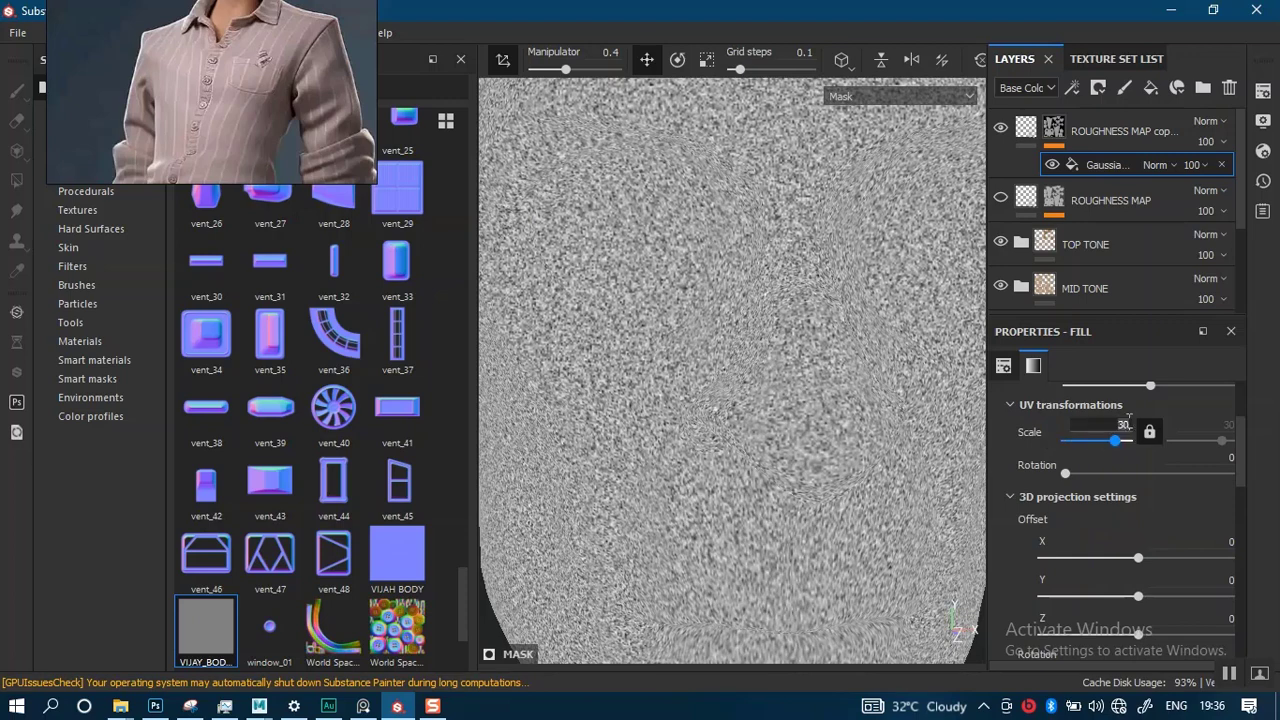
left_click(1009, 497)
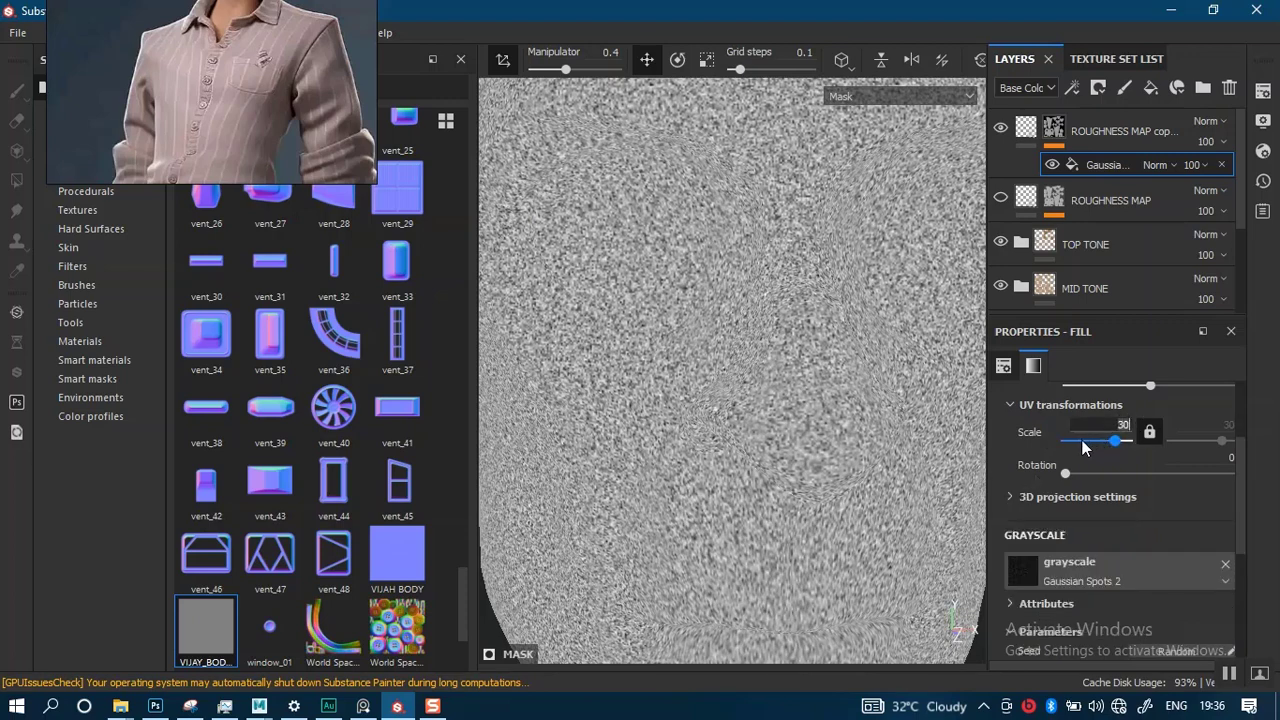
type("10")
key("Return")
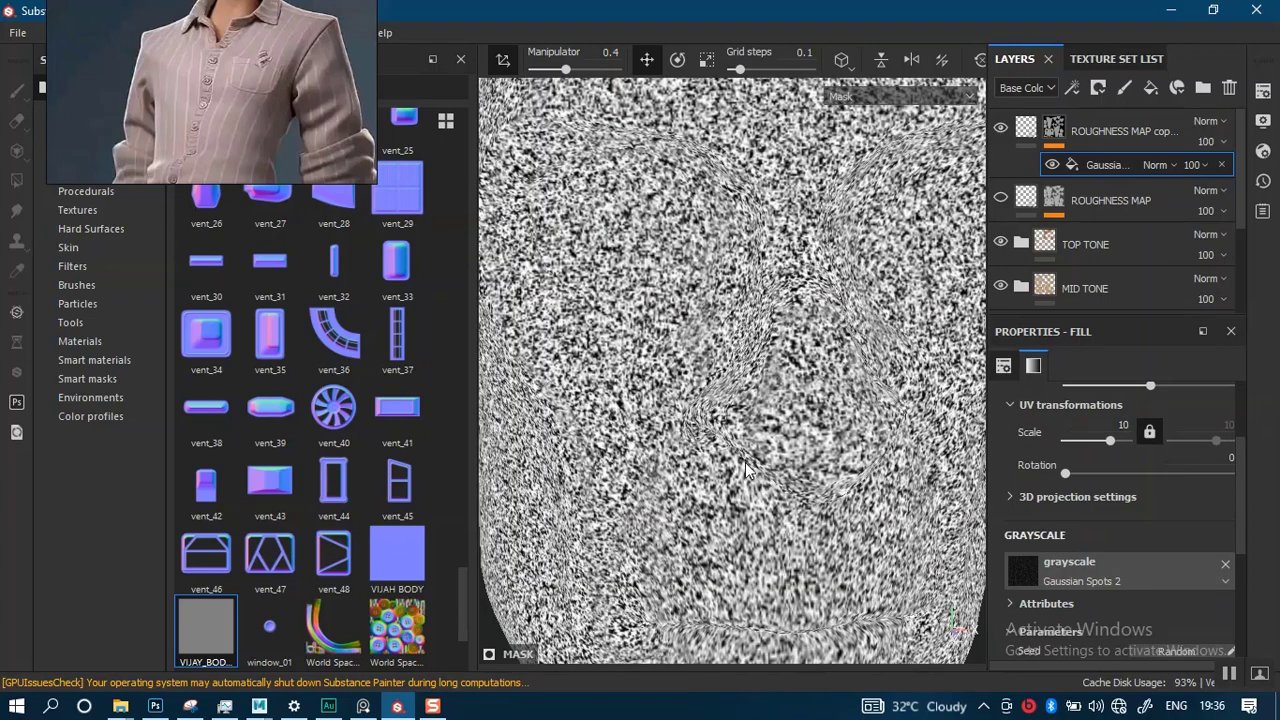
middle_click_drag(745, 463, 753, 351, "alt")
right_click_drag(759, 347, 817, 439, "alt")
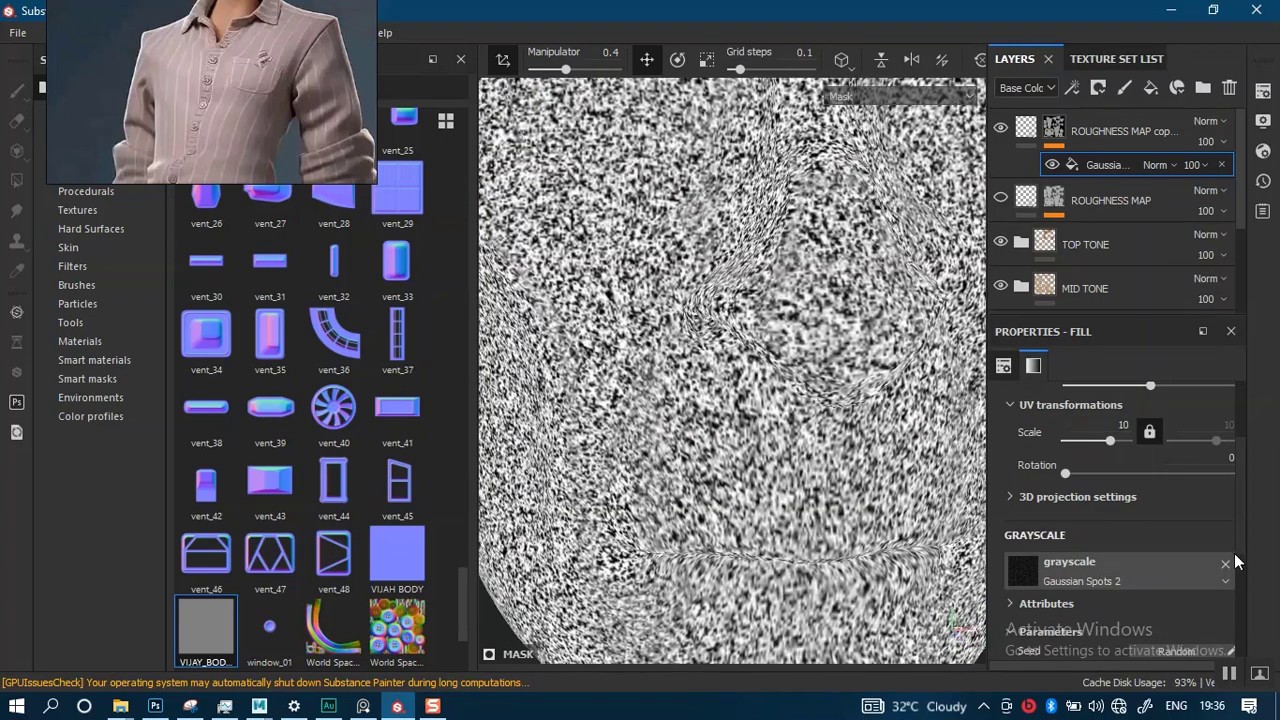
Raise the Gaussian Spots 2 fill's balance to 1 and check the spot spread on the face
scroll(1237, 562, "down", 4)
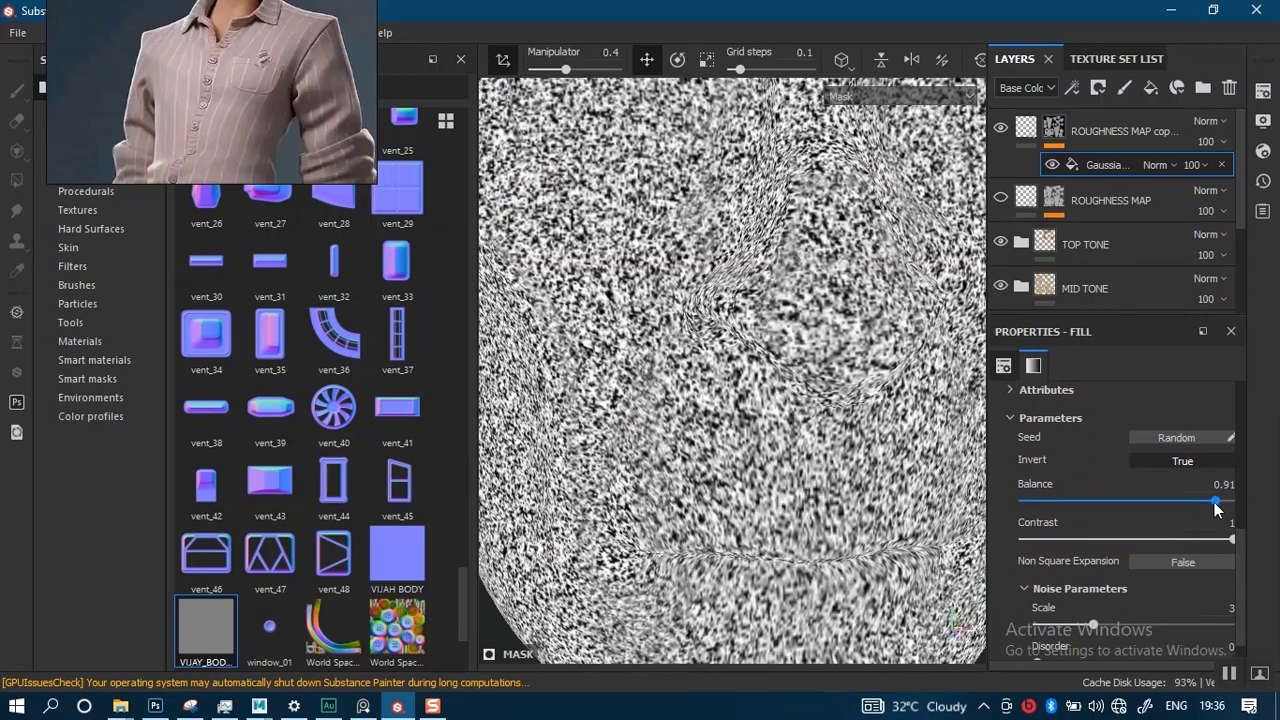
mouse_move(1214, 502)
left_mouse_down()
mouse_move(1233, 505)
mouse_move(1157, 501)
mouse_move(1232, 505)
left_mouse_up()
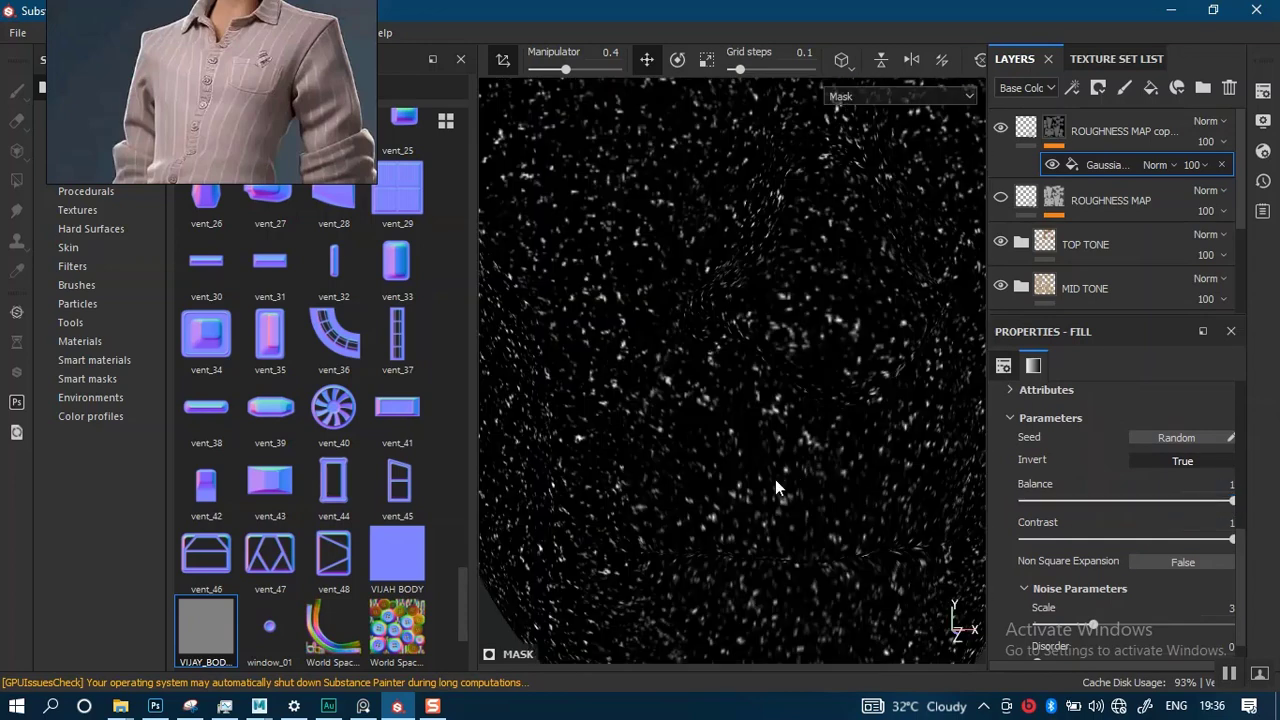
right_click_drag(775, 479, 740, 301, "alt")
middle_click_drag(725, 375, 704, 446, "alt")
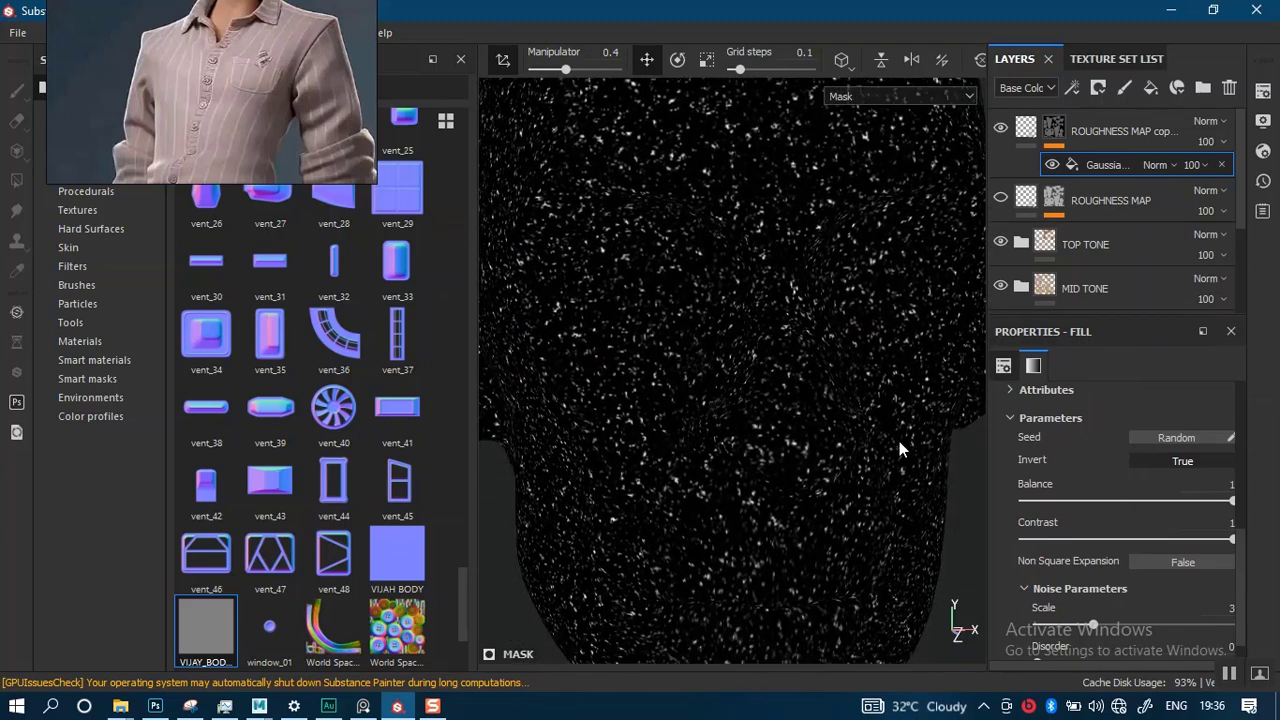
Set the Gaussian Spots 2 fill's UV scale to 20 and return the viewport to the material display
scroll(1240, 560, "down", 1)
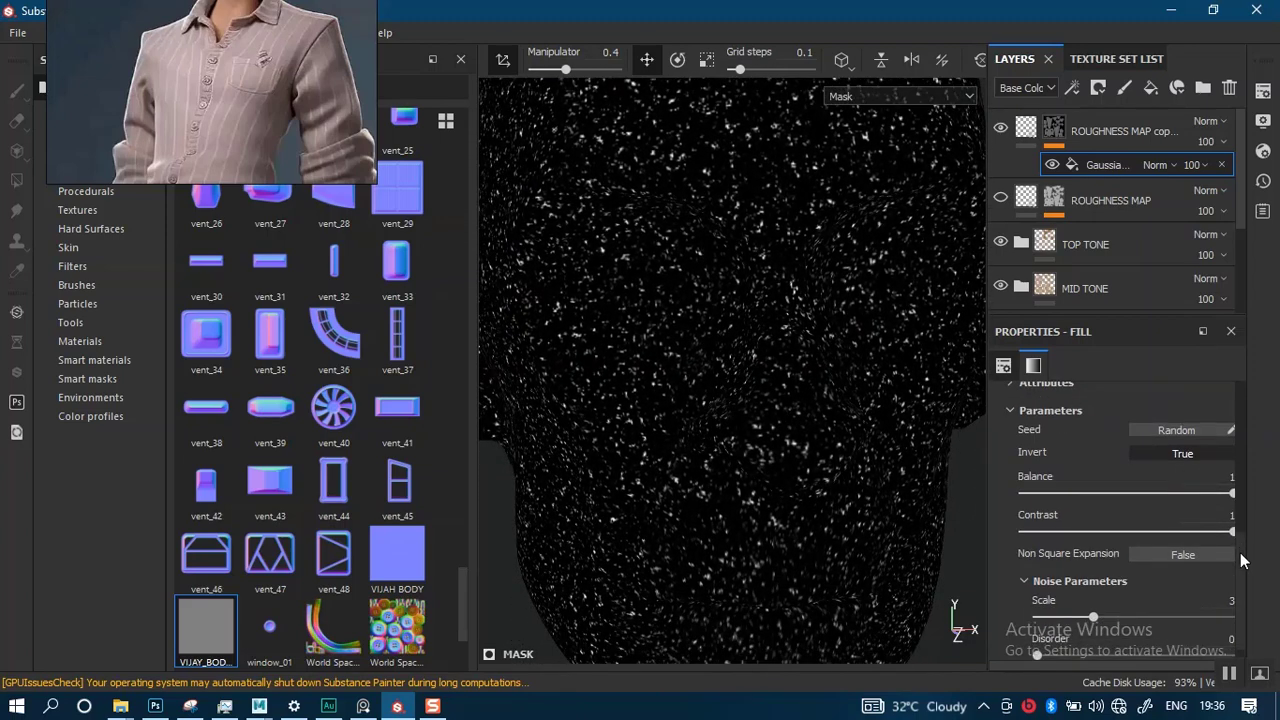
scroll(1240, 560, "up", 6)
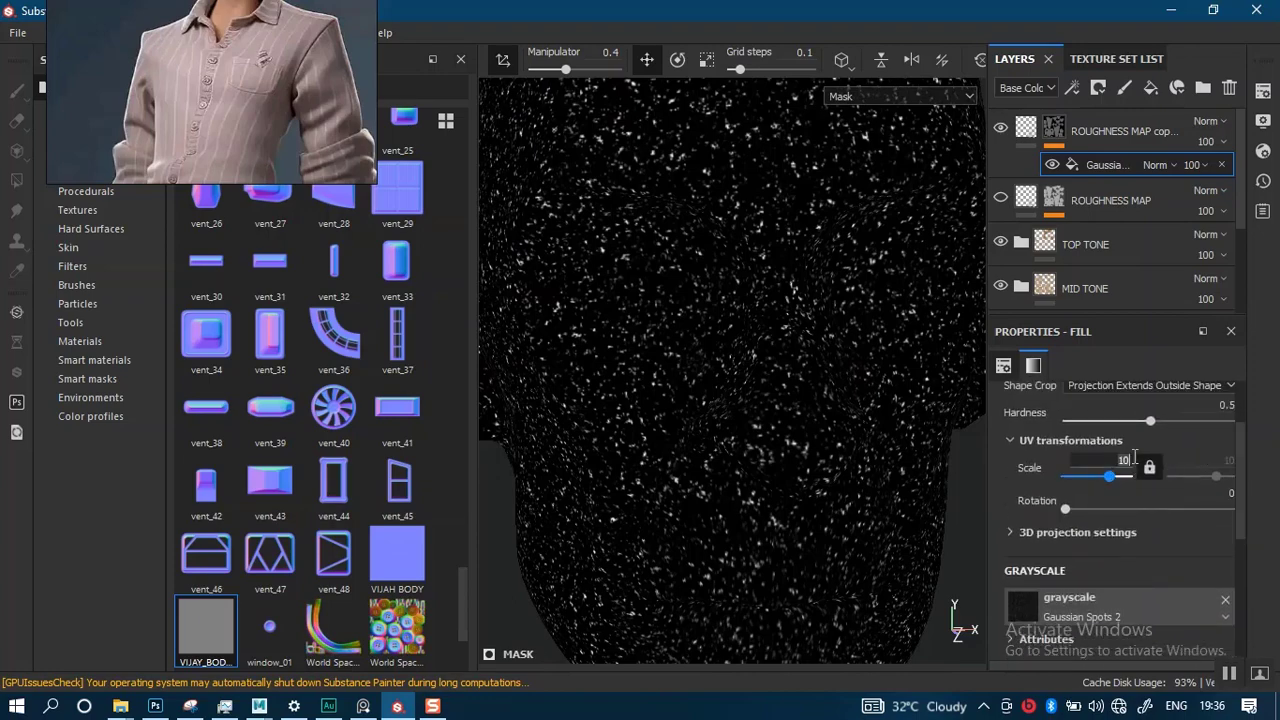
key("Return")
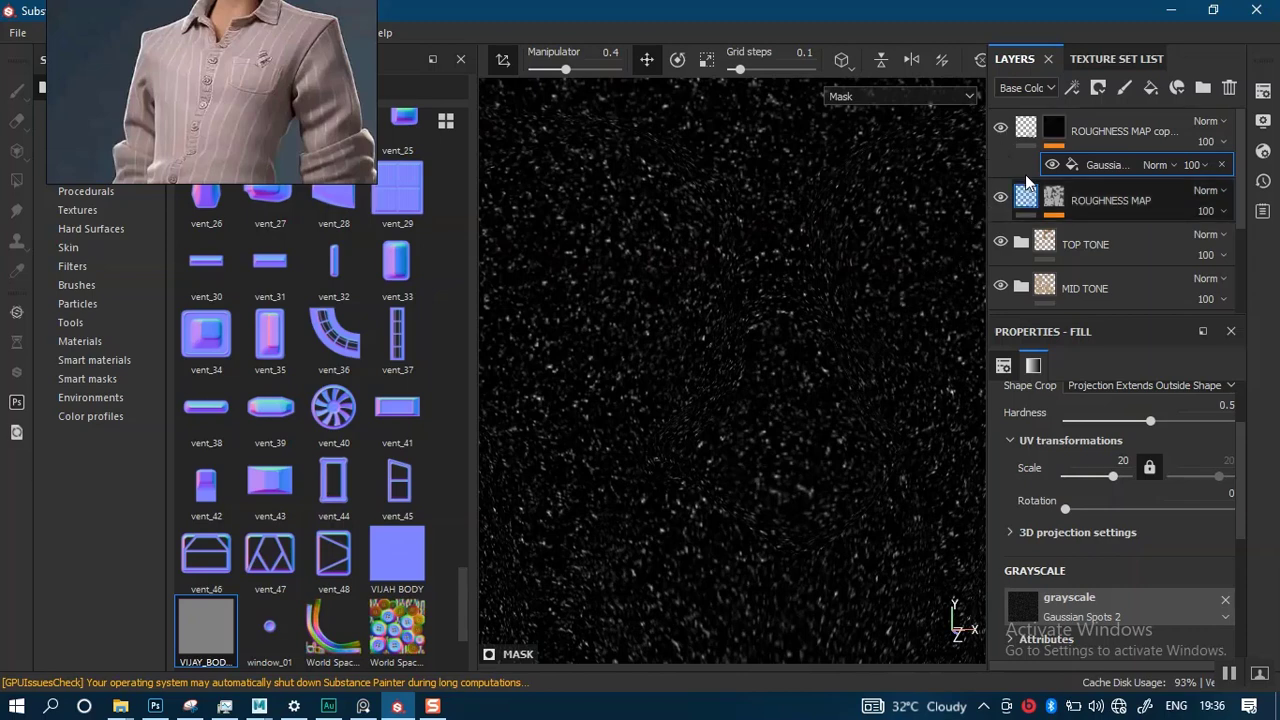
key("m")
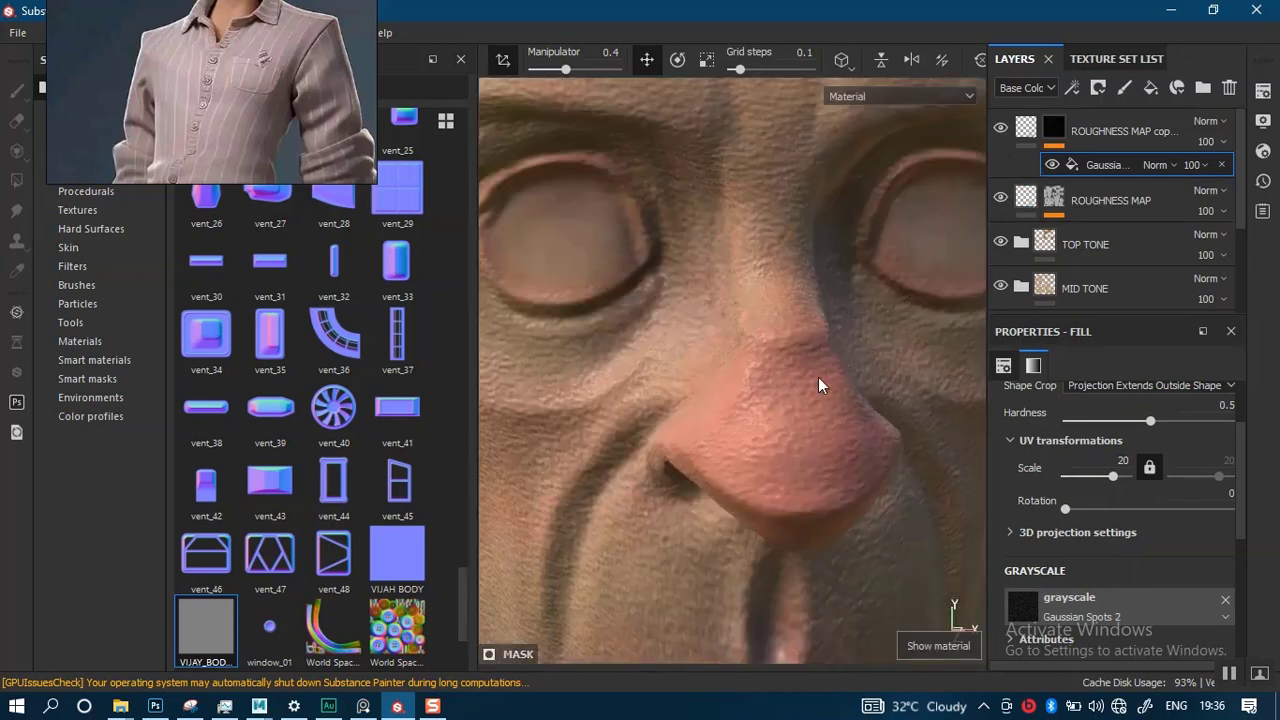
Rename the ROUGHNESS MAP layer to BASE ROUGHNESS MAP and set its roughness to 0.2163
left_click(1082, 200)
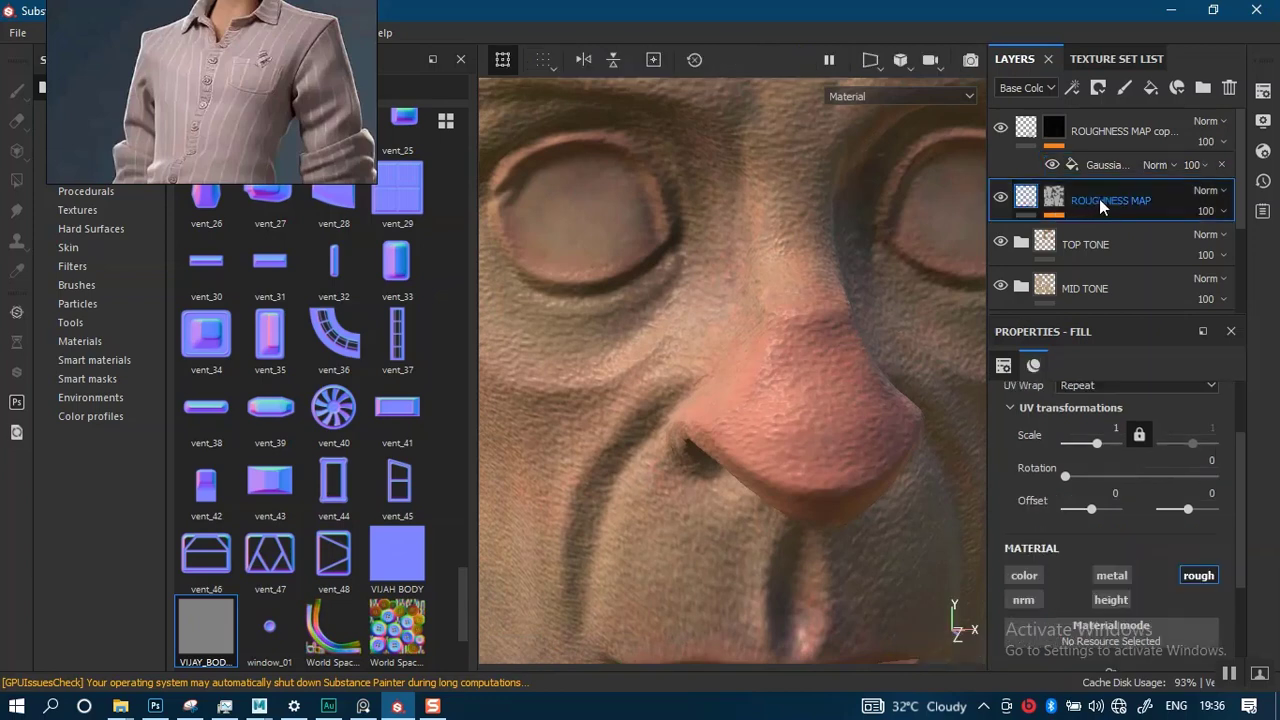
double_click(1070, 200)
type("BASE")
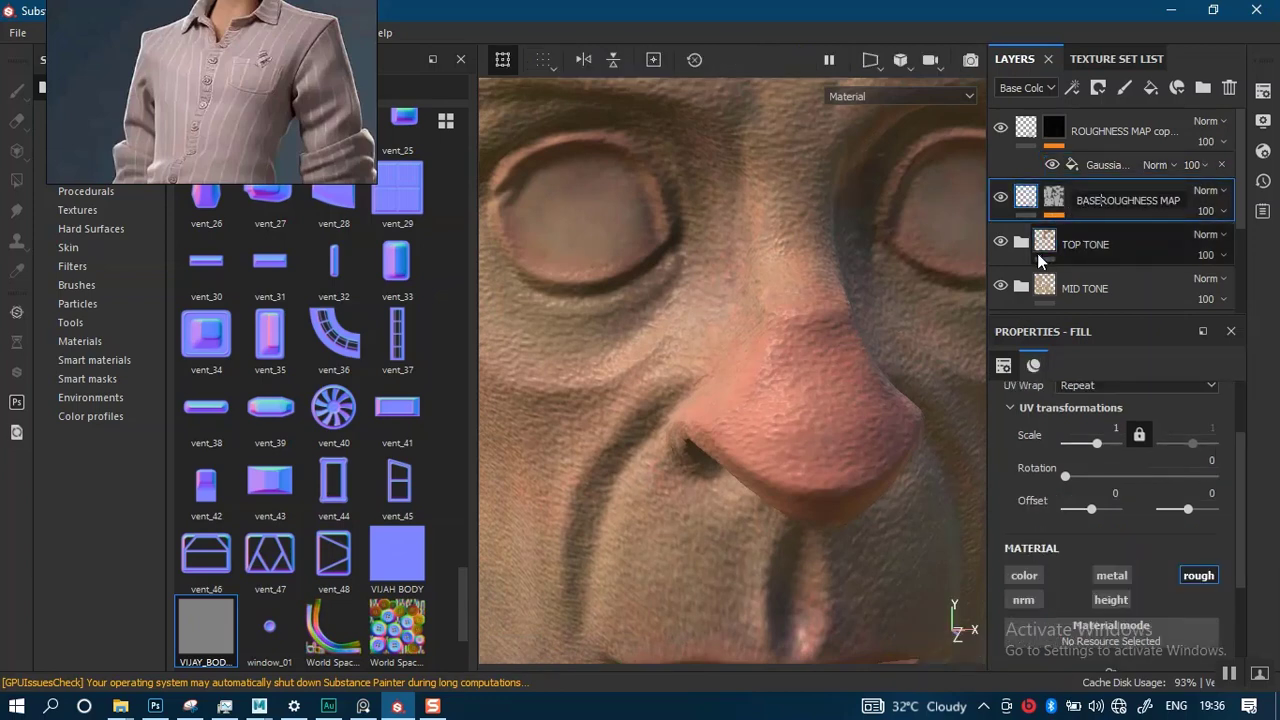
key("Return")
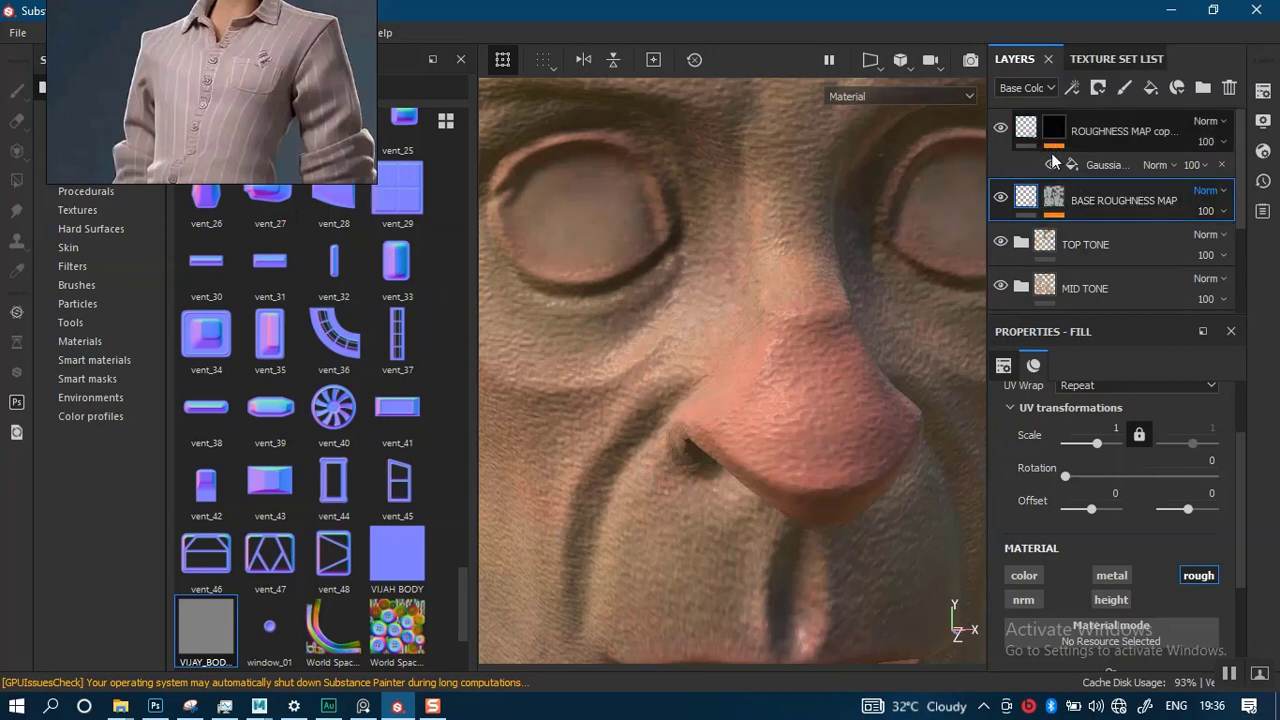
left_click_drag(1240, 546, 1240, 634)
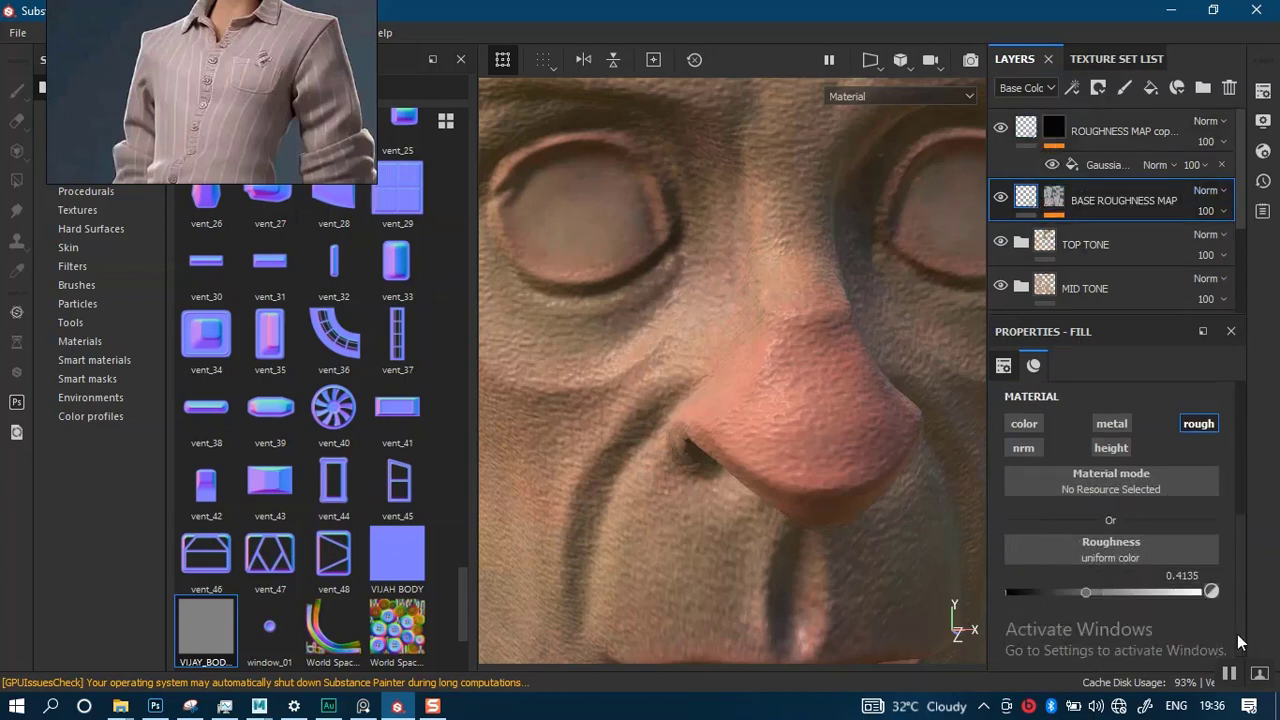
left_click_drag(1077, 592, 1047, 592)
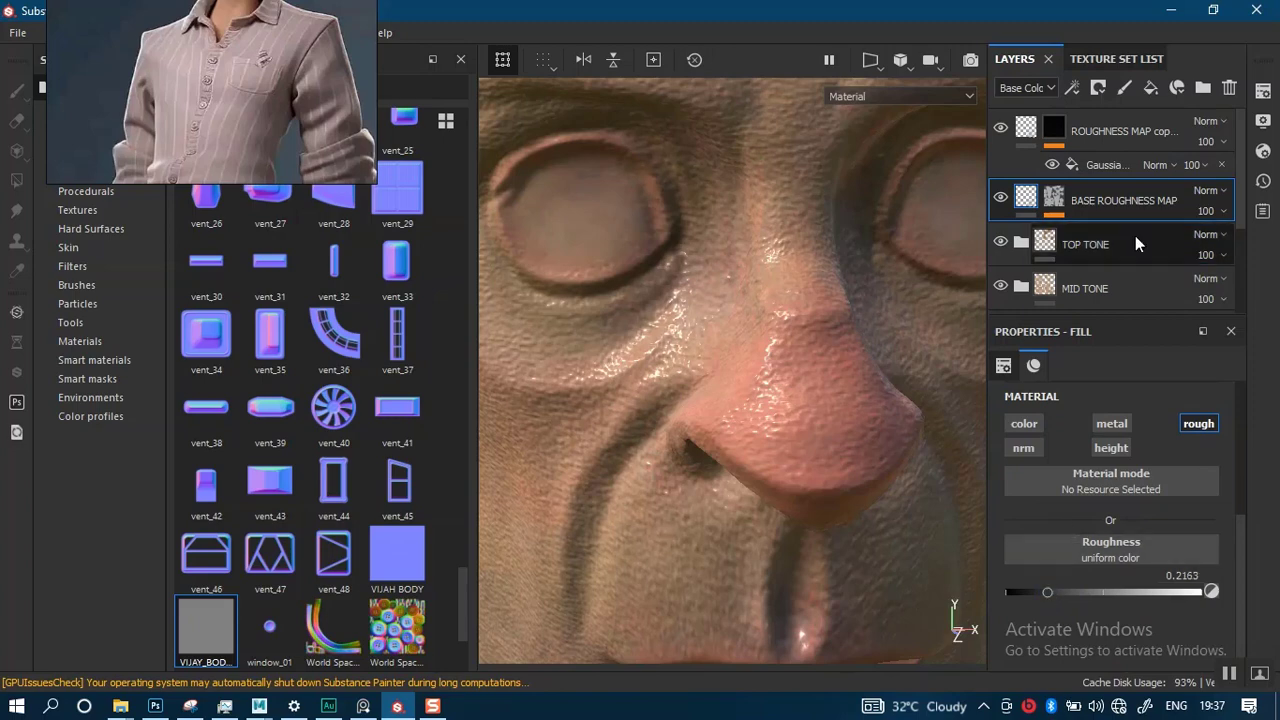
Rename the duplicated roughness layer to SPOT ROUGHNESS MAP
left_click(1031, 136)
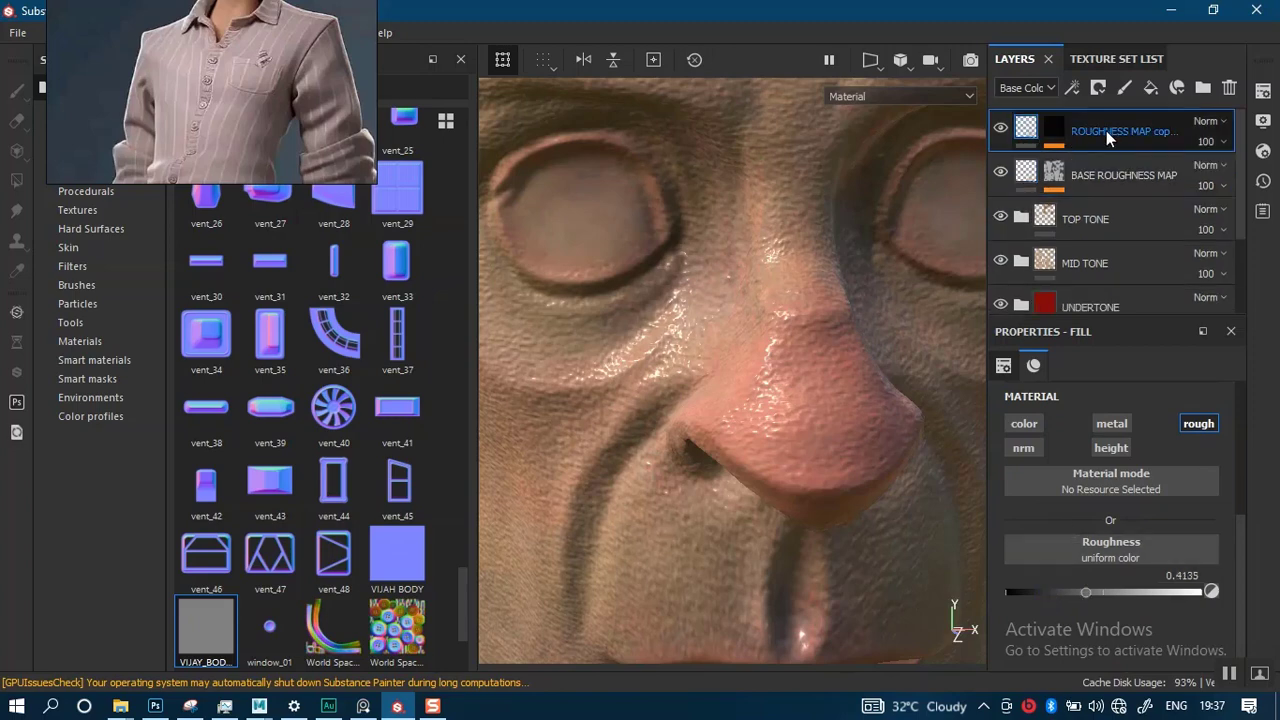
double_click(1106, 131)
left_click(1076, 130)
type("SPOT")
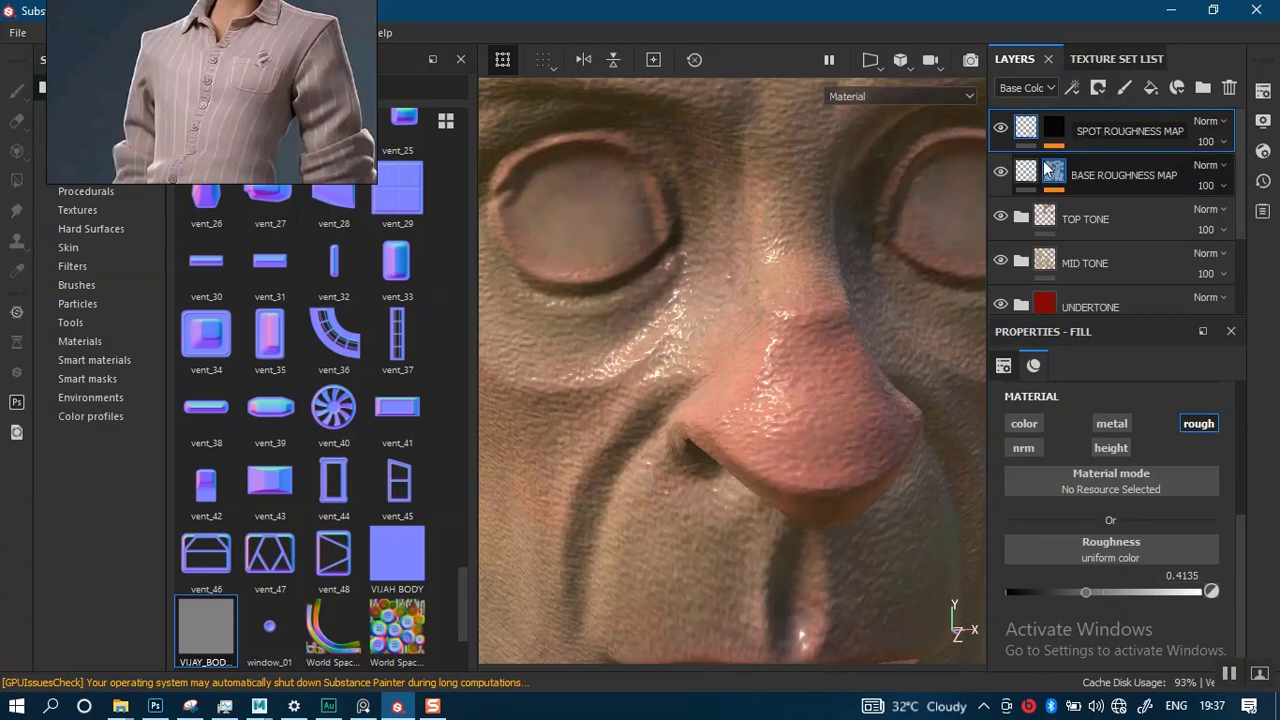
key("Return")
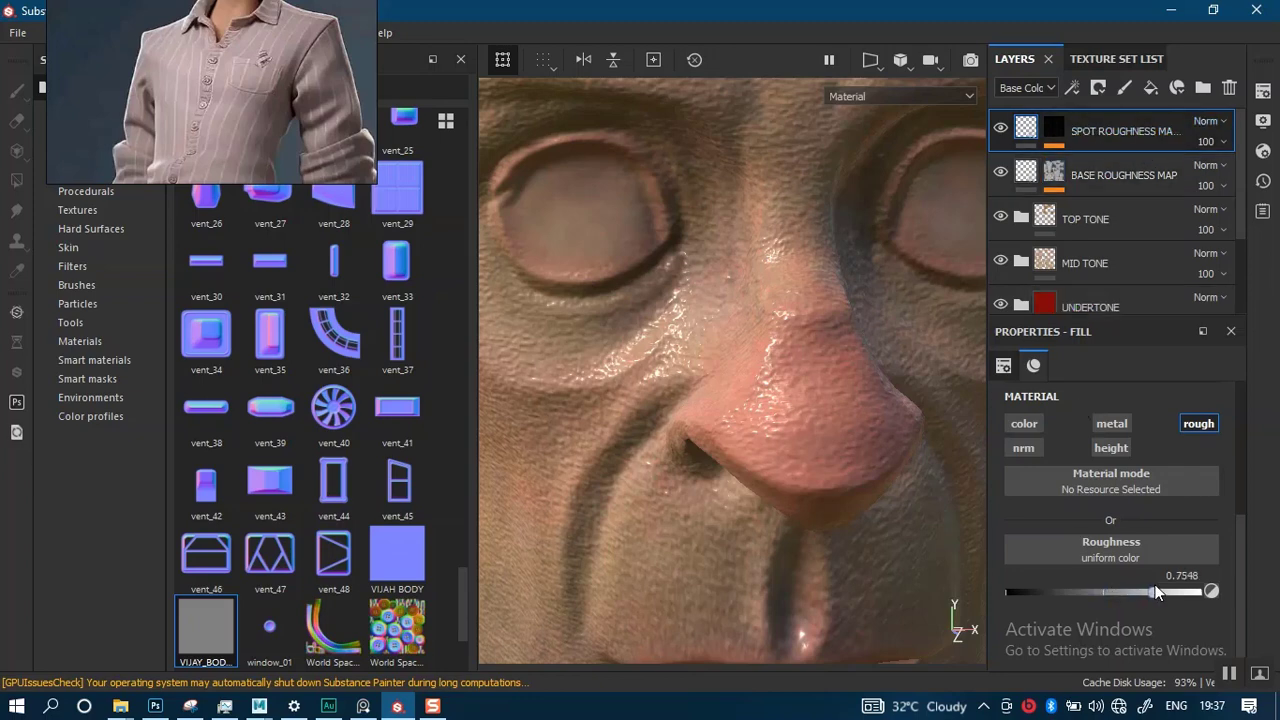
Set the SPOT ROUGHNESS MAP layer's roughness to 0.8942 and toggle its visibility to compare the effect on the nose
left_click_drag(1156, 592, 1181, 594)
right_click_drag(700, 560, 978, 233, "alt")
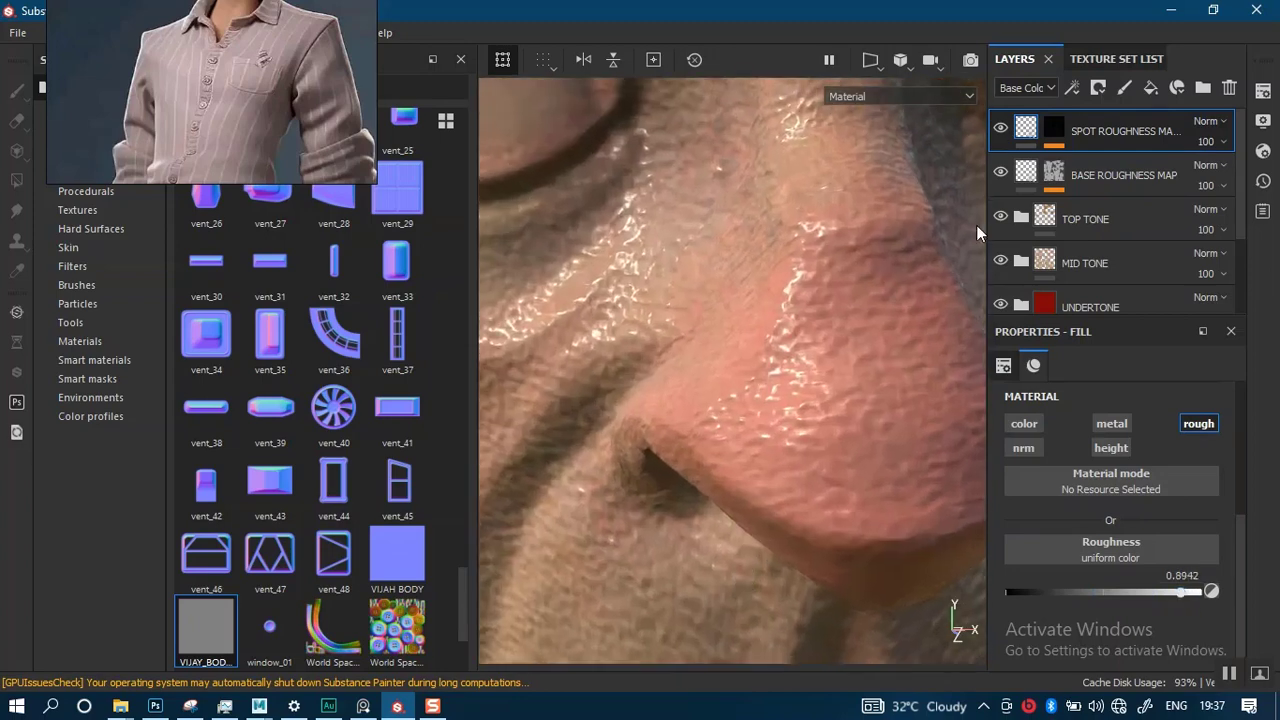
left_click(998, 132)
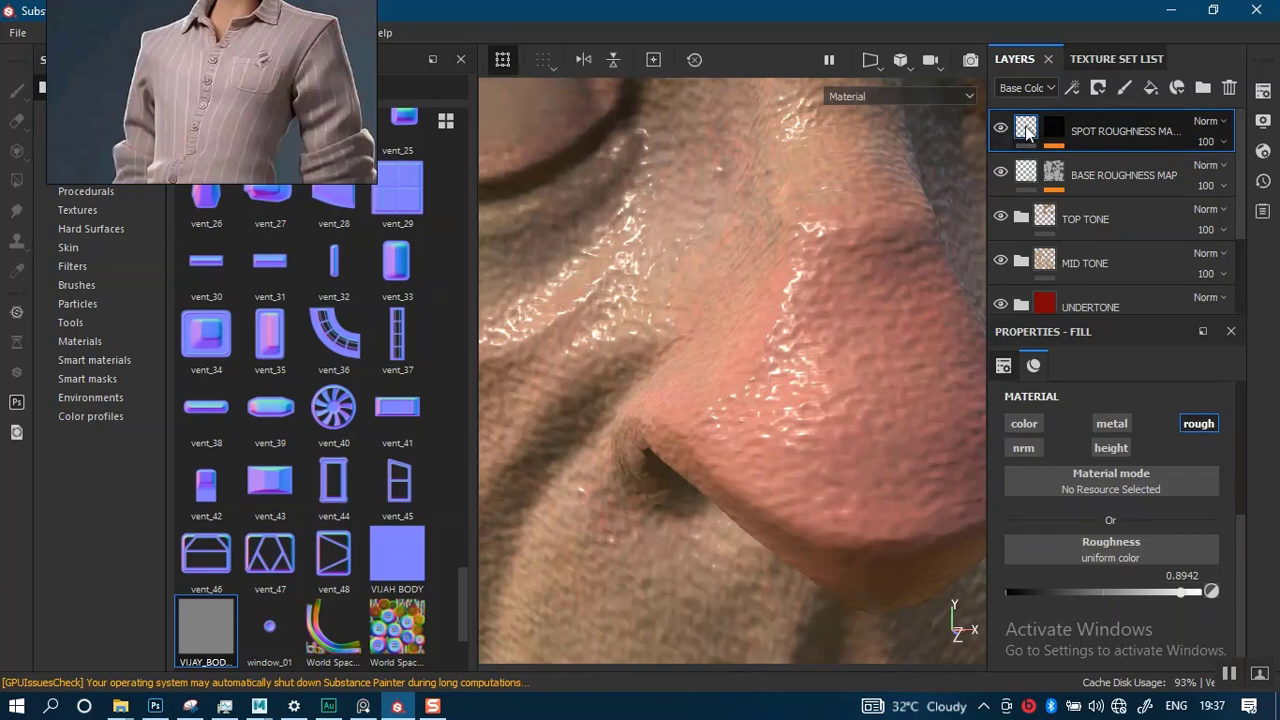
Display the Gaussian Spots 2 mask and set its balance to 0.95 with contrast at 1
left_click(1105, 166)
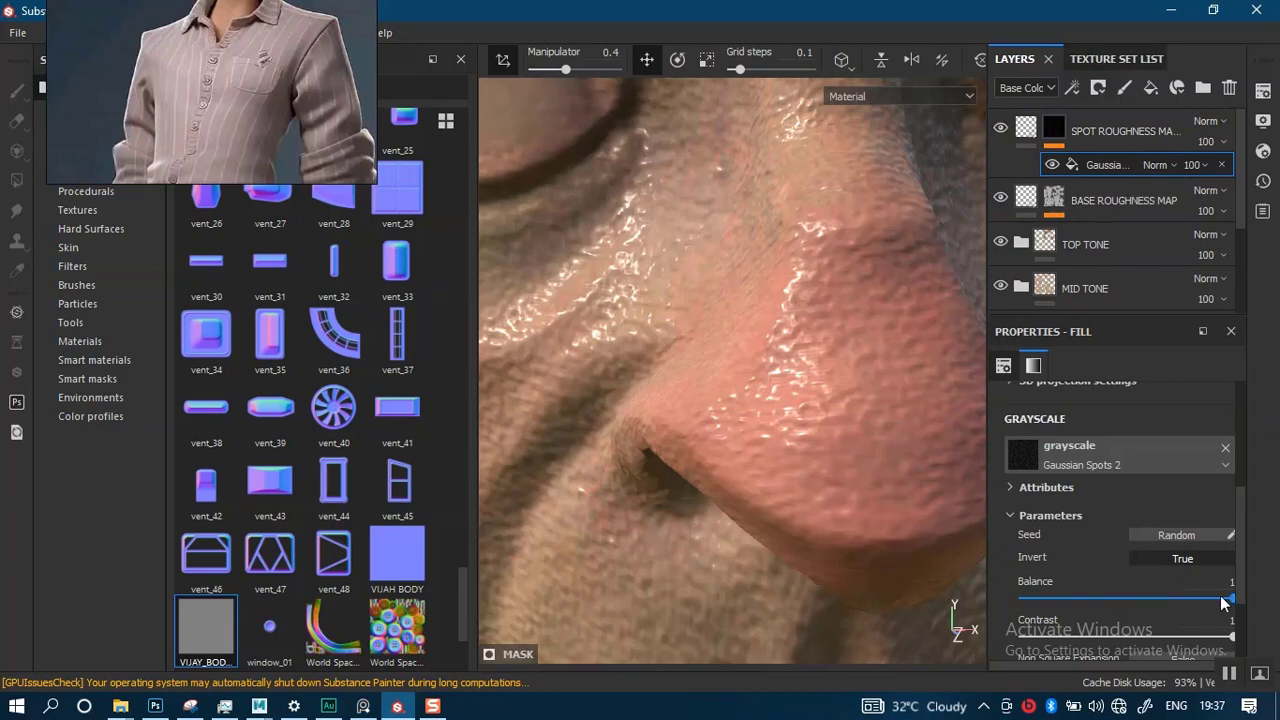
key("m")
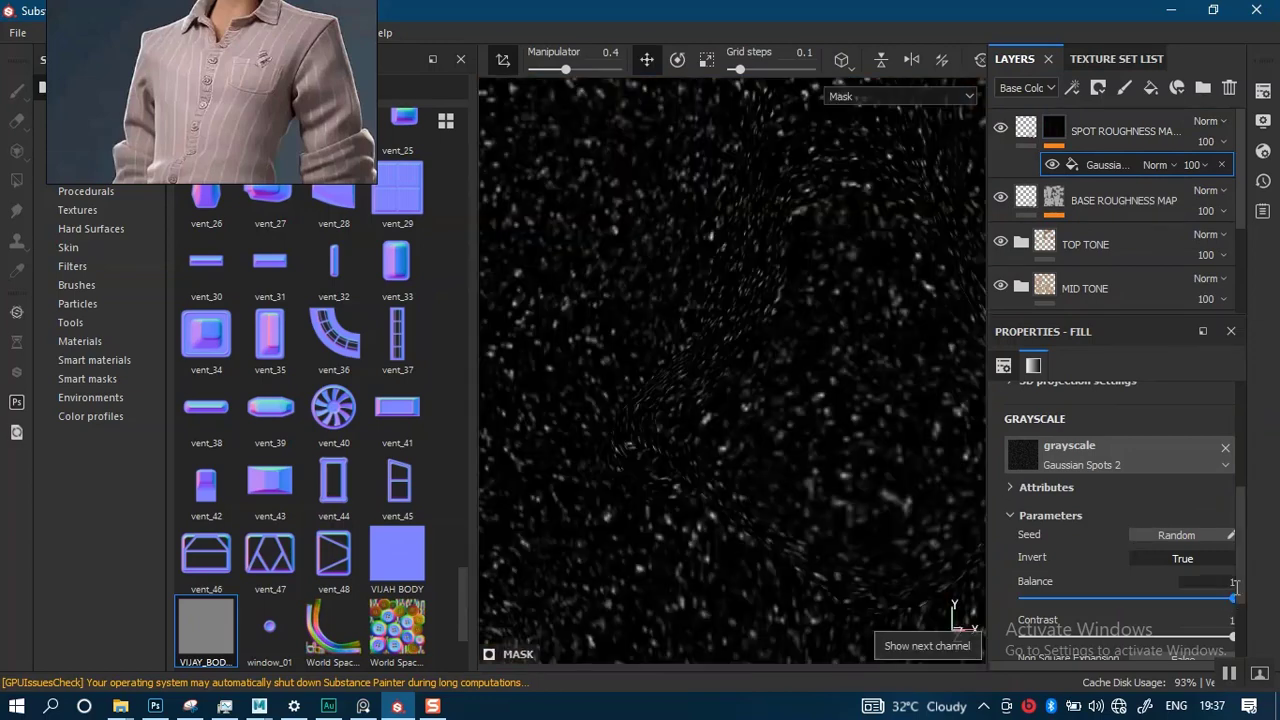
scroll(1233, 630, "down", 4)
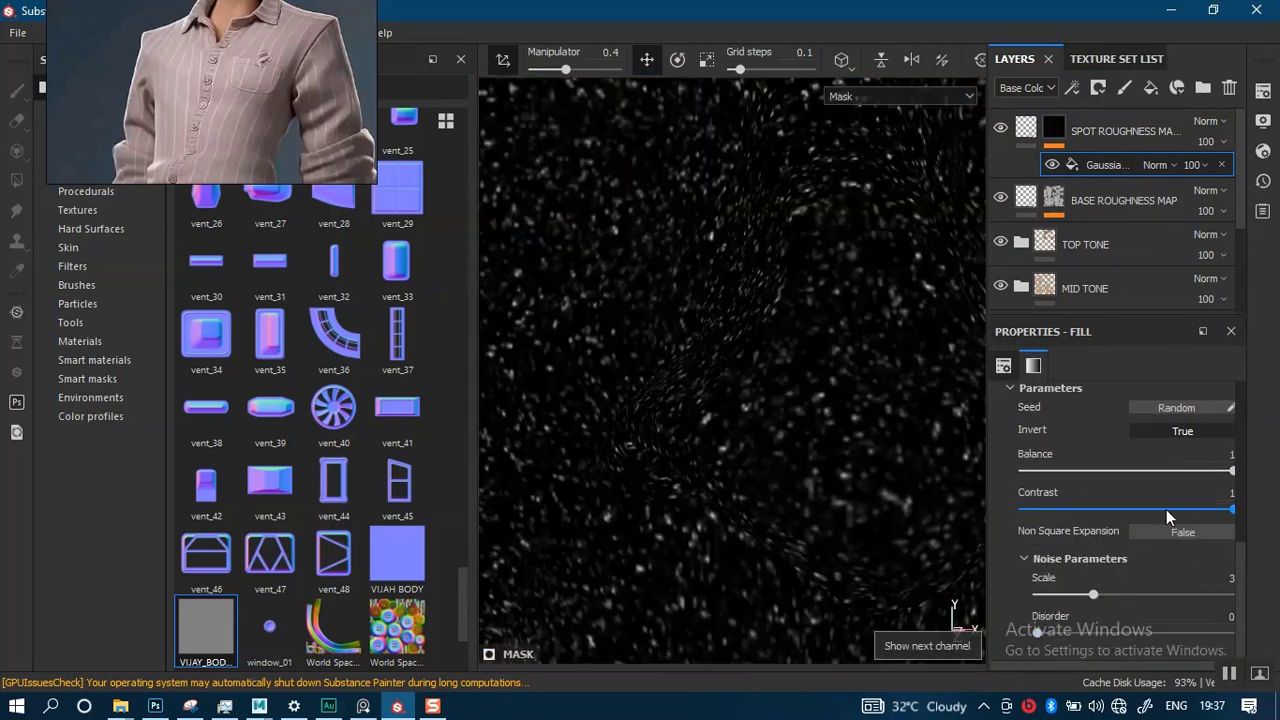
left_click_drag(1166, 509, 1255, 514)
right_click_drag(779, 495, 768, 331, "alt")
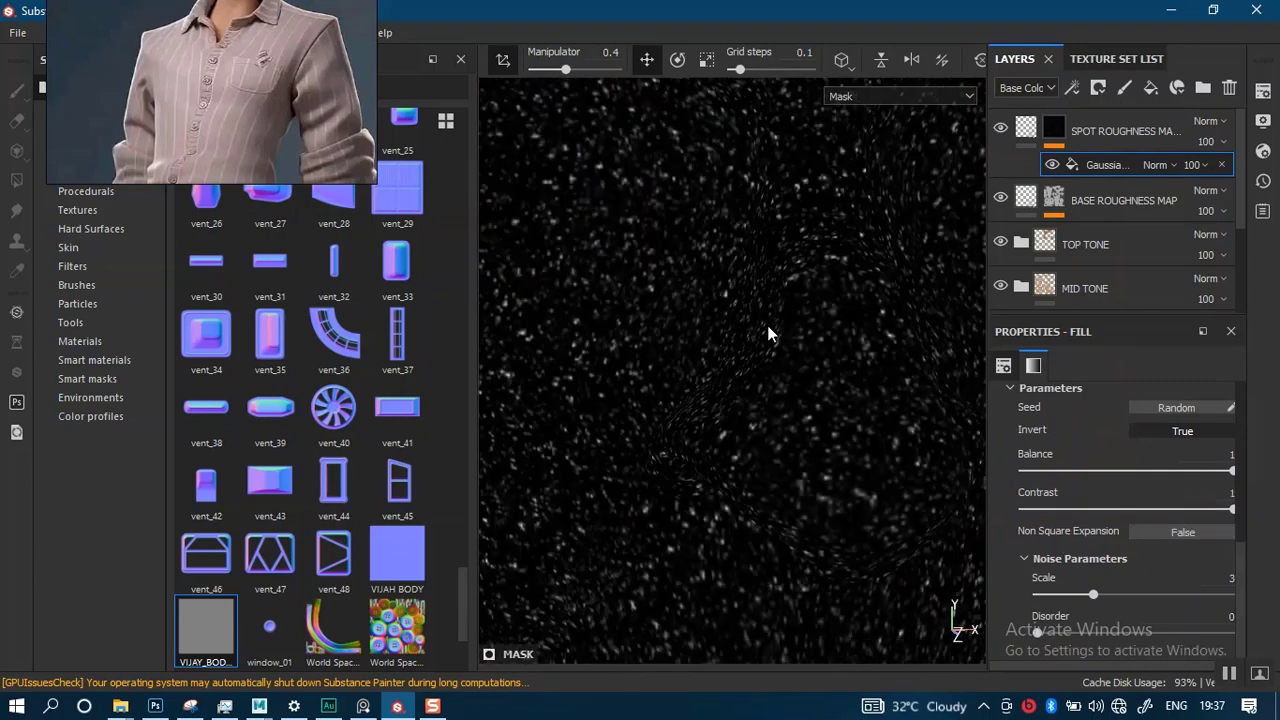
right_click_drag(754, 463, 745, 447, "alt")
middle_click_drag(745, 447, 717, 469, "alt")
left_click_drag(1148, 472, 1222, 478)
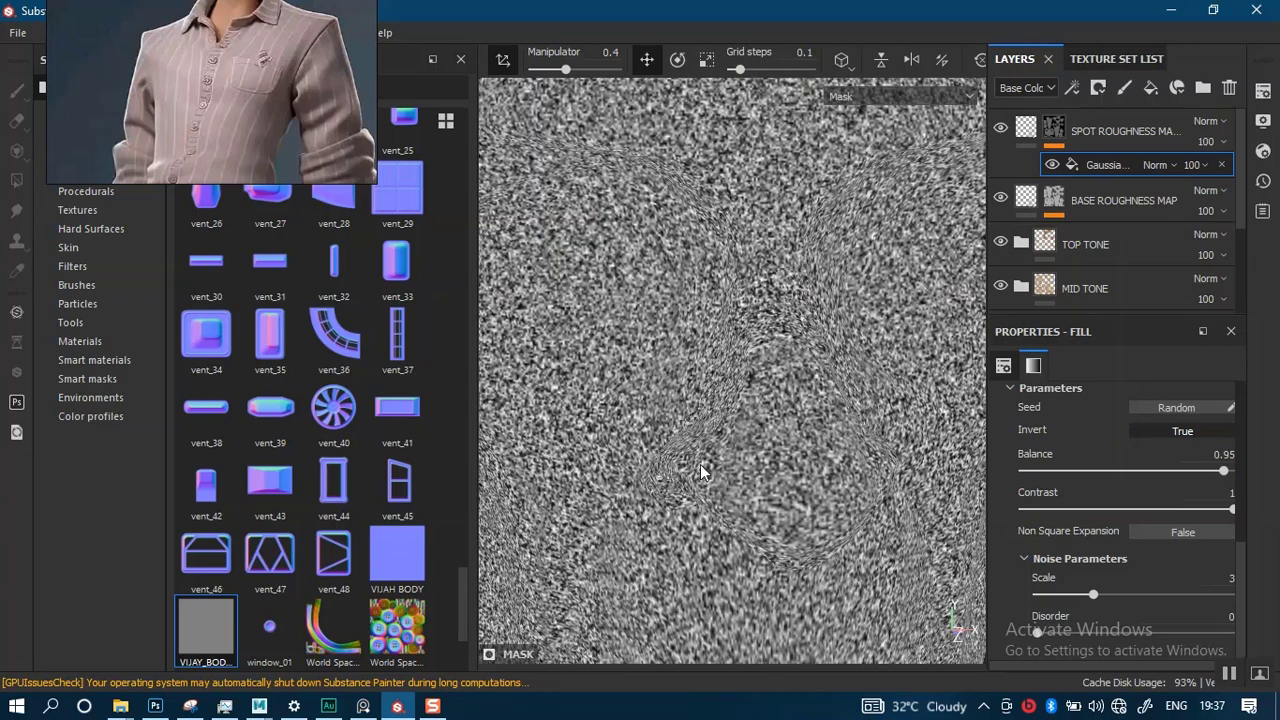
Return to the material display, check the skin under different lighting and set the BASE ROUGHNESS MAP layer's roughness to 0.375
key("m")
left_click_drag(766, 409, 782, 378, "alt")
right_click_drag(782, 378, 707, 394, "shift")
left_click_drag(825, 418, 811, 443, "alt")
left_click_drag(835, 313, 844, 344, "alt")
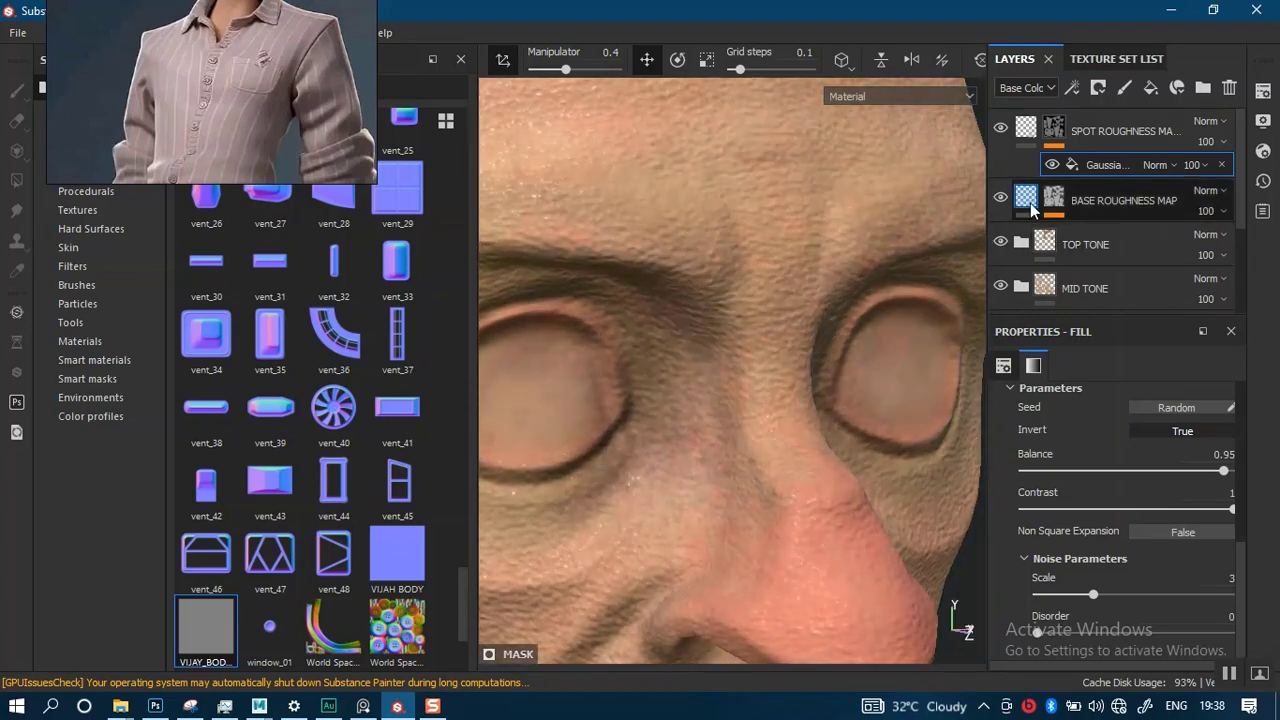
left_click(1026, 217)
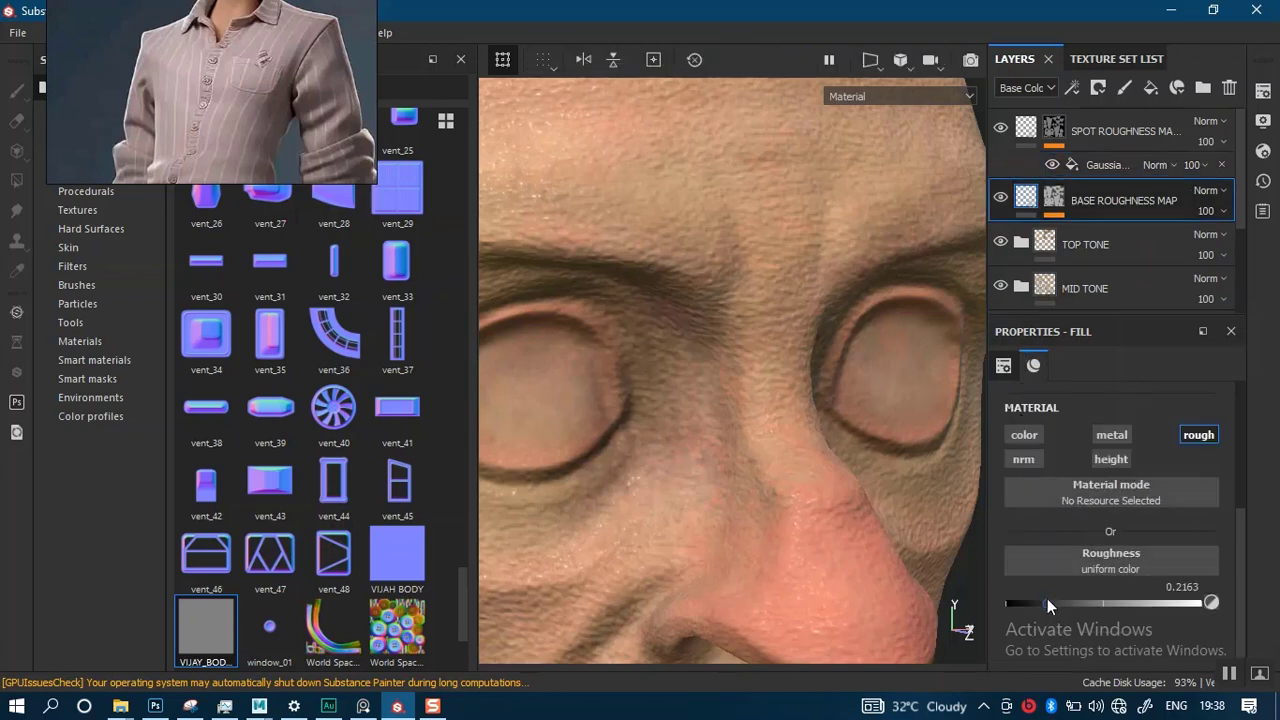
left_click_drag(1046, 600, 1079, 601)
Check the face's shine from several angles and set the SPOT ROUGHNESS MAP layer's opacity to 34
scroll(788, 432, "down", 2)
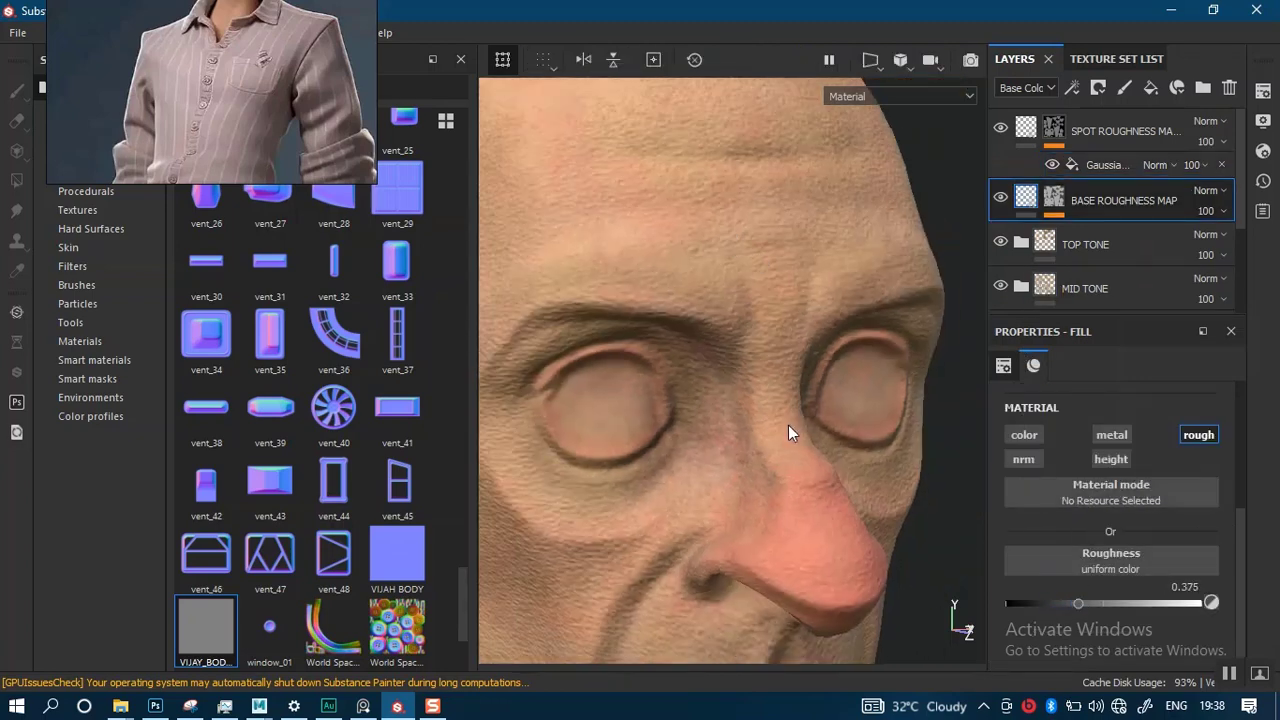
left_click_drag(783, 467, 812, 356, "alt")
left_click_drag(861, 404, 866, 364, "alt")
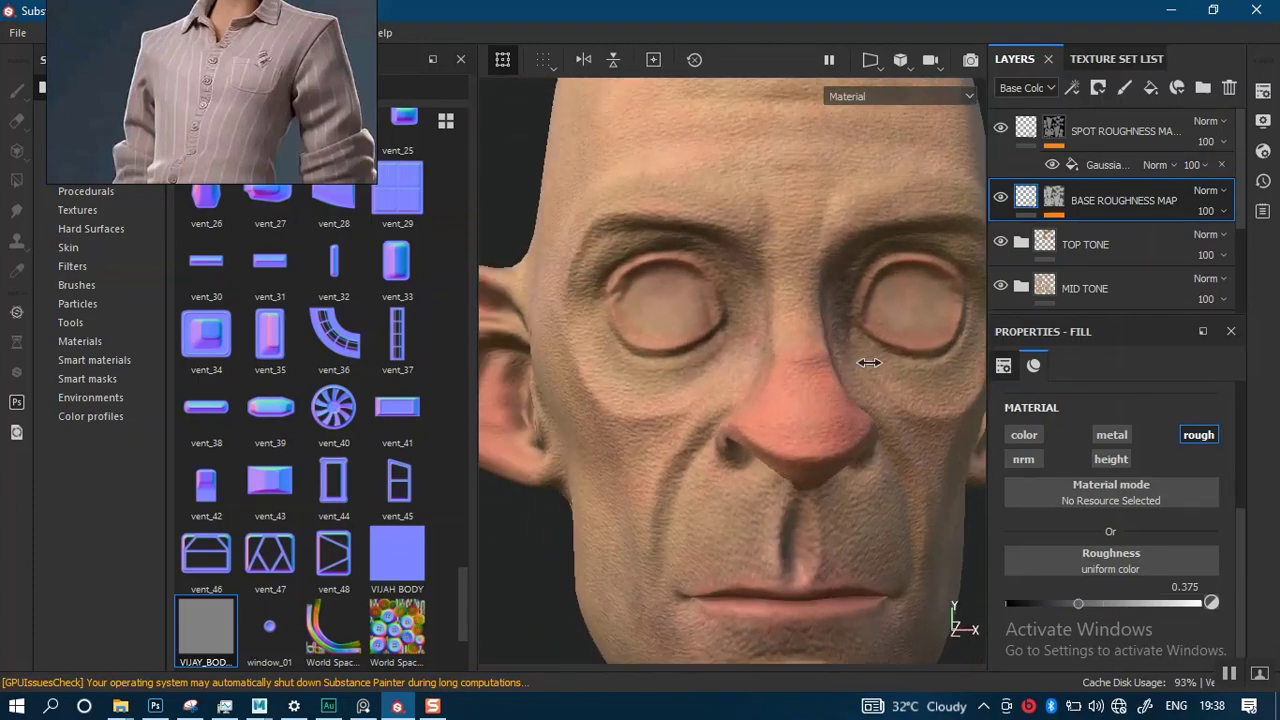
right_click_drag(868, 363, 753, 394, "shift")
left_click_drag(753, 396, 801, 345, "alt")
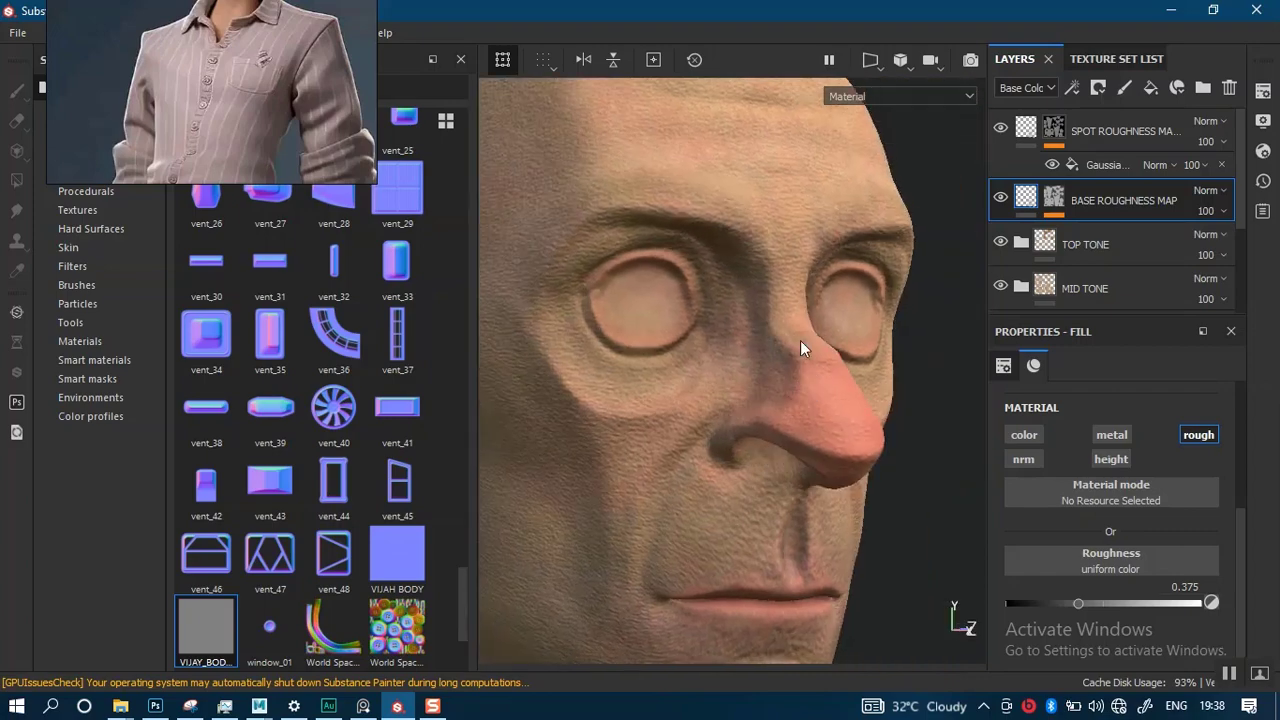
right_click_drag(801, 345, 790, 415, "alt")
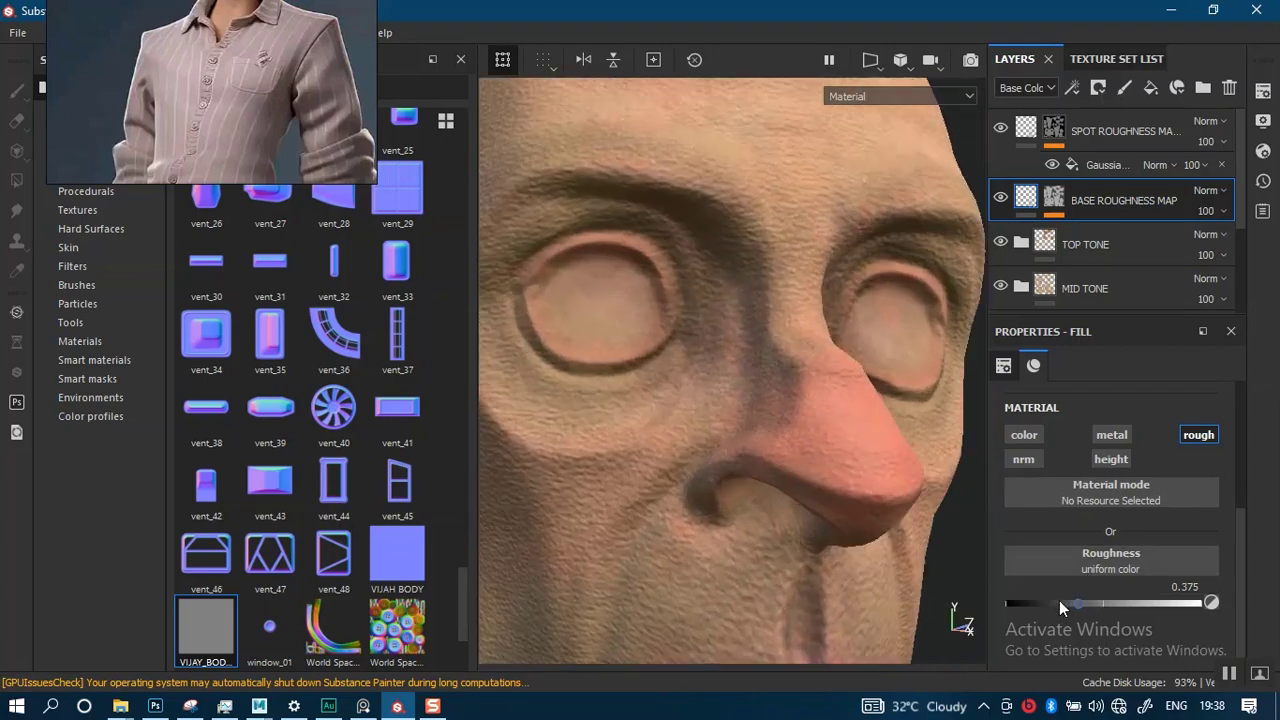
left_click(1222, 142)
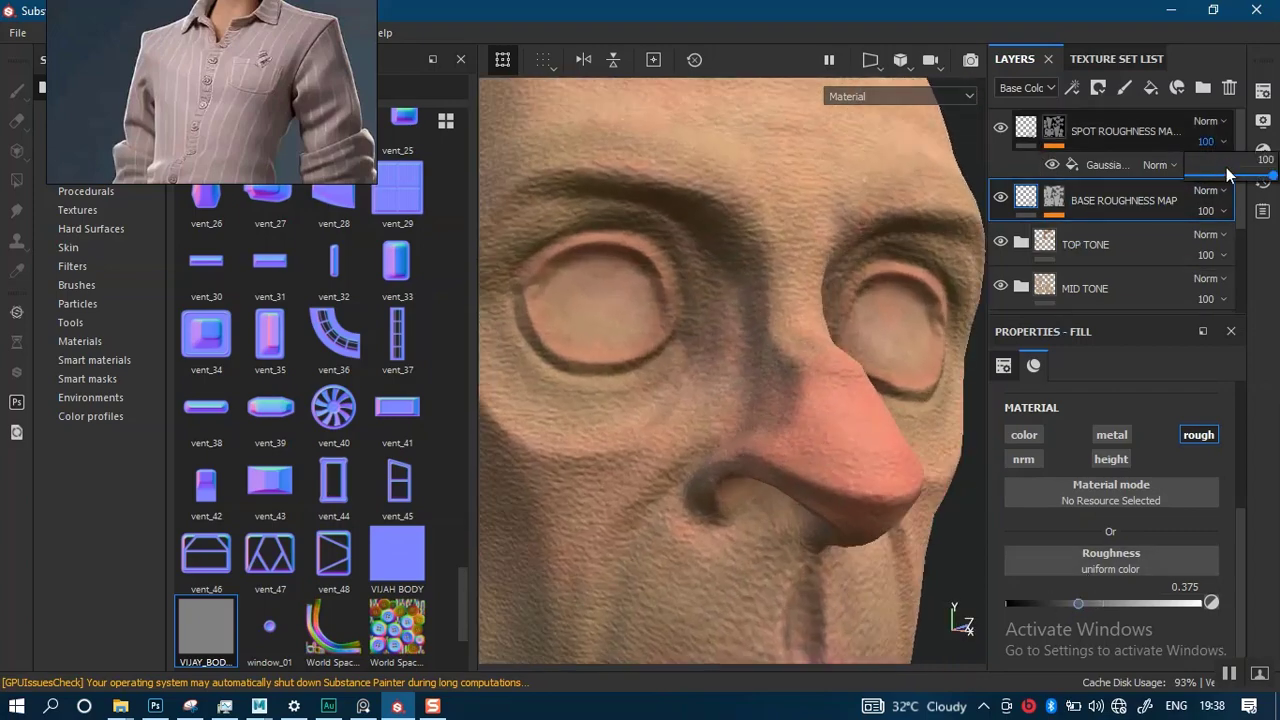
left_click(1221, 176)
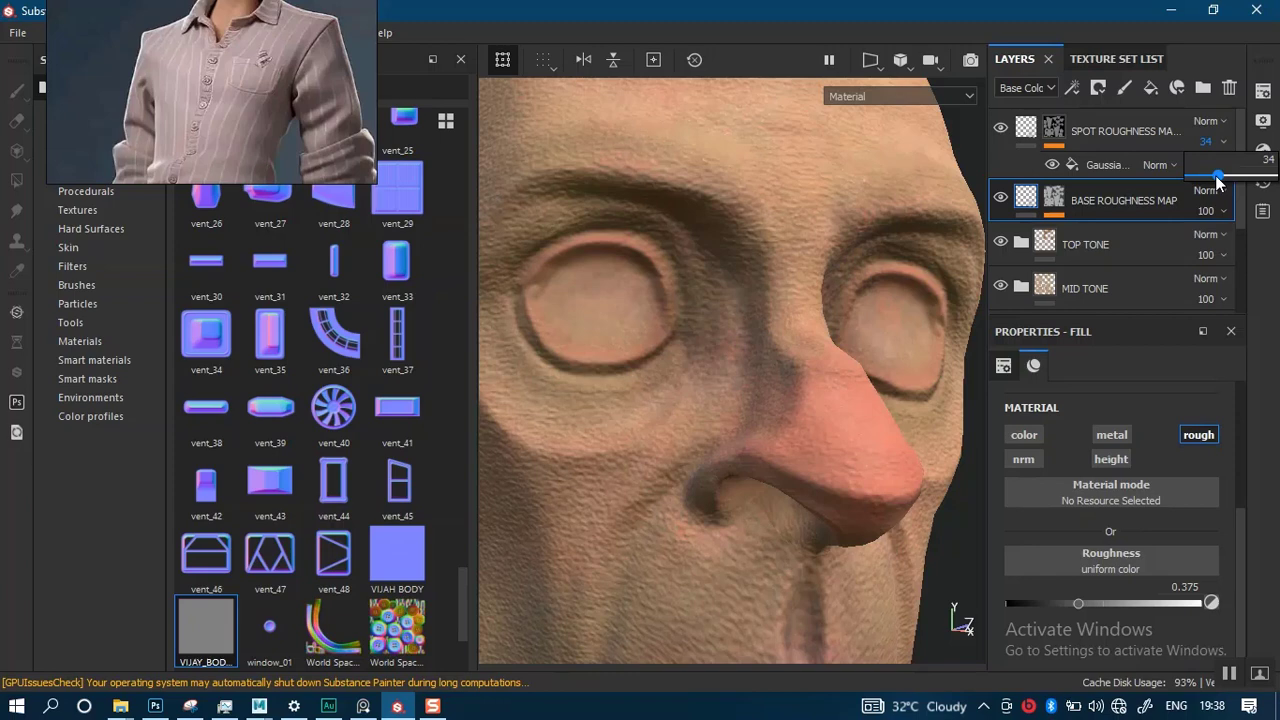
Set the SPOT ROUGHNESS MAP layer's opacity to 100 and its Gaussian Spots 2 mask effect's opacity to 22, checking the forehead
left_click_drag(1217, 177, 1275, 175)
left_click(1225, 143)
middle_click_drag(751, 260, 809, 340)
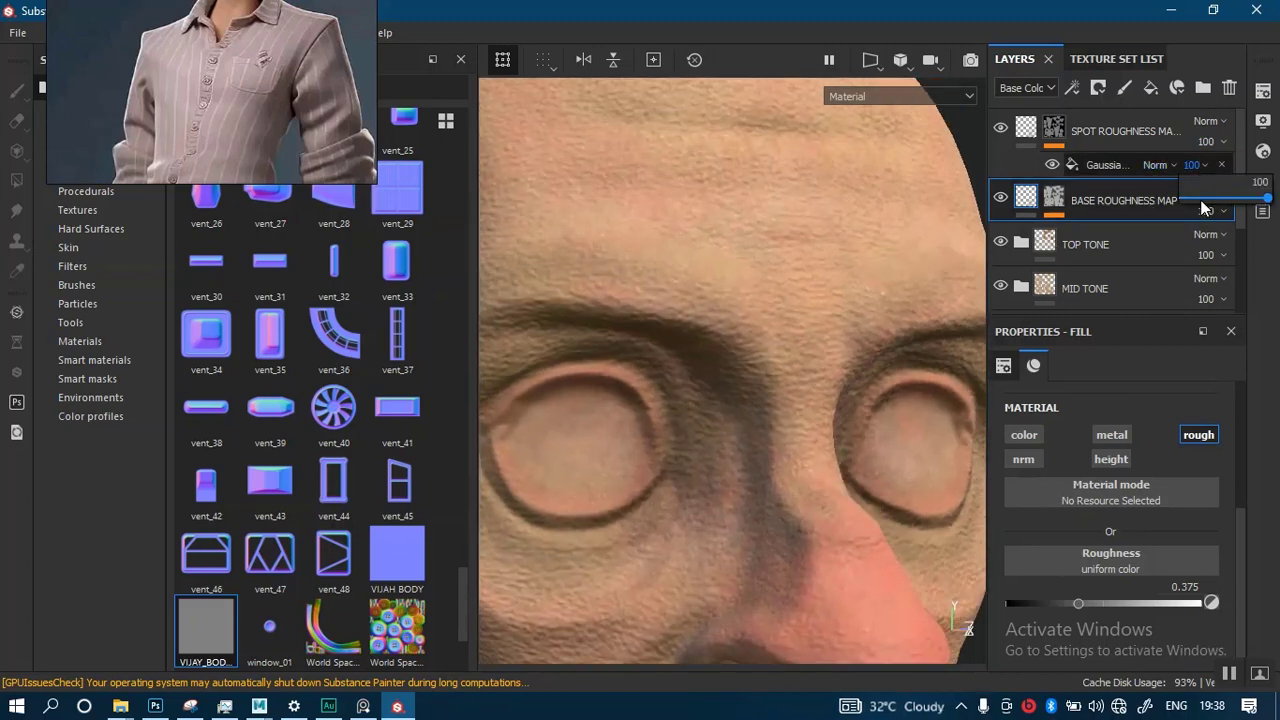
mouse_move(1207, 196)
left_mouse_down()
mouse_move(1173, 205)
mouse_move(1214, 205)
mouse_move(1200, 201)
left_mouse_up()
middle_click_drag(760, 345, 849, 449)
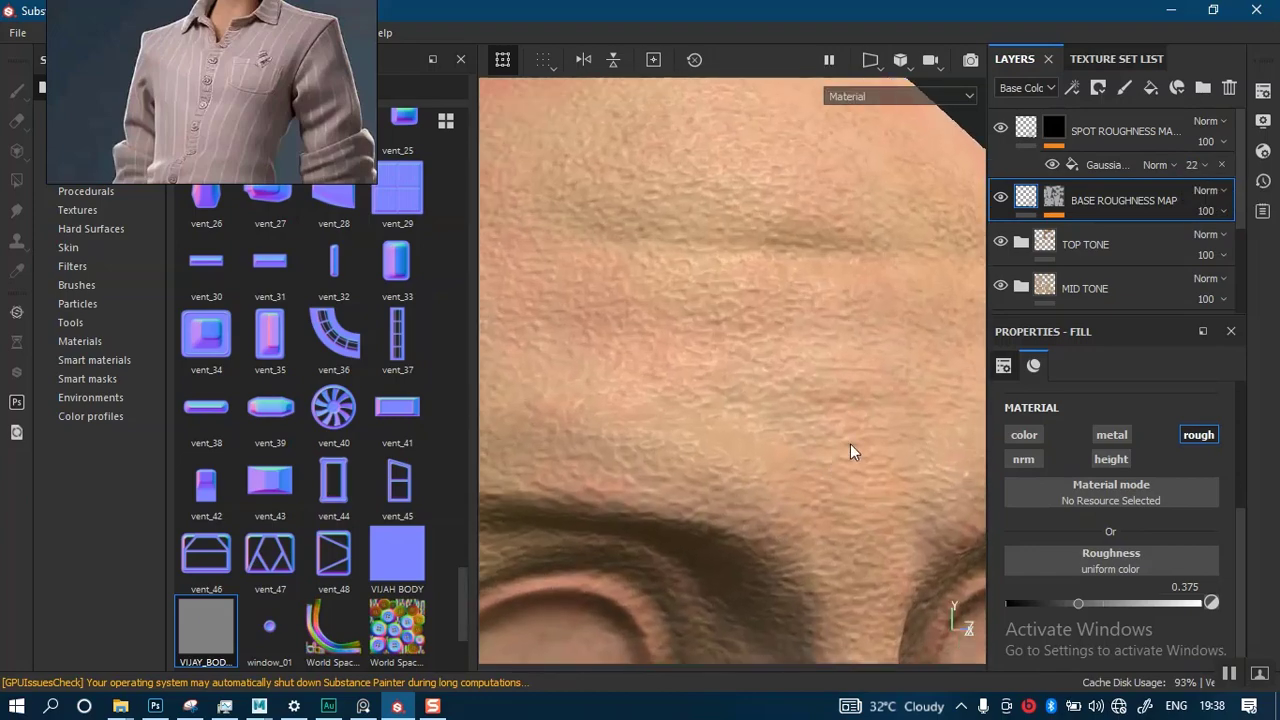
scroll(860, 411, "down", 6)
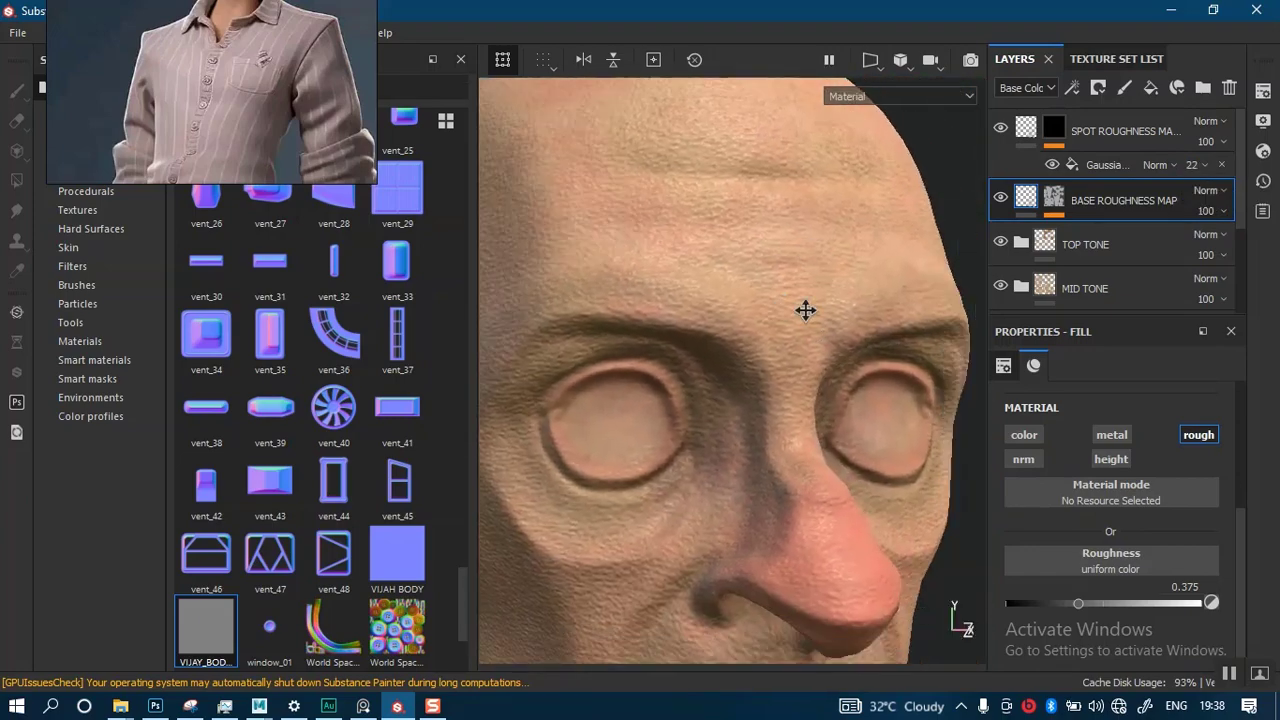
mouse_move(867, 341)
right_mouse_down("shift")
mouse_move(808, 346)
mouse_move(851, 337)
mouse_move(820, 358)
mouse_move(857, 357)
right_mouse_up("shift")
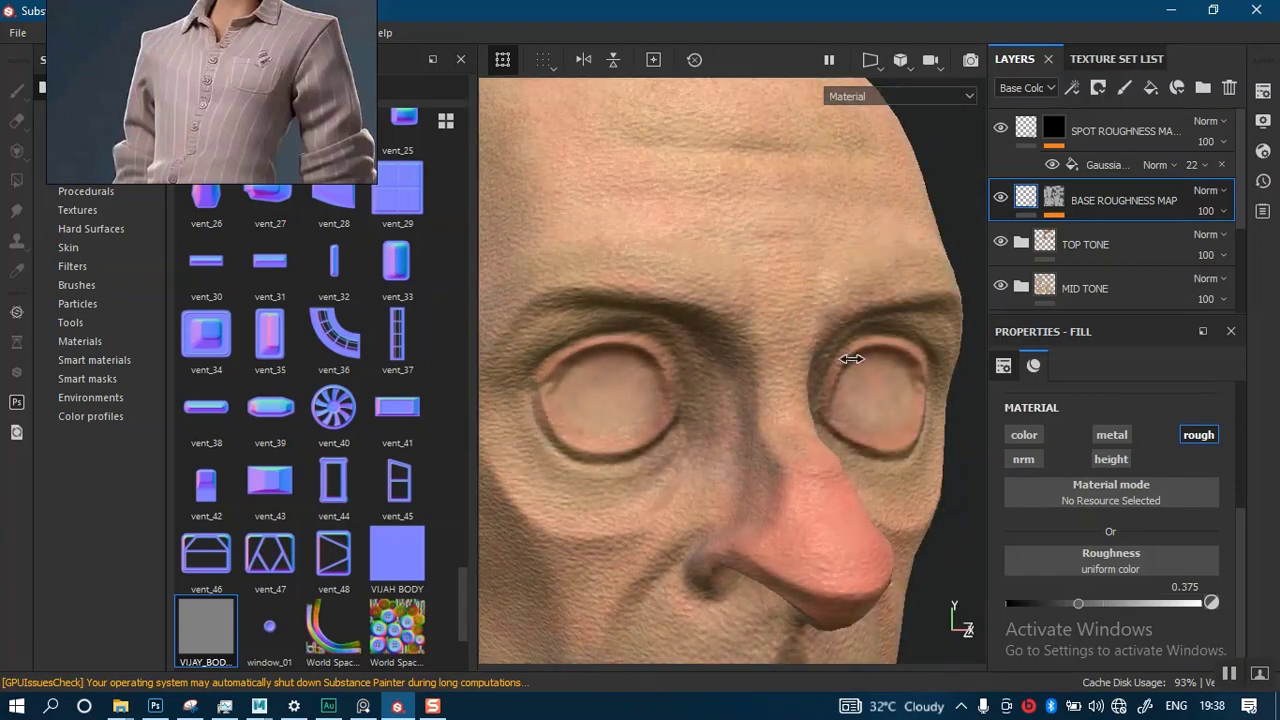
Try the Gaussian Spots 2 mask effect at 51 opacity under different lighting, and settle on an opacity of 33
left_click(1174, 166)
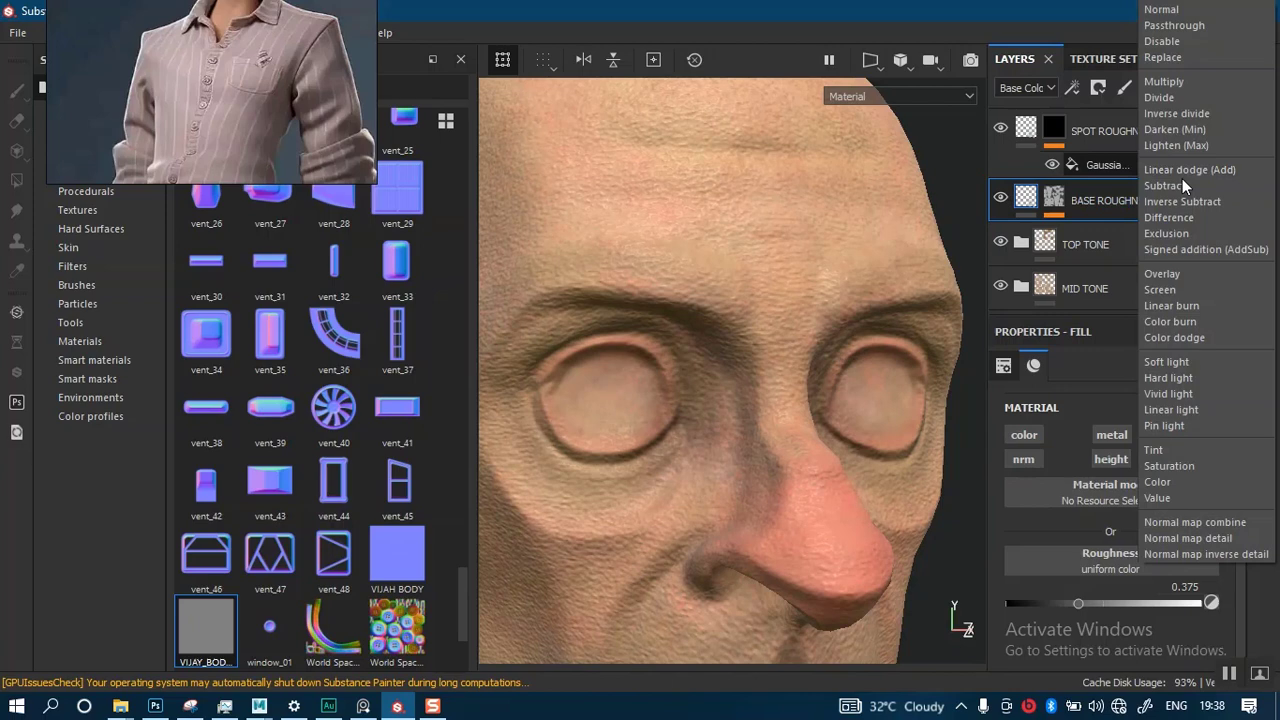
left_click(1100, 46)
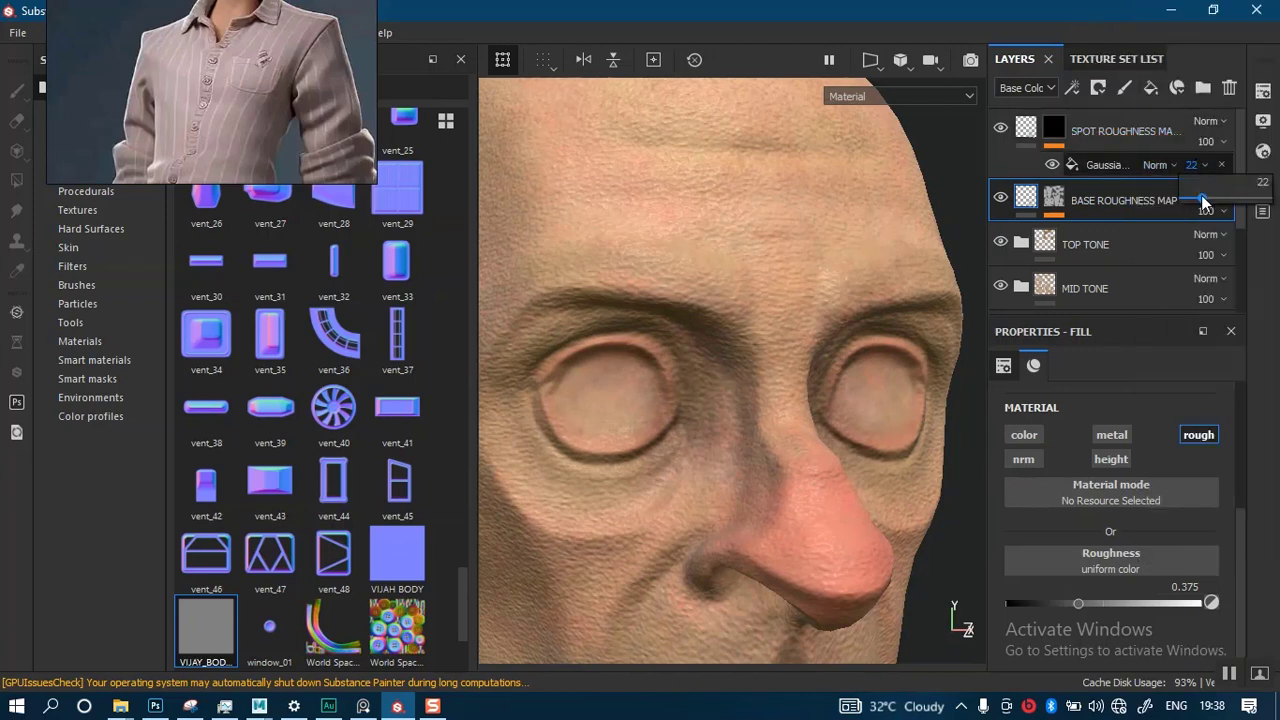
left_click_drag(1203, 202, 1231, 204)
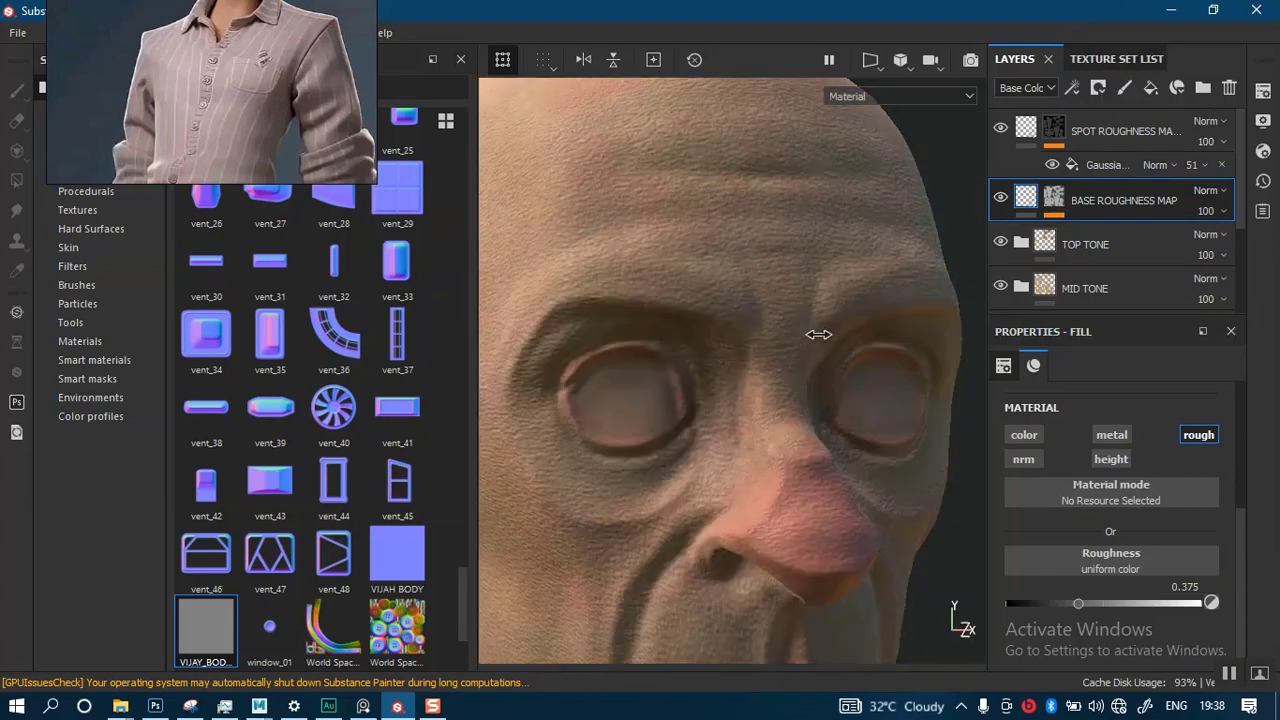
right_click_drag(818, 334, 969, 338, "shift")
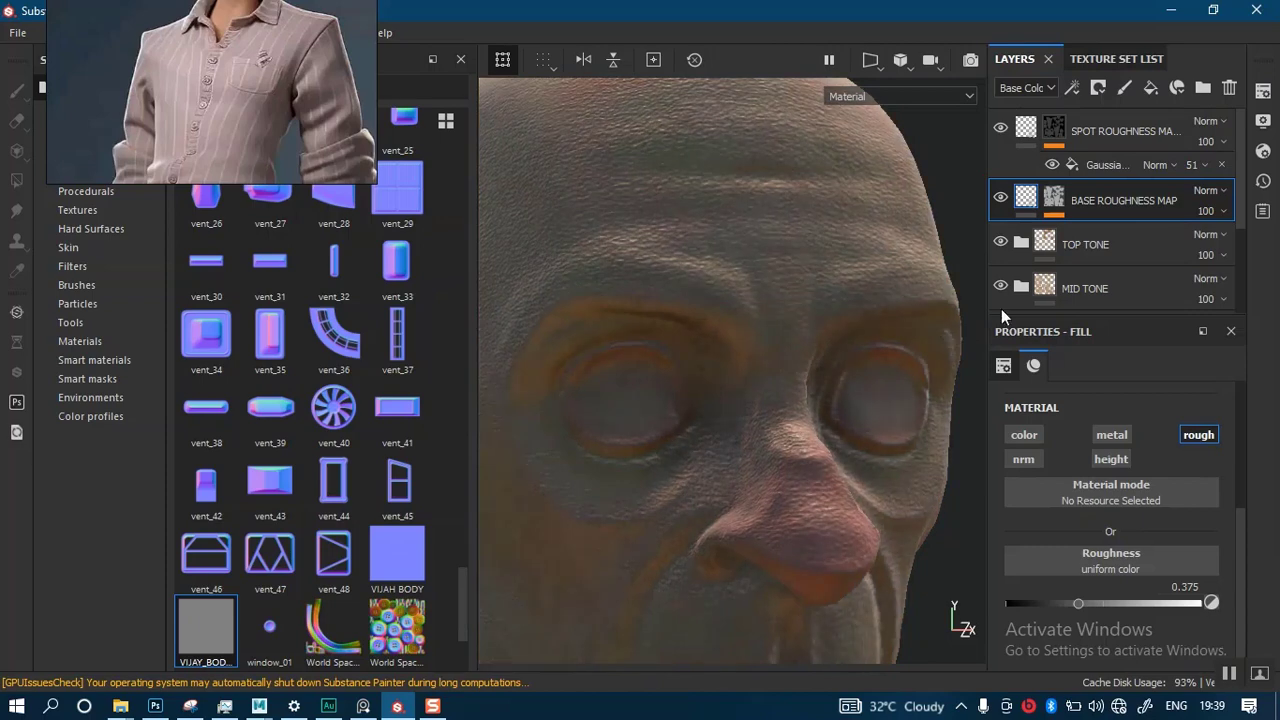
left_click(1203, 166)
left_click_drag(1222, 199, 1214, 199)
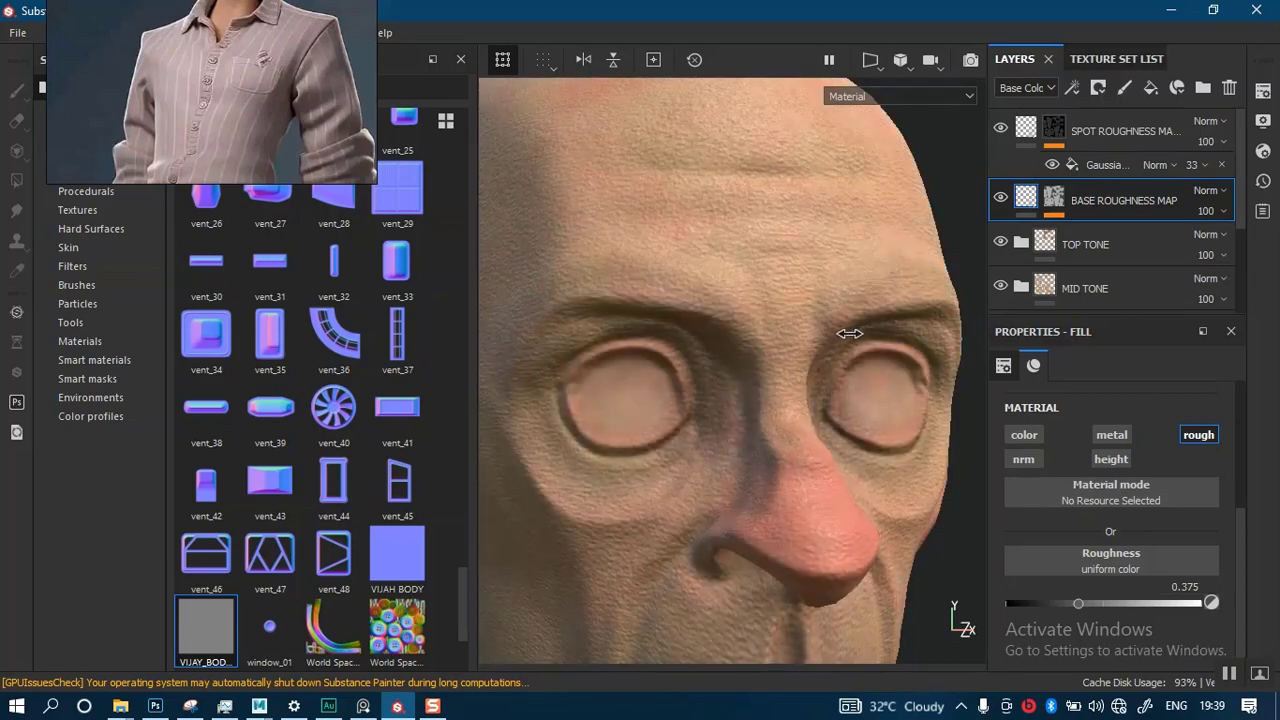
Examine the skin's shine on the face, neck and head profile from several angles and under different lighting
scroll(800, 349, "down", 5)
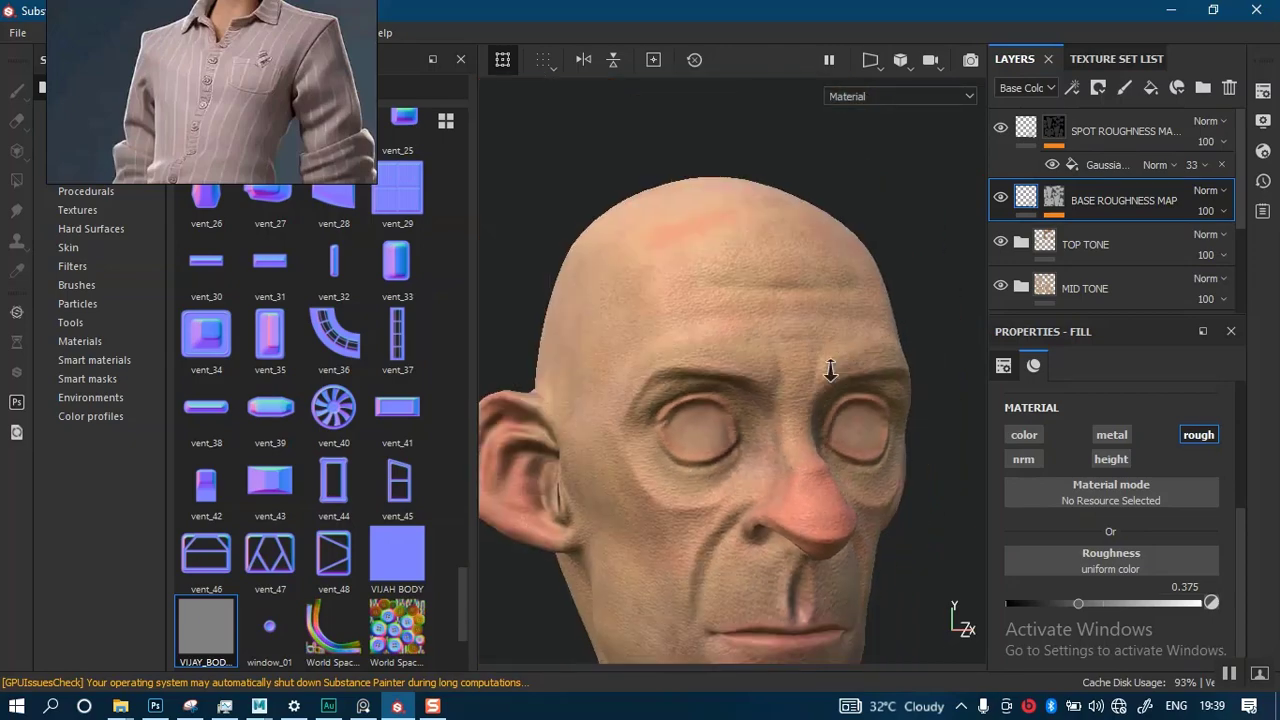
left_click_drag(777, 250, 812, 316, "alt")
scroll(819, 450, "up", 2)
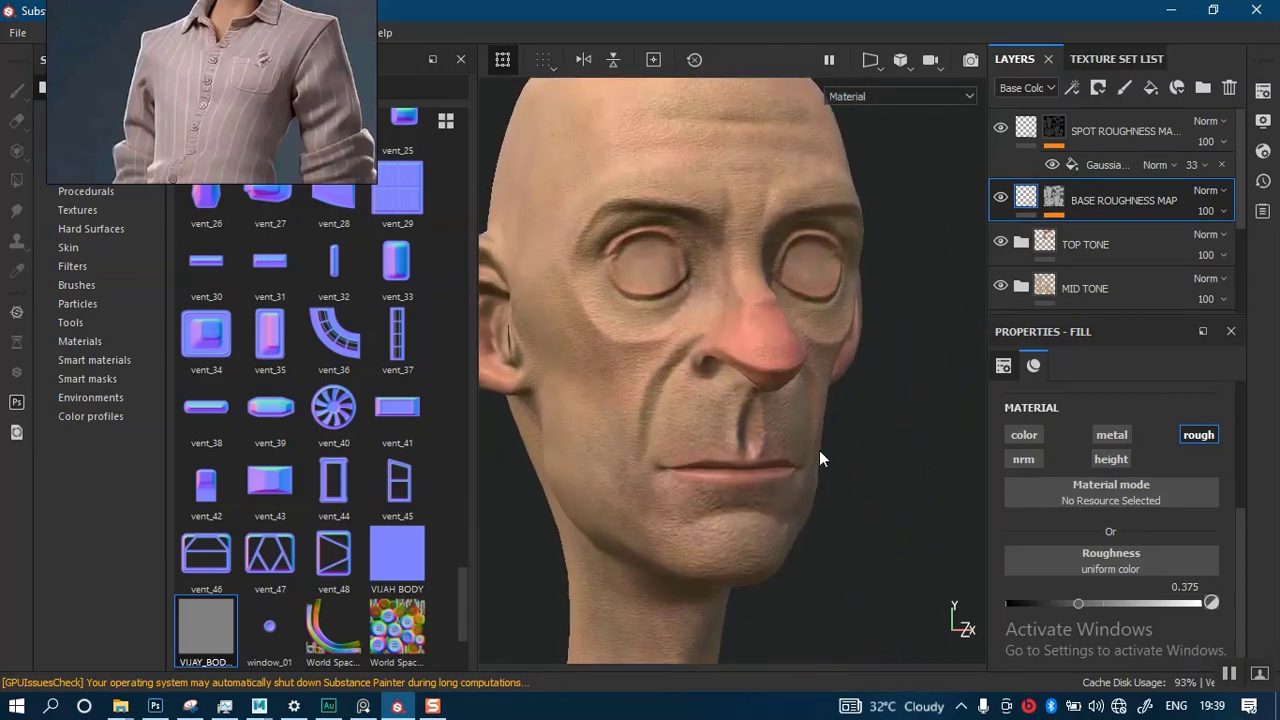
middle_click_drag(819, 450, 825, 341, "alt")
left_click_drag(825, 341, 836, 360, "alt")
right_click_drag(866, 413, 709, 440, "shift")
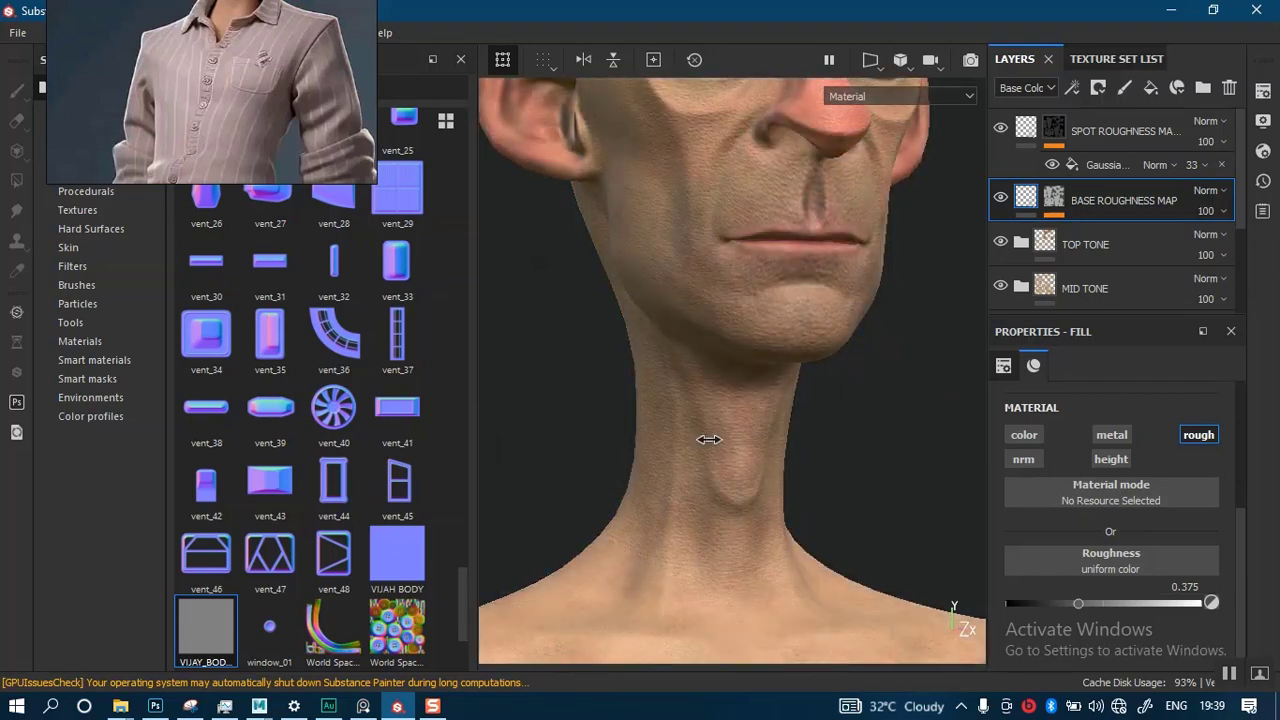
middle_click_drag(771, 362, 779, 585, "alt")
scroll(800, 491, "up", 2)
left_click_drag(800, 491, 831, 460, "alt")
middle_click_drag(834, 408, 829, 590, "alt")
left_click_drag(835, 330, 891, 397, "alt")
right_click_drag(891, 397, 846, 418, "shift")
Cycle through the mask, normal and metallic channel displays and return to the material display to check the face's shine
key("c")
key("c")
key("c")
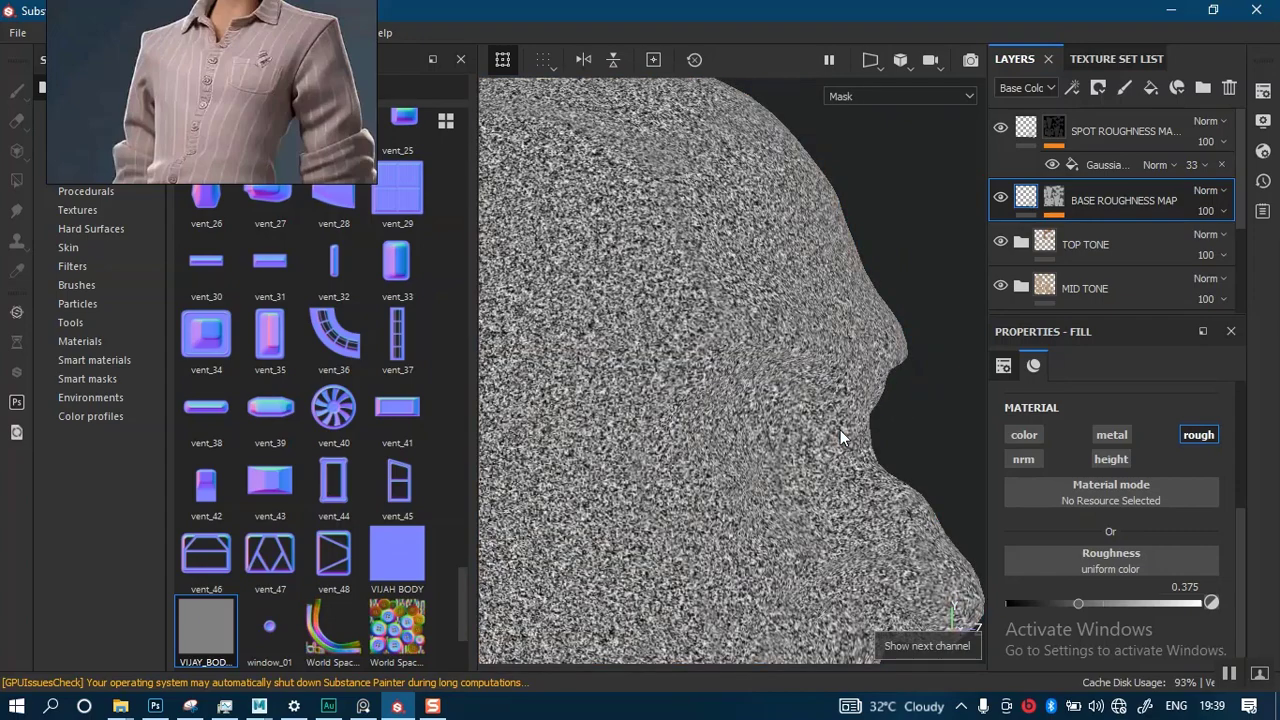
key("c")
key("c")
key("c")
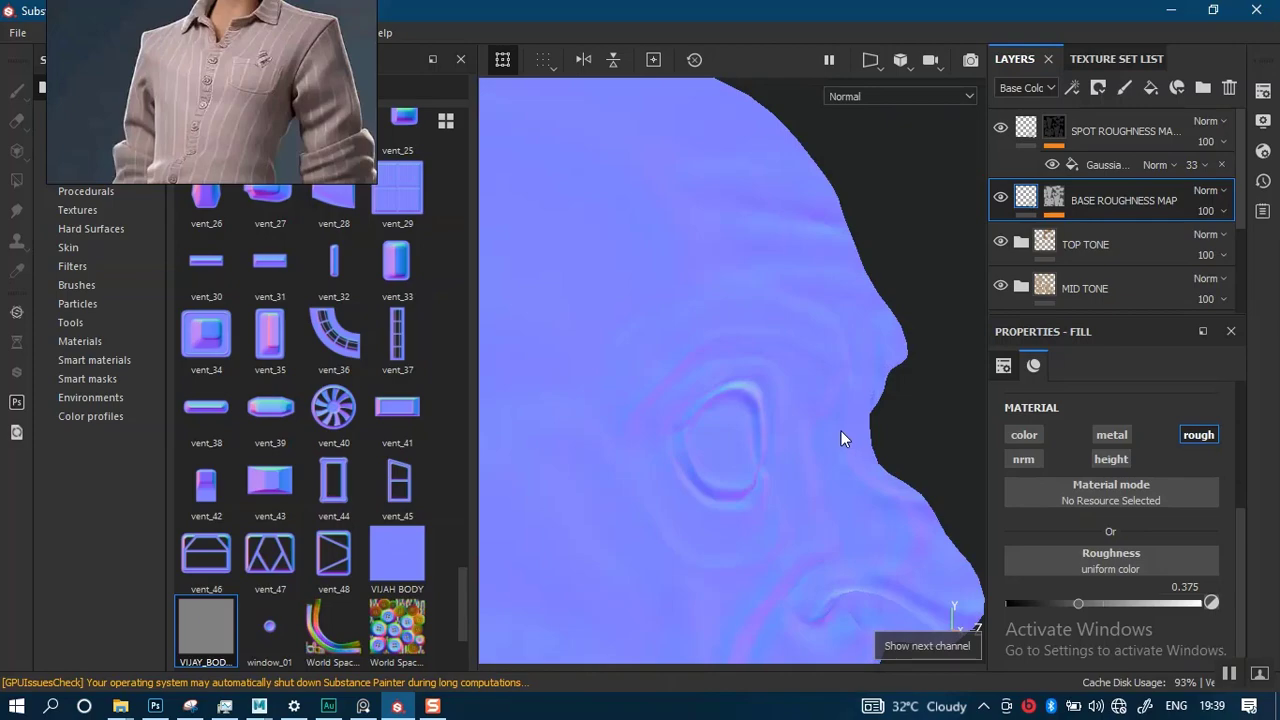
key("c")
key("c")
key("c")
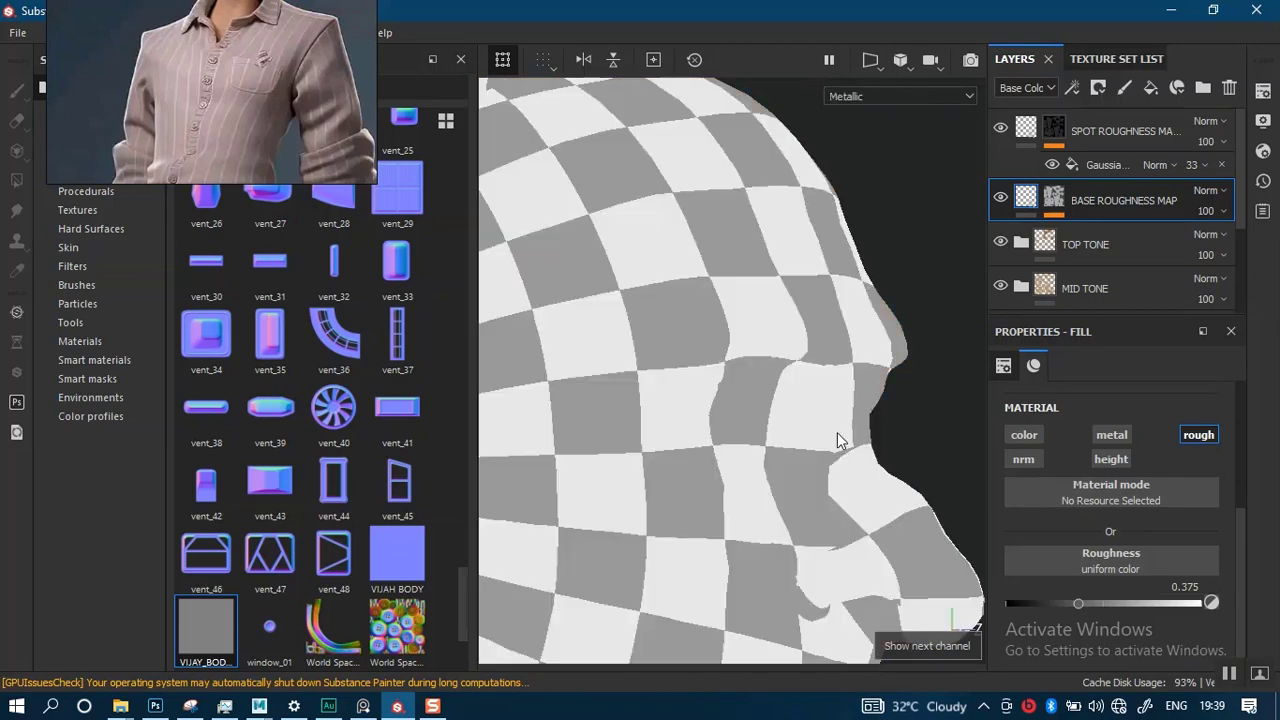
mouse_move(834, 382)
left_mouse_down("alt")
mouse_move(786, 409)
mouse_move(786, 386)
mouse_move(810, 455)
mouse_move(829, 403)
left_mouse_up("alt")
key("m")
right_click_drag(829, 403, 722, 394, "shift")
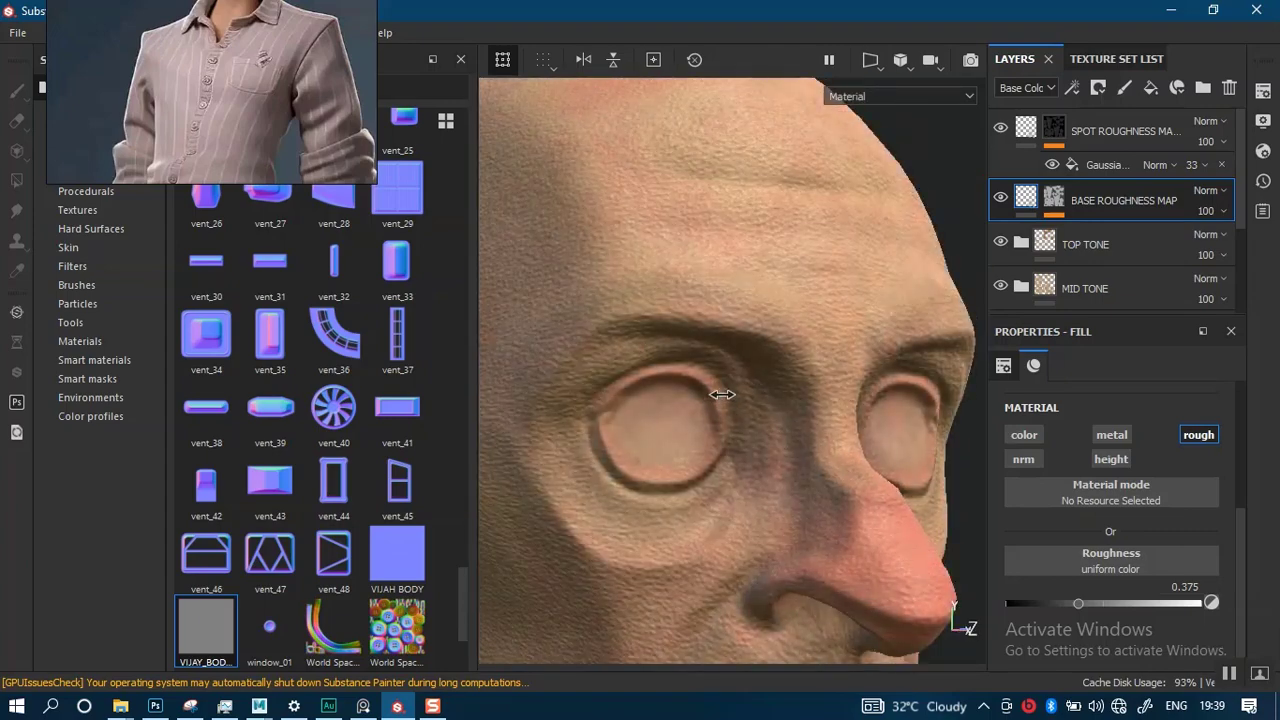
Discard the newly added fill layer and duplicate the SPOT ROUGHNESS MAP layer instead
right_click_drag(770, 205, 756, 405, "alt")
middle_click_drag(756, 405, 782, 390, "alt")
right_click_drag(782, 390, 845, 269, "alt")
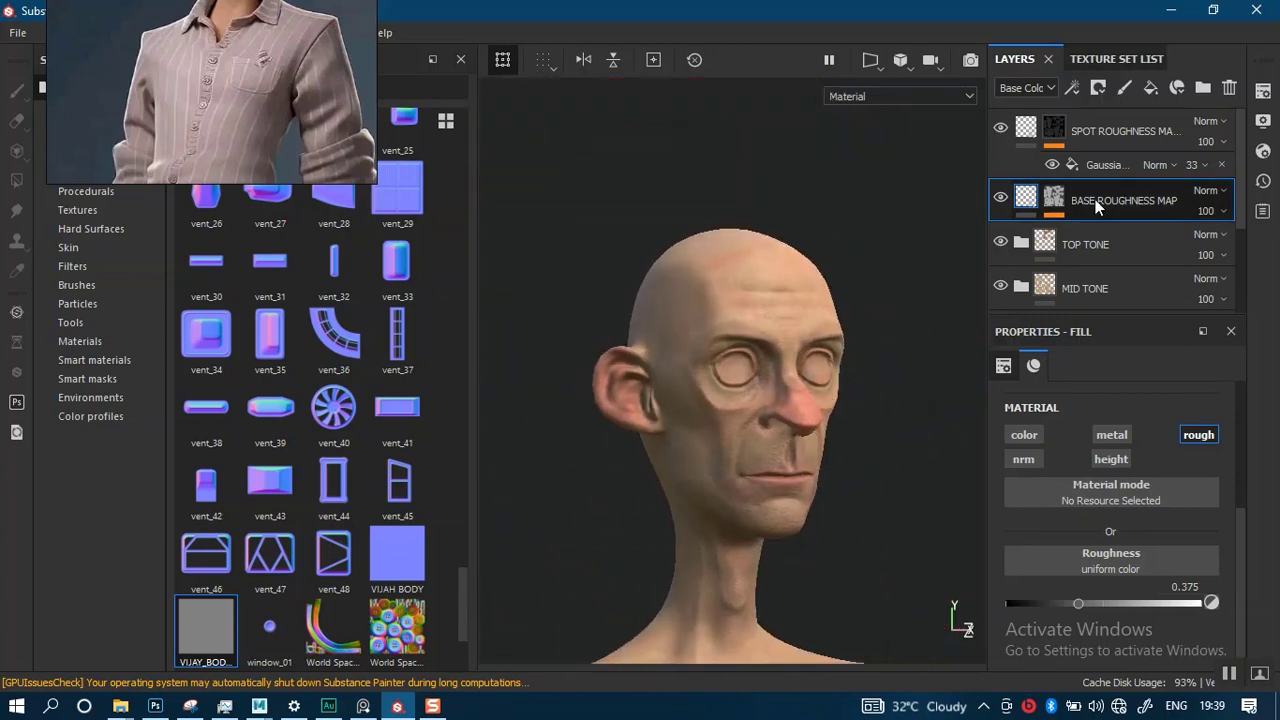
left_click(1108, 134)
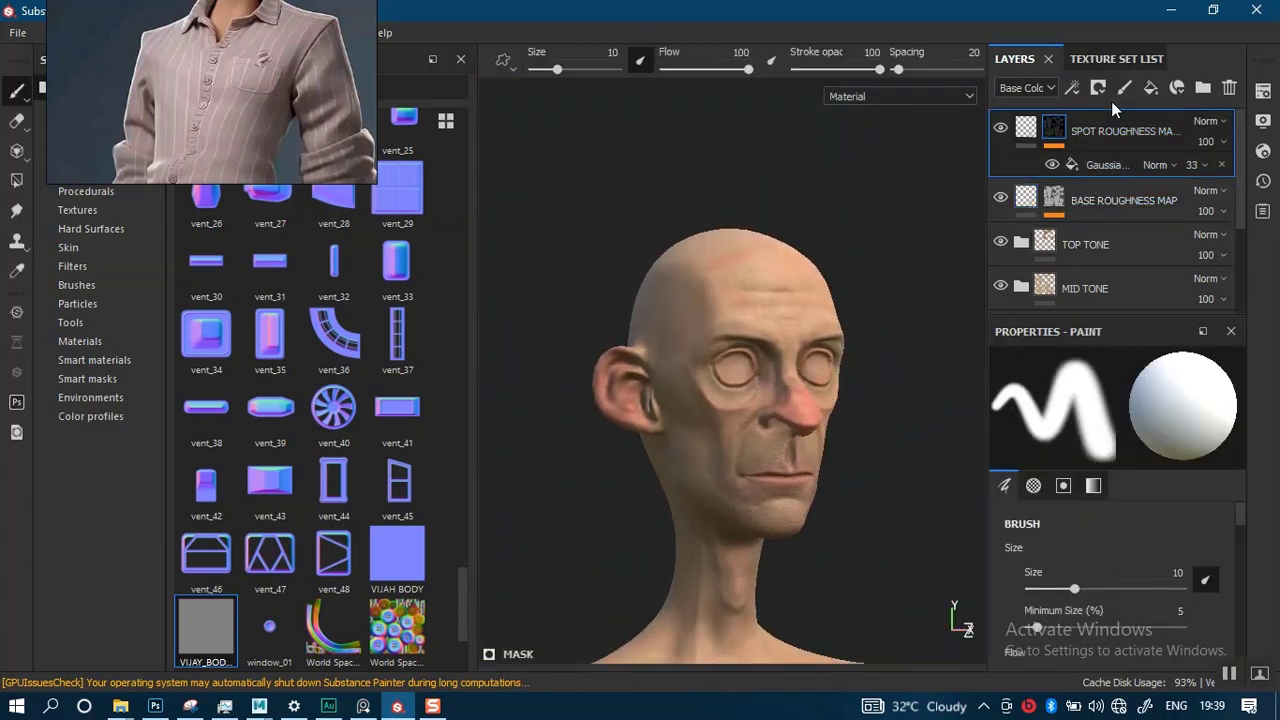
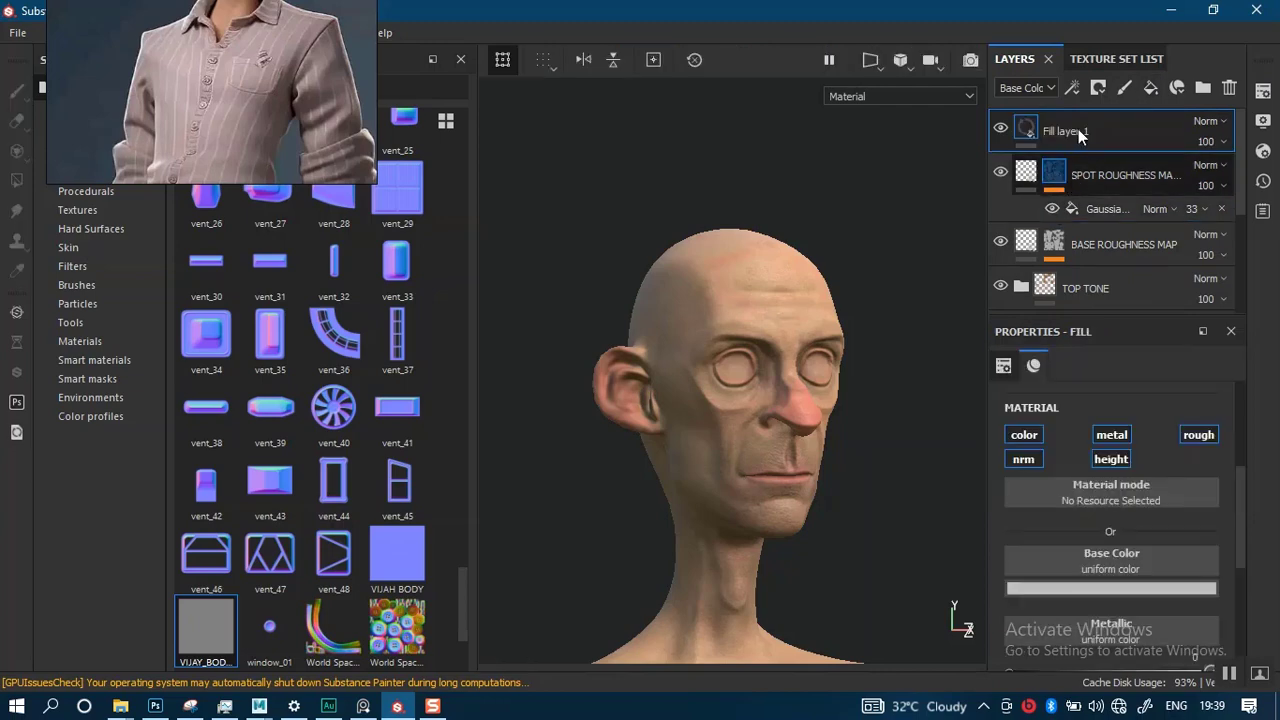
key("Delete")
key("ctrl+d")
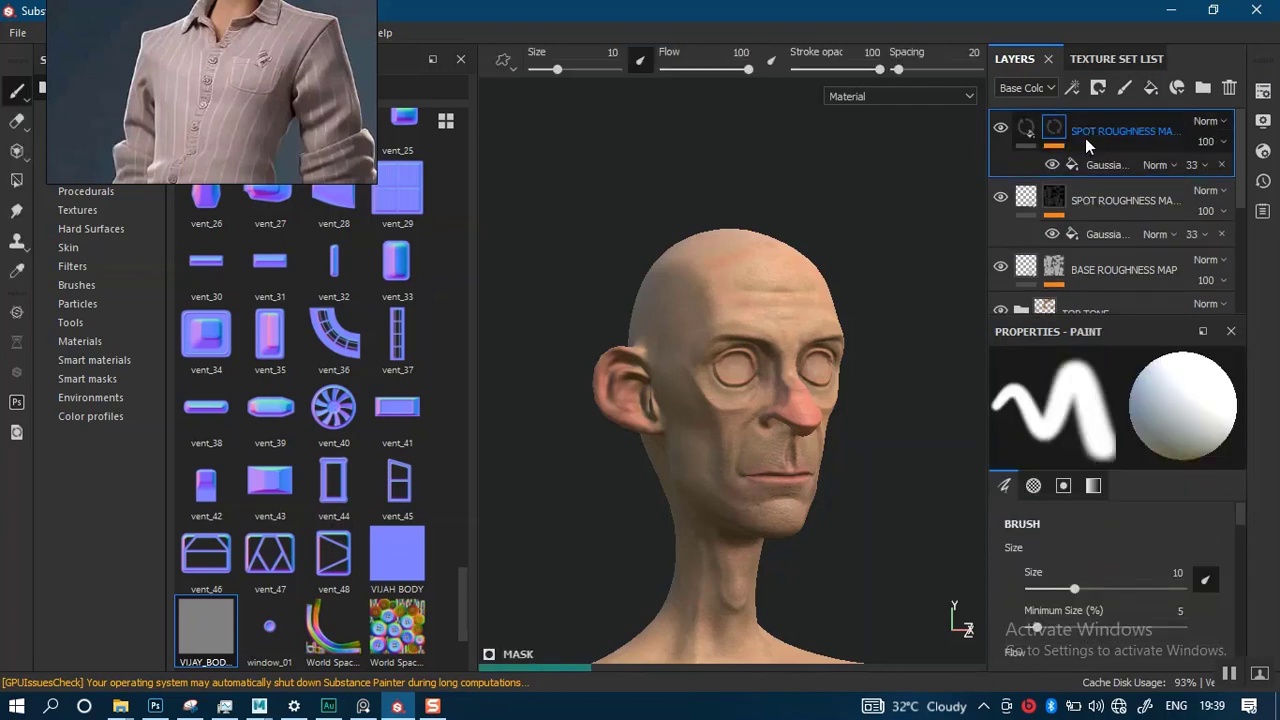
Rename the duplicated spot roughness layer as T ZONE
double_click(1093, 130)
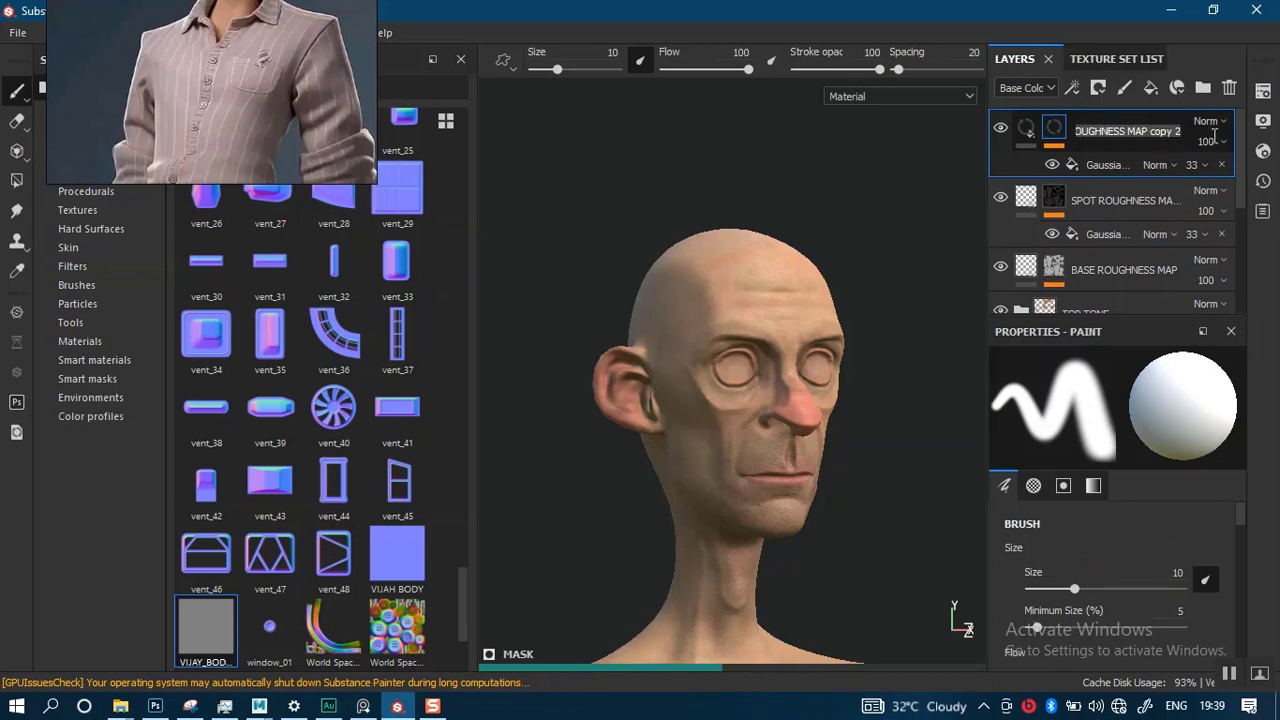
key("BackSpace")
key("BackSpace")
key("BackSpace")
key("BackSpace")
key("BackSpace")
key("BackSpace")
key("BackSpace")
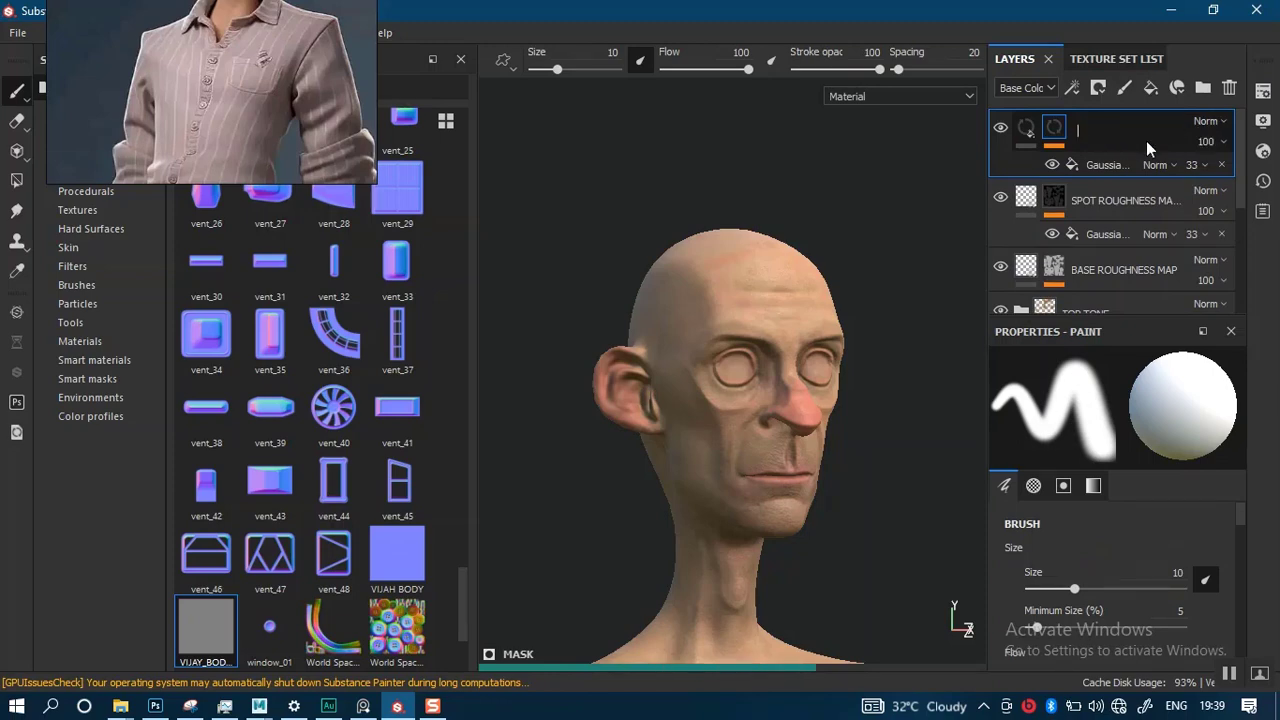
type("T ZONE")
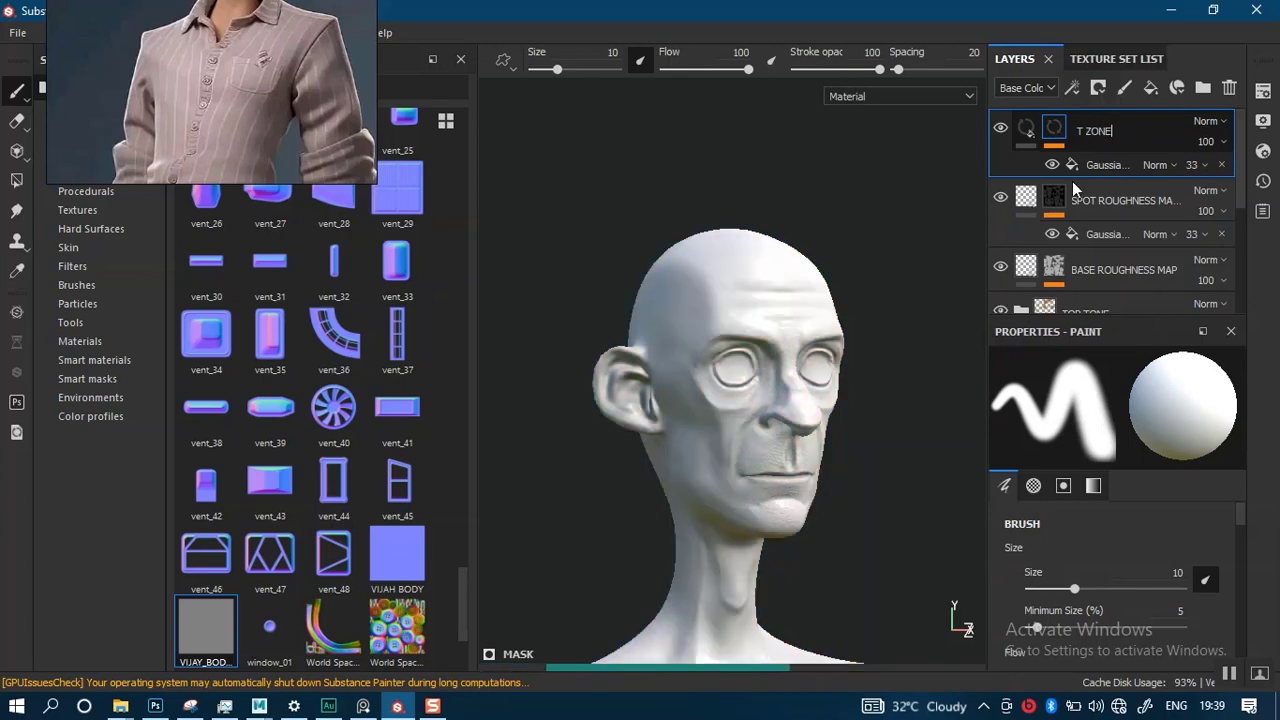
key("Return")
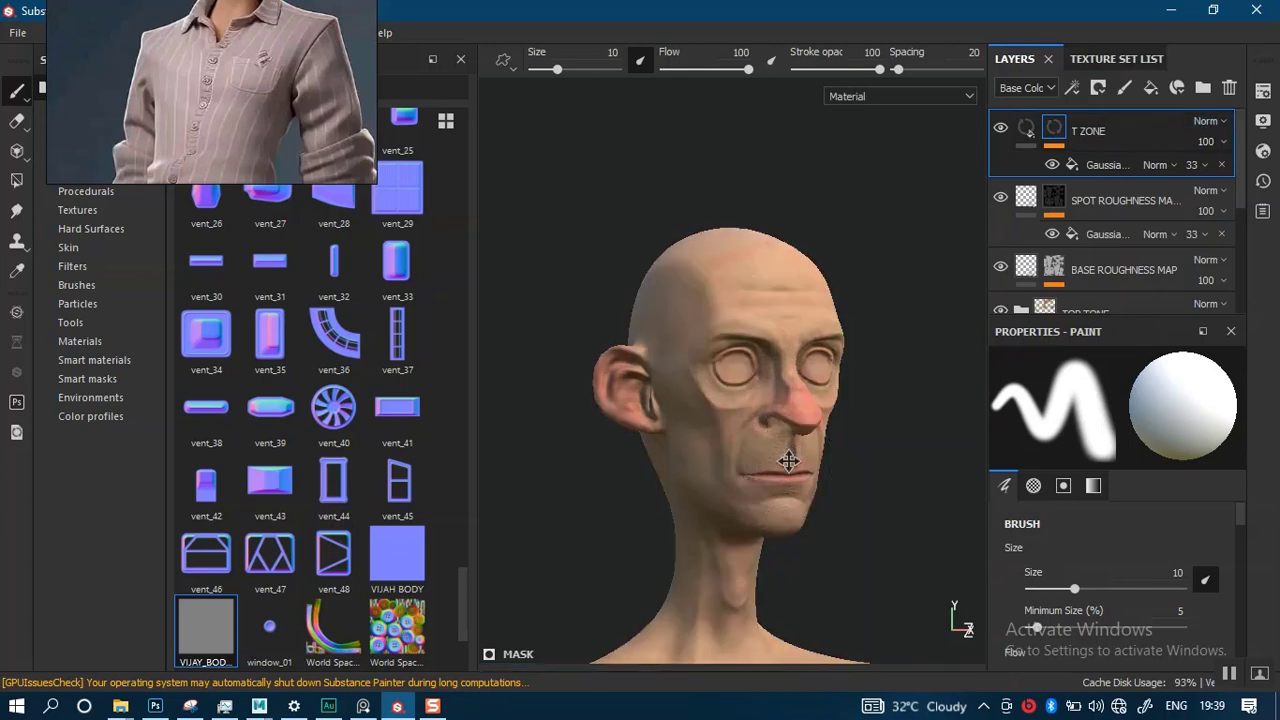
Remove the Gaussian Spots 2 effect from the T ZONE layer's mask and set the layer's roughness to 0.2115
left_click_drag(791, 457, 826, 431, "alt")
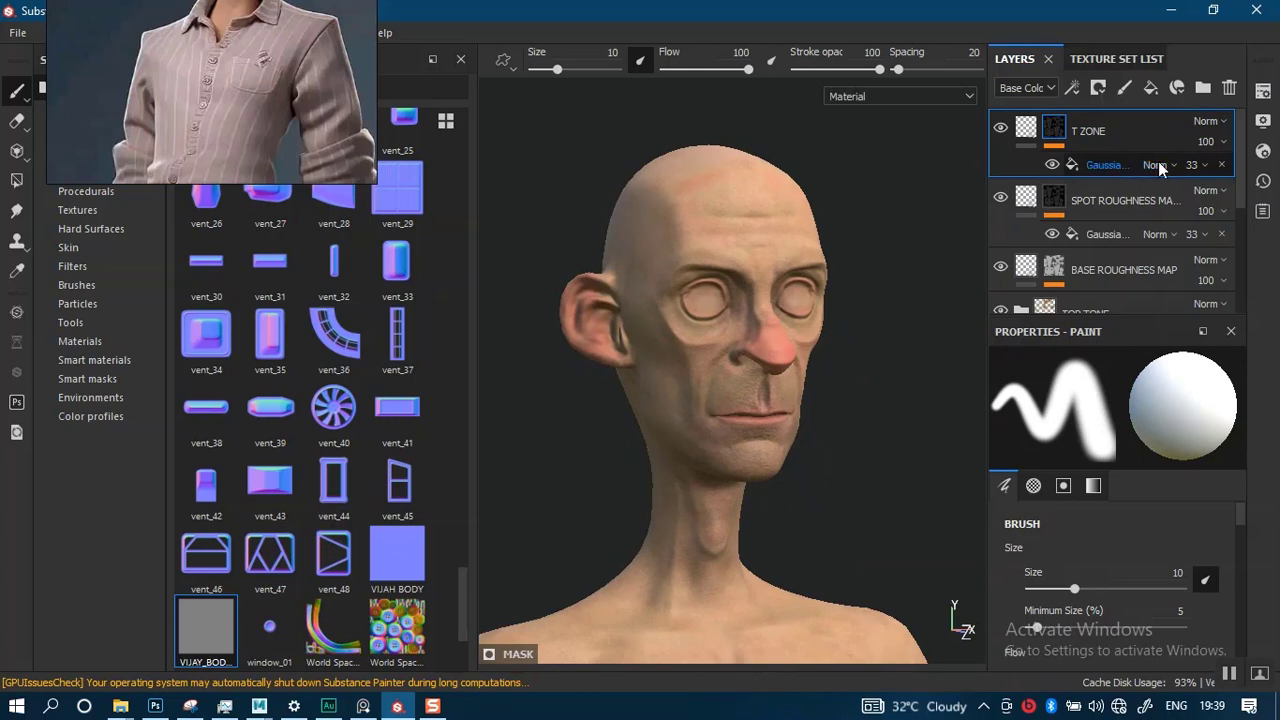
left_click(1222, 166)
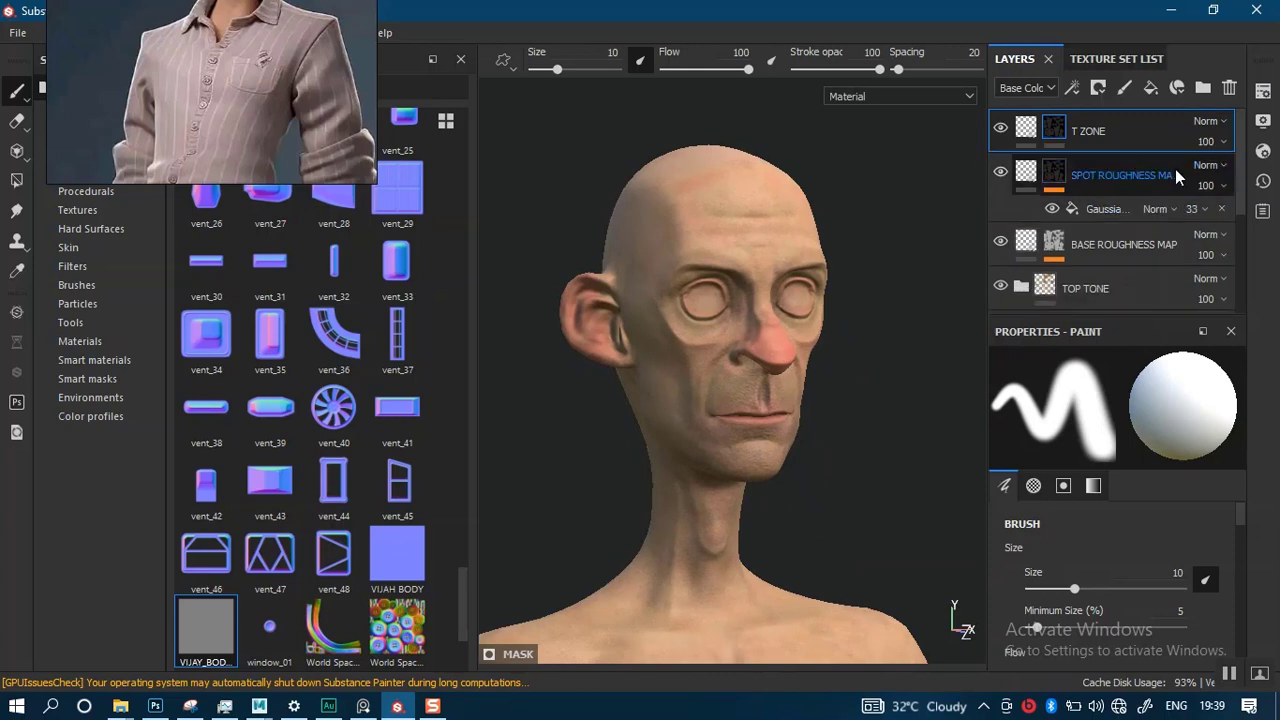
left_click(1030, 131)
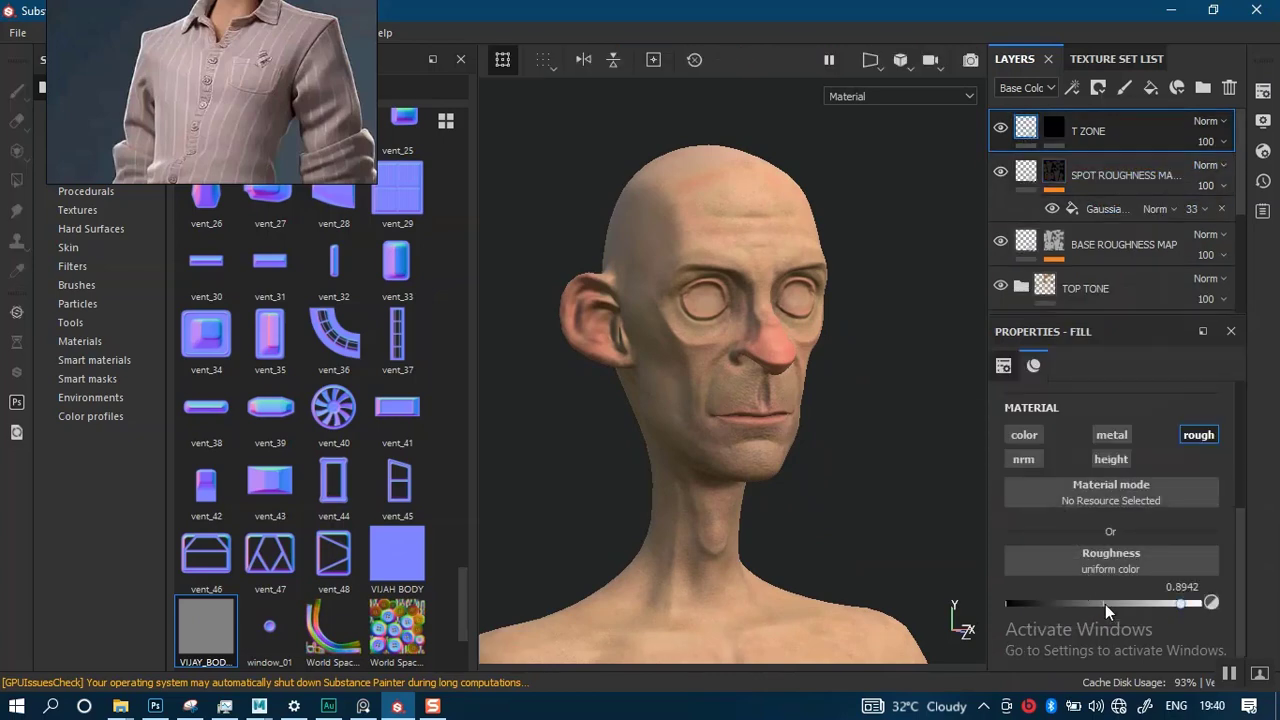
left_click_drag(1116, 602, 1040, 607)
right_click_drag(795, 366, 800, 381, "alt")
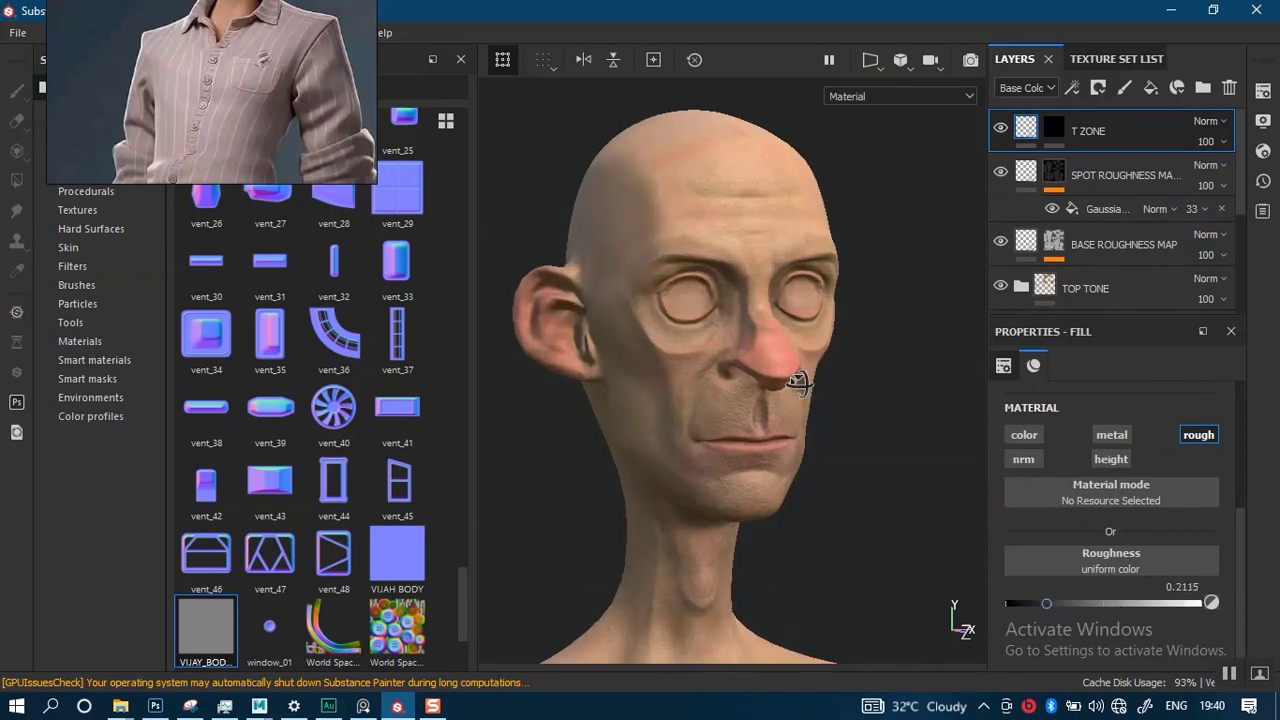
left_click_drag(800, 381, 776, 380, "alt")
Target the T ZONE layer's mask for painting, search the brushes for DIRT and choose the Dirt 1 brush
left_click(1055, 129)
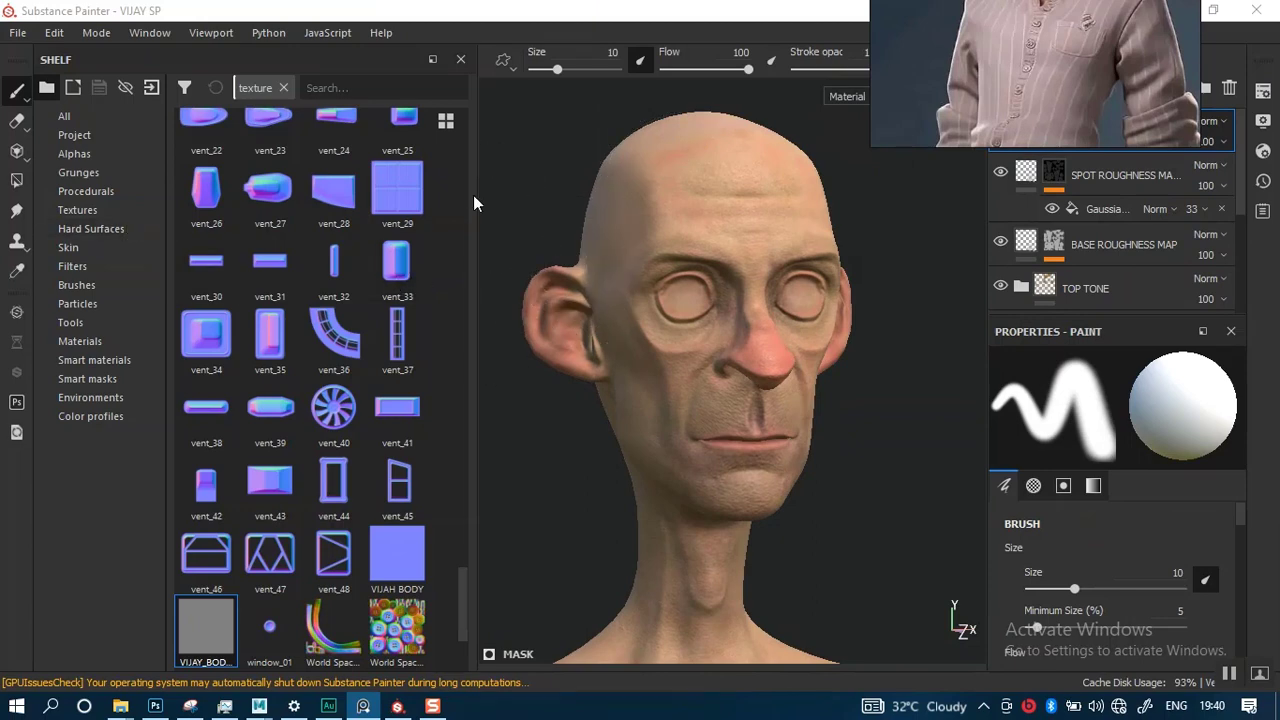
middle_click_drag(663, 319, 660, 340, "alt")
right_click_drag(660, 340, 683, 337, "alt")
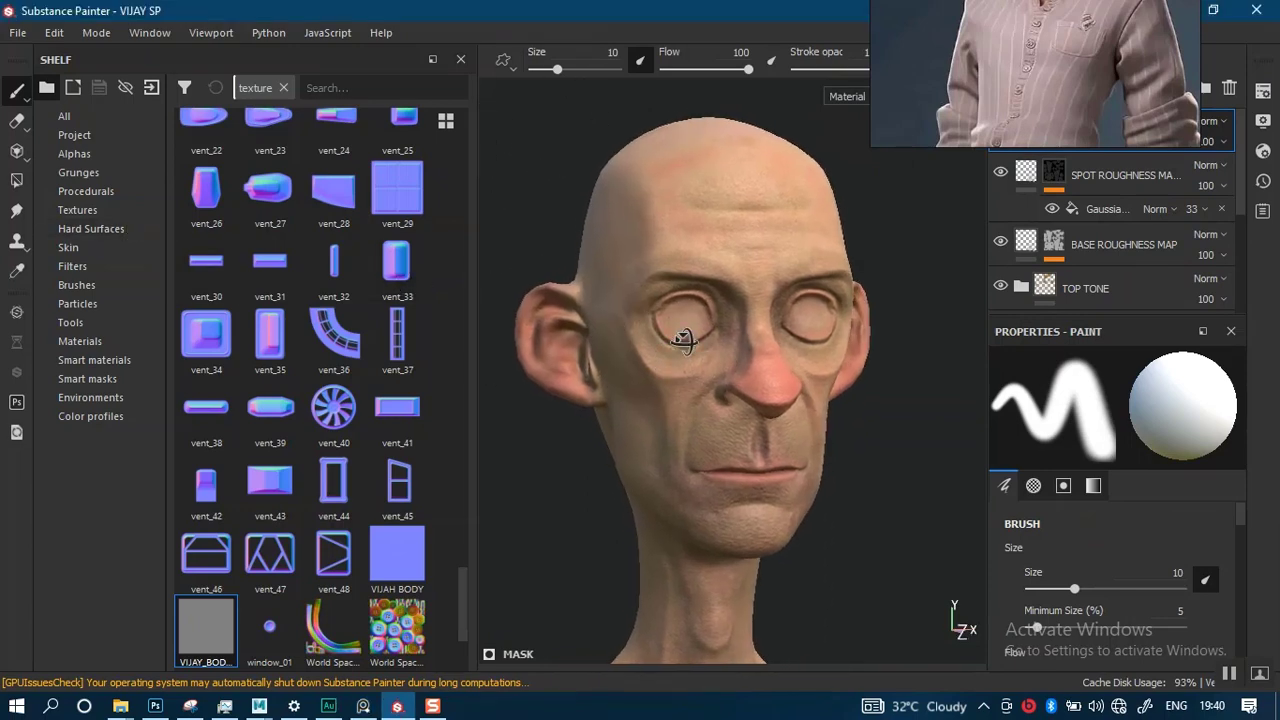
middle_click_drag(683, 337, 648, 375, "alt")
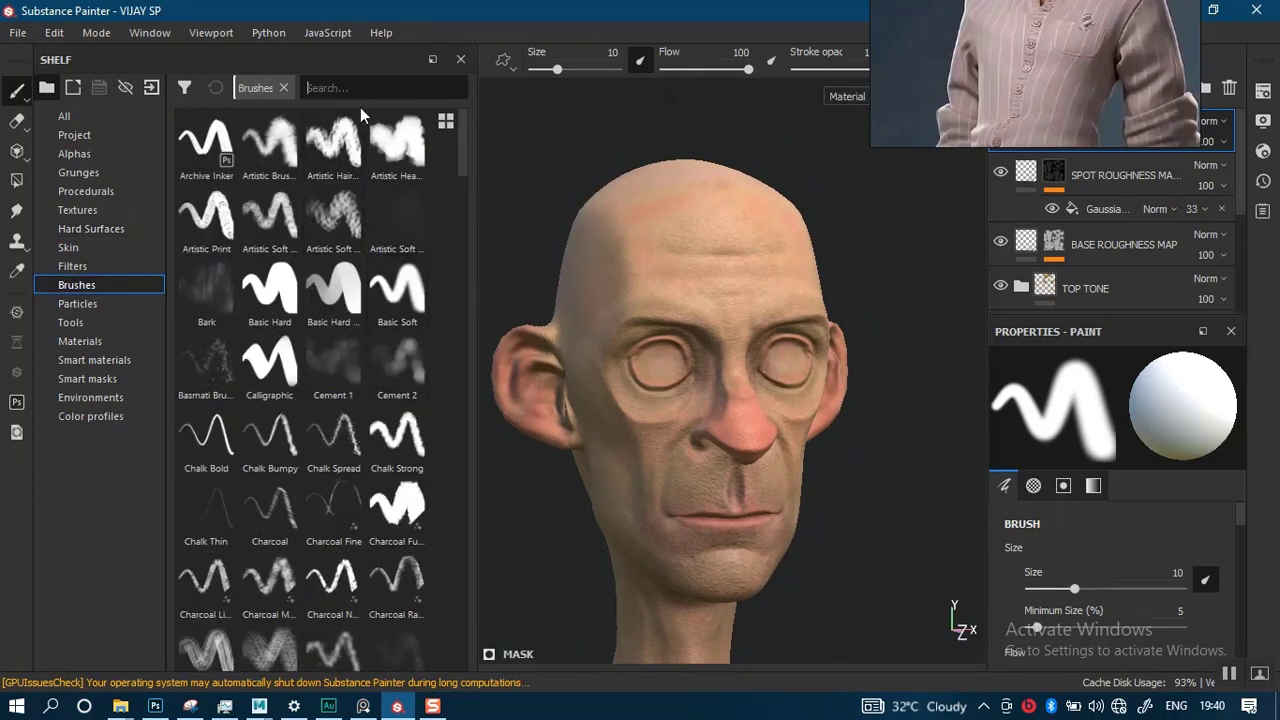
type("DIRT")
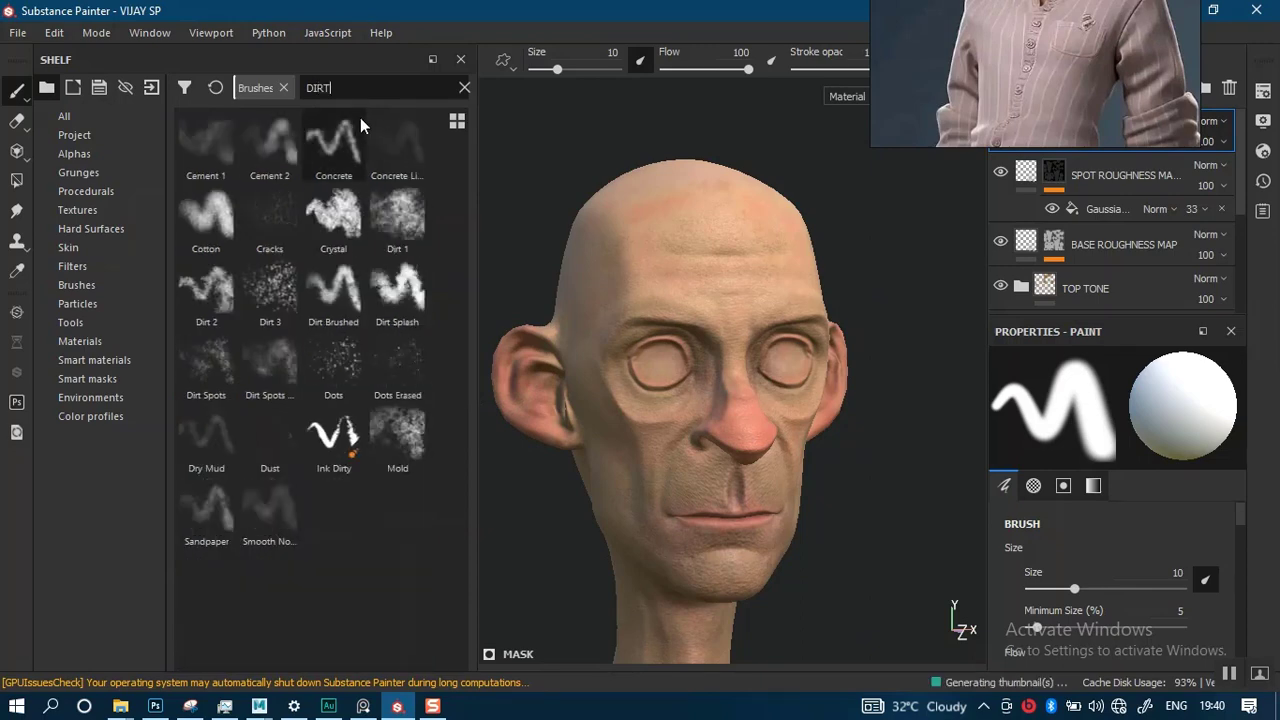
type("[[")
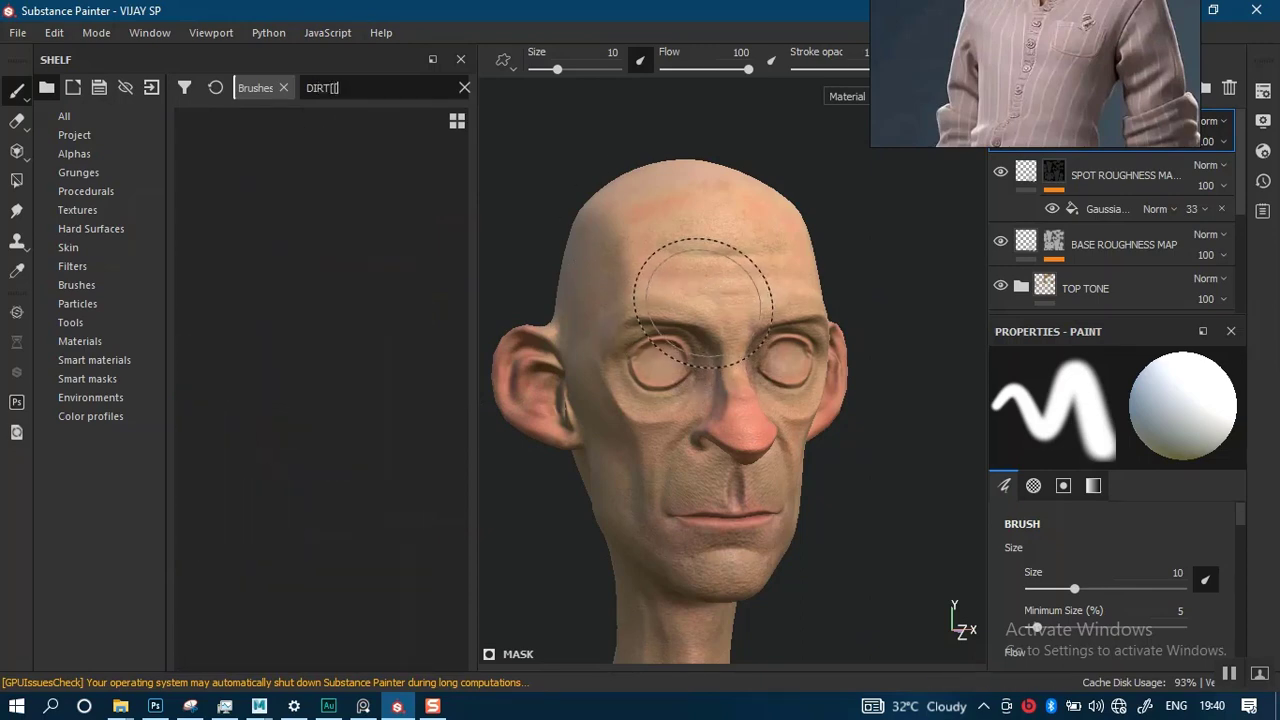
key("BackSpace")
key("BackSpace")
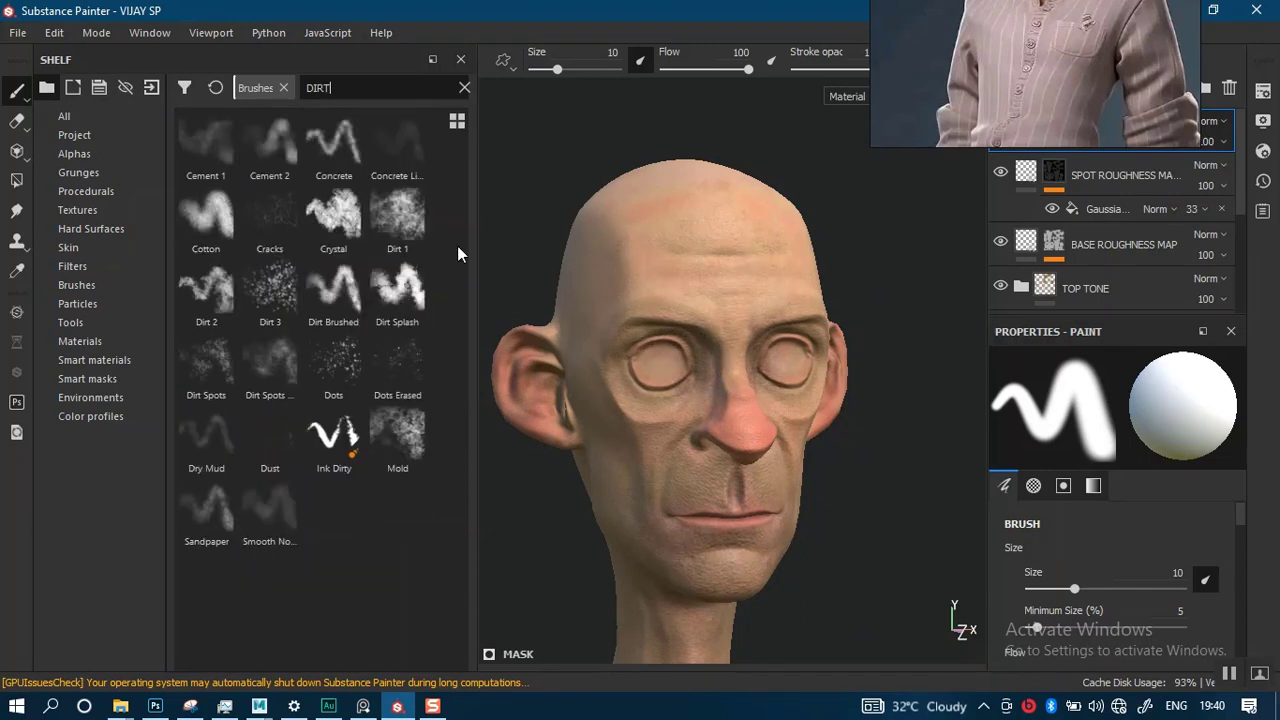
left_click(395, 208)
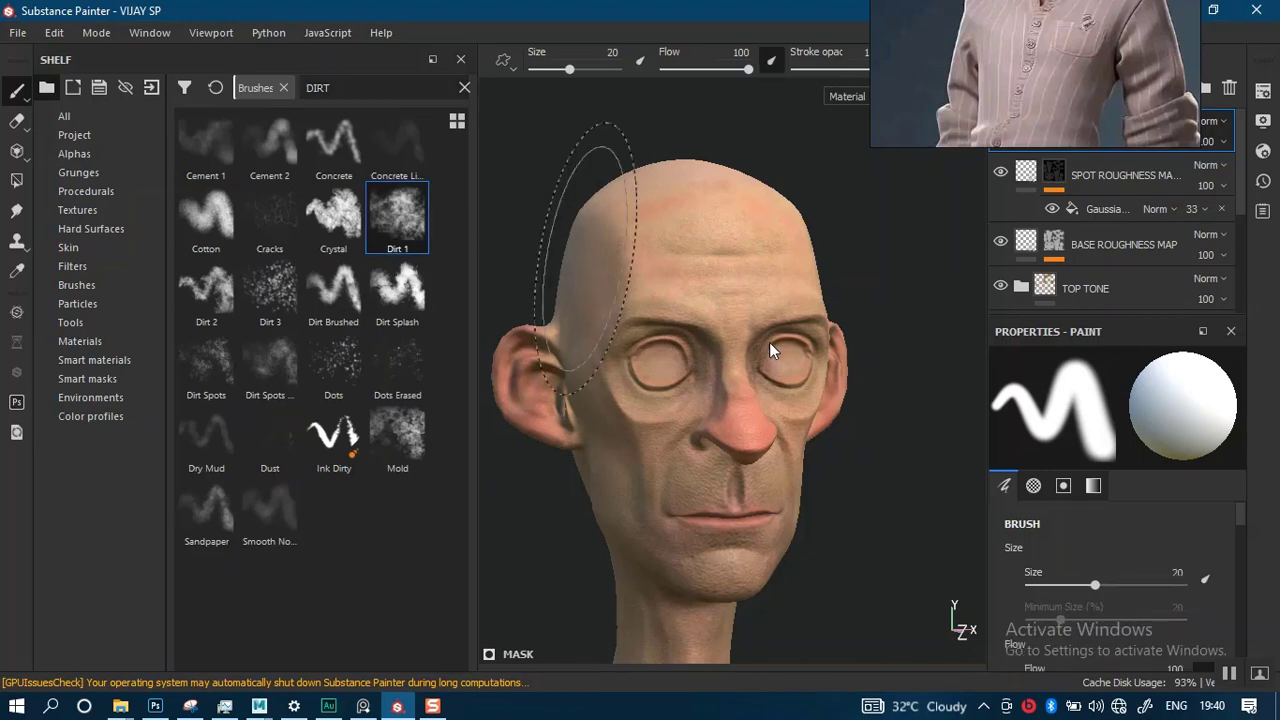
Reduce the Dirt 1 brush size to 7.13 and paint the T ZONE mask across the forehead
key("bracketleft")
key("bracketleft")
key("bracketleft")
key("bracketleft")
key("bracketleft")
key("bracketleft")
key("bracketleft")
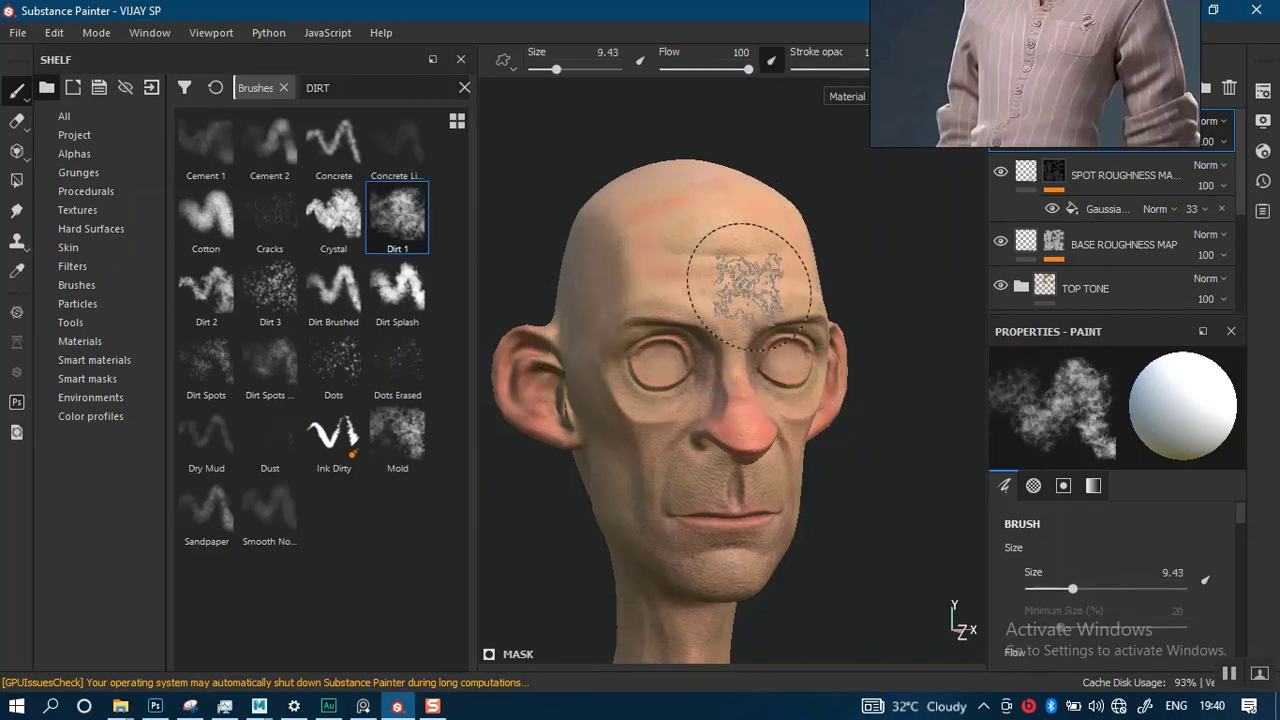
right_click_drag(747, 279, 771, 372, "alt")
left_click_drag(771, 372, 774, 275, "alt")
right_click_drag(774, 275, 808, 330, "alt")
left_click_drag(808, 330, 780, 331, "alt")
right_click_drag(760, 310, 772, 345, "alt")
left_click_drag(760, 300, 737, 315, "alt")
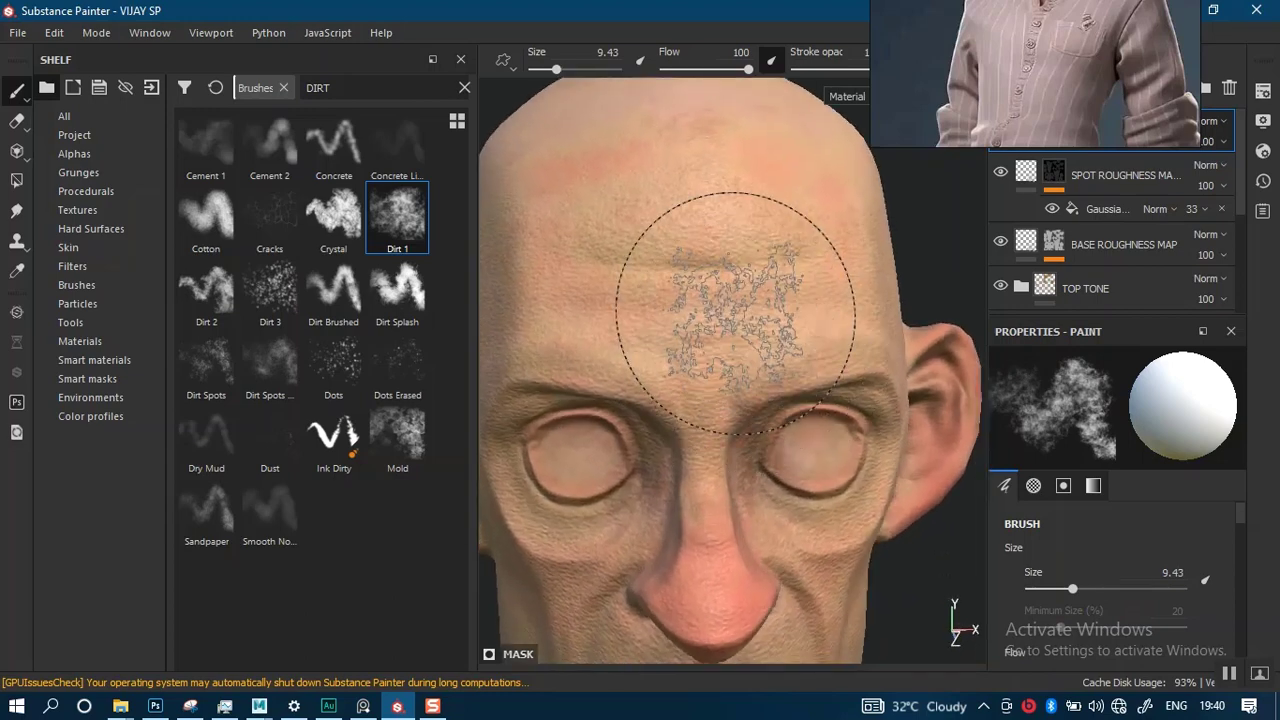
key("bracketleft")
key("bracketleft")
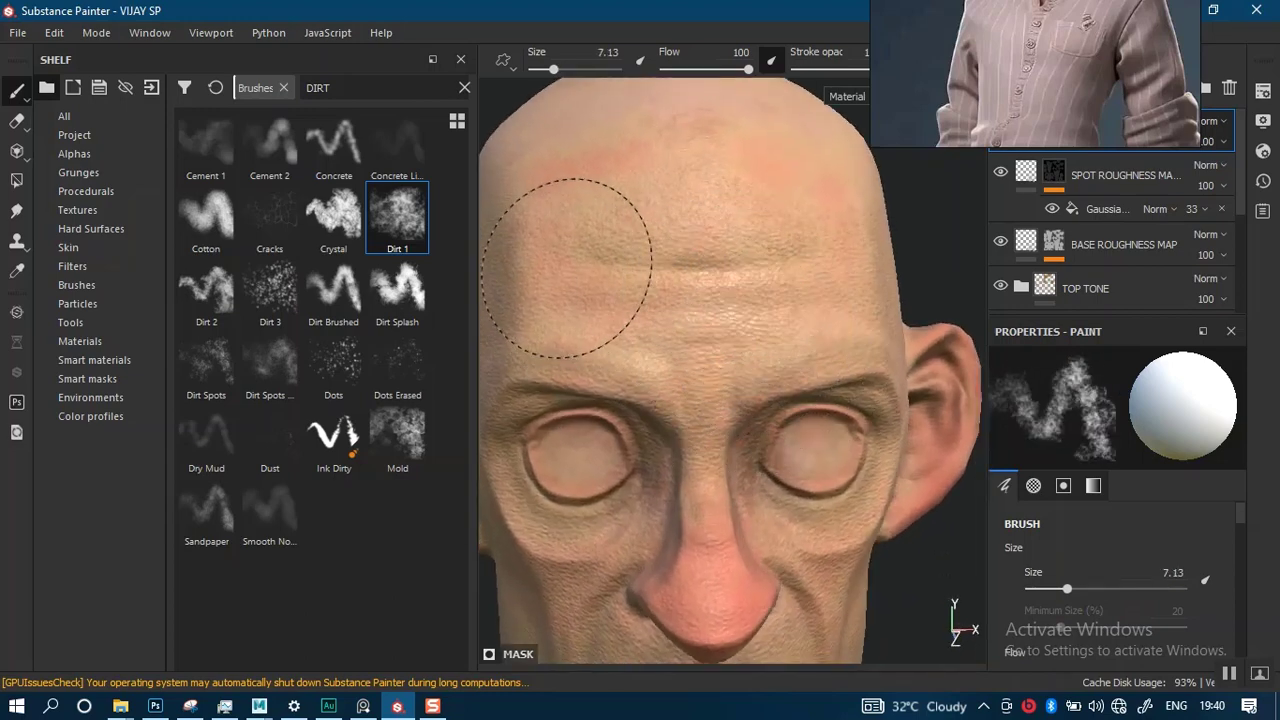
Examine the painted forehead's shine from several angles, first in the Material display and also in the Roughness channel
left_click_drag(742, 268, 765, 292, "alt")
right_click_drag(765, 292, 743, 380, "alt")
left_click_drag(743, 380, 747, 368, "alt")
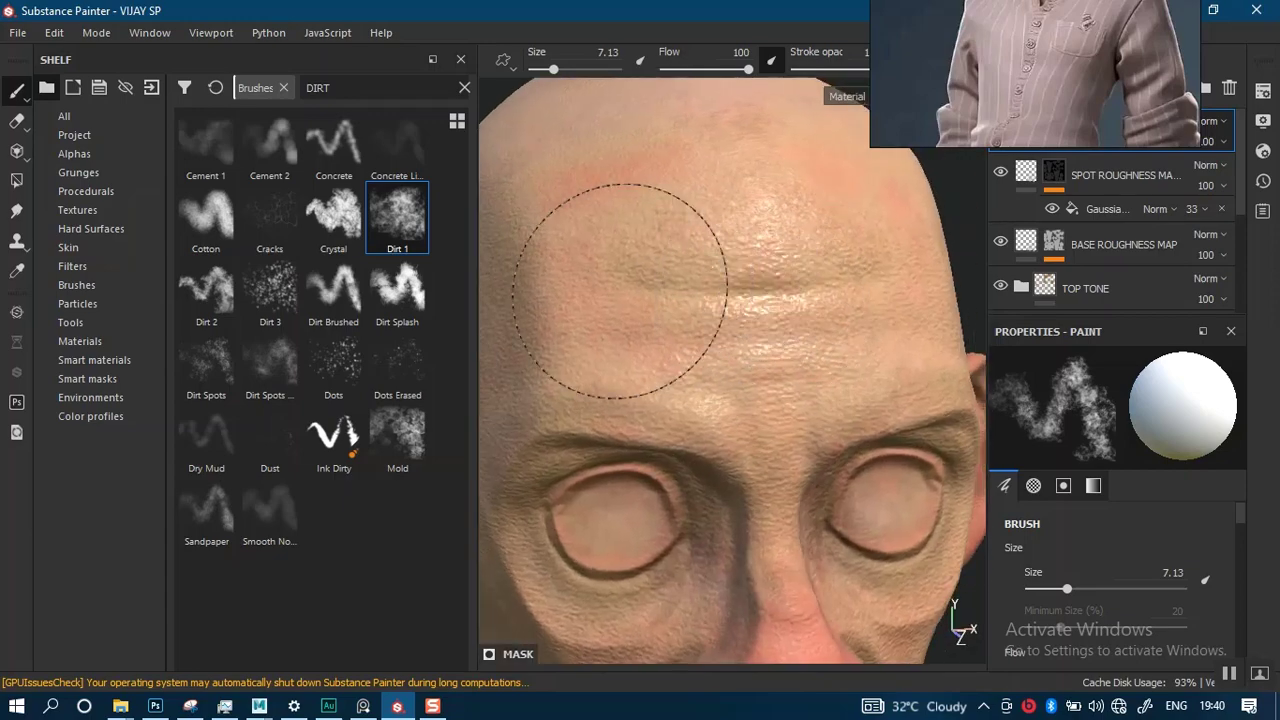
right_click_drag(832, 321, 704, 342, "alt")
mouse_move(704, 342)
middle_mouse_down("alt")
mouse_move(717, 274)
mouse_move(705, 248)
middle_mouse_up("alt")
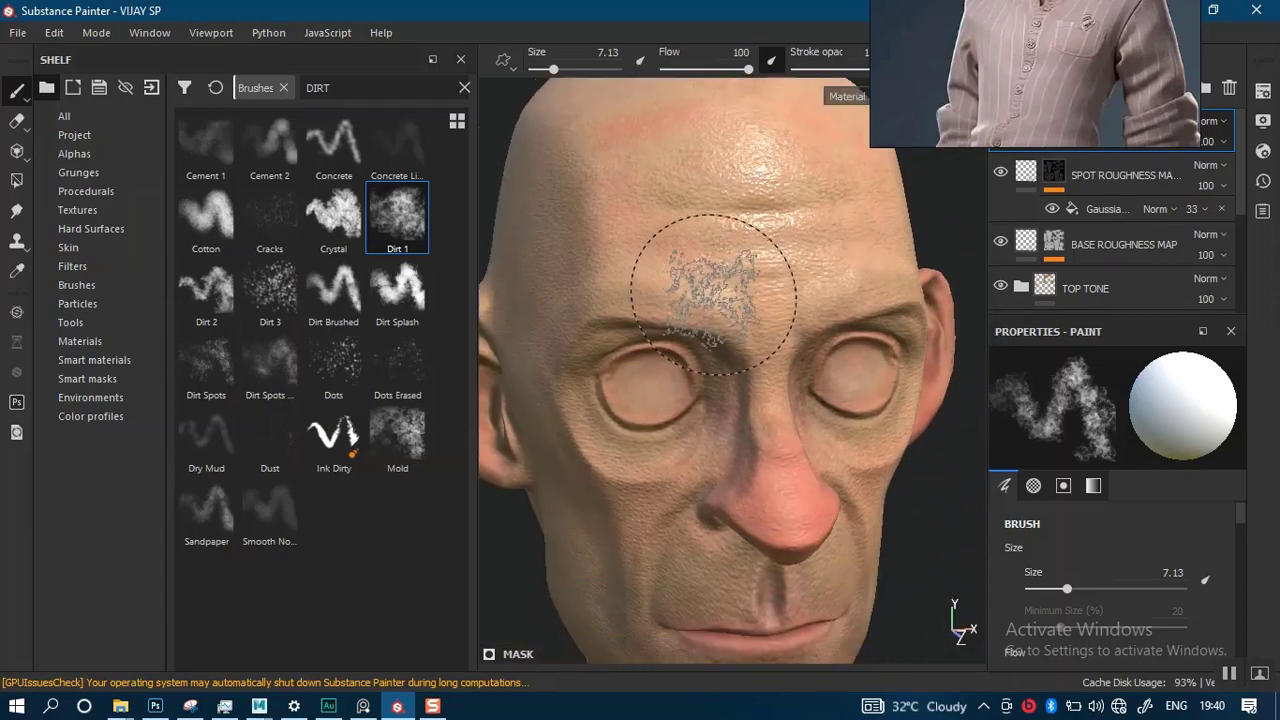
key("c")
left_click_drag(786, 362, 728, 298, "alt")
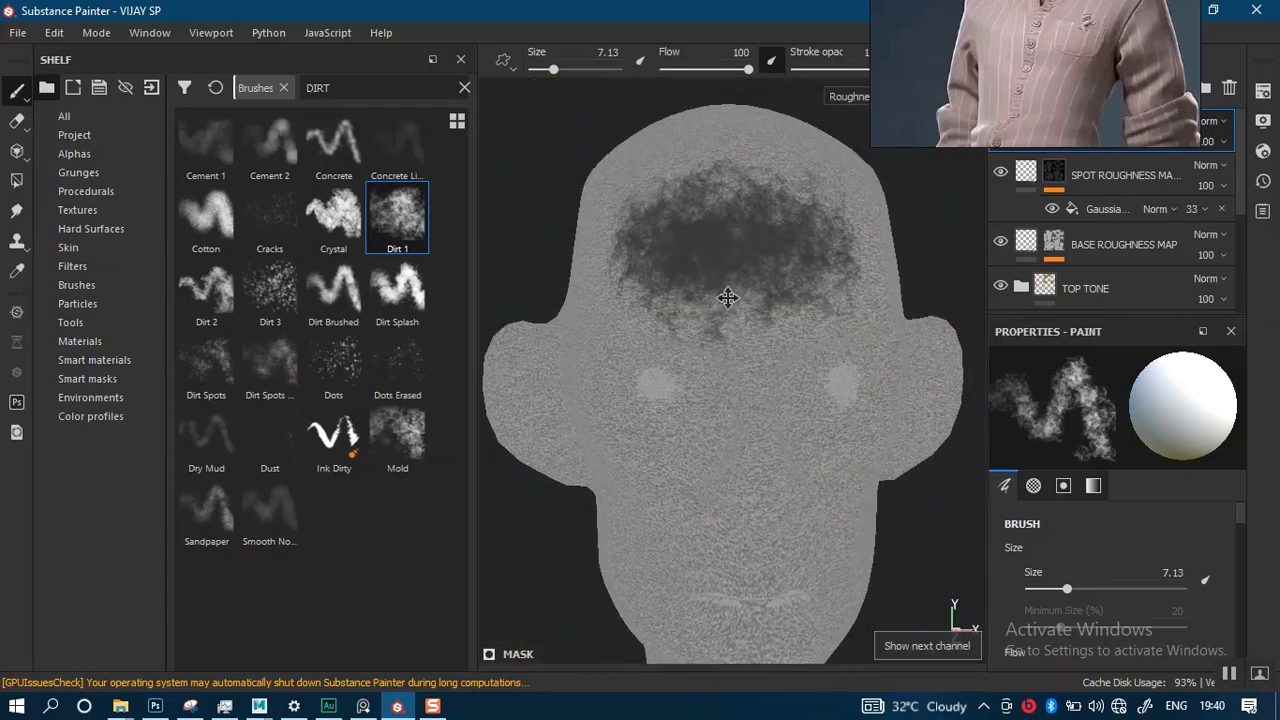
middle_click_drag(728, 298, 683, 294, "alt")
right_click_drag(1010, 95, 181, 178)
middle_click_drag(694, 306, 709, 304, "alt")
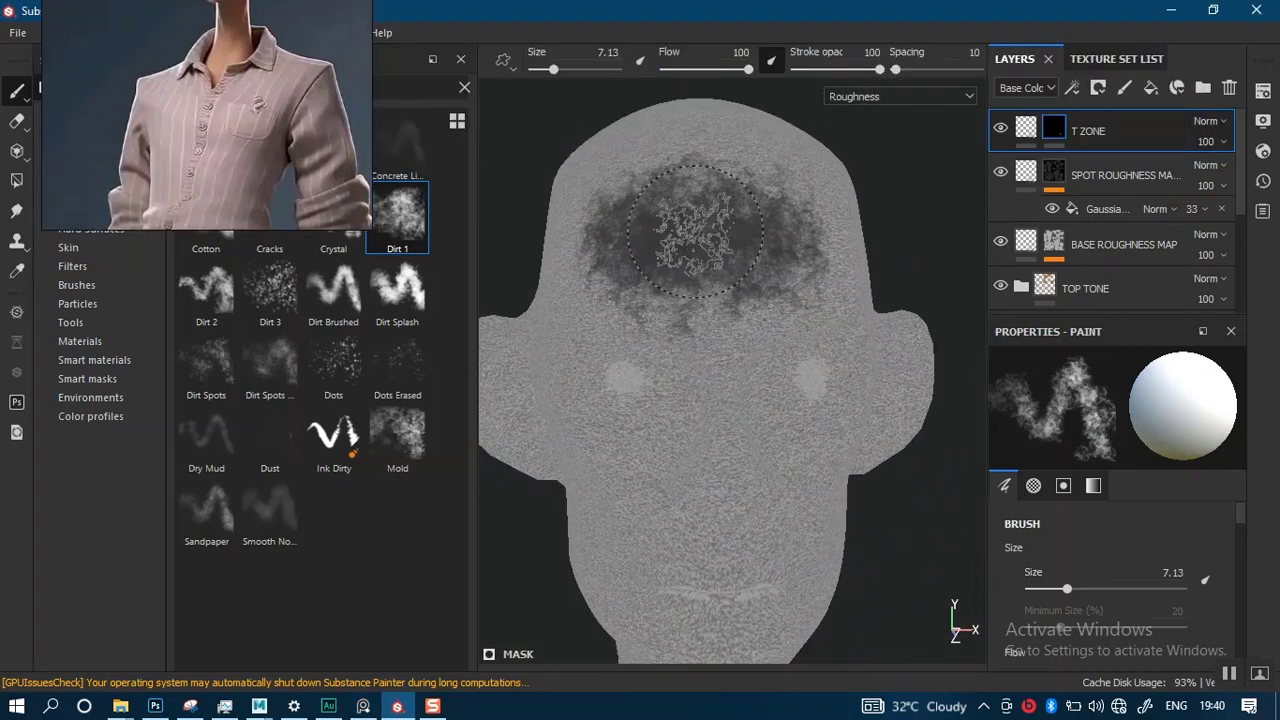
right_click_drag(728, 284, 790, 330, "alt")
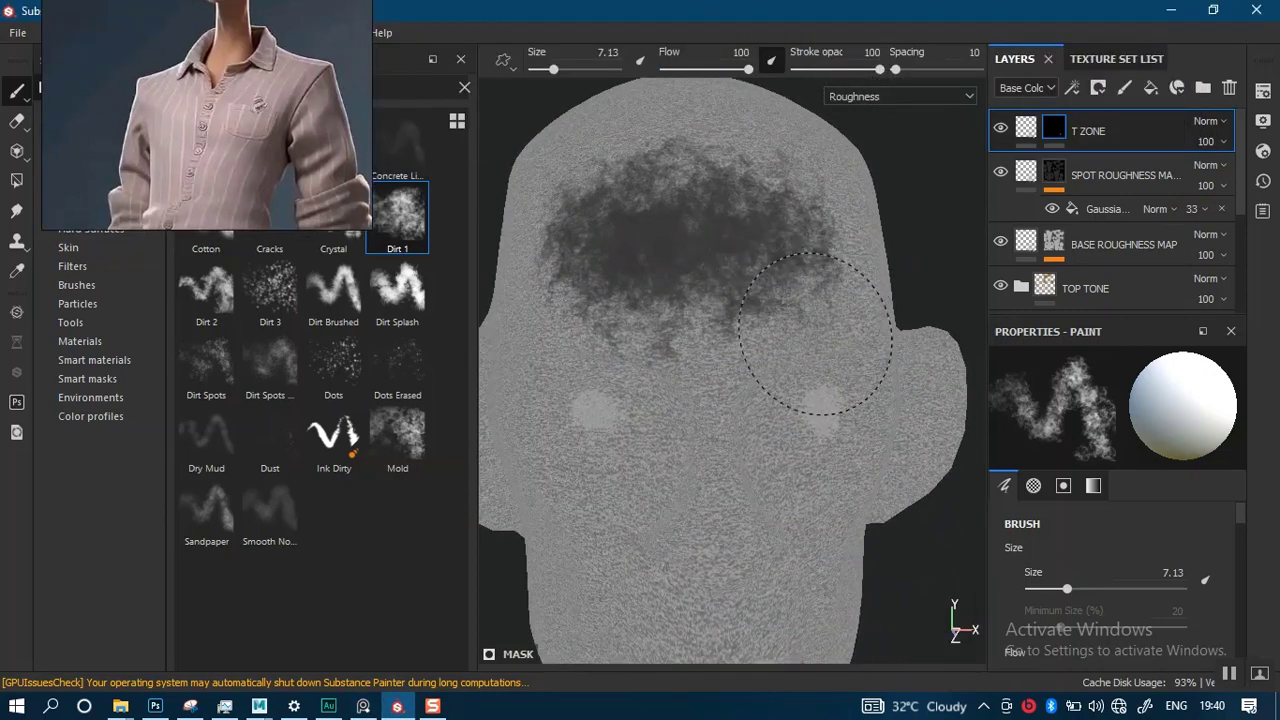
Set the brush size to 6.1, the stroke opacity to 88 and the flow to 84
key("bracketleft")
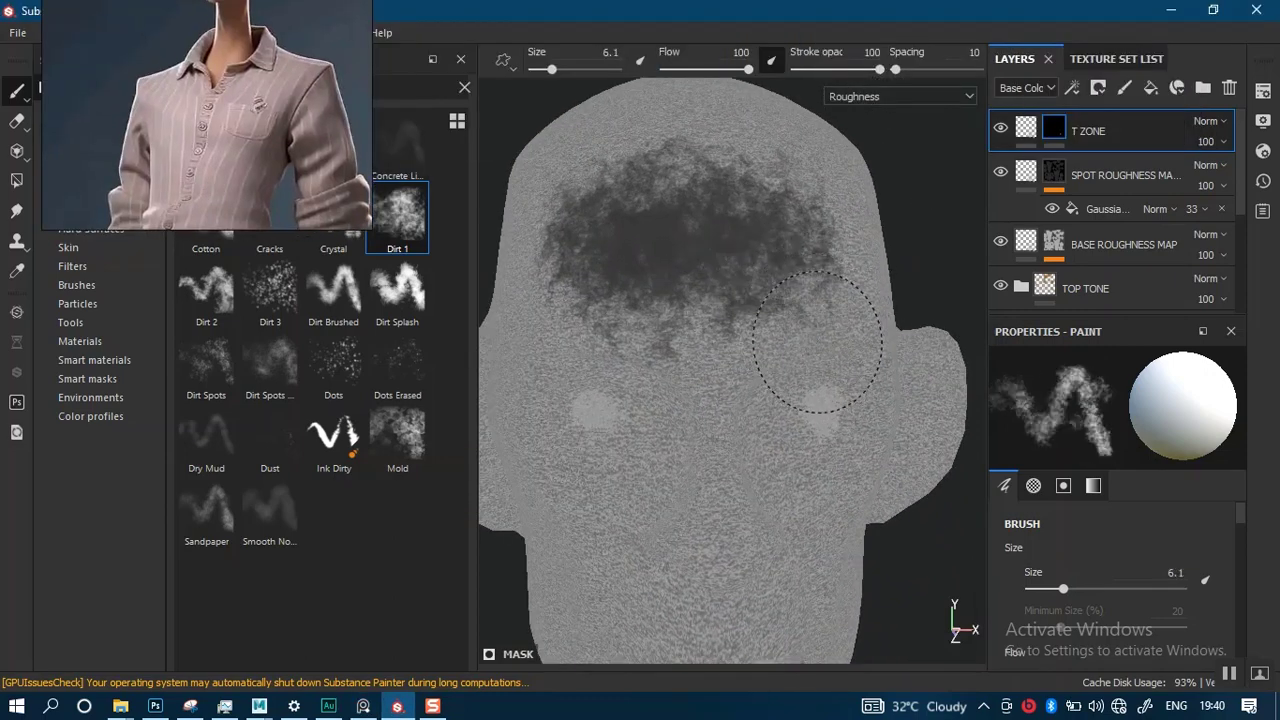
left_click(838, 70)
left_click_drag(748, 69, 712, 69)
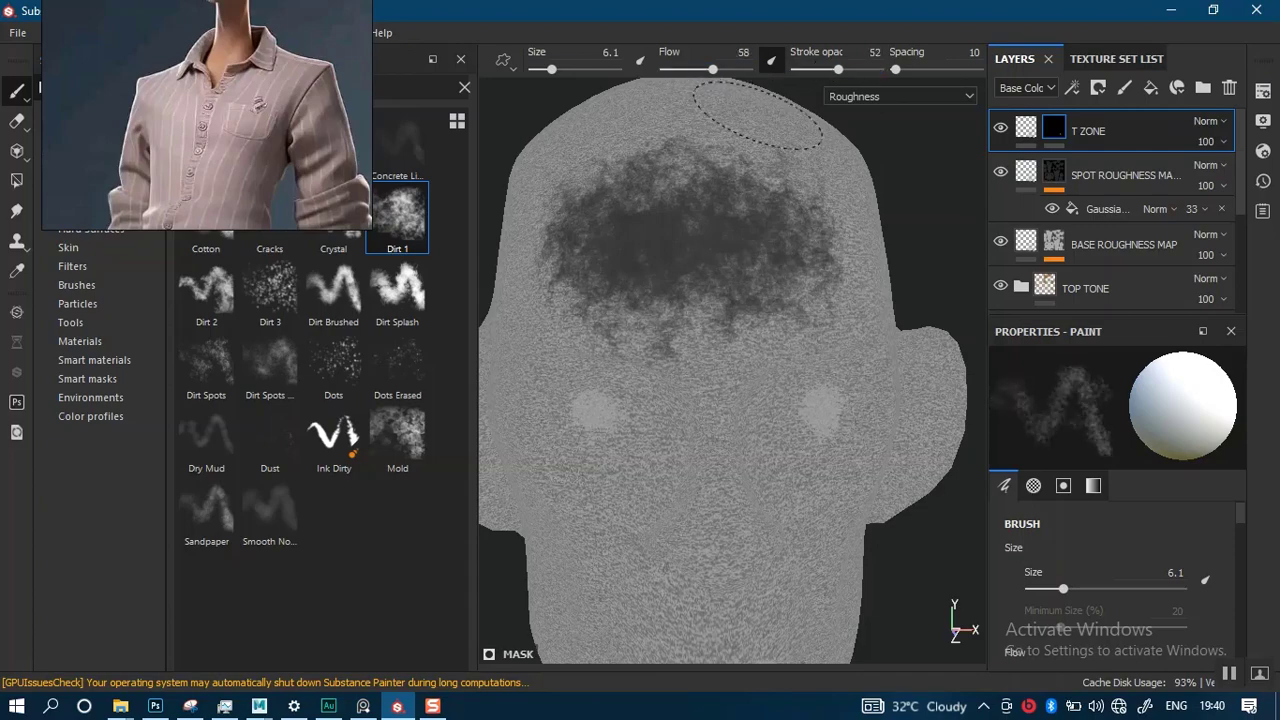
middle_click_drag(748, 341, 742, 150, "alt")
left_click_drag(795, 255, 757, 277, "alt")
middle_click_drag(757, 277, 750, 357, "alt")
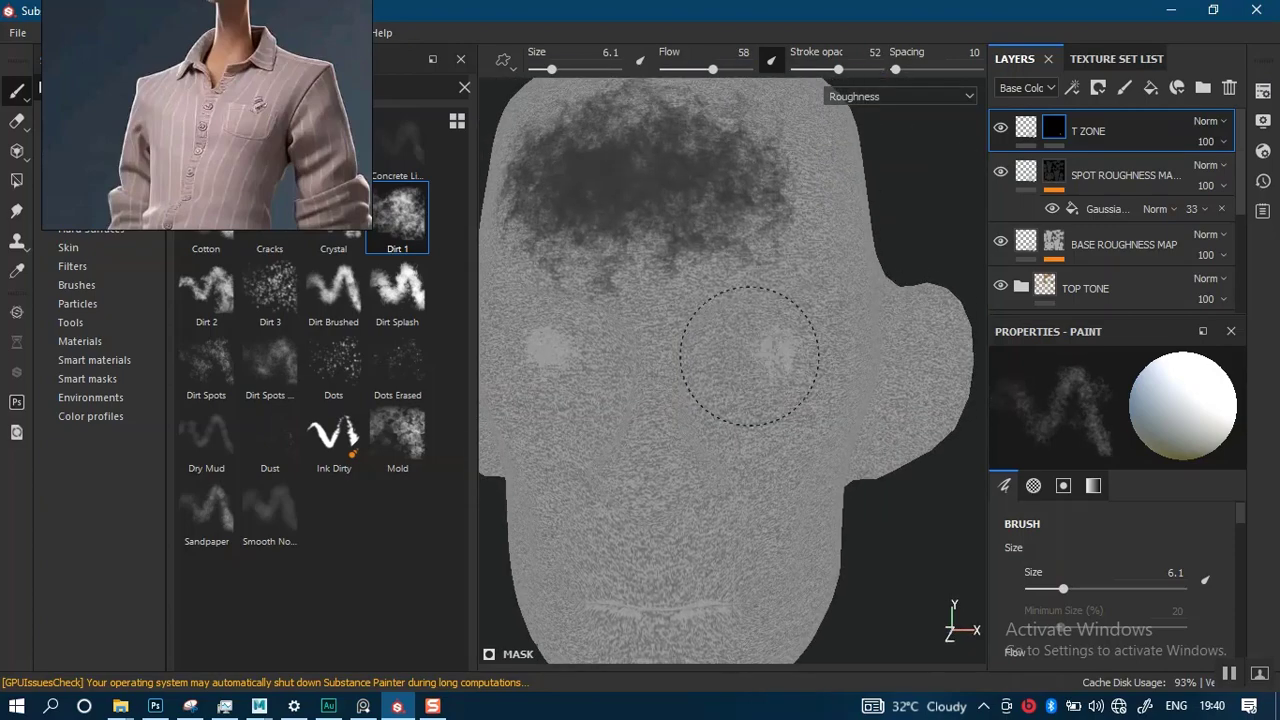
left_click_drag(828, 74, 866, 74)
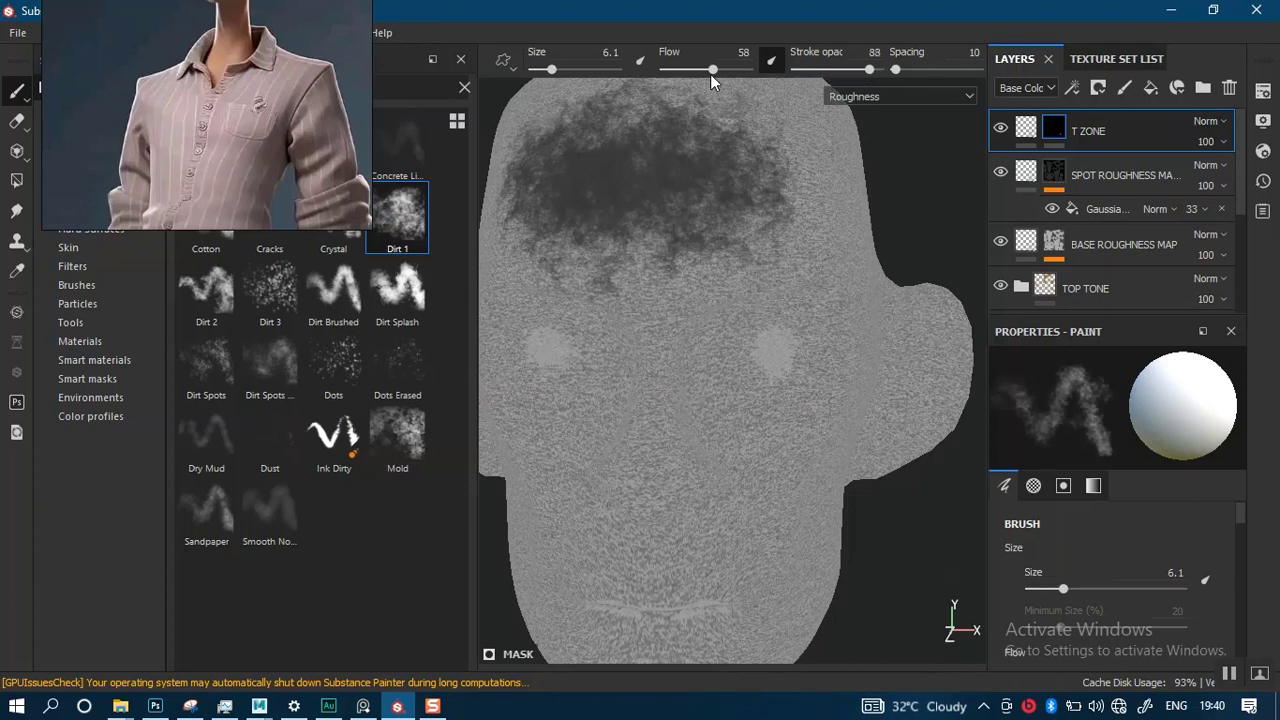
left_click_drag(712, 69, 734, 69)
middle_click_drag(809, 329, 765, 348, "alt")
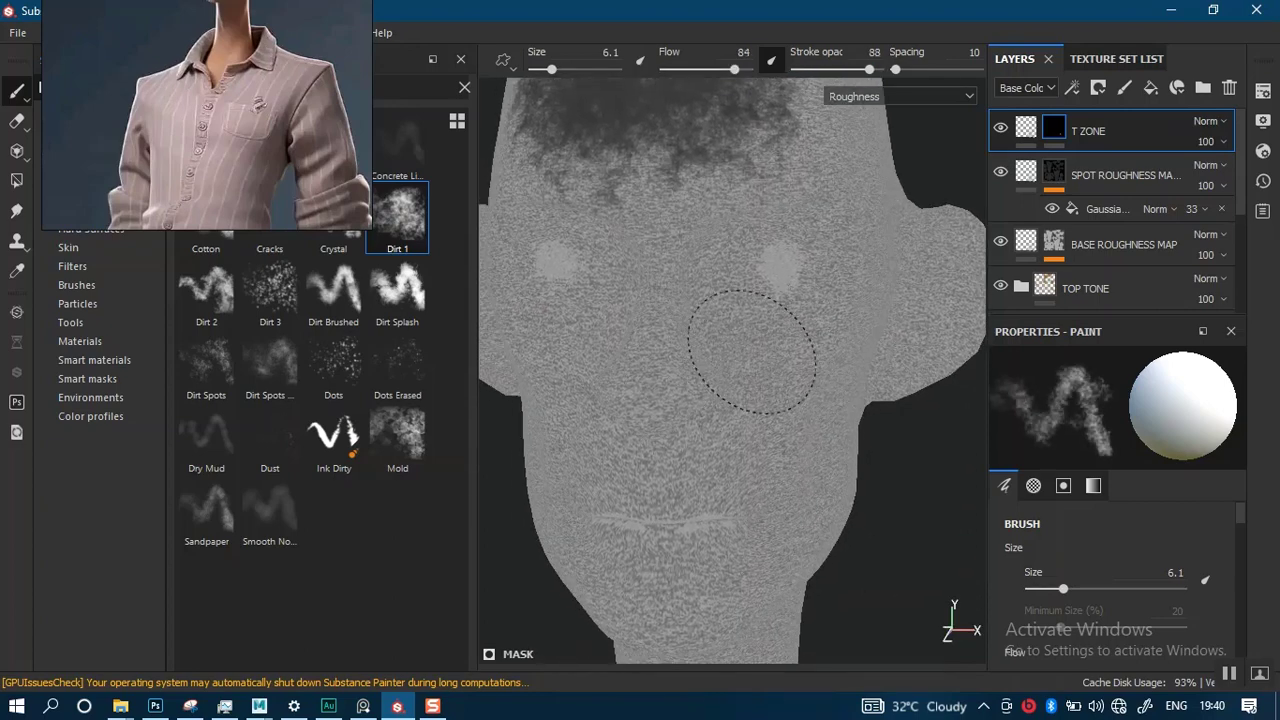
Undo the last stroke, reduce the brush size to 4.28 and paint the T ZONE mask on both cheeks below the eyes
key("ctrl+z")
right_click_drag(782, 373, 764, 373, "ctrl")
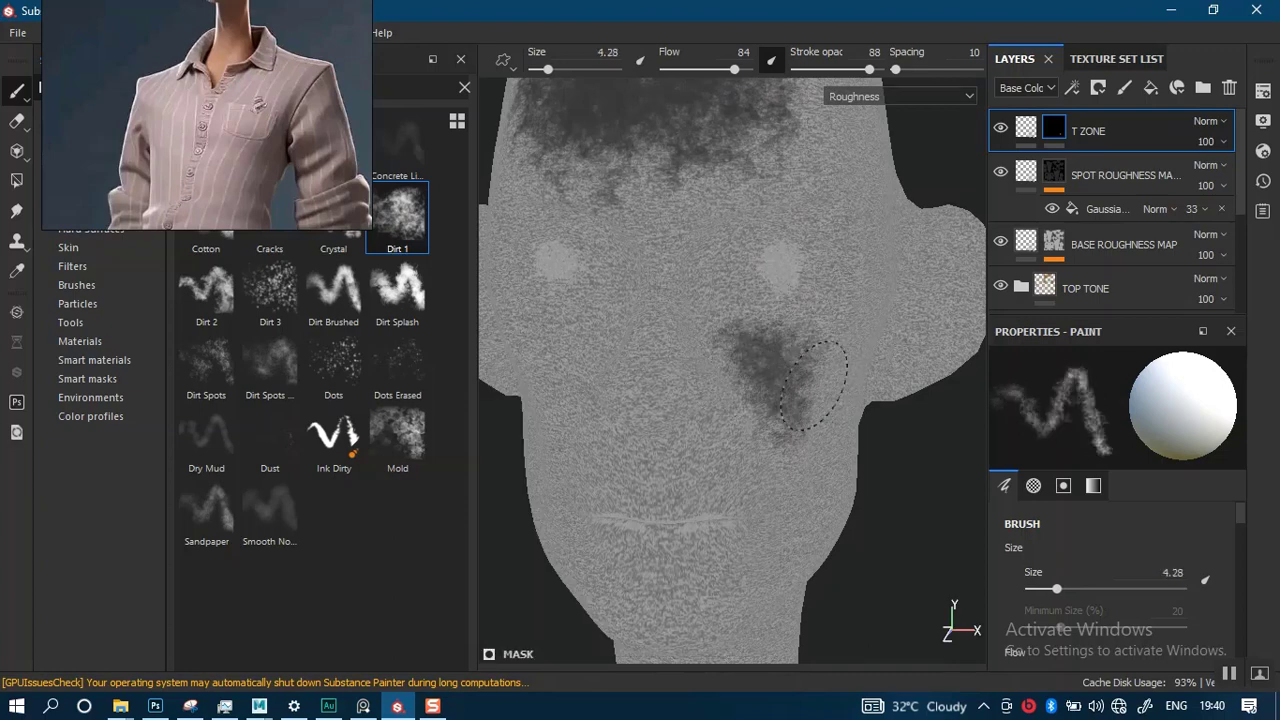
mouse_move(806, 355)
left_mouse_down("alt")
mouse_move(737, 383)
mouse_move(886, 403)
mouse_move(777, 387)
left_mouse_up("alt")
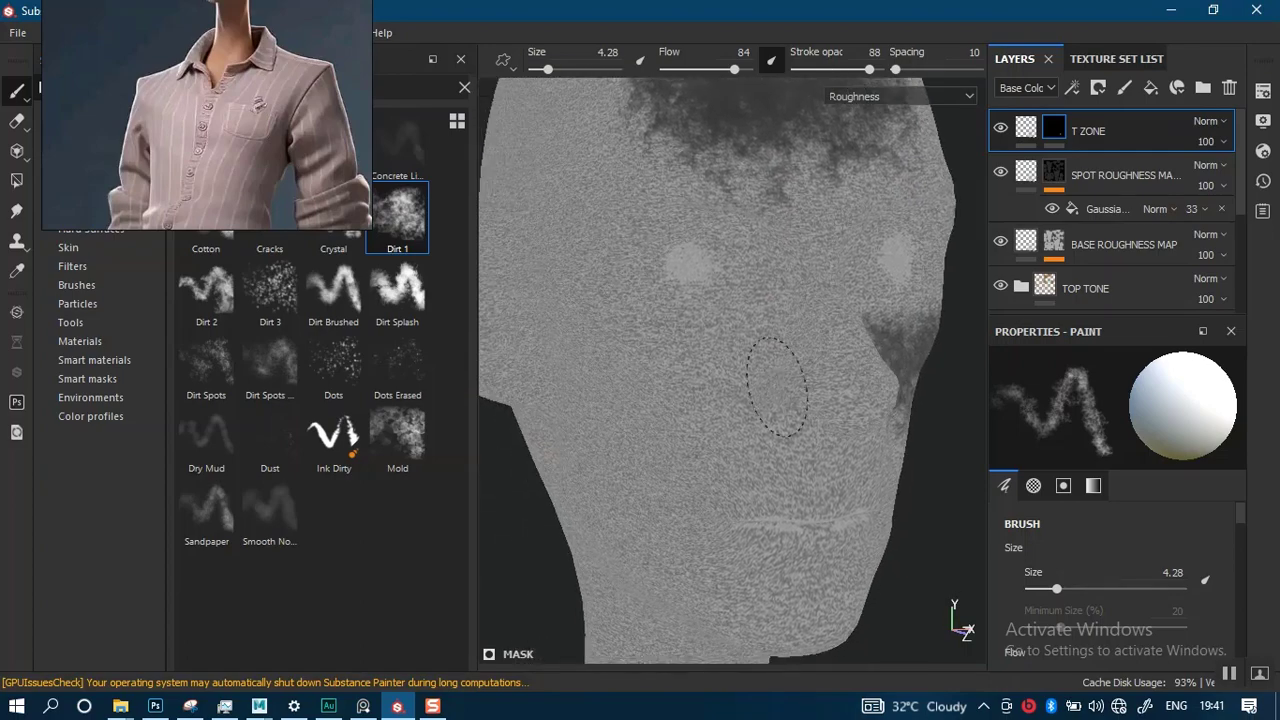
mouse_move(690, 370)
left_mouse_down()
mouse_move(620, 343)
mouse_move(688, 420)
mouse_move(777, 331)
mouse_move(820, 380)
mouse_move(772, 405)
left_mouse_up()
Reduce the brush size to 2.78, paint the T ZONE mask over the nose and return to the Material display
key("bracketleft")
key("bracketleft")
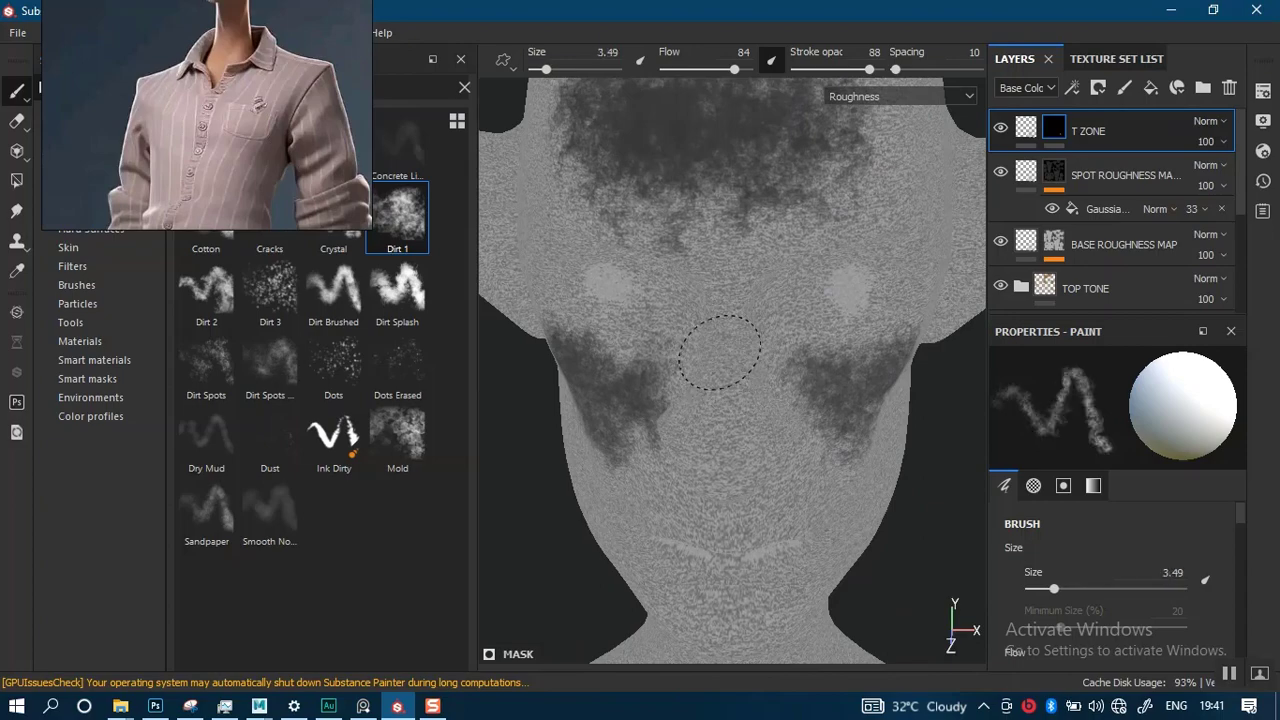
mouse_move(690, 470)
left_mouse_down("alt")
mouse_move(823, 357)
mouse_move(757, 294)
mouse_move(797, 445)
mouse_move(871, 357)
mouse_move(713, 425)
left_mouse_up("alt")
key("m")
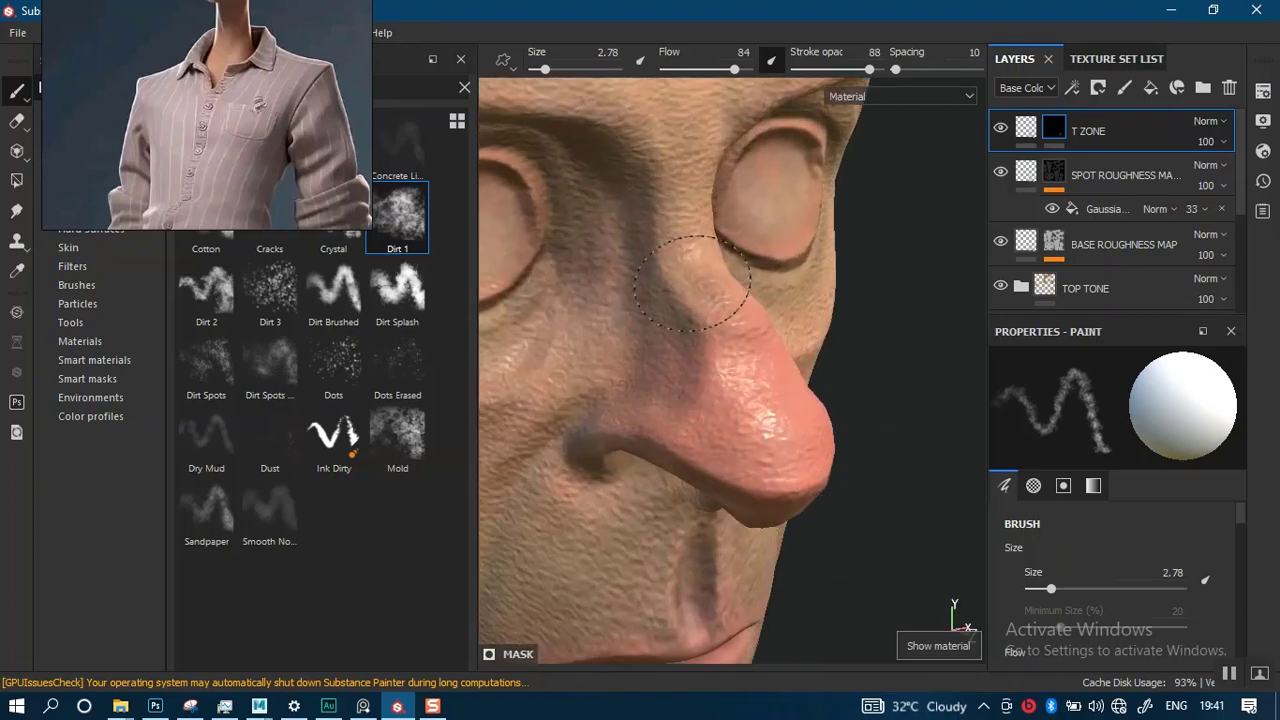
mouse_move(690, 283)
left_mouse_down("alt")
mouse_move(771, 423)
mouse_move(857, 414)
mouse_move(752, 407)
left_mouse_up("alt")
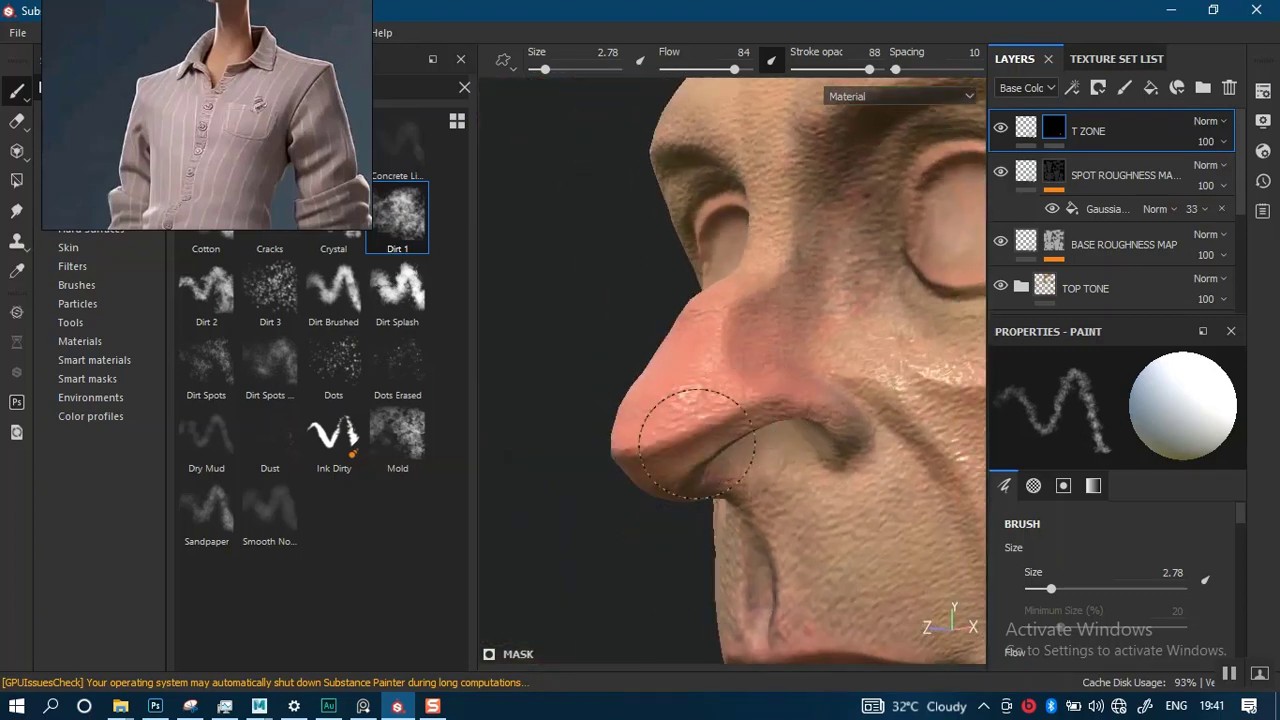
Reduce the brush size to 0.74 and paint the T ZONE mask along the lower lip
scroll(790, 376, "down", 3)
left_click_drag(814, 451, 863, 517, "alt")
middle_click_drag(863, 517, 834, 391, "alt")
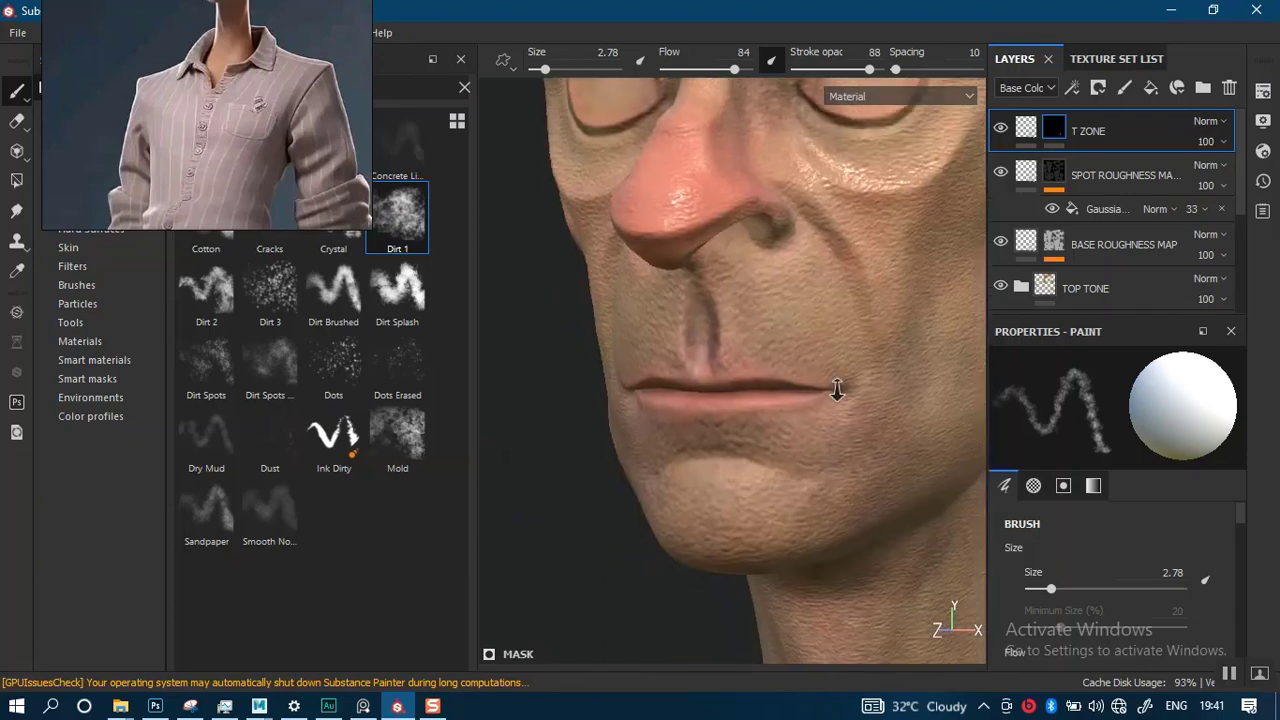
scroll(834, 391, "up", 3)
mouse_move(834, 391)
left_mouse_down("alt")
mouse_move(825, 348)
mouse_move(800, 362)
left_mouse_up("alt")
mouse_move(800, 362)
right_mouse_down("alt")
mouse_move(734, 600)
mouse_move(738, 640)
right_mouse_up("alt")
left_click_drag(808, 394, 790, 368, "alt")
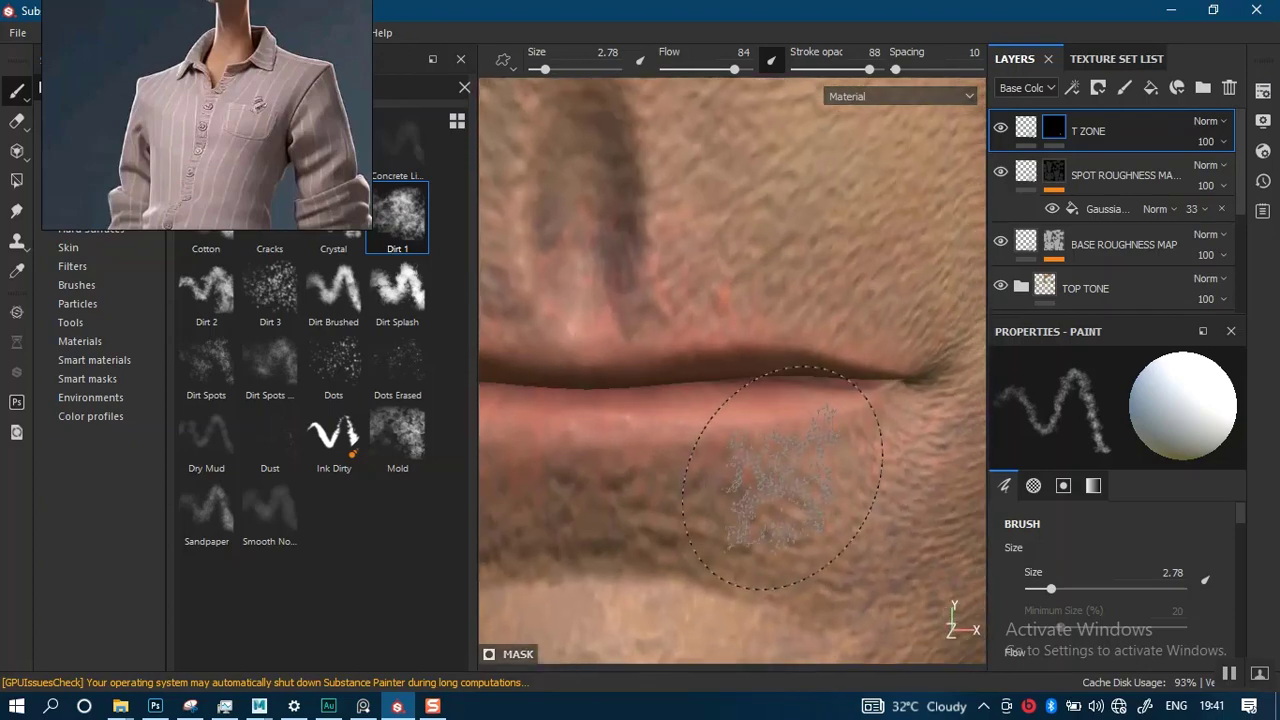
key("bracketleft")
key("bracketleft")
key("bracketleft")
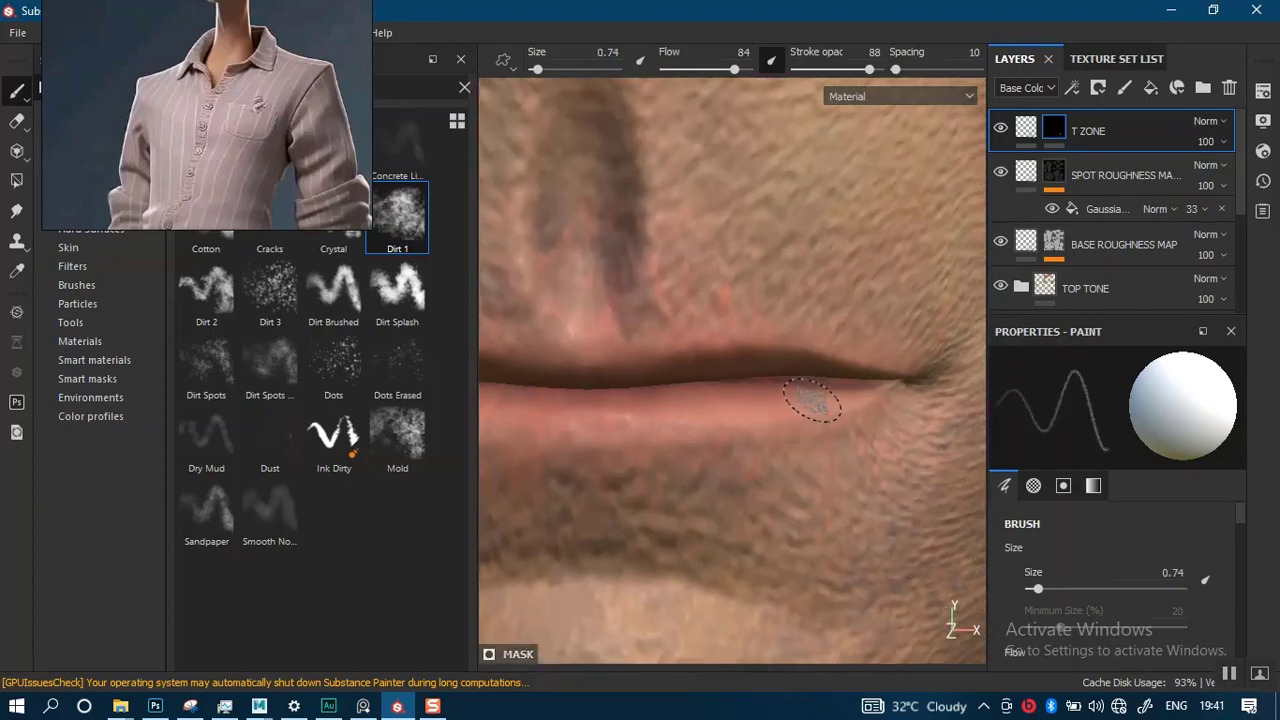
left_click_drag(800, 398, 839, 451, "alt")
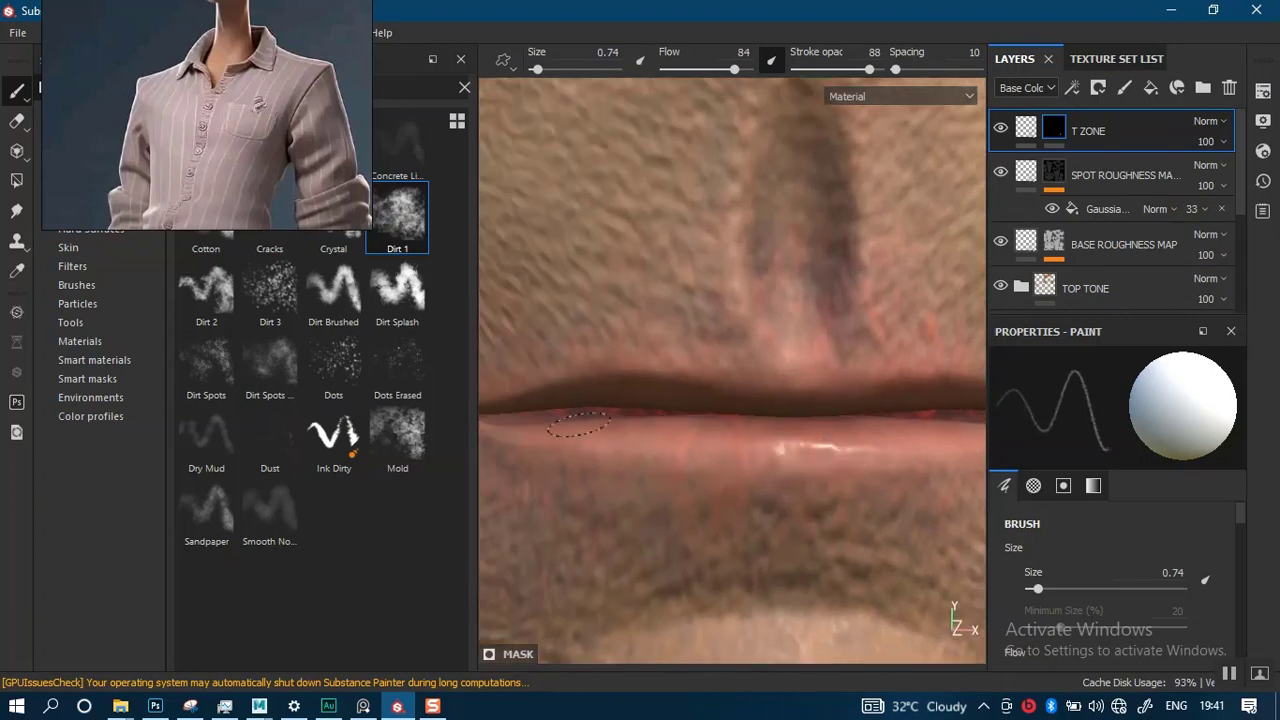
mouse_move(577, 425)
left_mouse_down("alt")
mouse_move(737, 443)
mouse_move(871, 480)
mouse_move(832, 460)
left_mouse_up("alt")
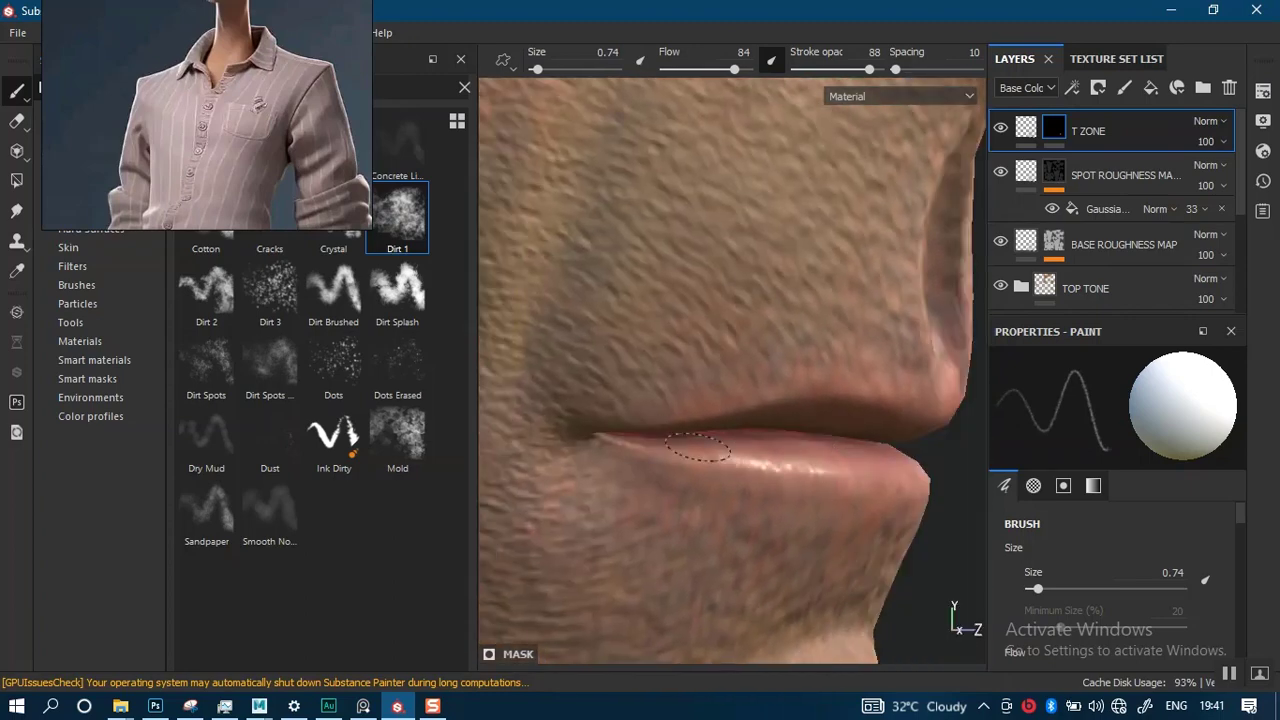
Paint the T ZONE mask along the upper lip, working from below toward the mouth corners
mouse_move(723, 453)
left_mouse_down("alt")
mouse_move(824, 404)
mouse_move(870, 452)
mouse_move(686, 484)
mouse_move(780, 475)
left_mouse_up("alt")
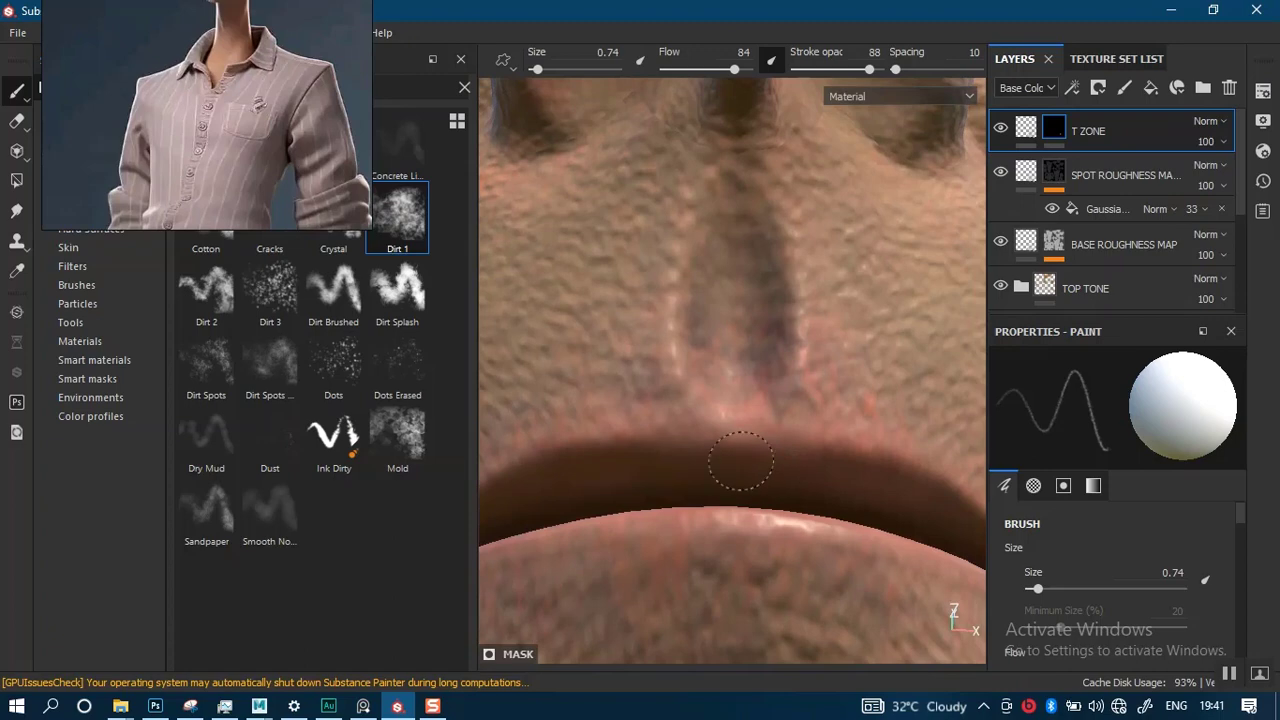
mouse_move(862, 478)
left_mouse_down("alt")
mouse_move(597, 449)
mouse_move(696, 457)
left_mouse_up("alt")
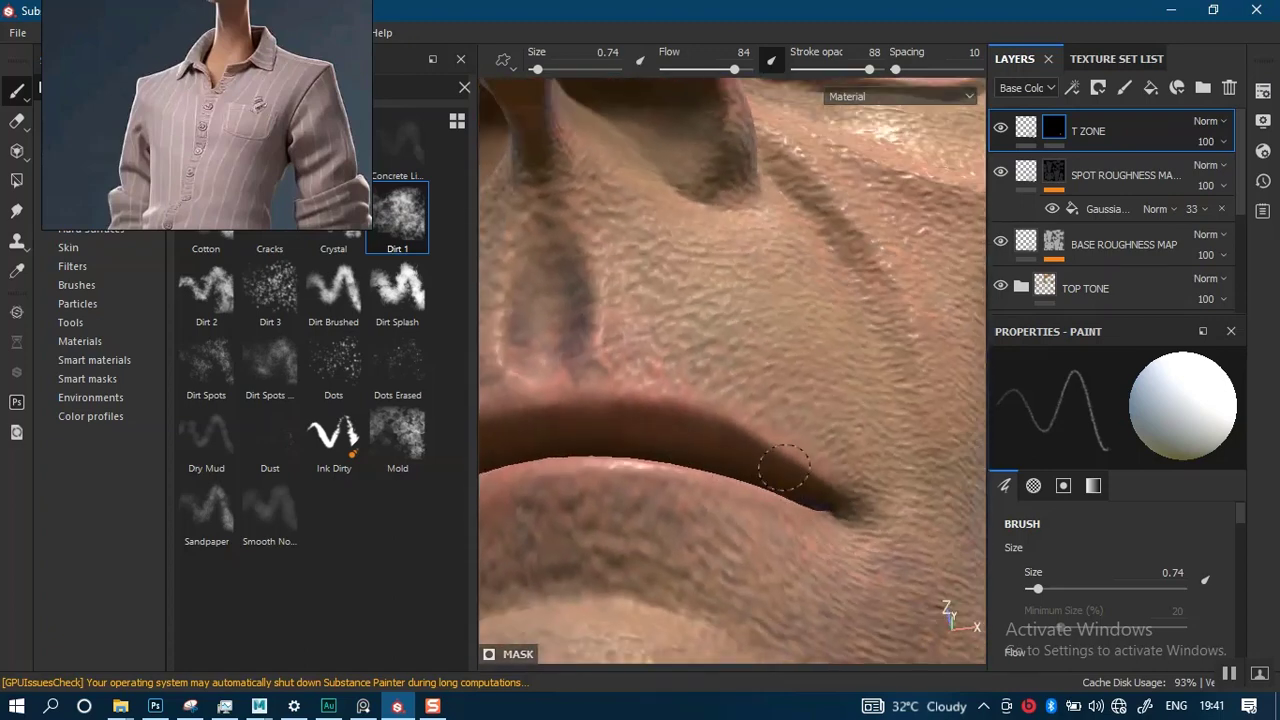
left_click_drag(685, 470, 719, 511, "alt")
Display the Roughness channel and extend the T ZONE mask over the unpainted underside of the upper lip
key("c")
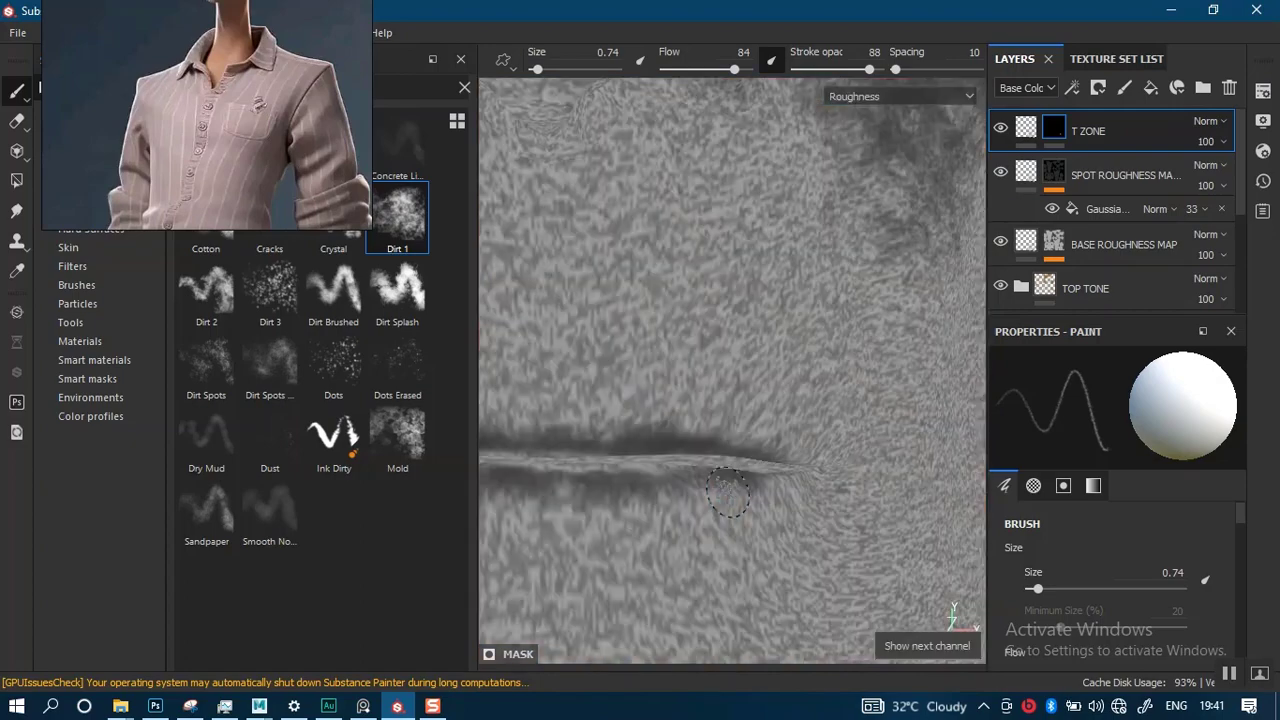
mouse_move(735, 467)
left_mouse_down("alt")
mouse_move(803, 400)
mouse_move(805, 447)
left_mouse_up("alt")
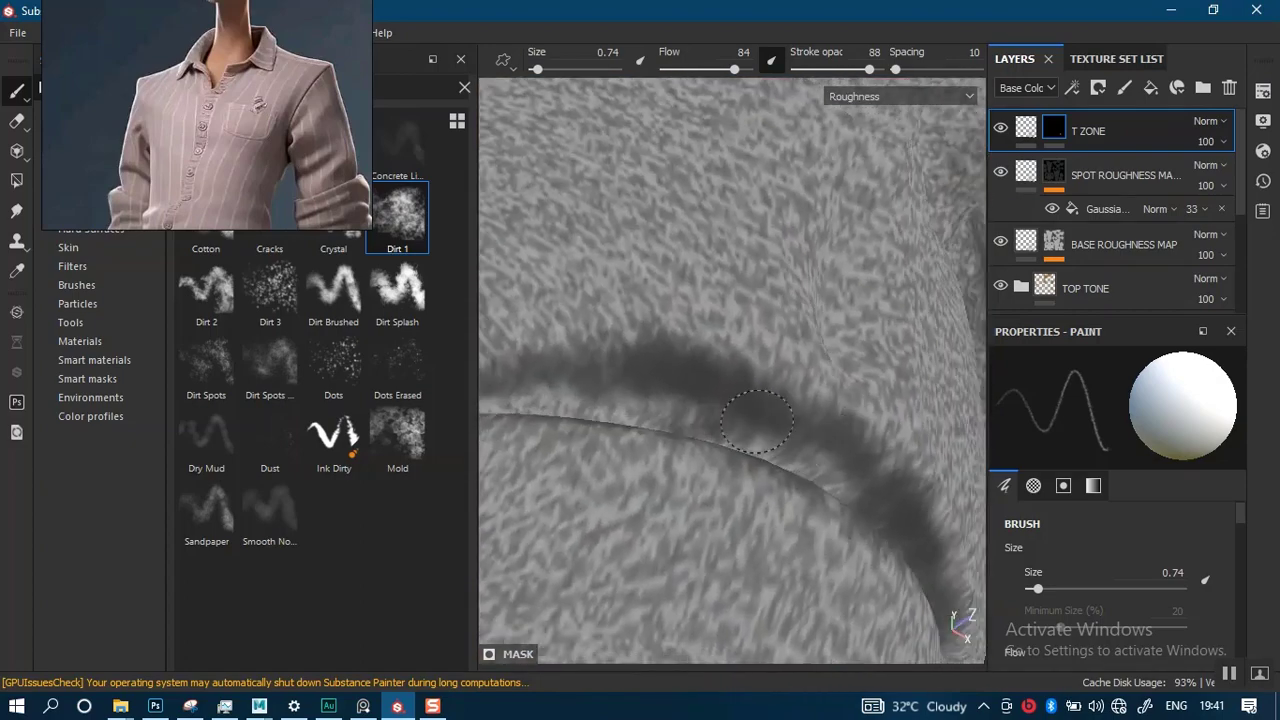
left_click_drag(609, 409, 500, 404)
mouse_move(560, 412)
left_mouse_down("alt")
mouse_move(690, 440)
mouse_move(737, 474)
mouse_move(715, 470)
mouse_move(752, 443)
mouse_move(811, 509)
mouse_move(700, 466)
mouse_move(693, 496)
left_mouse_up("alt")
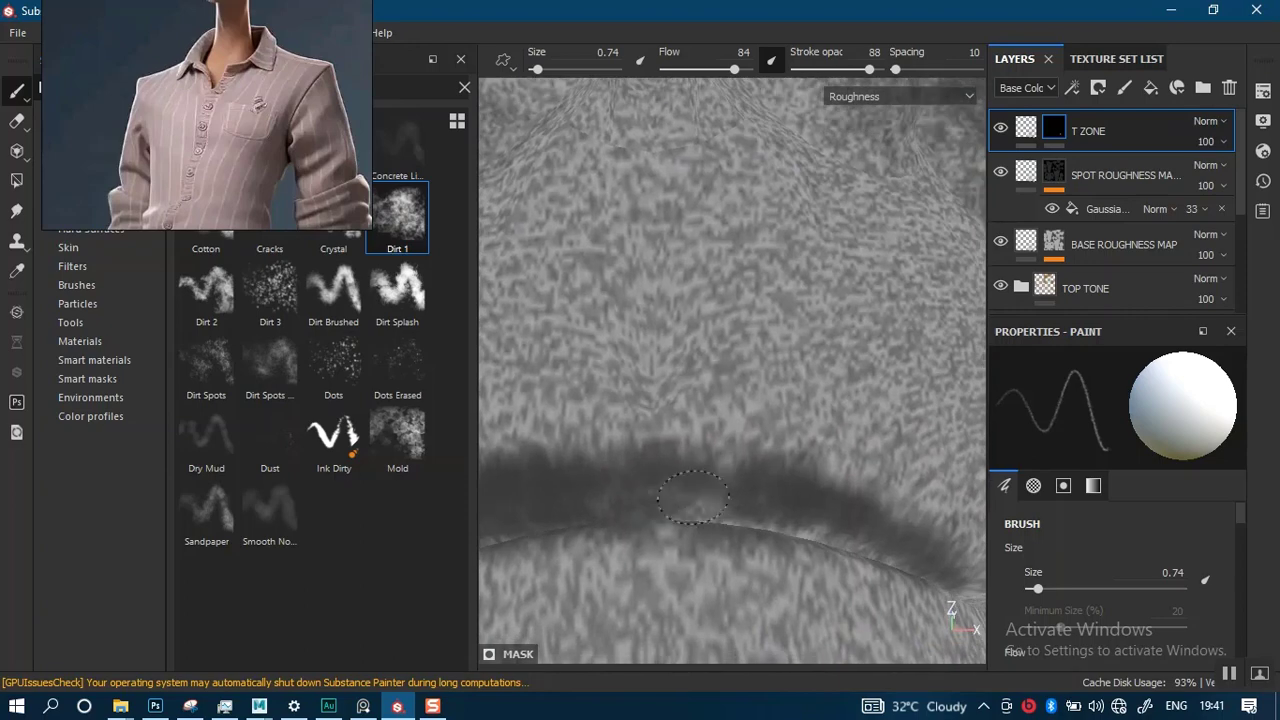
Fill the remaining gaps along the lower lip in the T ZONE mask and return to the Material display
mouse_move(788, 523)
left_mouse_down("alt")
mouse_move(857, 523)
mouse_move(752, 491)
mouse_move(686, 526)
mouse_move(818, 517)
left_mouse_up("alt")
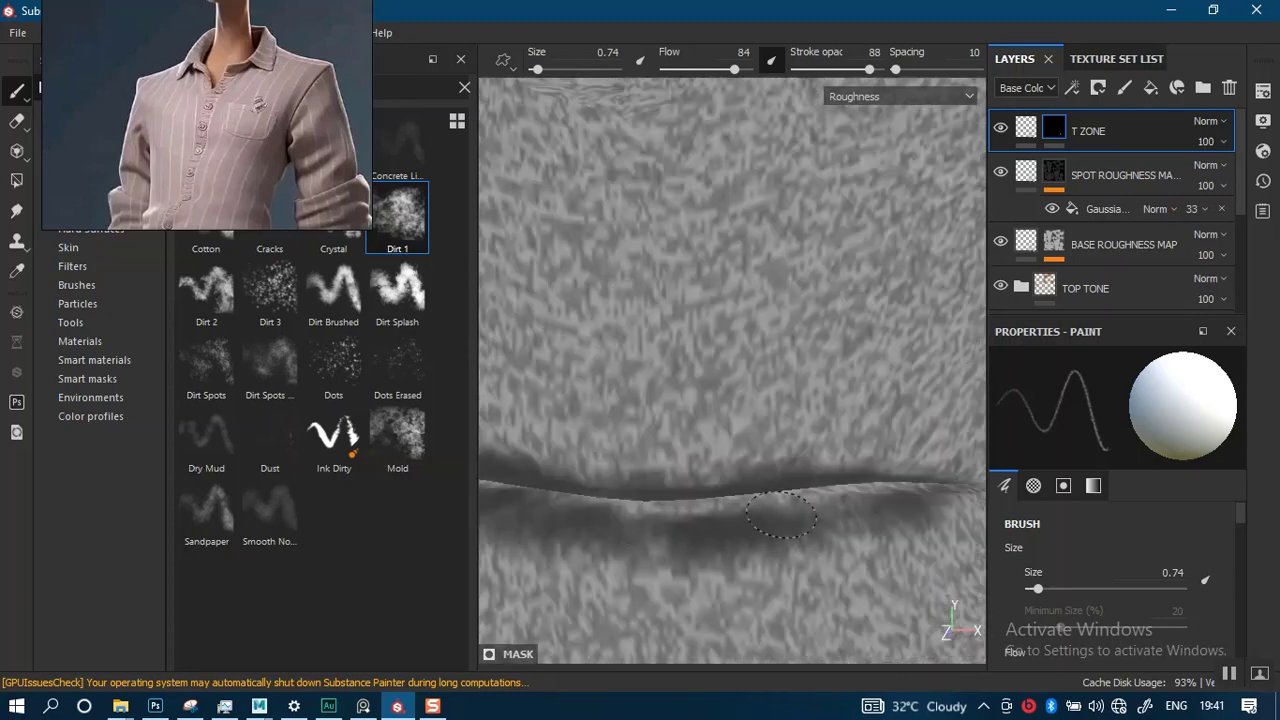
mouse_move(923, 507)
left_mouse_down("alt")
mouse_move(749, 500)
mouse_move(814, 513)
left_mouse_up("alt")
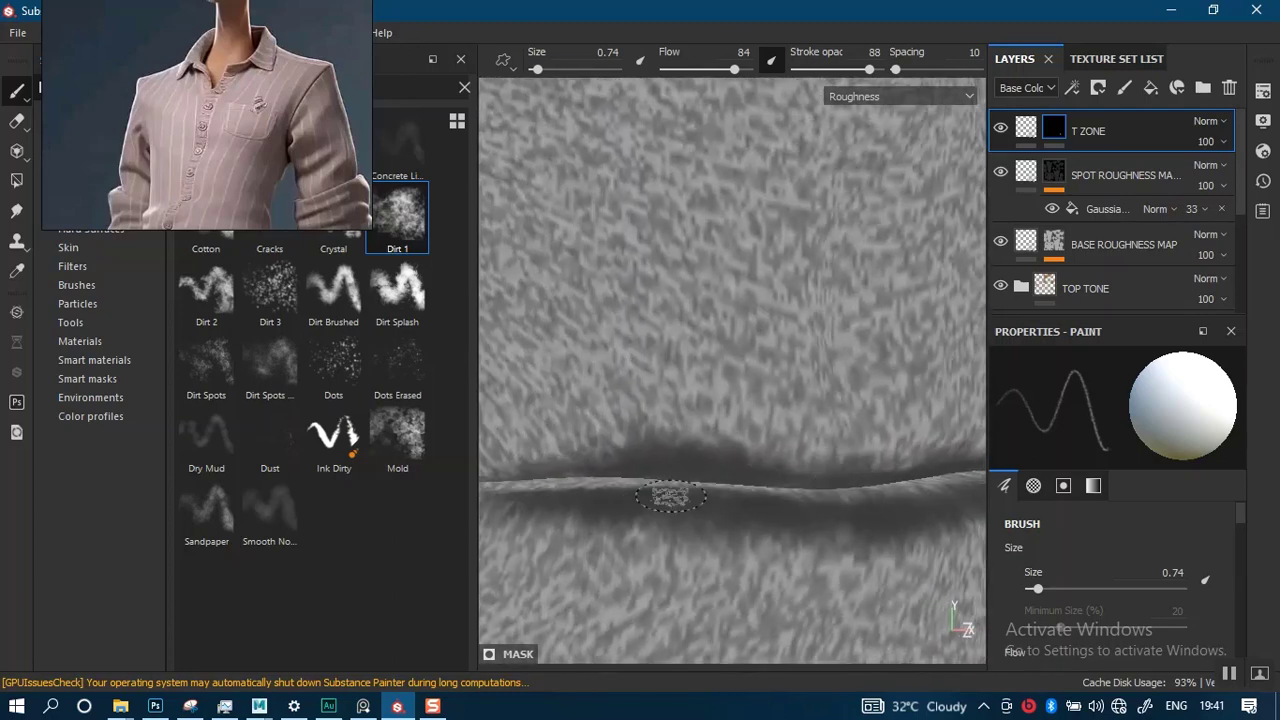
mouse_move(670, 497)
left_mouse_down("alt")
mouse_move(828, 488)
mouse_move(823, 437)
mouse_move(742, 476)
left_mouse_up("alt")
key("m")
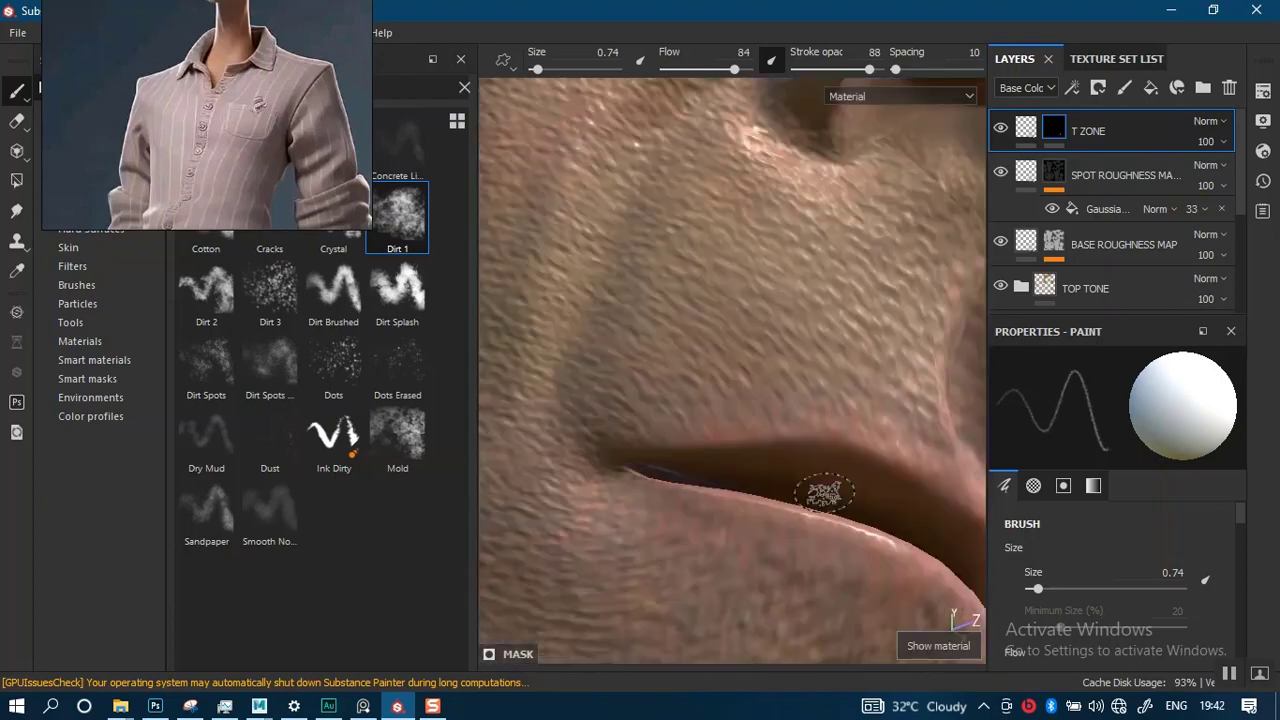
Set the brush size to 2.74, the flow to 44 and the stroke opacity to 57 for painting the ear
scroll(800, 450, "down", 8)
mouse_move(784, 490)
left_mouse_down("alt")
mouse_move(723, 429)
mouse_move(714, 437)
mouse_move(866, 571)
left_mouse_up("alt")
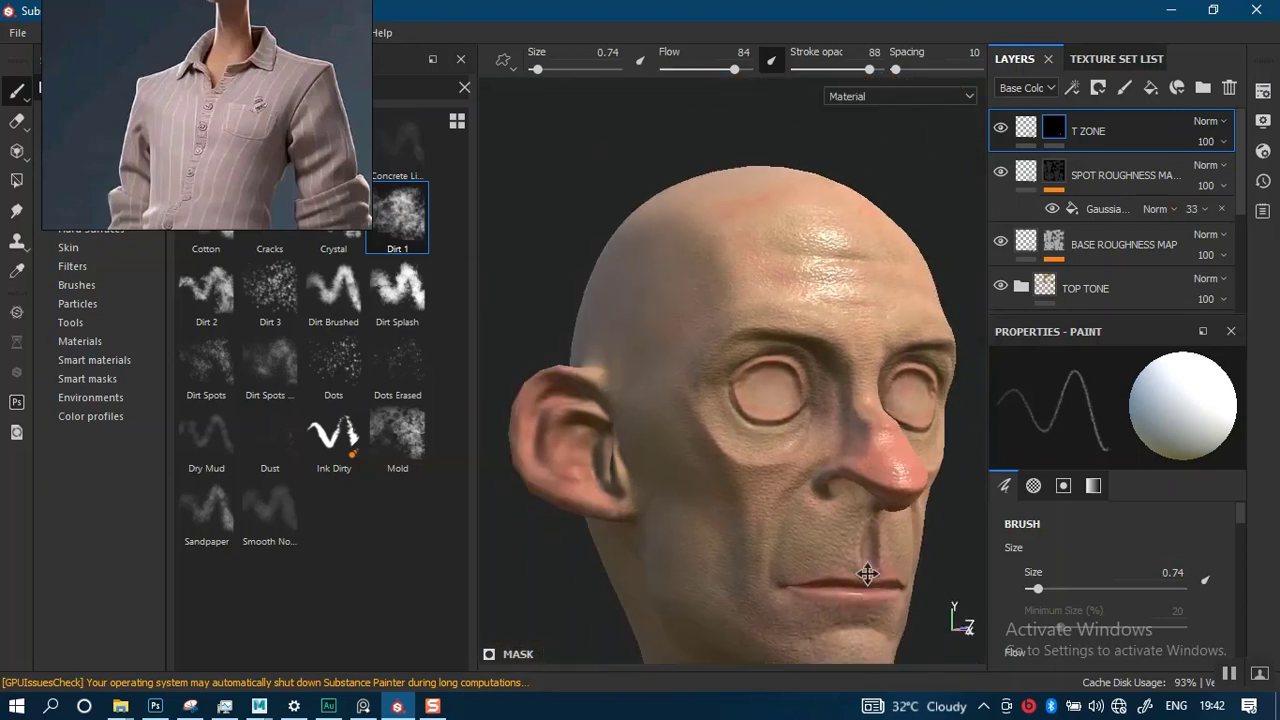
middle_click_drag(866, 571, 950, 545, "alt")
scroll(766, 534, "up", 5)
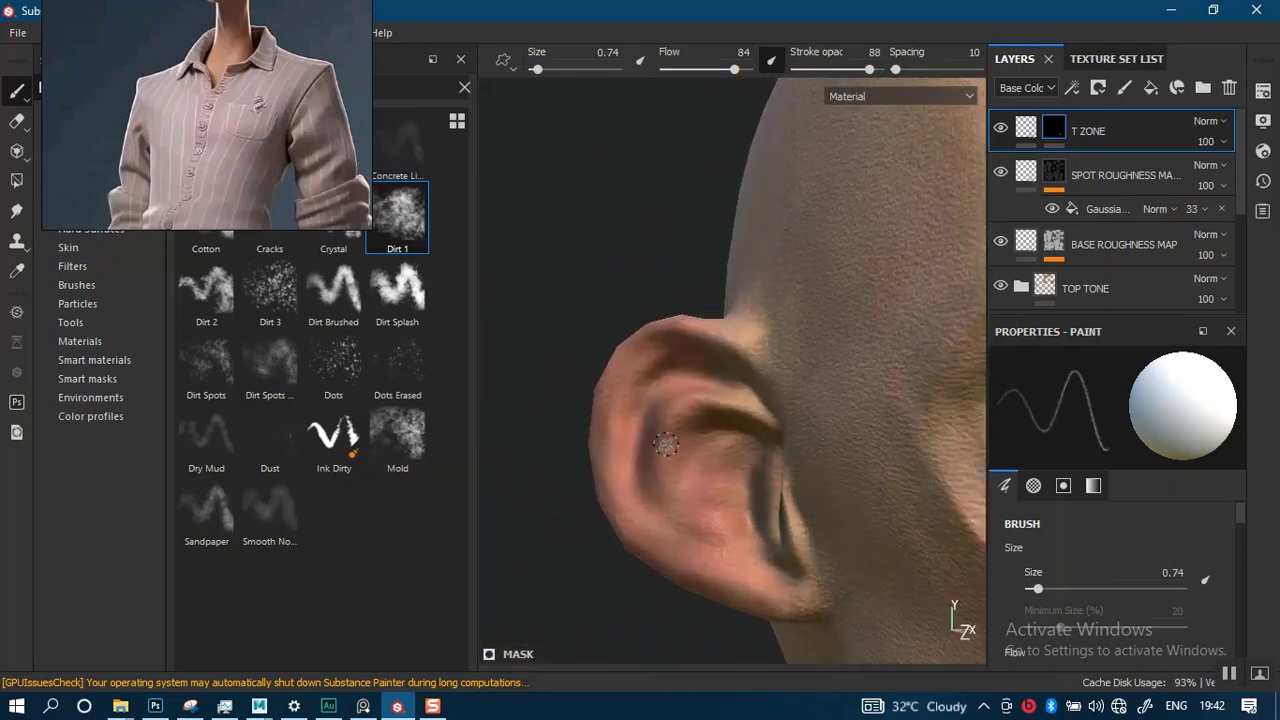
right_click_drag(666, 444, 662, 414, "ctrl")
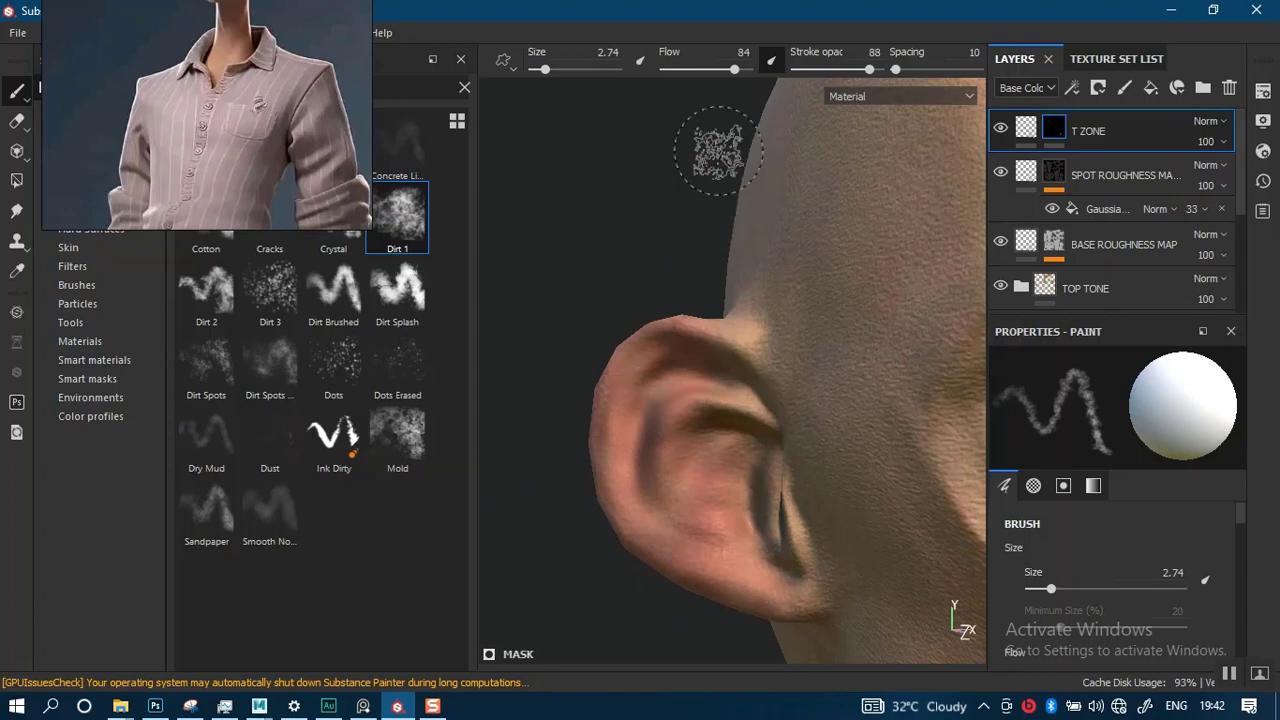
left_click_drag(734, 69, 700, 69)
mouse_move(869, 69)
left_mouse_down()
mouse_move(817, 72)
mouse_move(849, 72)
left_mouse_up()
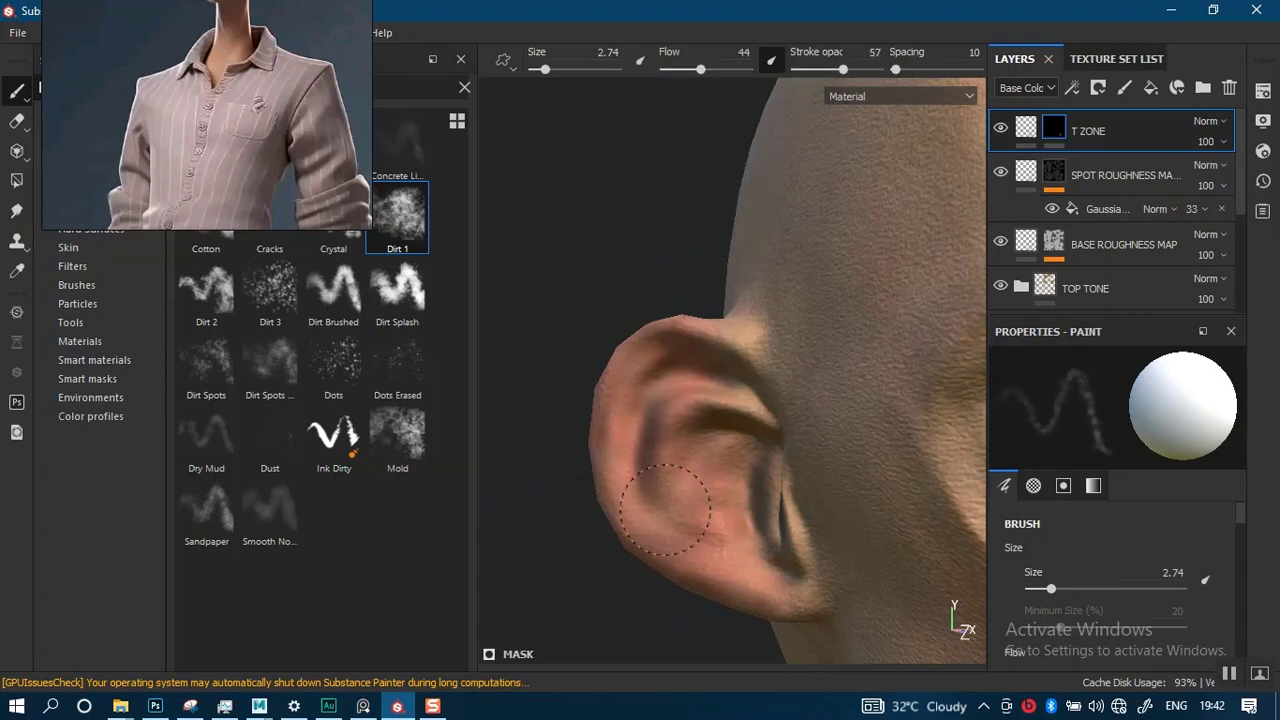
Paint the T ZONE mask over the ear's rim, inner folds and lobe, and check the opposite ear
left_click_drag(670, 504, 720, 363, "alt")
right_click_drag(720, 363, 714, 594, "alt")
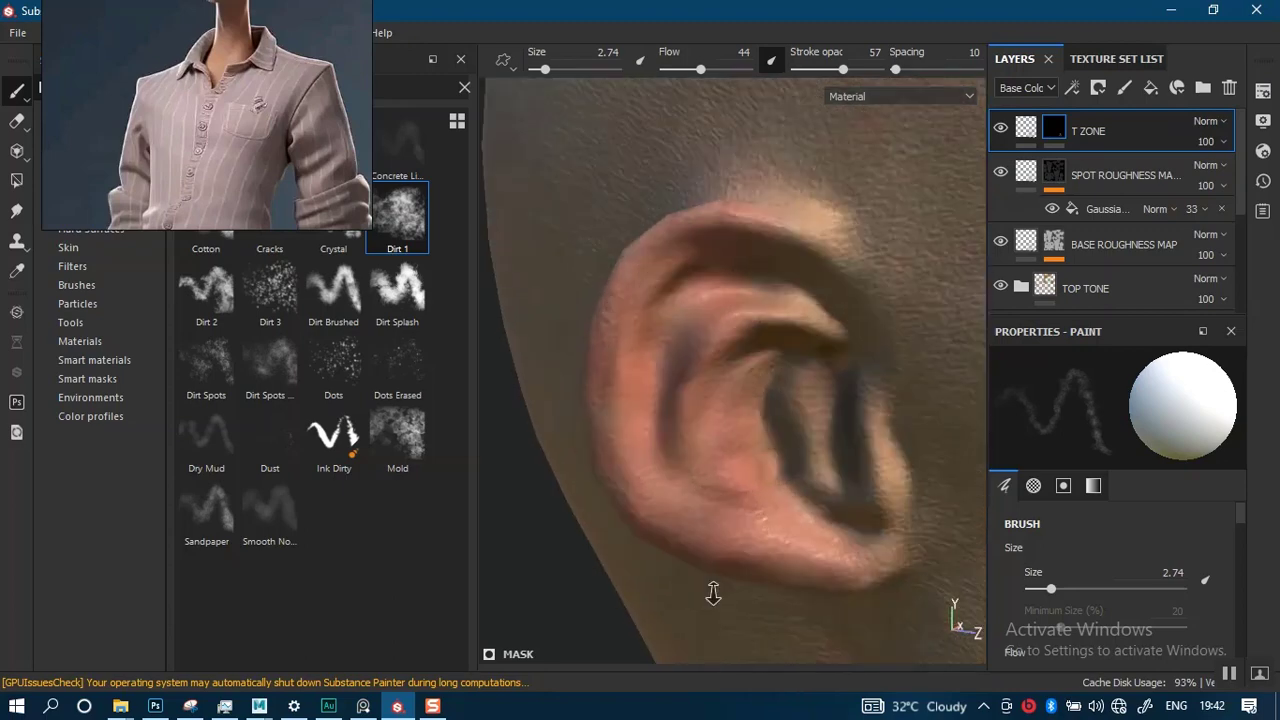
left_click_drag(714, 594, 702, 328, "alt")
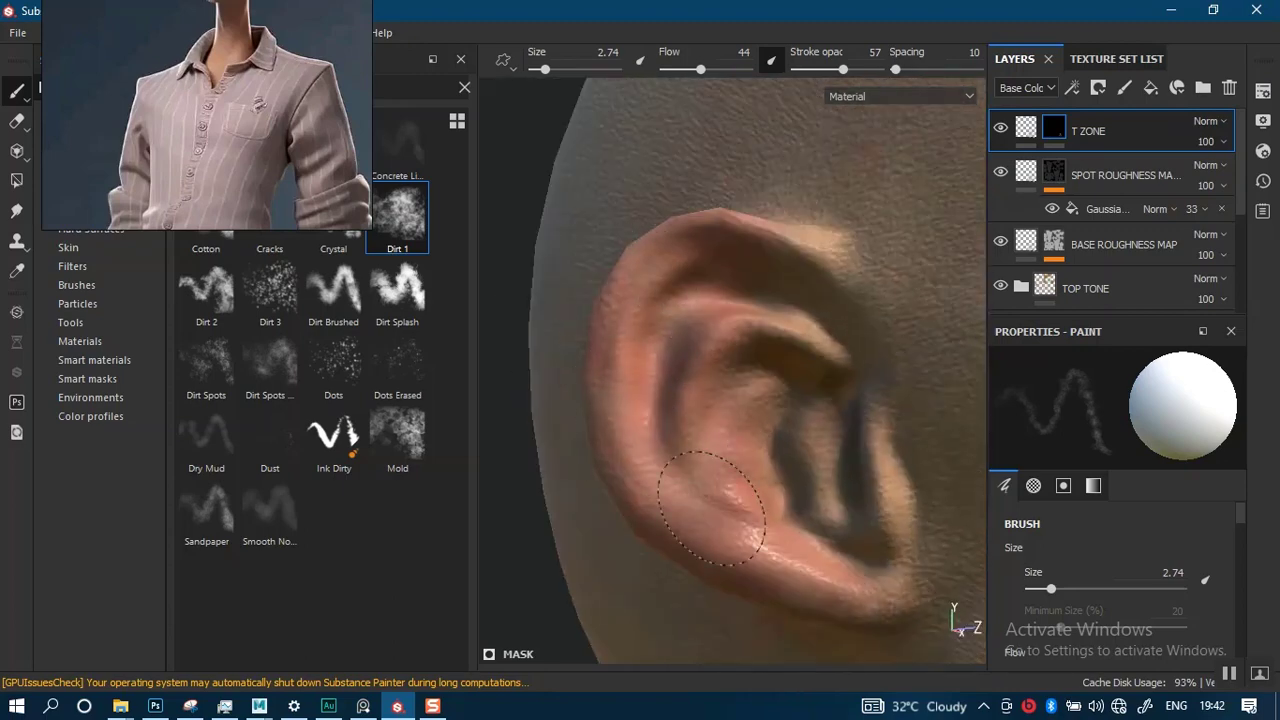
left_click_drag(772, 443, 763, 414, "alt")
right_click_drag(763, 414, 754, 354, "alt")
left_click_drag(754, 354, 600, 372, "alt")
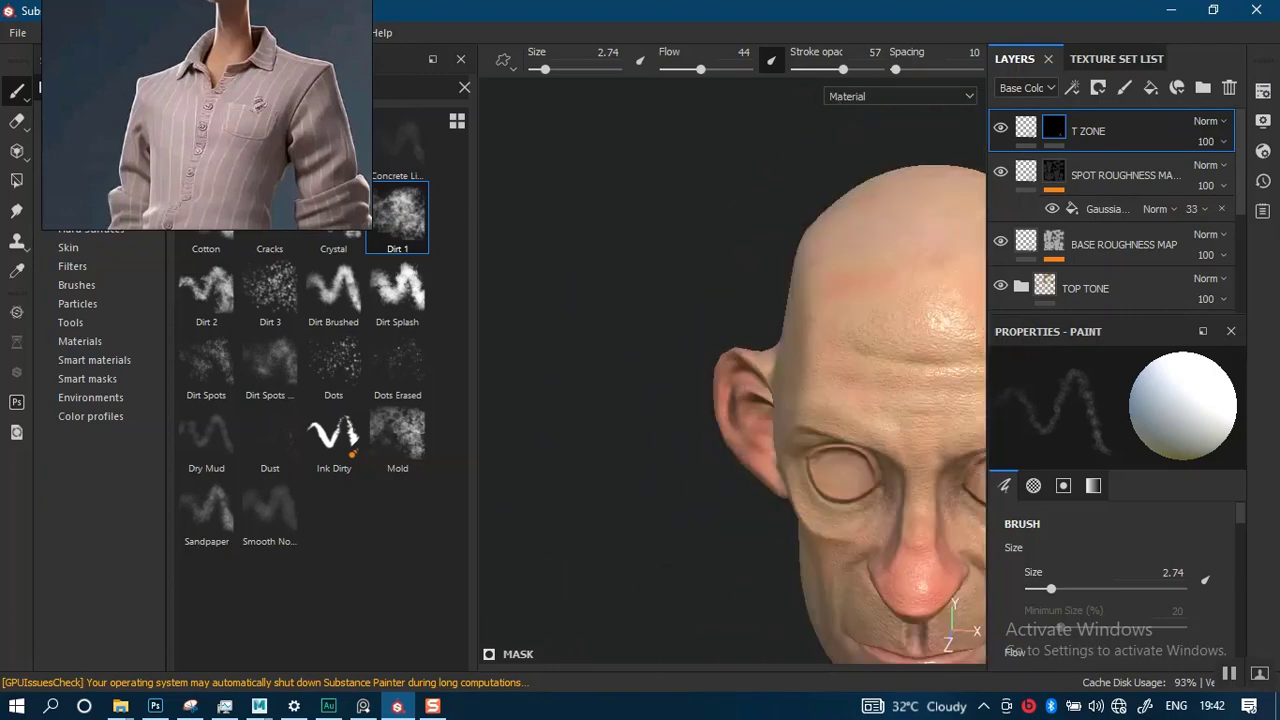
left_click_drag(660, 400, 560, 405, "alt")
middle_click_drag(800, 430, 630, 445, "alt")
right_click_drag(720, 460, 737, 563, "alt")
left_click_drag(737, 470, 665, 470, "alt")
right_click_drag(722, 470, 728, 600, "alt")
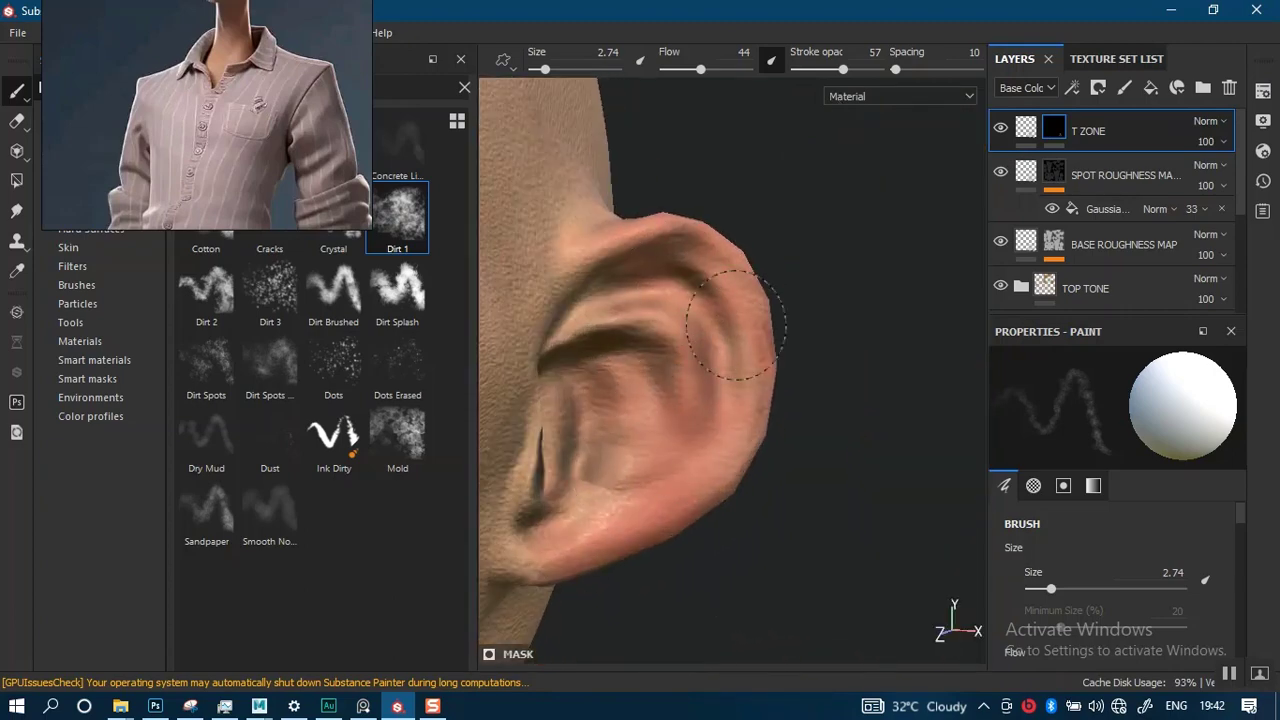
Set the brush size to 5.08 and the stroke opacity to 40 for painting the forearm
right_click_drag(720, 491, 779, 99, "alt")
middle_click_drag(590, 640, 705, 390, "alt")
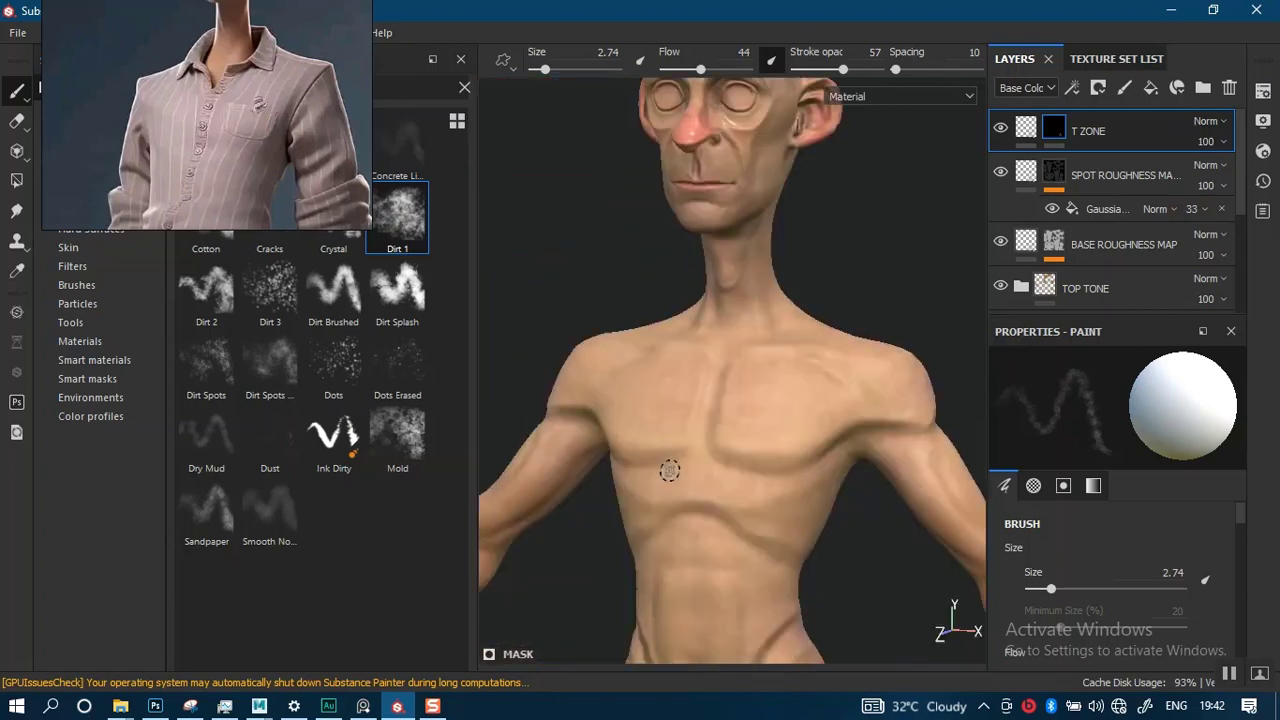
middle_click_drag(648, 512, 815, 310, "alt")
left_click_drag(586, 446, 712, 462, "alt")
right_click_drag(725, 445, 806, 544, "alt")
middle_click_drag(806, 544, 754, 491, "alt")
left_click_drag(754, 491, 777, 478, "alt")
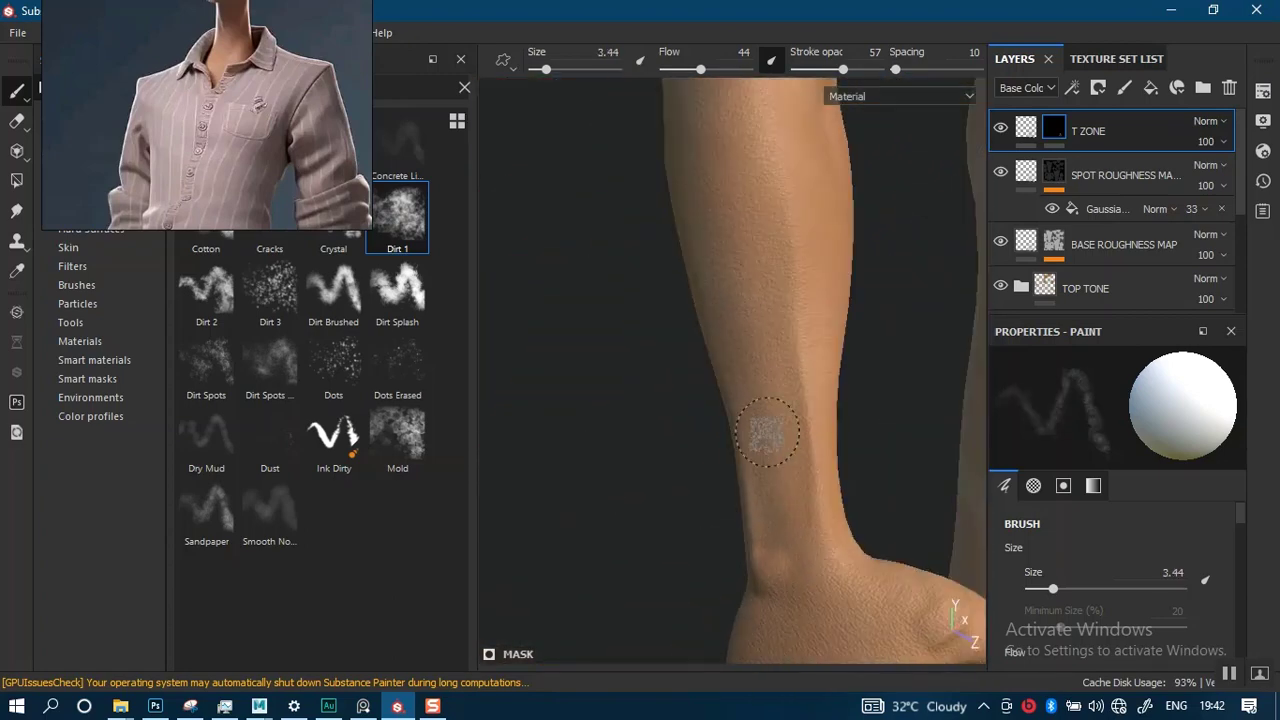
key("bracketright")
key("bracketright")
left_click_drag(774, 370, 728, 325, "alt")
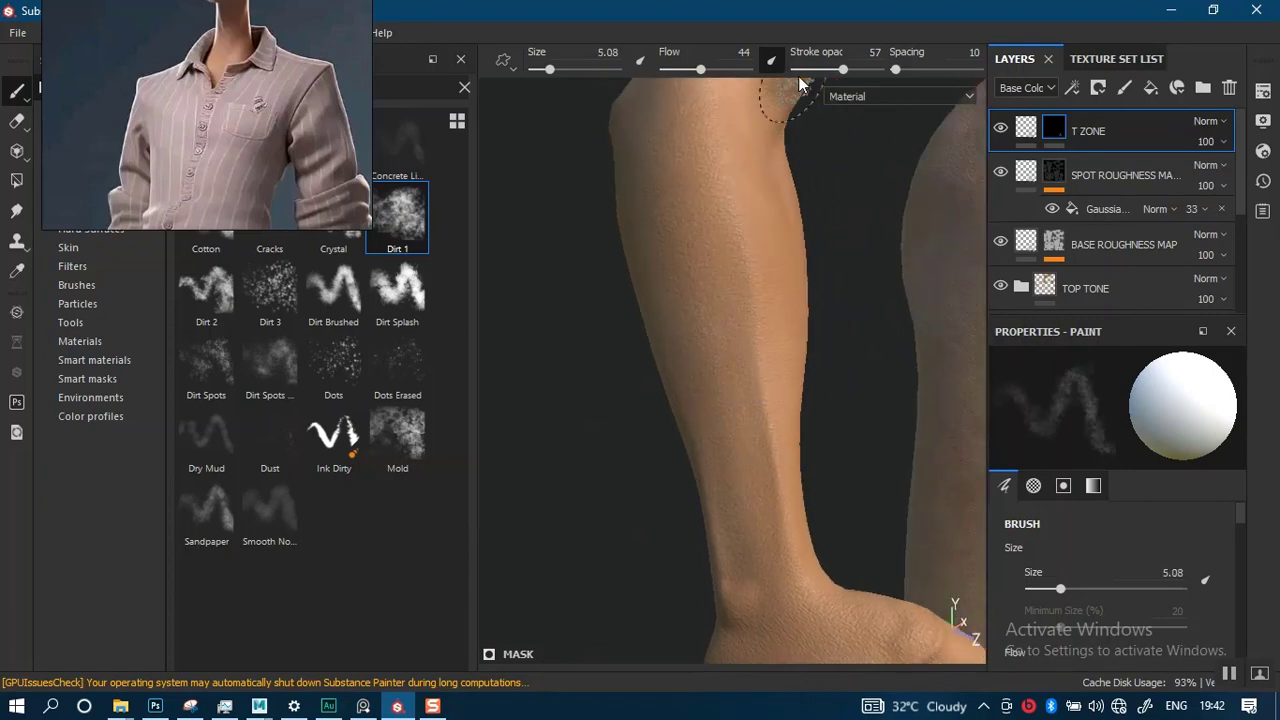
left_click_drag(843, 70, 828, 71)
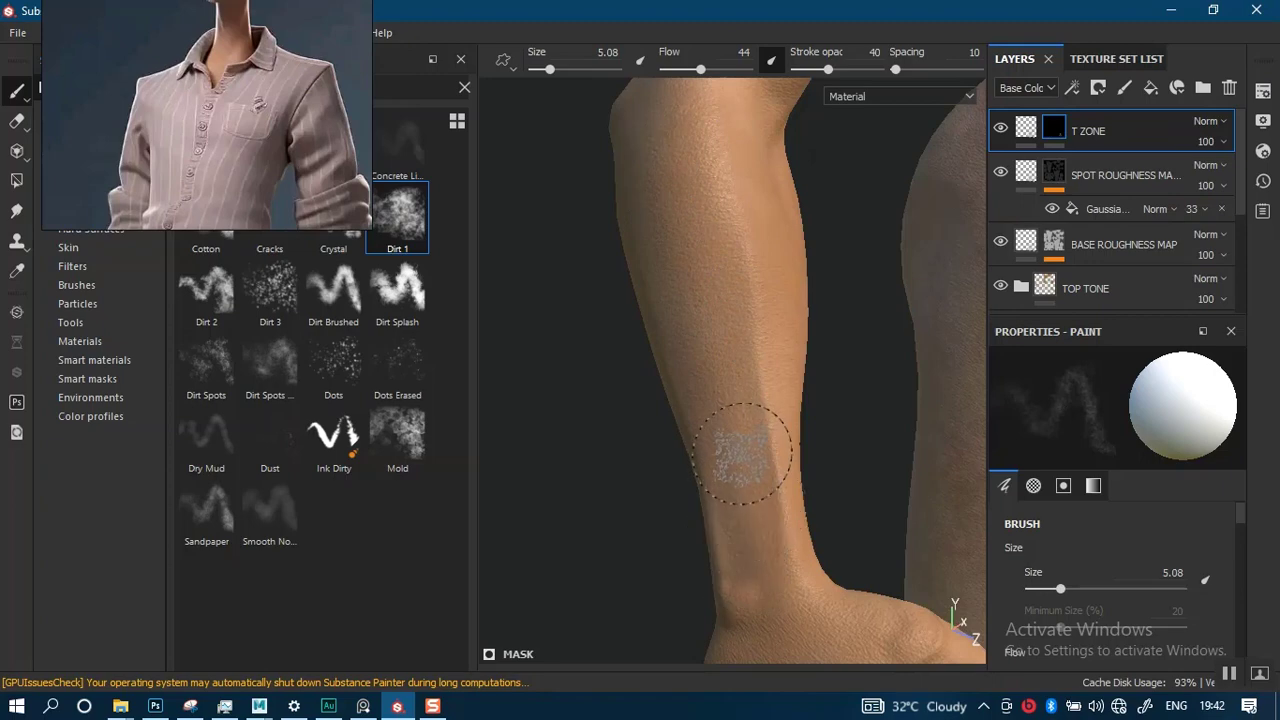
Display the Roughness channel and paint the T ZONE mask along the forearm and over the wrist and hand
key("c")
scroll(737, 386, "up", 3)
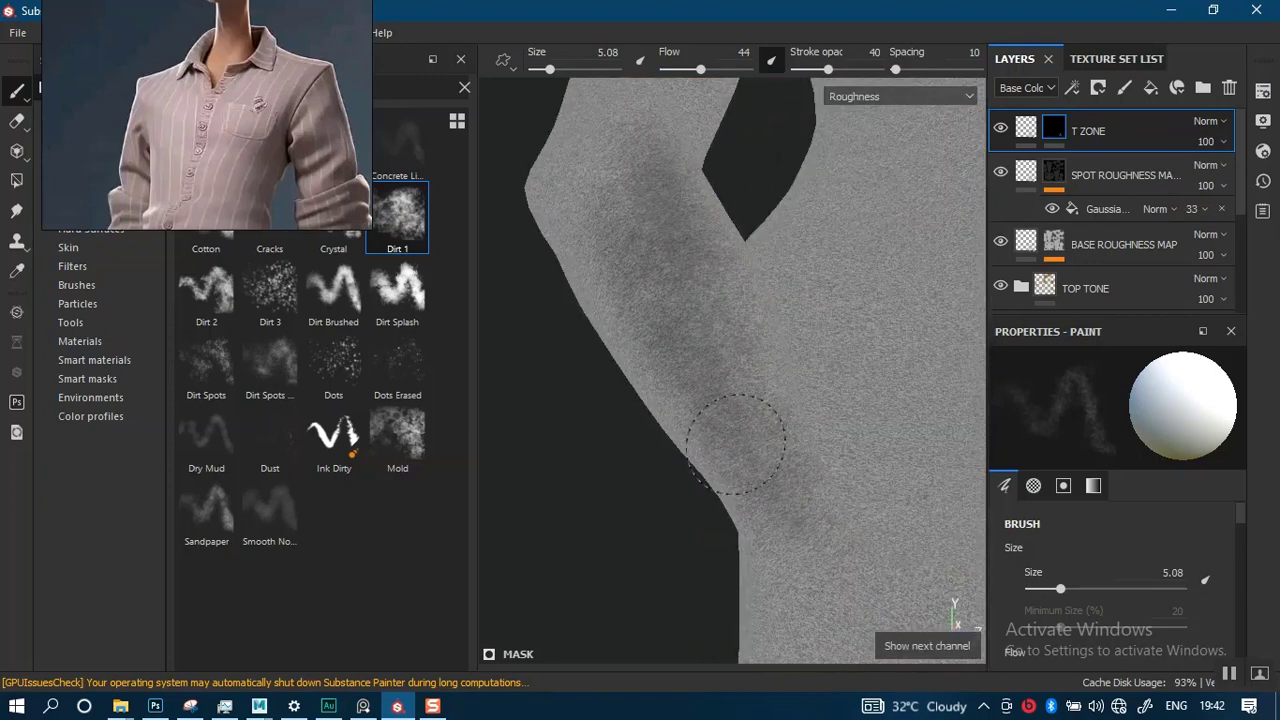
mouse_move(708, 392)
left_mouse_down("alt")
mouse_move(791, 389)
mouse_move(766, 391)
mouse_move(729, 321)
mouse_move(731, 354)
mouse_move(571, 334)
mouse_move(734, 434)
mouse_move(757, 340)
mouse_move(737, 337)
mouse_move(691, 386)
mouse_move(595, 320)
left_mouse_up("alt")
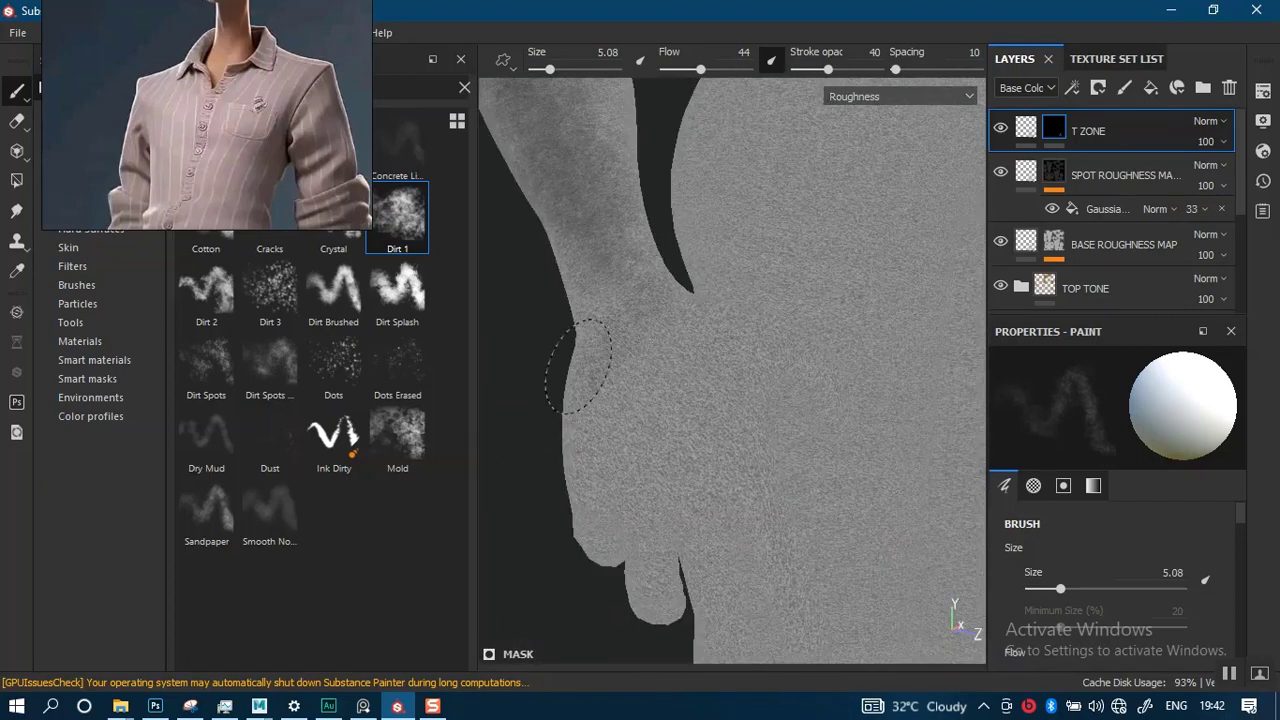
scroll(703, 361, "down", 5)
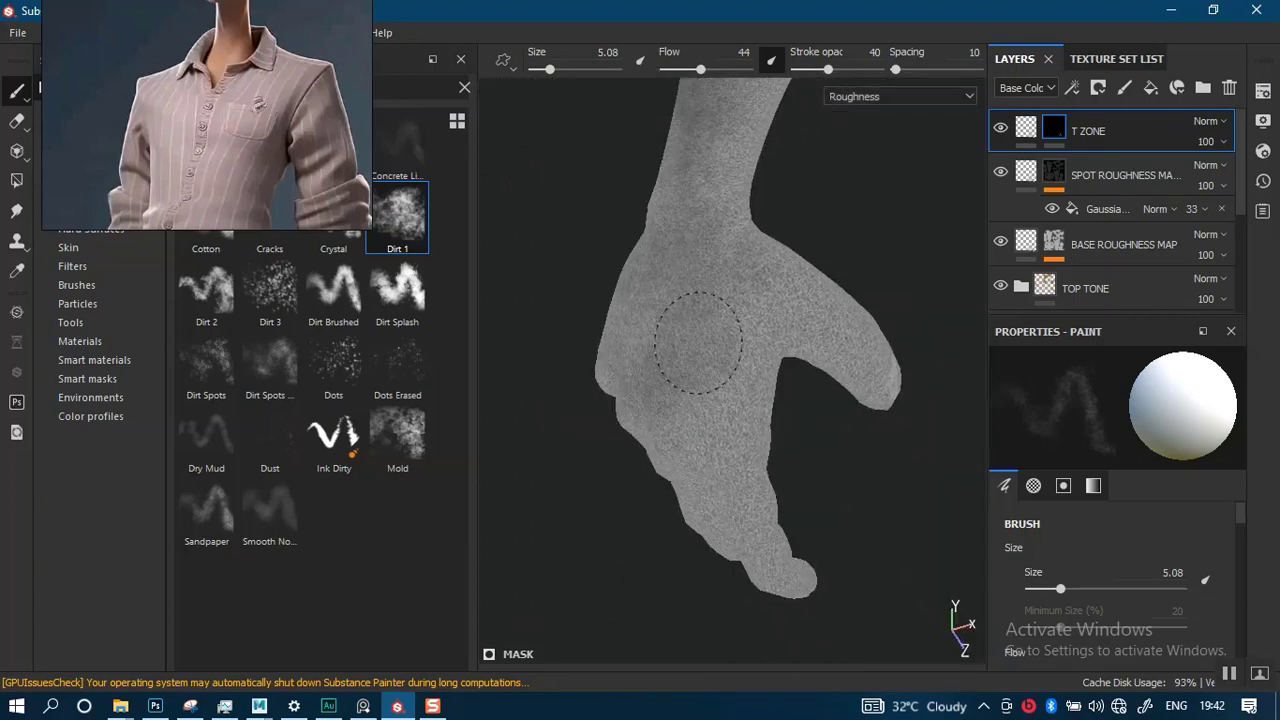
Examine the opposite arm in the Roughness channel and return to the Material display to check its forearm
scroll(757, 371, "down", 5)
left_click_drag(757, 371, 715, 418, "alt")
middle_click_drag(900, 420, 660, 406, "alt")
left_click_drag(860, 404, 700, 400, "alt")
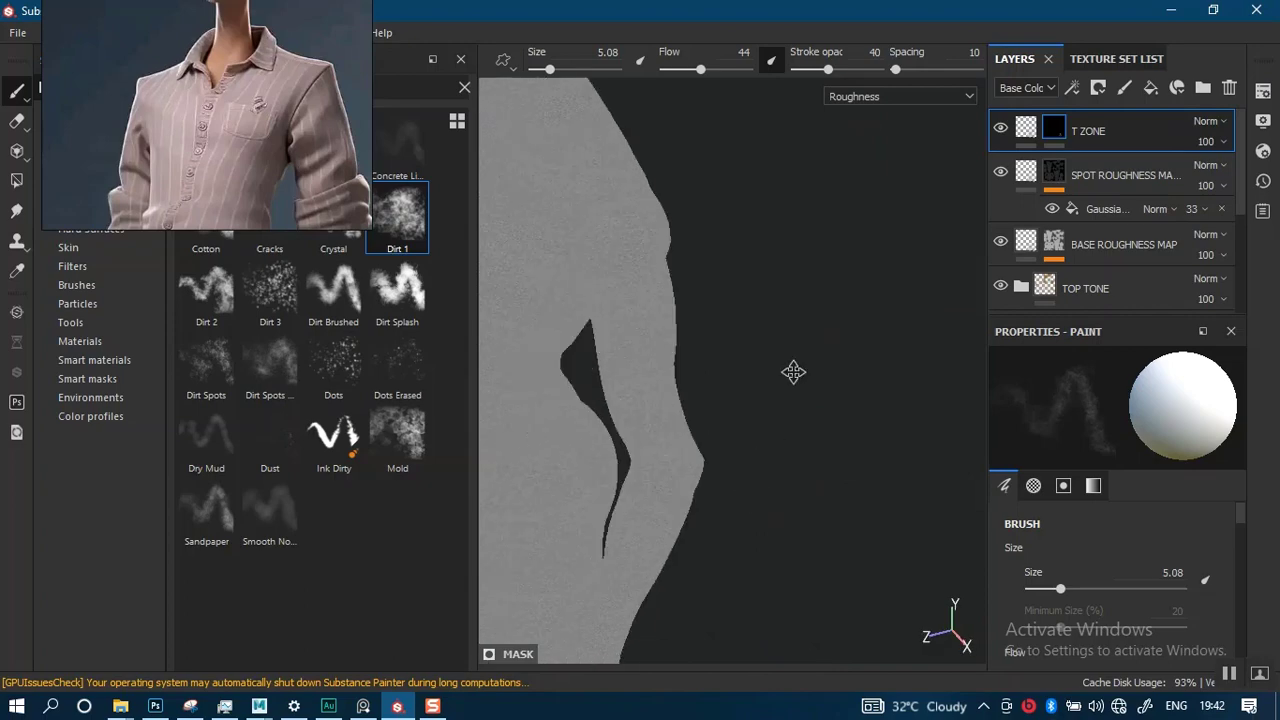
middle_click_drag(794, 371, 880, 365, "alt")
scroll(794, 420, "up", 3)
left_click_drag(762, 530, 665, 500, "alt")
middle_click_drag(714, 400, 722, 300, "alt")
left_click_drag(740, 403, 795, 430, "alt")
mouse_move(778, 585)
right_mouse_down("alt")
mouse_move(768, 632)
mouse_move(805, 380)
mouse_move(743, 531)
right_mouse_up("alt")
key("m")
left_click_drag(743, 450, 676, 408, "alt")
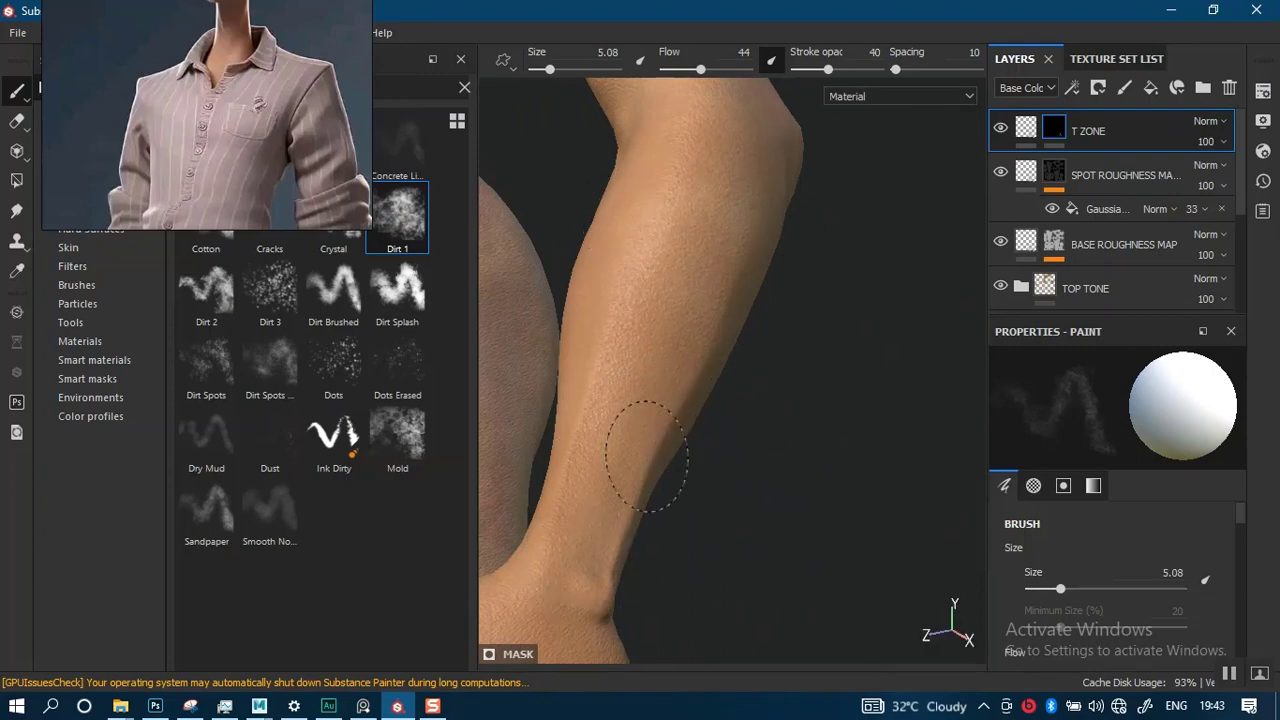
Examine the skin shine on the forearm, the back of the hand, the knuckles and the fingers
left_click_drag(696, 505, 751, 366, "alt")
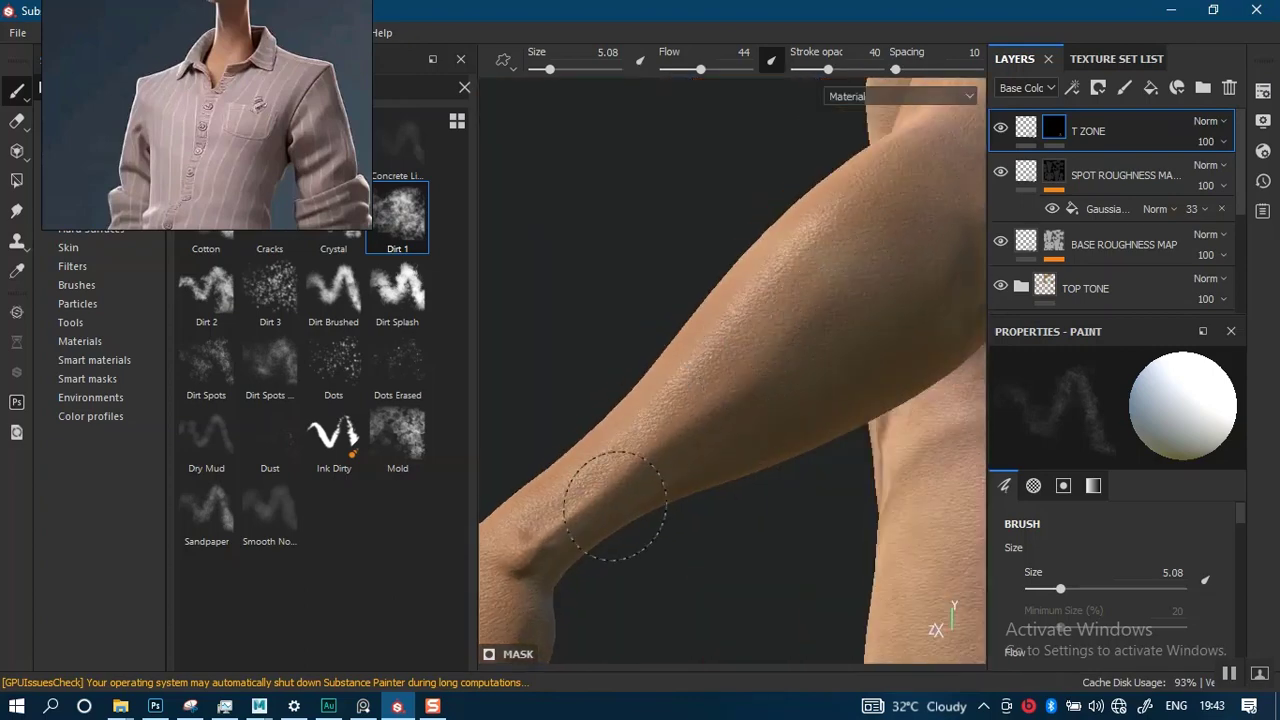
middle_click_drag(766, 388, 814, 283, "alt")
left_click_drag(814, 283, 689, 483, "alt")
middle_click_drag(689, 483, 807, 369, "alt")
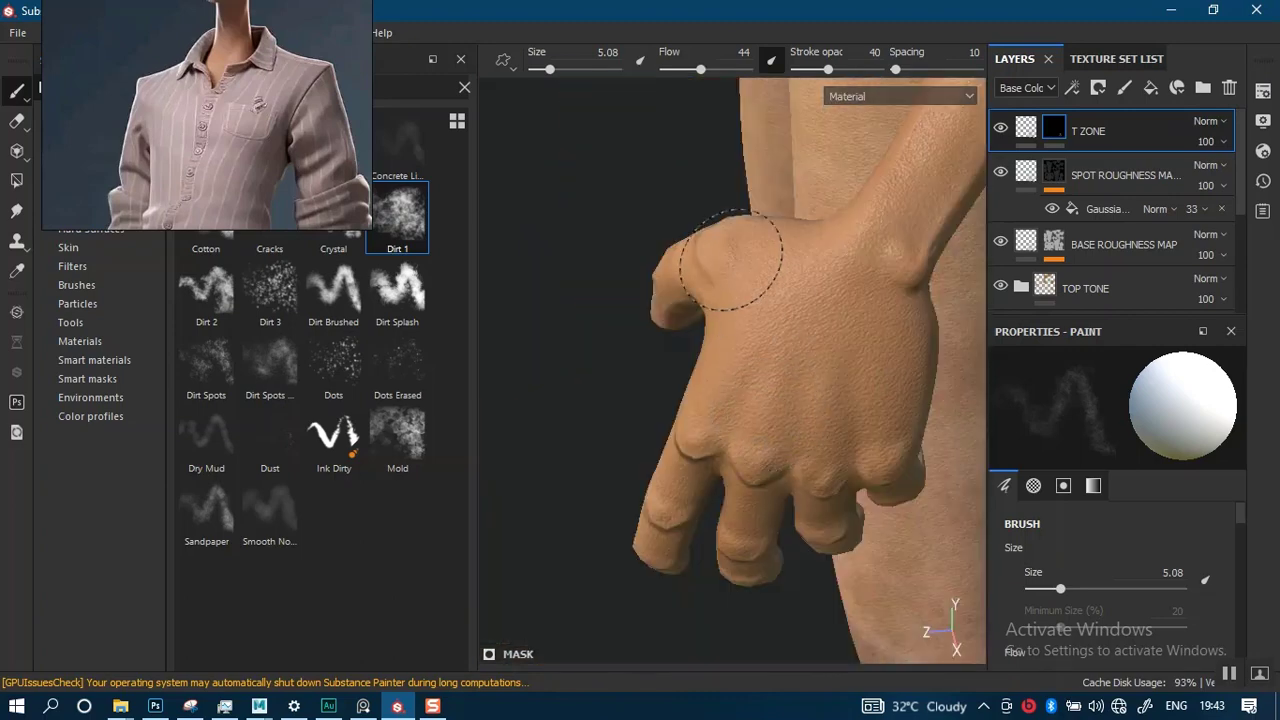
mouse_move(880, 400)
left_mouse_down("alt")
mouse_move(926, 329)
mouse_move(571, 494)
mouse_move(763, 411)
left_mouse_up("alt")
middle_click_drag(763, 411, 741, 160, "alt")
right_click_drag(741, 180, 755, 365, "alt")
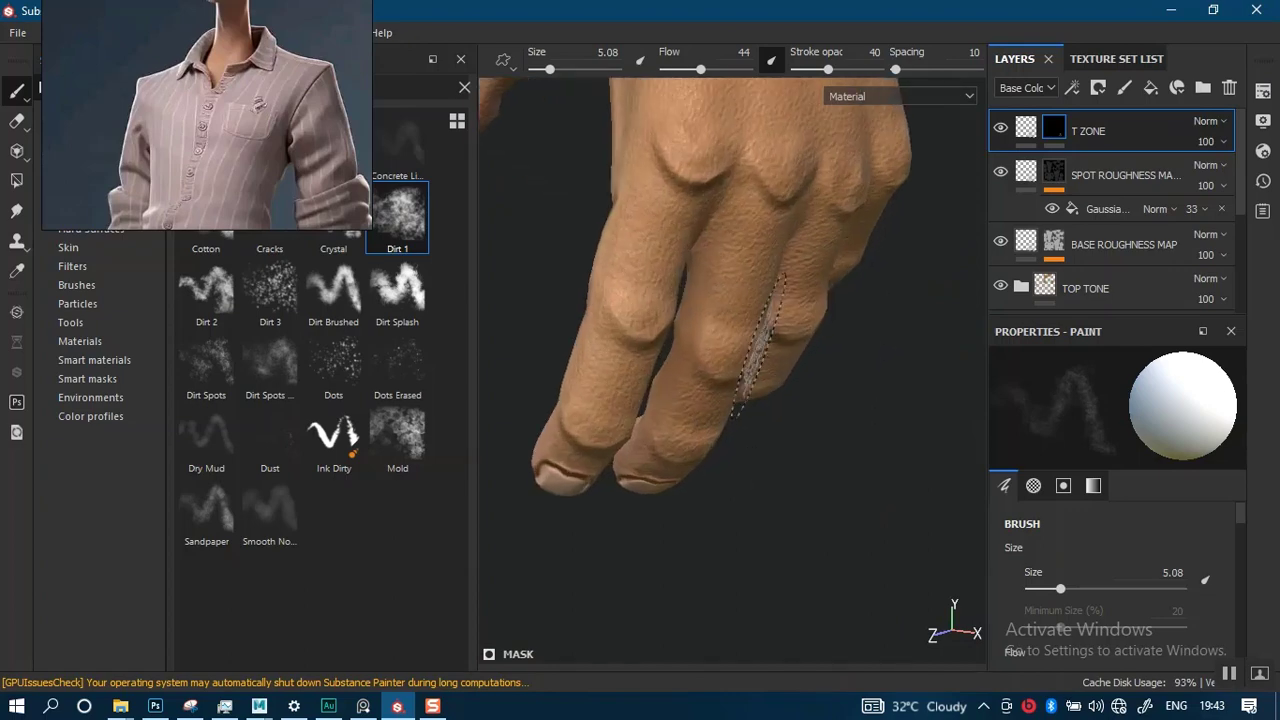
Reduce the brush size to 1.58 and paint the T ZONE mask over the thumbnail
middle_click_drag(770, 240, 731, 406, "alt")
left_click_drag(731, 406, 885, 429, "alt")
right_click_drag(885, 429, 755, 523, "alt")
left_click_drag(755, 523, 700, 400, "alt")
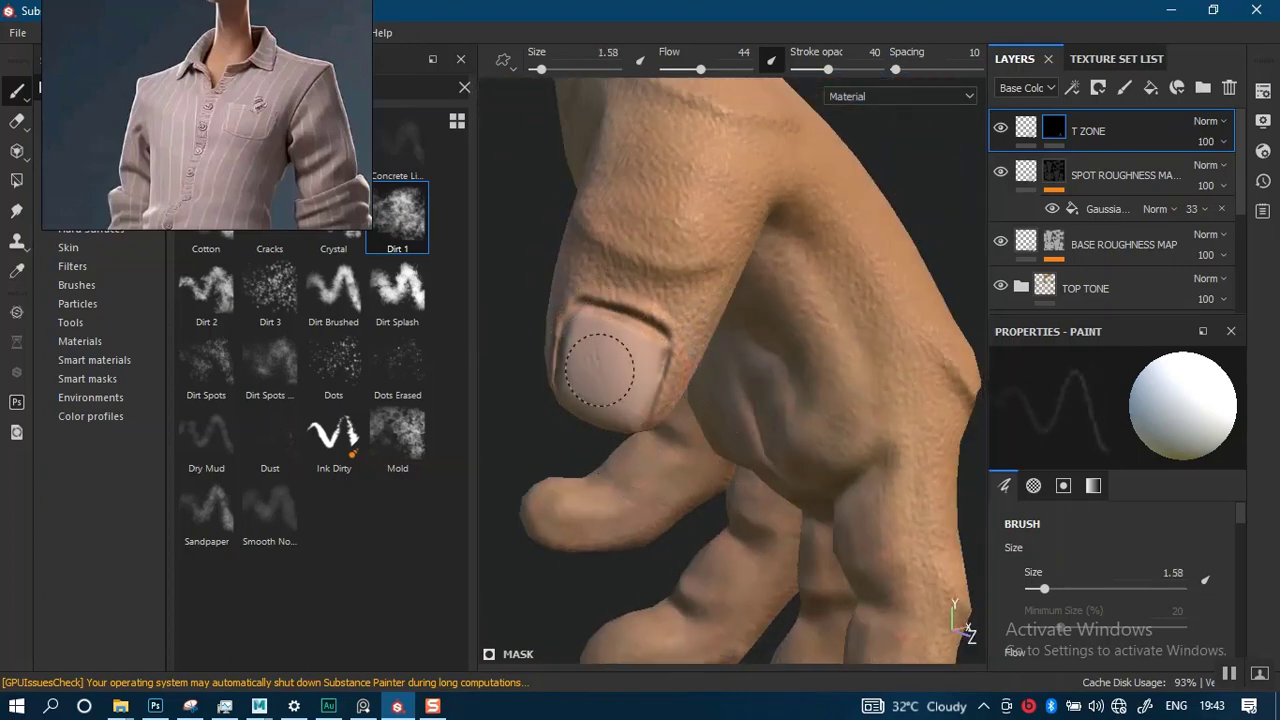
mouse_move(590, 410)
left_mouse_down("alt")
mouse_move(694, 294)
mouse_move(731, 309)
mouse_move(849, 451)
mouse_move(740, 360)
mouse_move(717, 405)
left_mouse_up("alt")
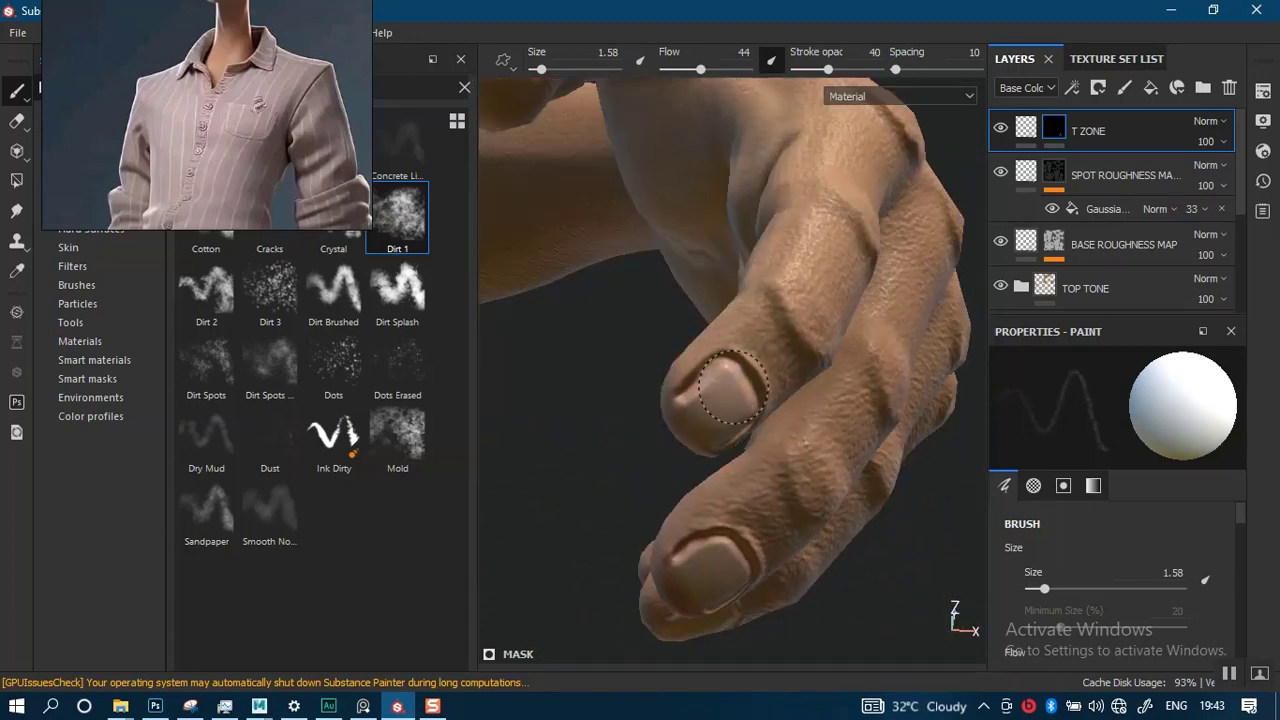
Paint the T ZONE mask over the remaining fingernails of the same hand
left_click_drag(703, 478, 735, 415, "alt")
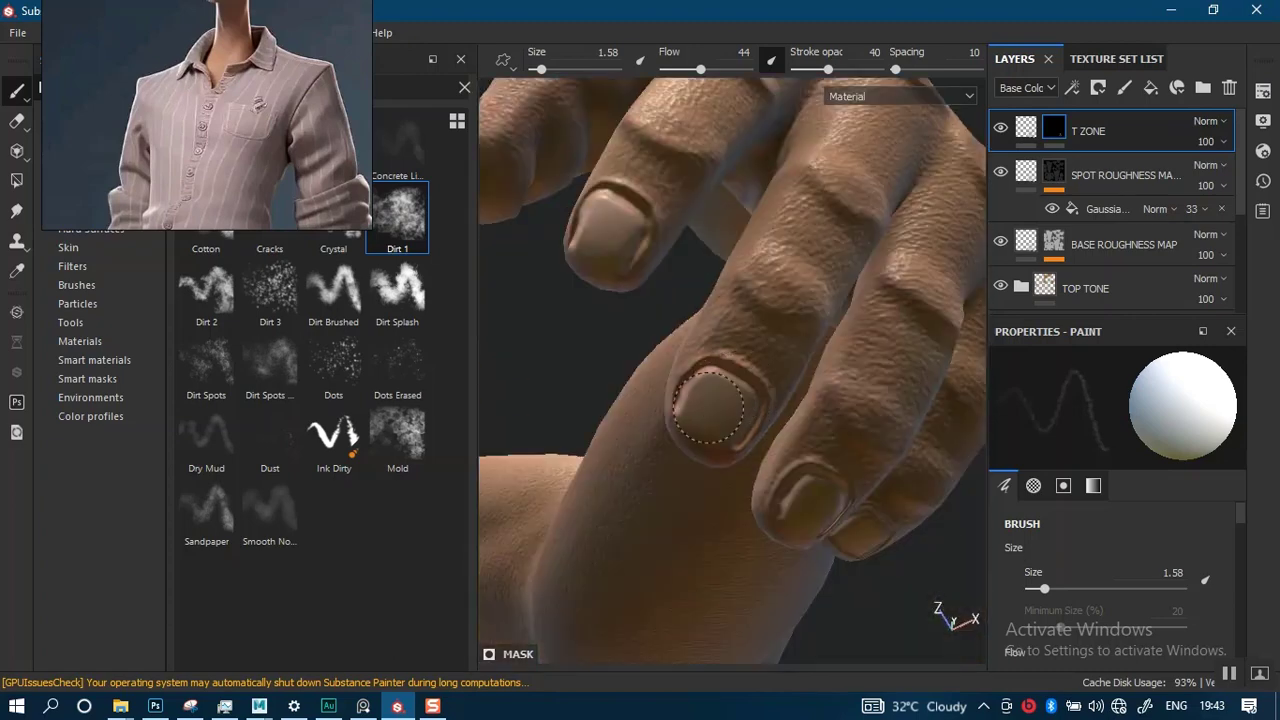
mouse_move(803, 516)
left_mouse_down("alt")
mouse_move(886, 471)
mouse_move(606, 434)
mouse_move(680, 466)
mouse_move(758, 456)
left_mouse_up("alt")
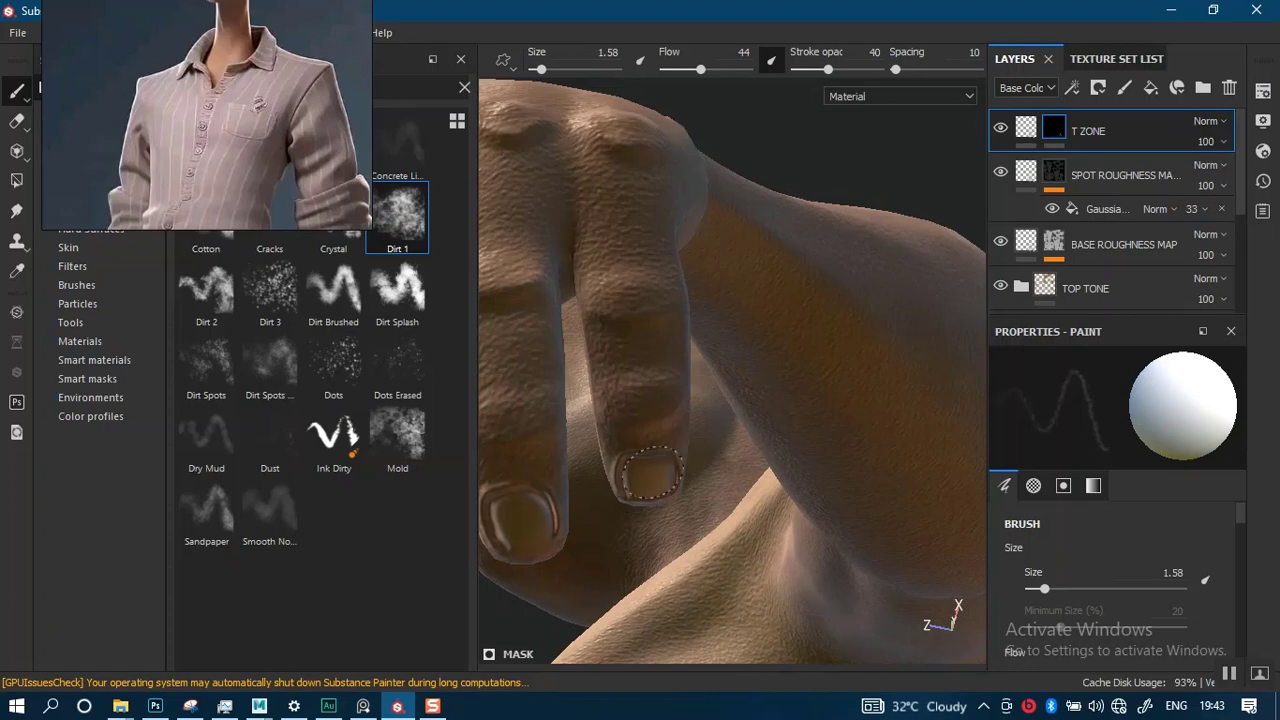
right_click_drag(653, 473, 731, 231, "alt")
mouse_move(731, 231)
left_mouse_down("alt")
mouse_move(751, 534)
mouse_move(974, 259)
mouse_move(791, 380)
mouse_move(854, 251)
mouse_move(701, 409)
mouse_move(714, 514)
mouse_move(751, 349)
mouse_move(737, 531)
mouse_move(668, 432)
mouse_move(737, 491)
mouse_move(726, 534)
mouse_move(663, 297)
mouse_move(682, 295)
mouse_move(694, 389)
mouse_move(717, 389)
mouse_move(780, 290)
mouse_move(666, 492)
mouse_move(709, 291)
mouse_move(680, 409)
mouse_move(749, 429)
mouse_move(723, 389)
mouse_move(743, 543)
mouse_move(680, 525)
mouse_move(737, 429)
mouse_move(713, 505)
mouse_move(657, 449)
mouse_move(777, 449)
mouse_move(727, 423)
left_mouse_up("alt")
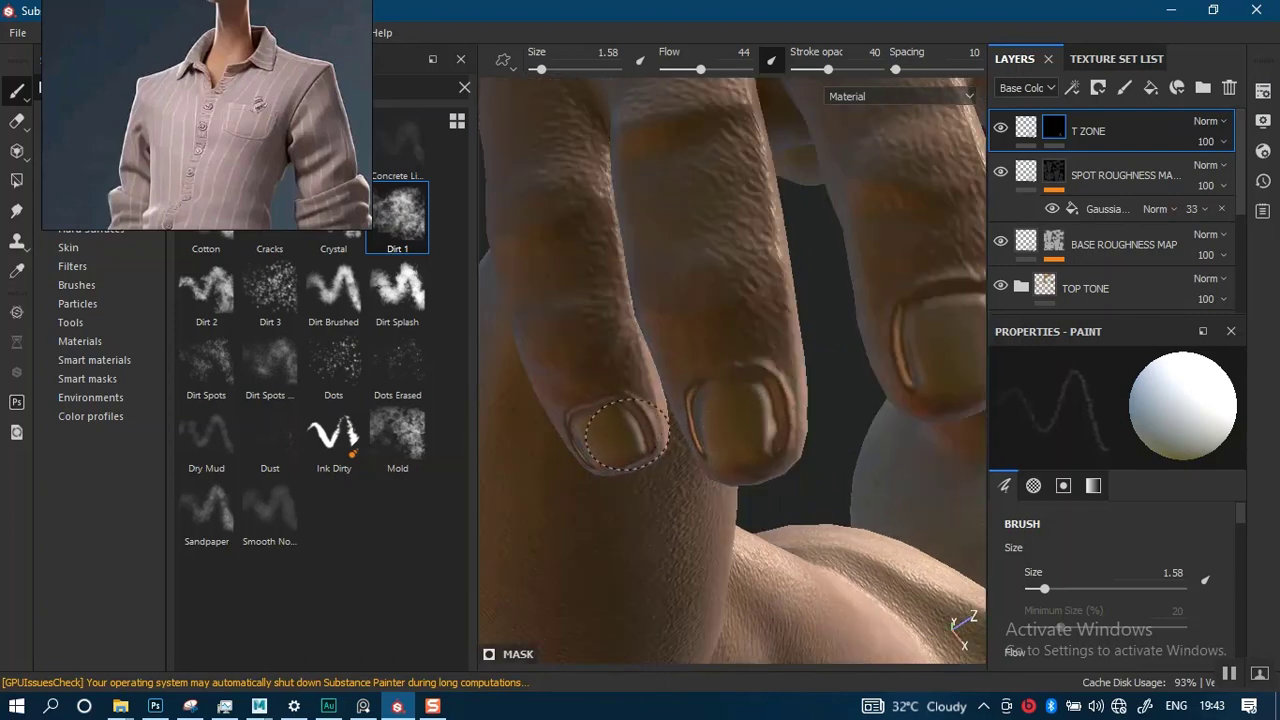
Set the brush size to 3.44 and start painting the T ZONE mask on the neck below the jaw
key("f")
left_click_drag(736, 428, 646, 557, "alt")
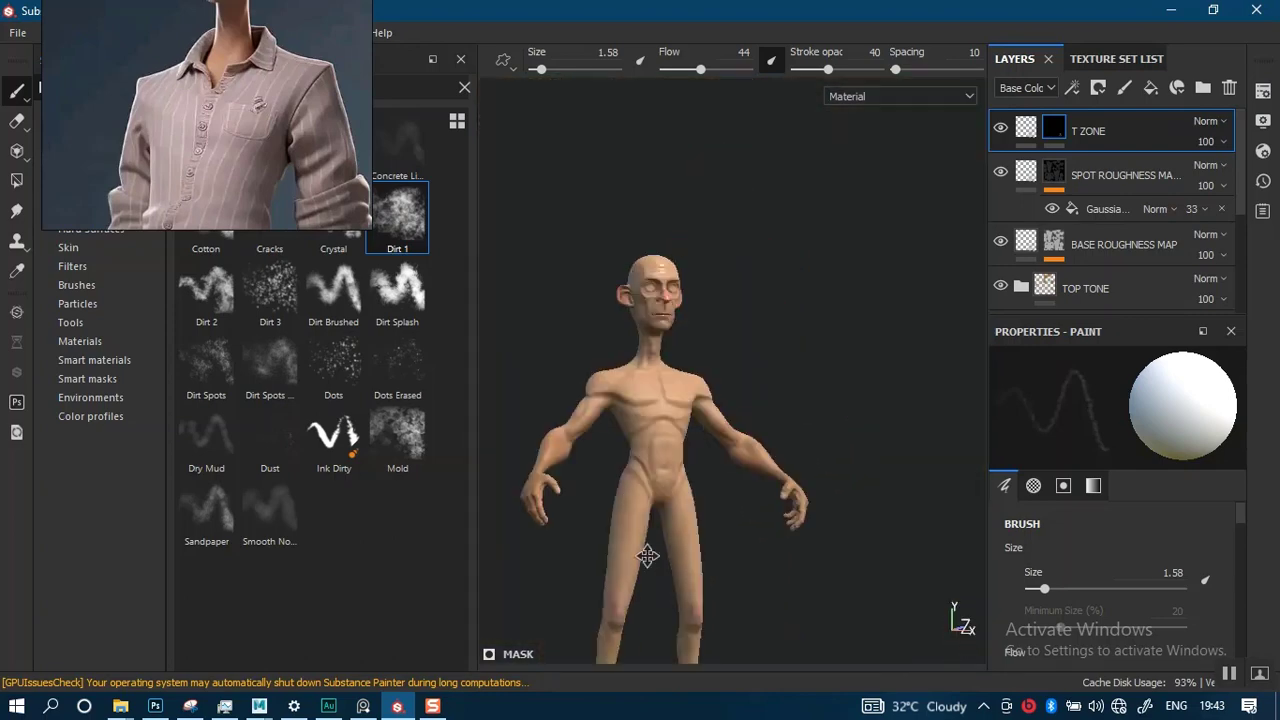
right_click_drag(646, 557, 700, 409, "alt")
middle_click_drag(700, 409, 690, 570, "alt")
right_click_drag(690, 570, 711, 520, "alt")
left_click_drag(711, 520, 752, 443, "alt")
right_click_drag(752, 443, 677, 534, "alt")
left_click_drag(677, 534, 757, 457, "alt")
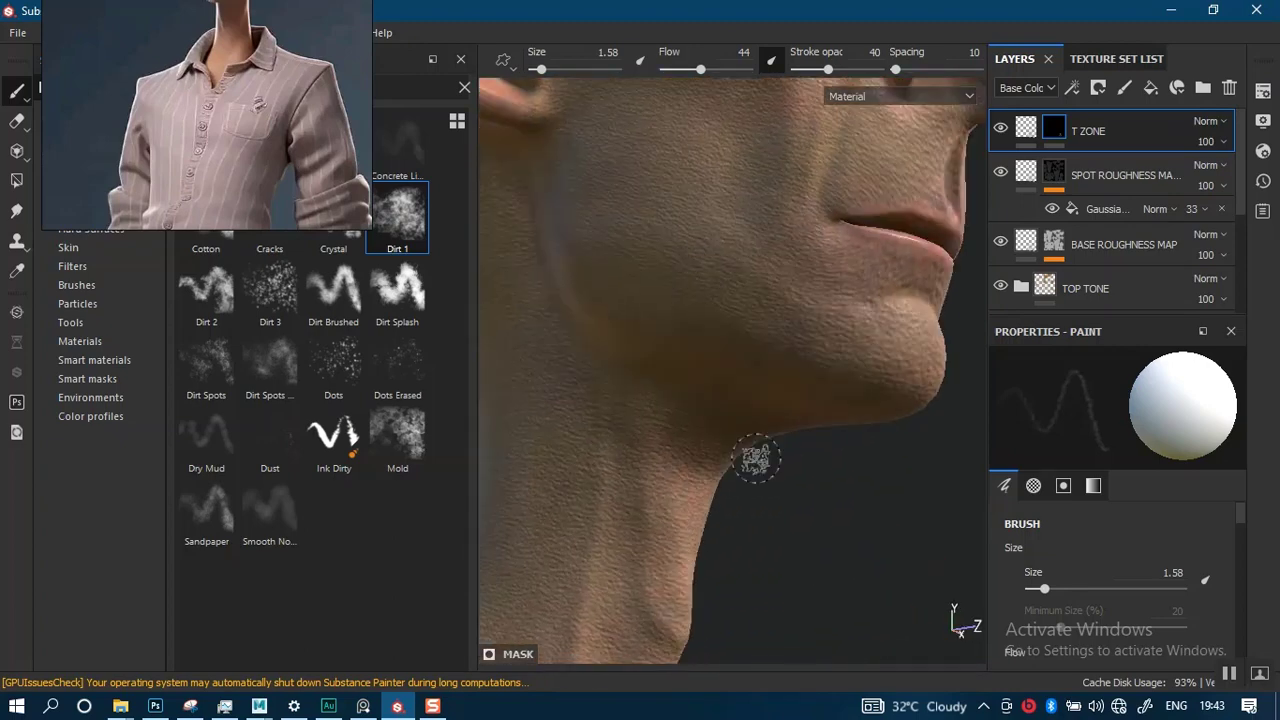
right_click_drag(757, 457, 669, 540, "alt")
left_click_drag(669, 540, 625, 530, "alt")
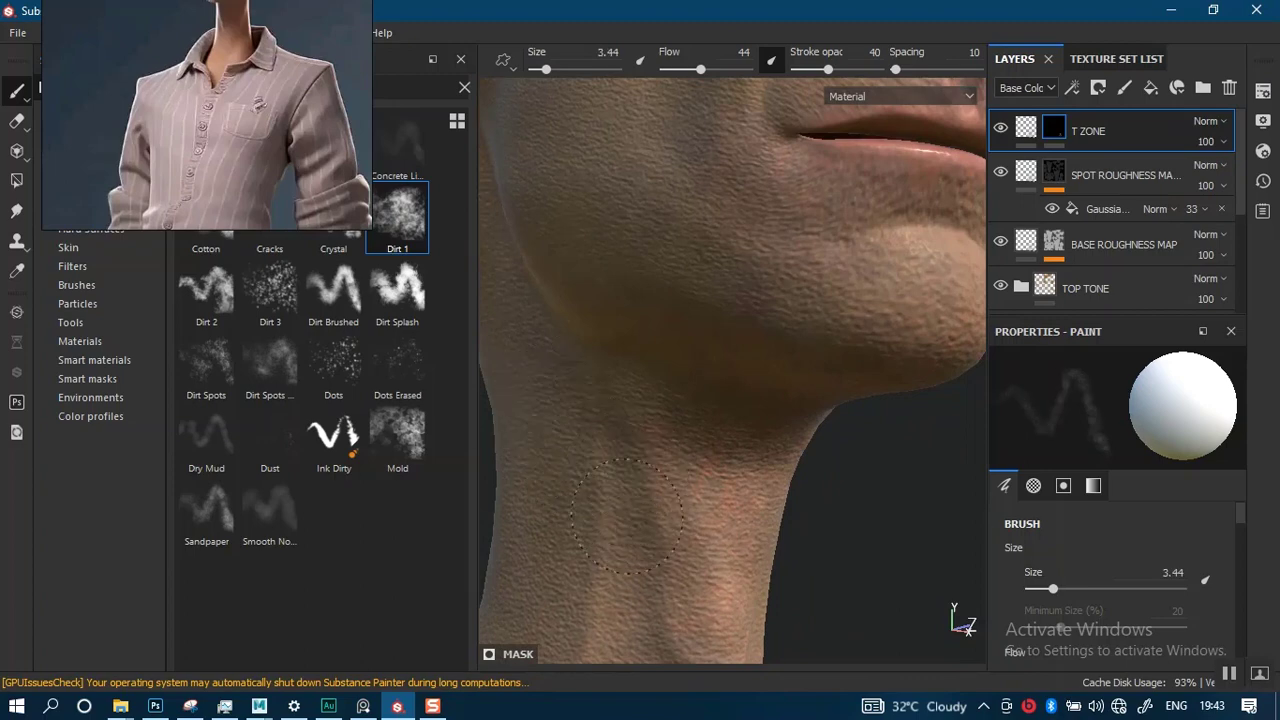
left_click_drag(700, 532, 697, 515, "alt")
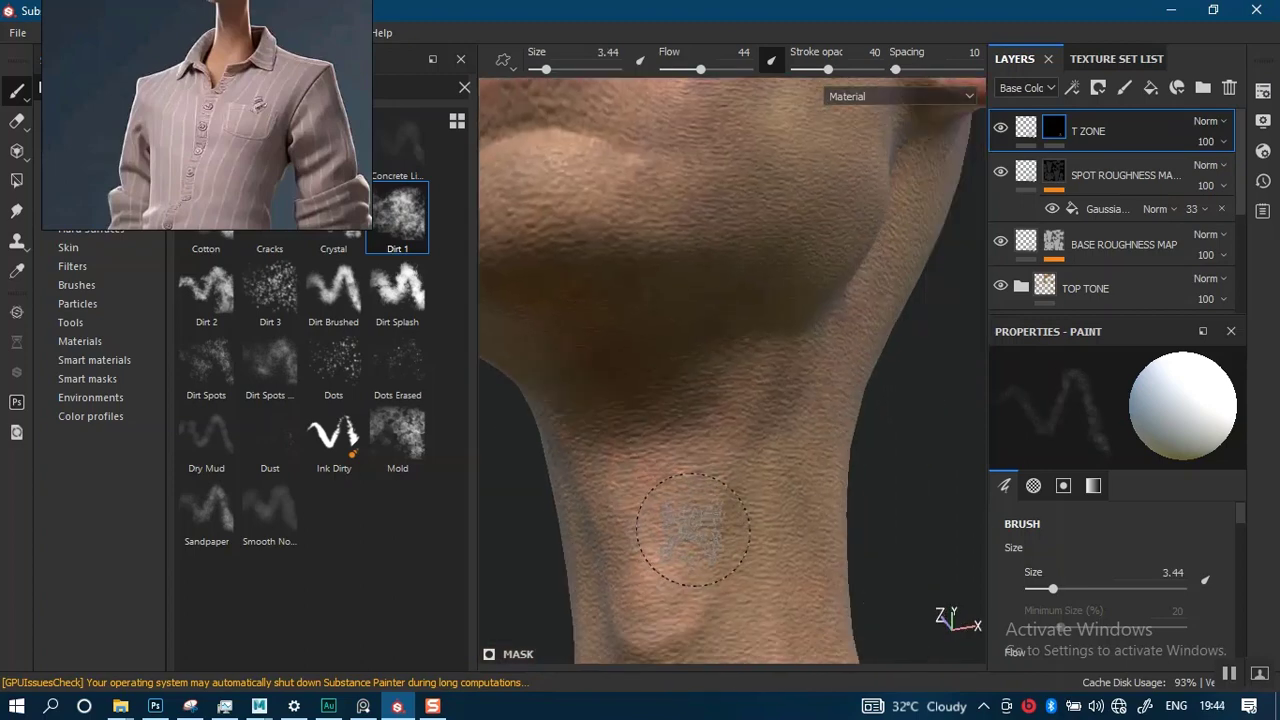
Display the Roughness channel and extend the T ZONE mask across the neck's front and side down to the Adam's apple
key("c")
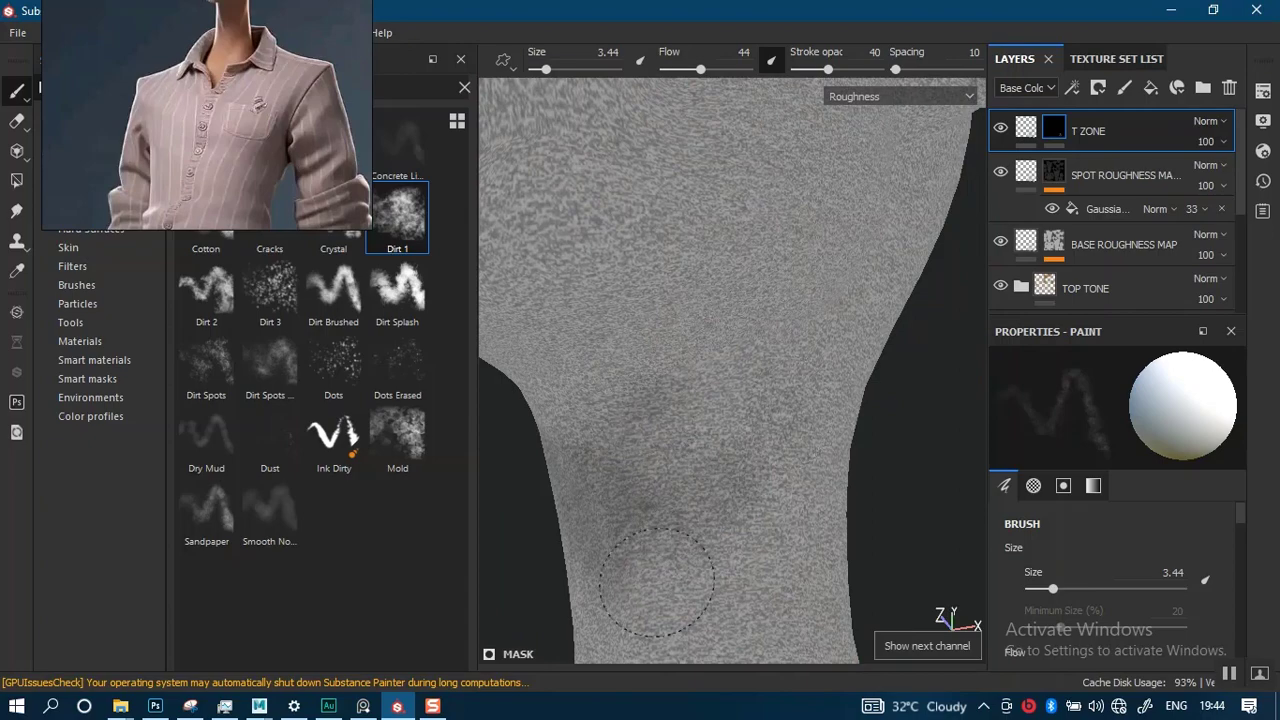
left_click_drag(717, 497, 612, 530, "alt")
mouse_move(763, 516)
left_mouse_down("alt")
mouse_move(701, 521)
mouse_move(794, 600)
mouse_move(725, 340)
mouse_move(957, 366)
mouse_move(686, 543)
mouse_move(720, 480)
mouse_move(760, 470)
mouse_move(634, 297)
left_mouse_up("alt")
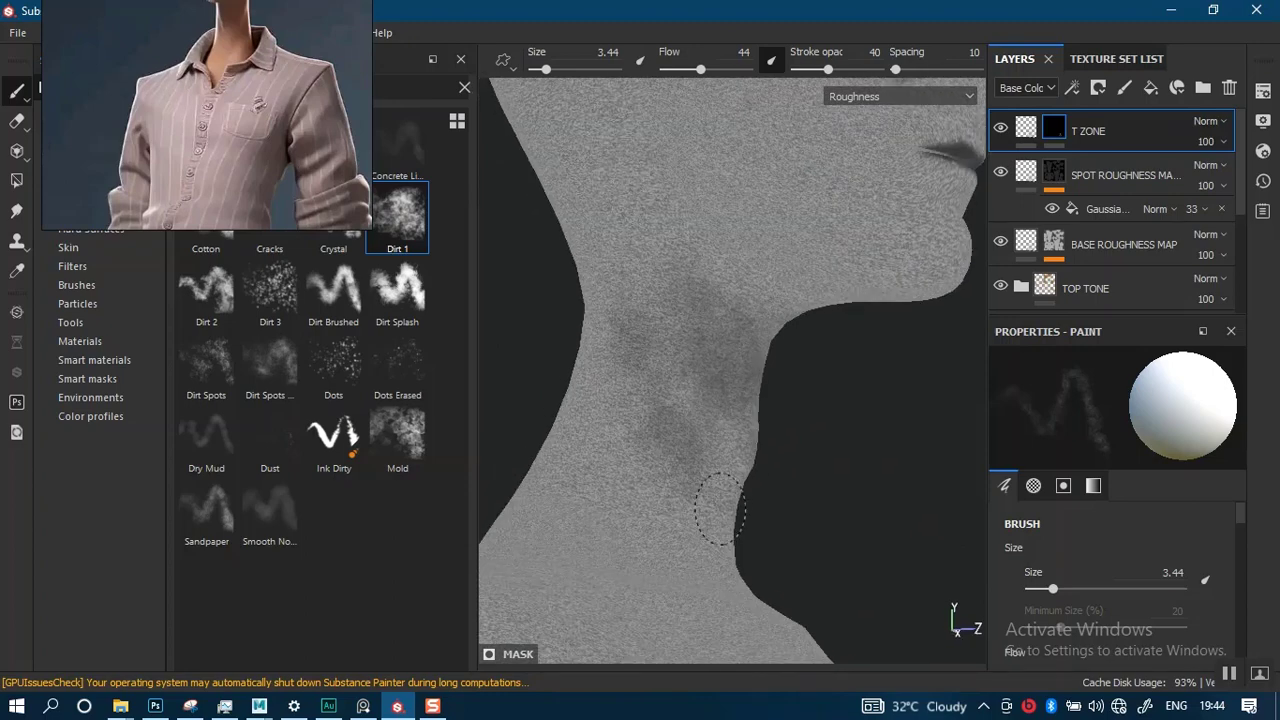
mouse_move(707, 424)
left_mouse_down()
mouse_move(609, 291)
mouse_move(714, 497)
left_mouse_up()
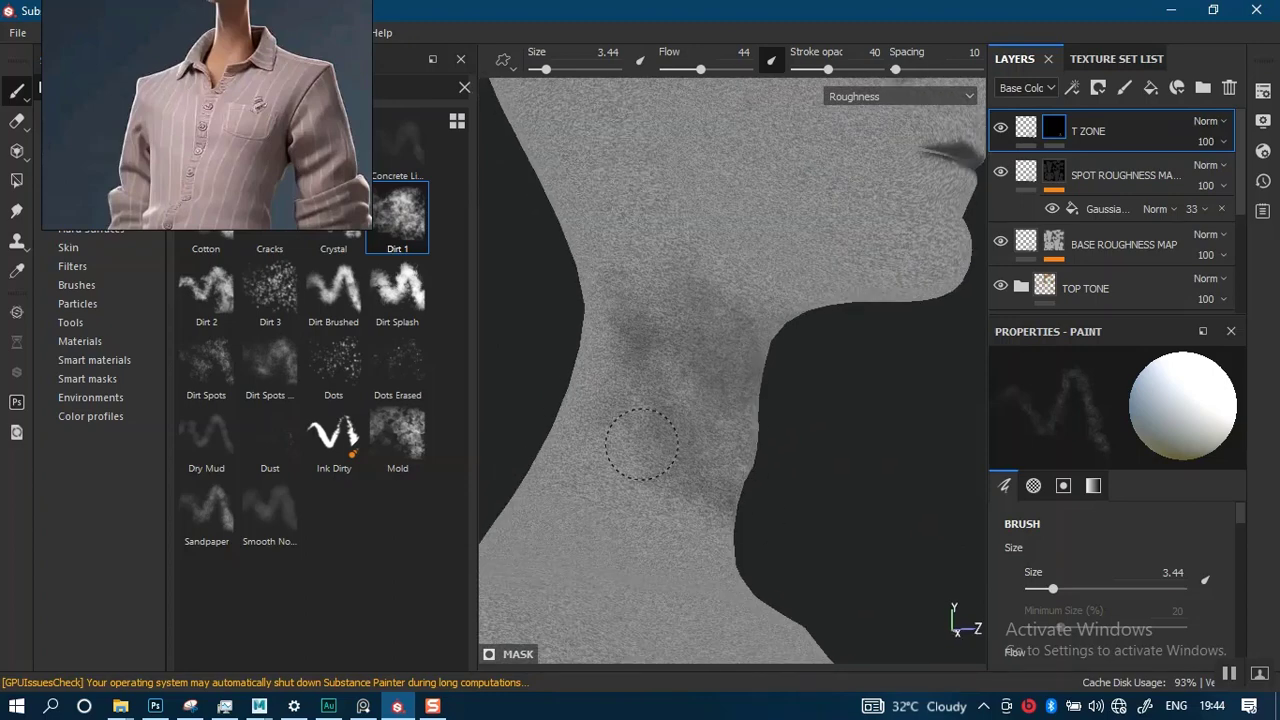
Paint a T ZONE mask patch on the chin below the lower lip and return to the Material display
left_click_drag(641, 444, 740, 378, "alt")
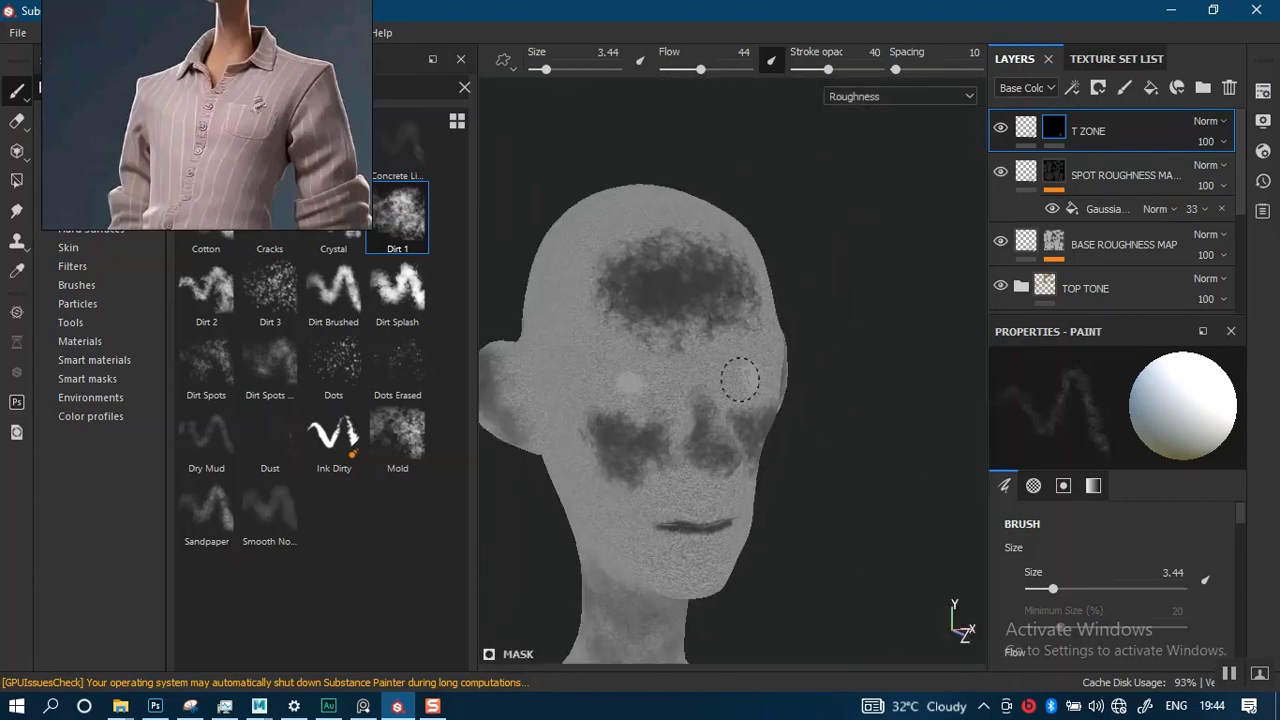
scroll(740, 378, "up", 6)
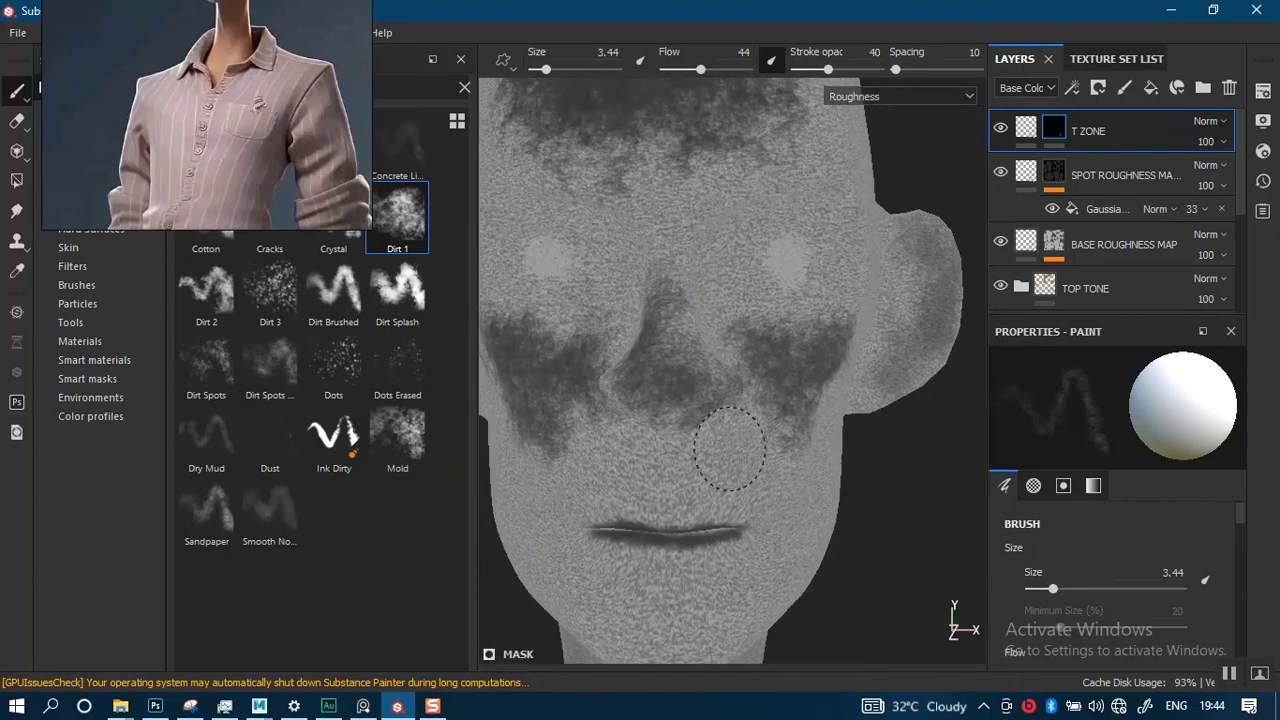
left_click_drag(730, 448, 737, 380, "alt")
left_click_drag(738, 530, 737, 437, "alt")
scroll(700, 465, "up", 3)
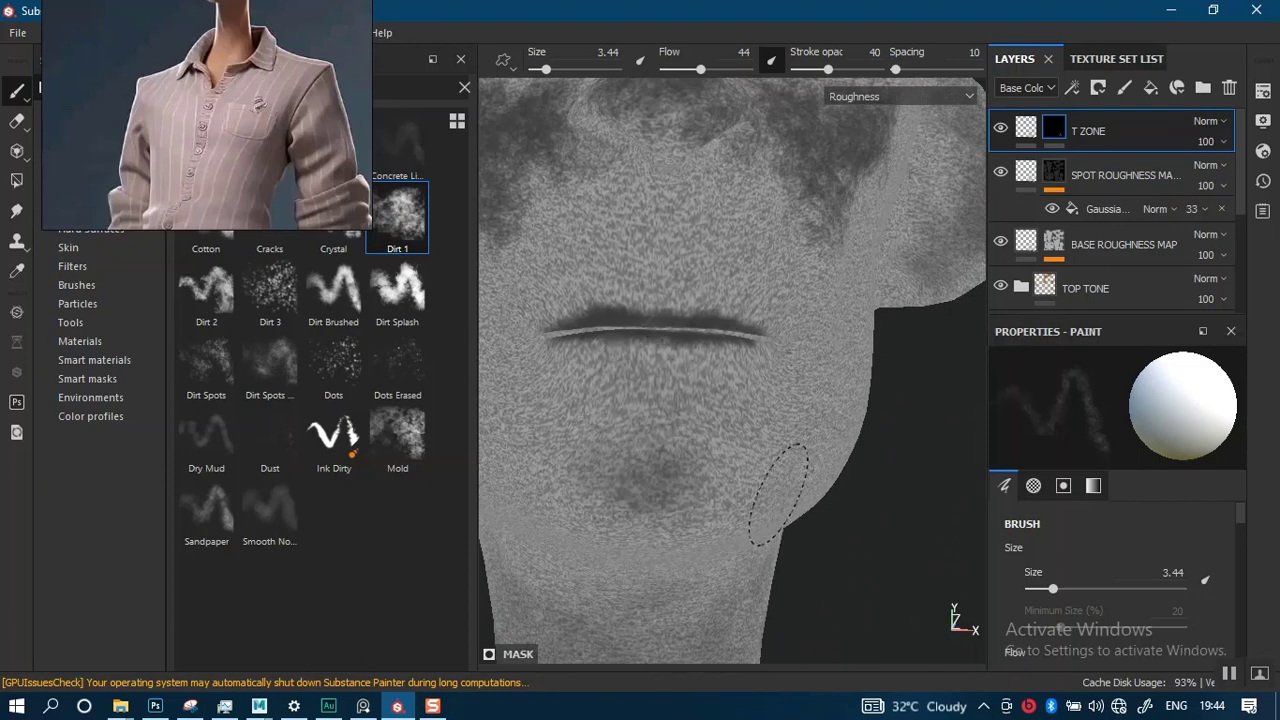
key("m")
Set the T ZONE fill layer's roughness to 0.2788 and check the shine on the whole head
scroll(768, 420, "down", 5)
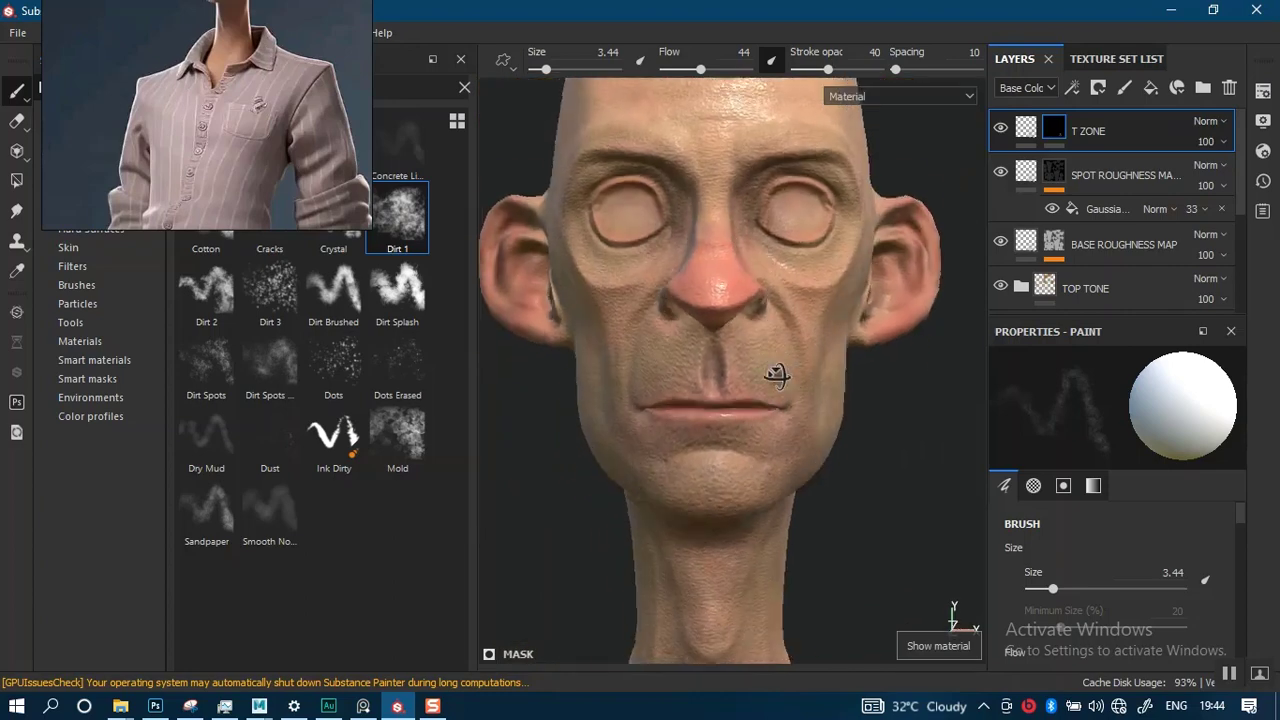
middle_click_drag(742, 384, 748, 510, "alt")
right_click_drag(748, 434, 815, 440, "alt")
left_click_drag(775, 435, 800, 428, "alt")
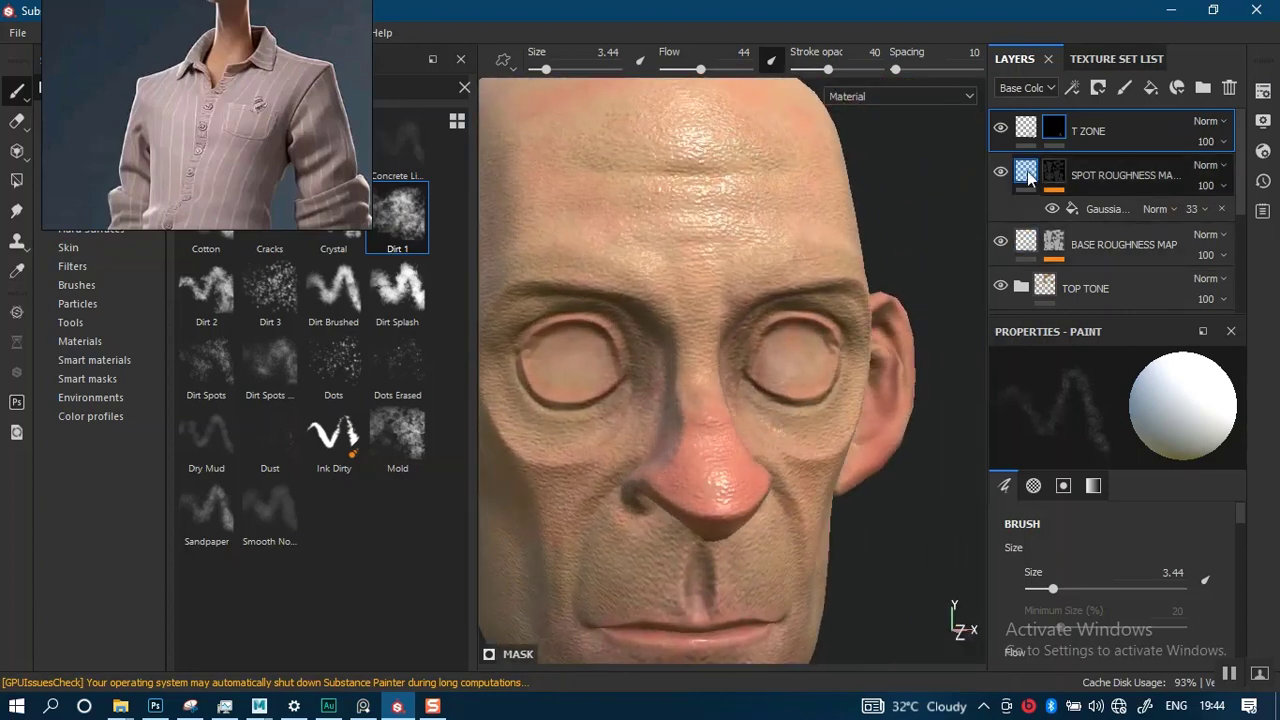
left_click(1024, 133)
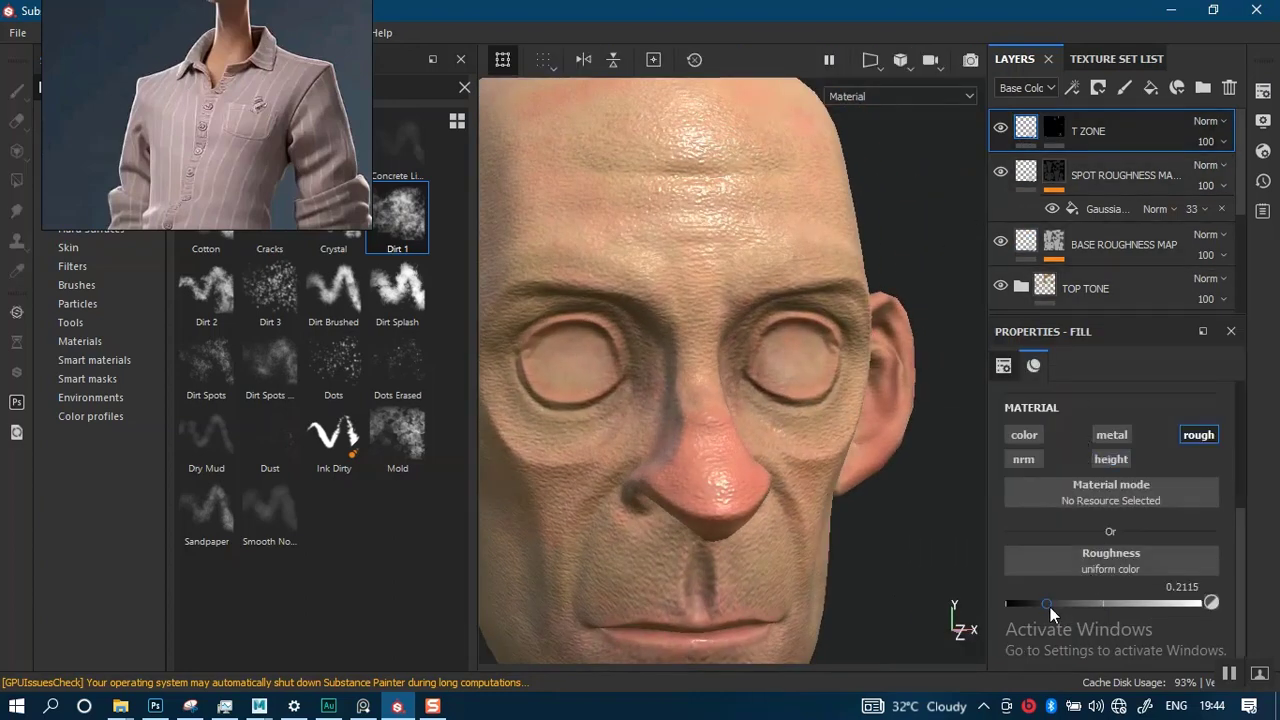
left_click_drag(1048, 601, 1060, 603)
mouse_move(786, 371)
left_mouse_down("alt")
mouse_move(829, 363)
mouse_move(831, 410)
mouse_move(880, 443)
mouse_move(880, 351)
left_mouse_up("alt")
mouse_move(880, 351)
right_mouse_down("shift")
mouse_move(780, 340)
mouse_move(837, 340)
right_mouse_up("shift")
scroll(808, 257, "down", 5)
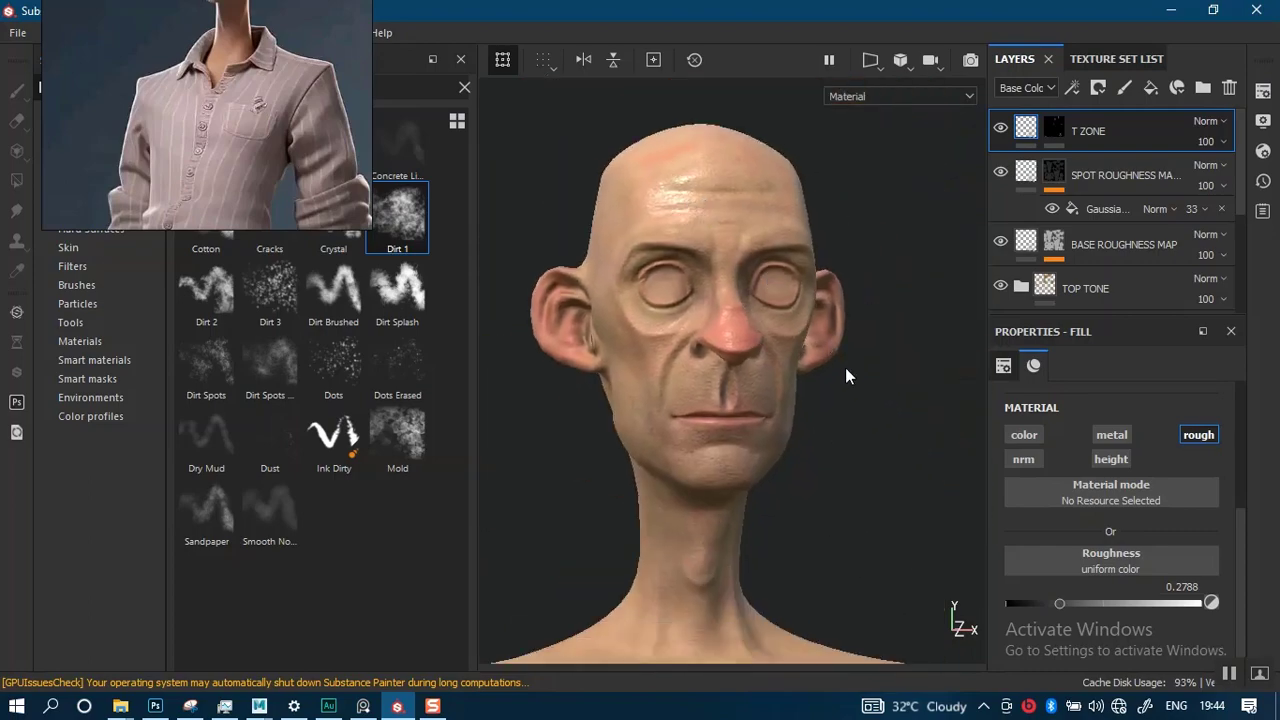
Add a Blur filter to the T ZONE layer's mask
left_click(1055, 127)
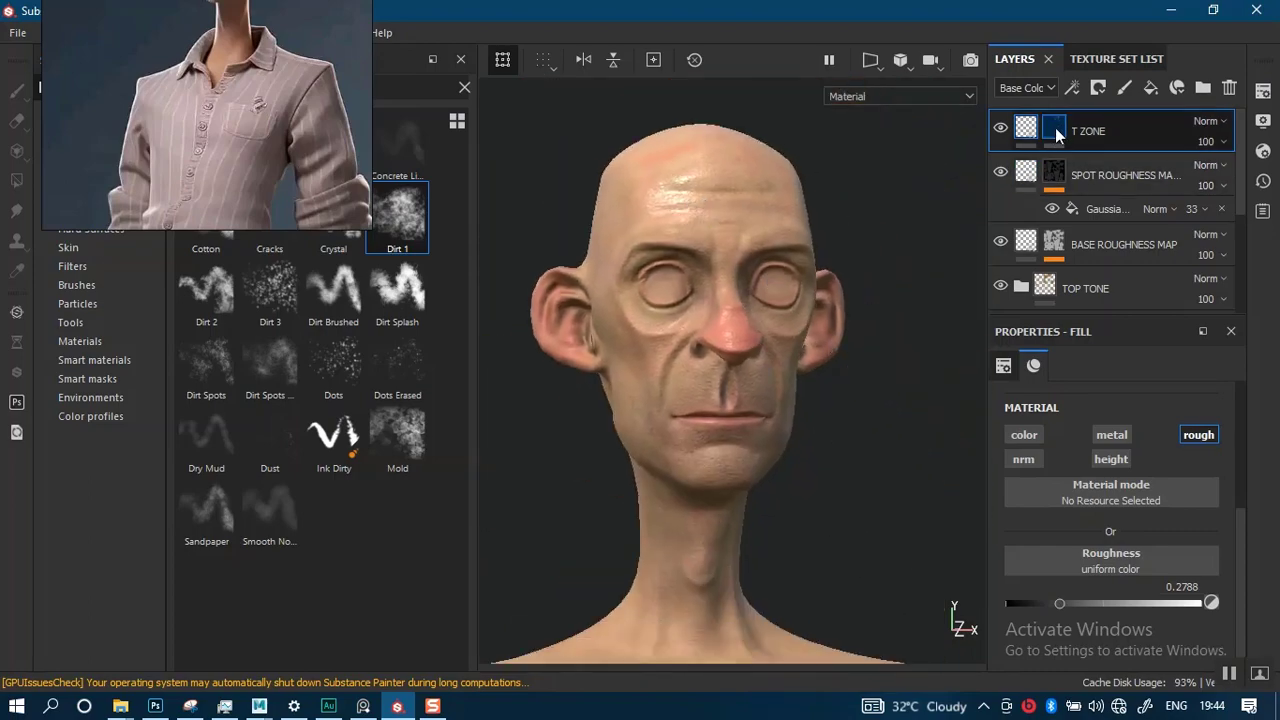
right_click(1055, 127)
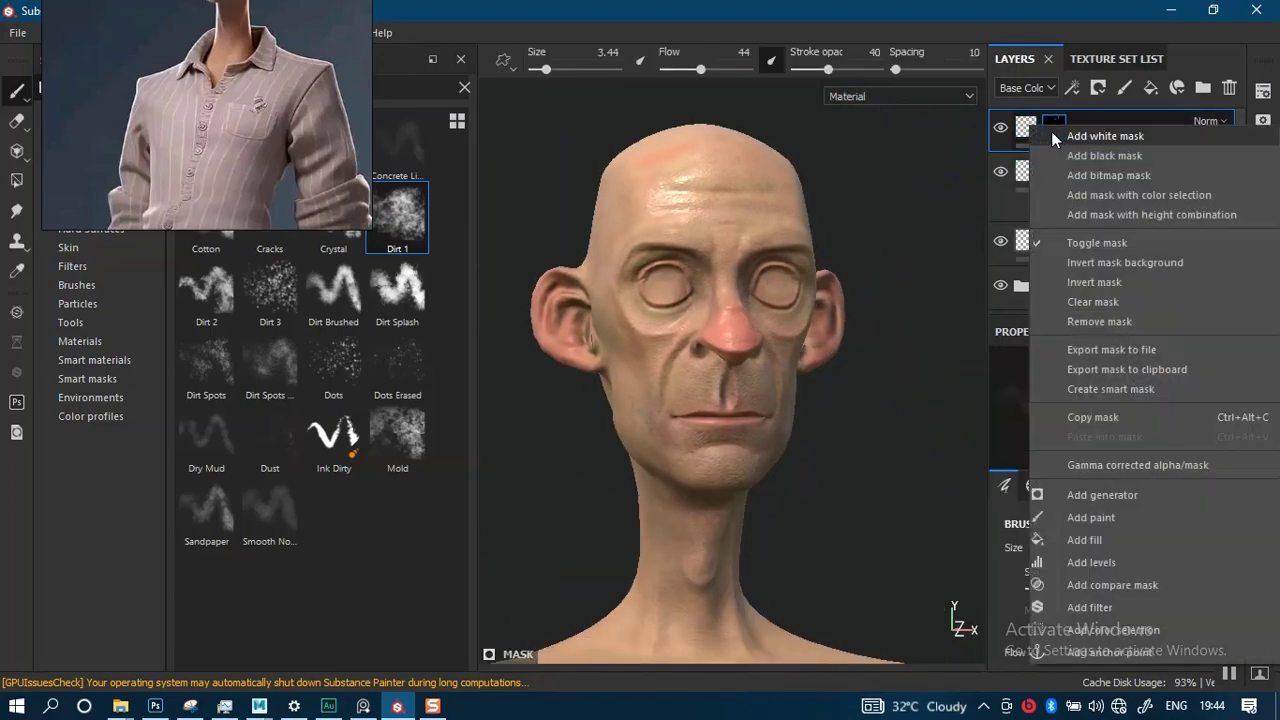
left_click(1088, 606)
left_click(1123, 400)
scroll(764, 483, "up", 3)
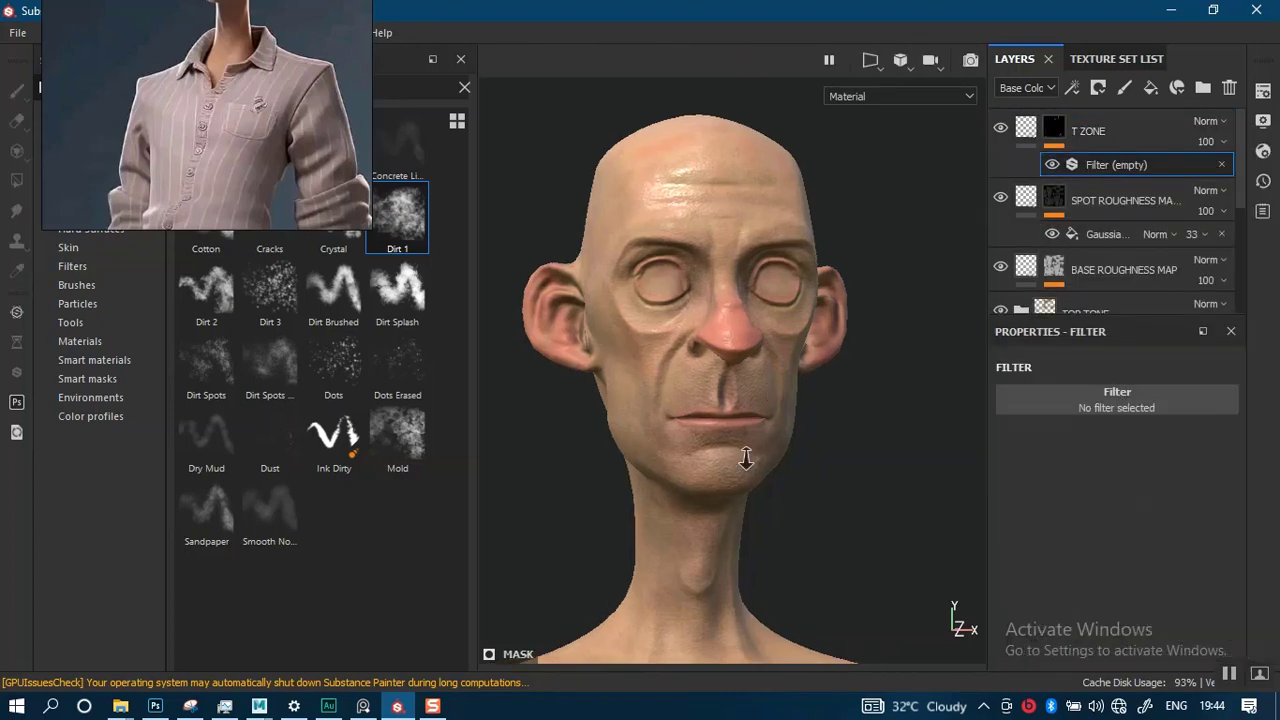
left_click(1117, 400)
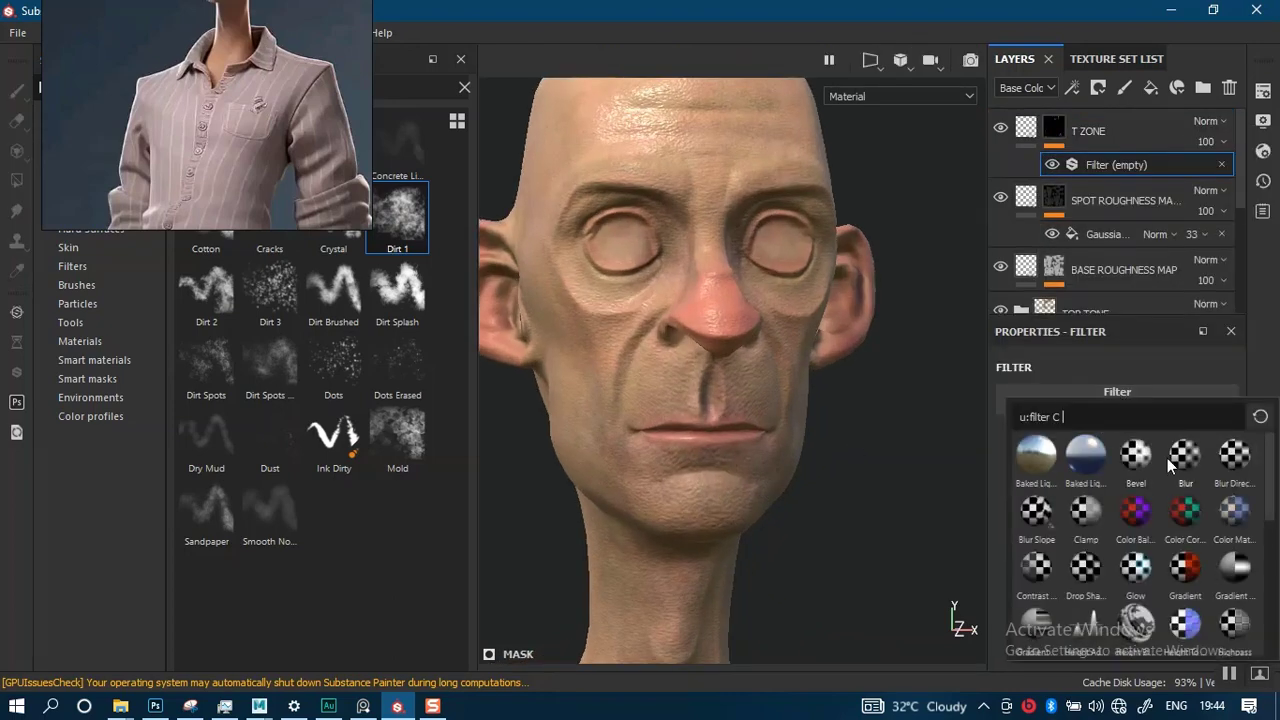
left_click(1172, 466)
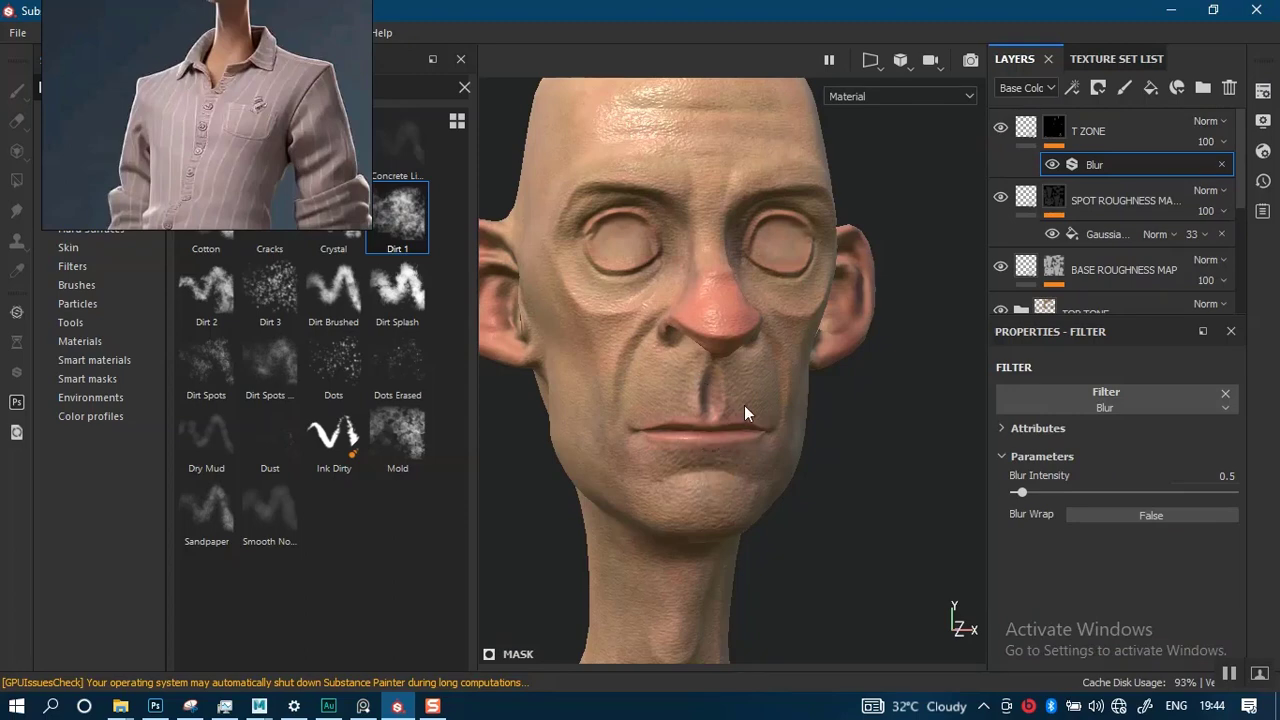
scroll(745, 407, "up", 2)
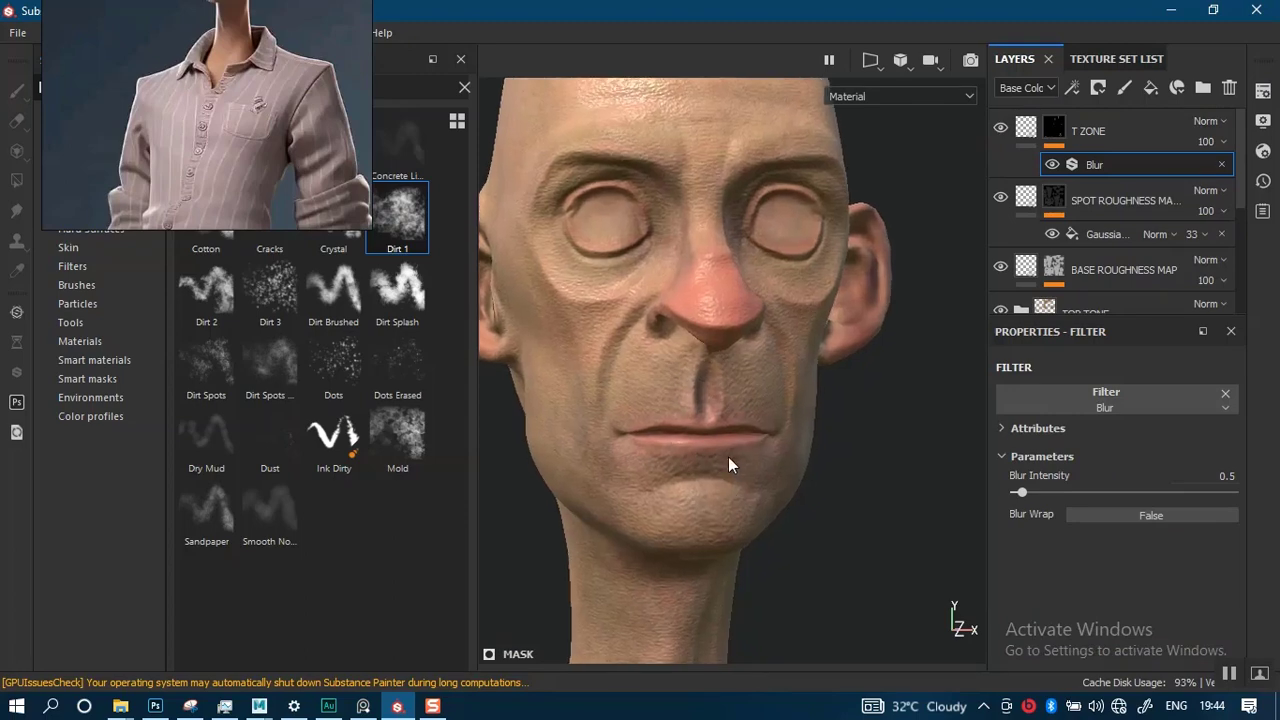
Display the mask channel, set the Blur filter's intensity to 2.28 and check the mask on the head, arms and hands
key("c")
key("c")
key("c")
key("c")
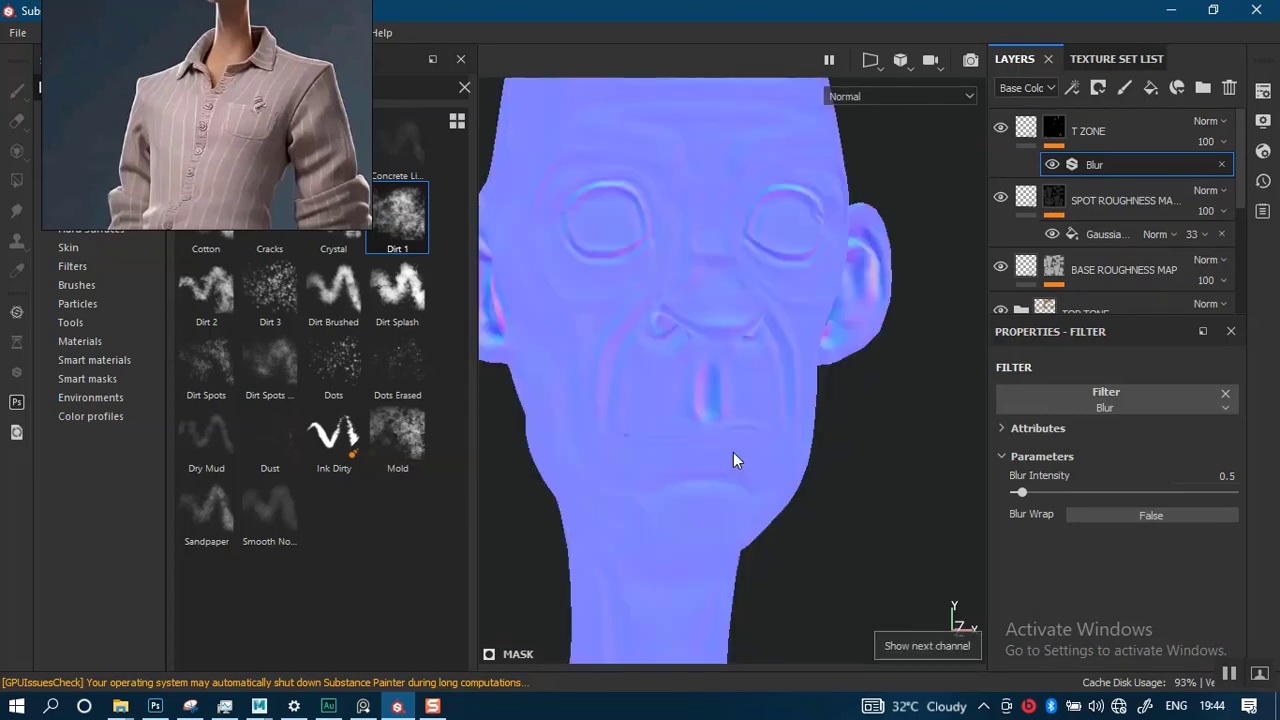
key("c")
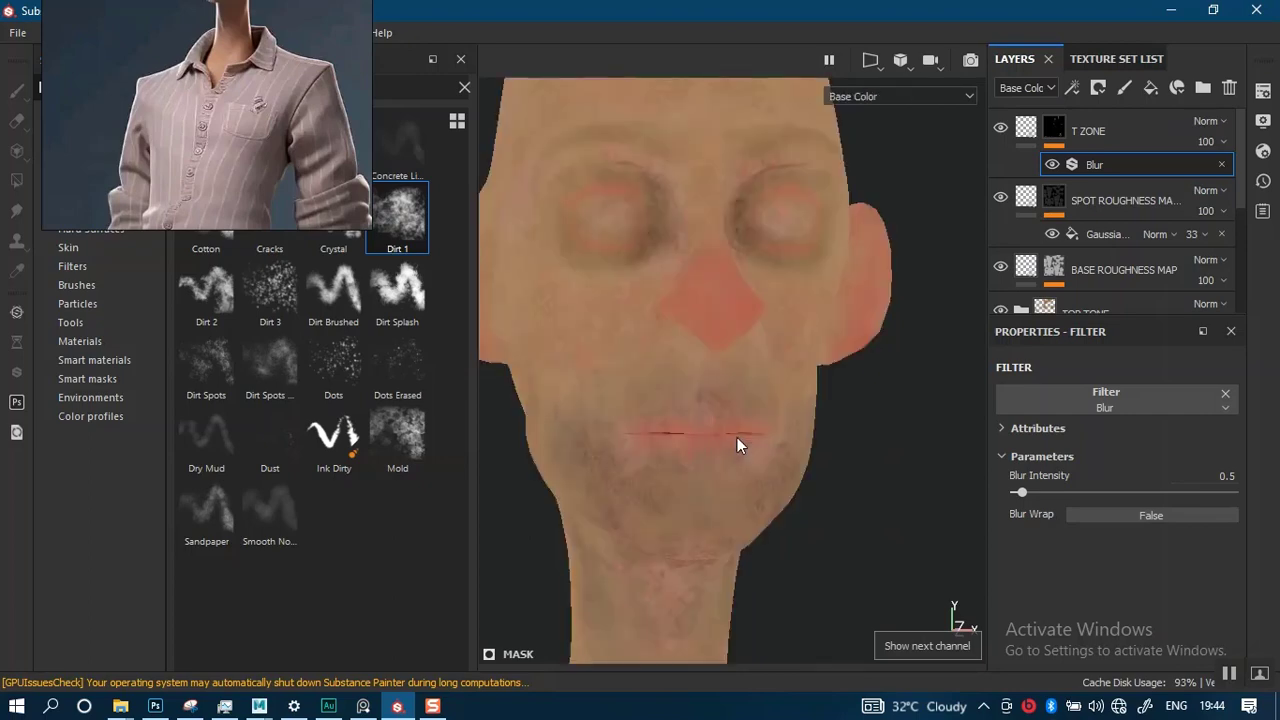
key("c")
key("c")
key("c")
key("c")
key("c")
key("c")
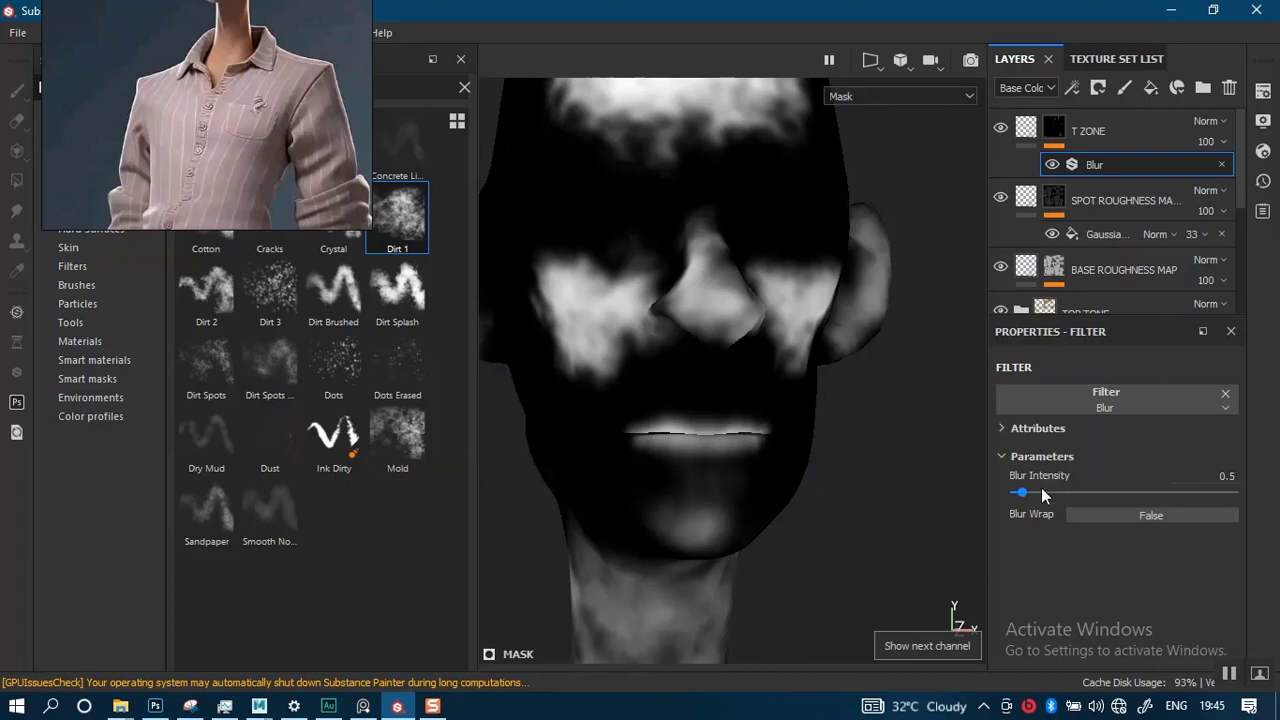
left_click_drag(1042, 494, 1046, 493)
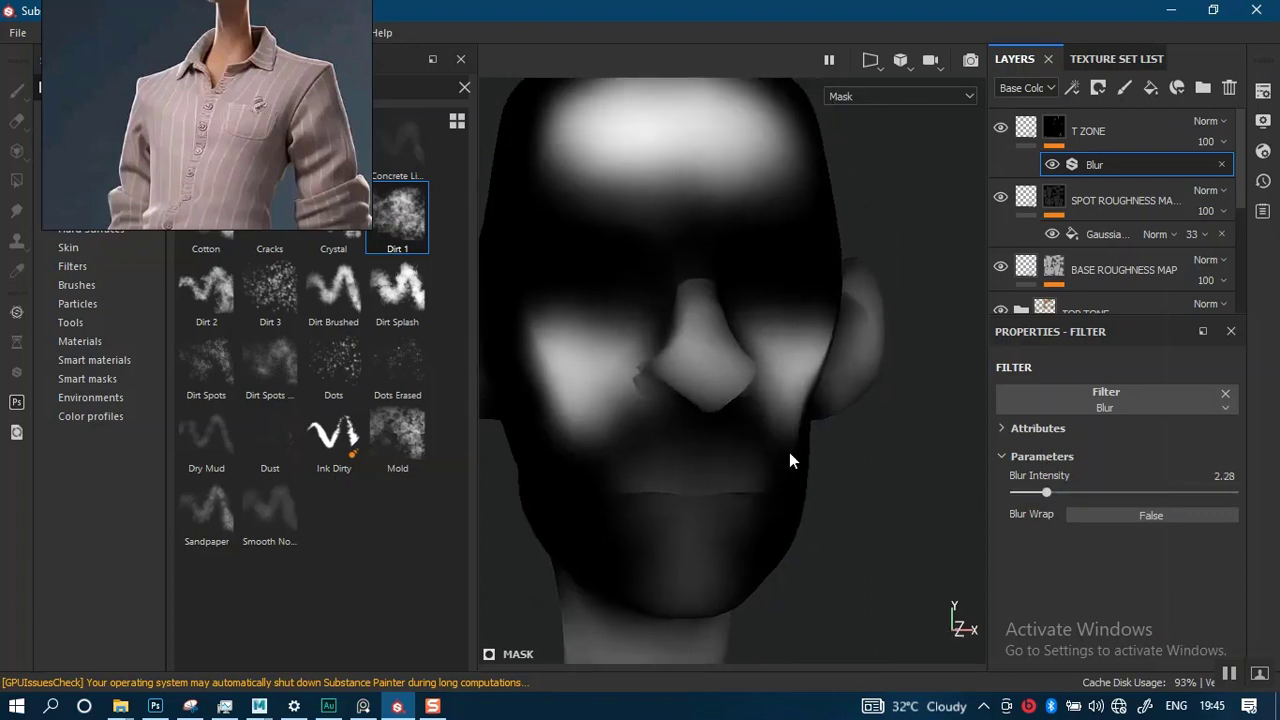
left_click_drag(790, 460, 746, 374, "alt")
middle_click_drag(746, 374, 738, 120, "alt")
right_click_drag(731, 406, 817, 111, "alt")
right_click_drag(700, 510, 726, 323, "alt")
left_click_drag(726, 323, 729, 457, "alt")
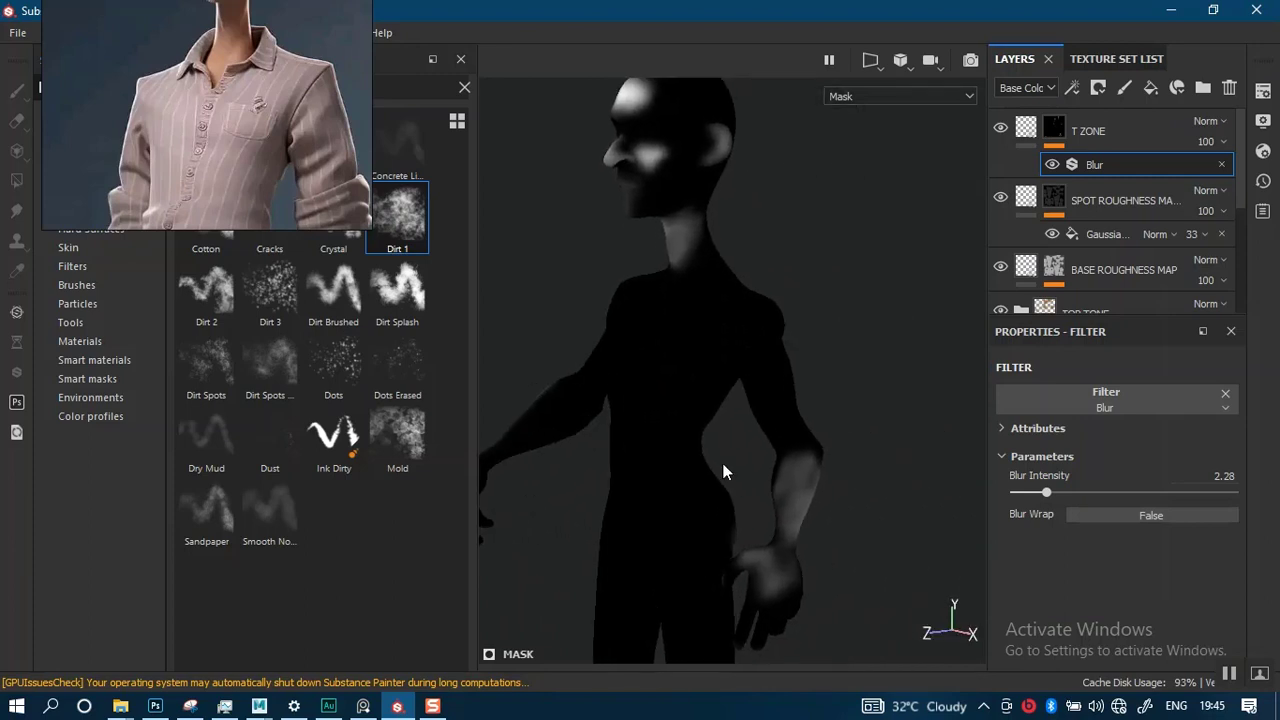
Return to the Material display and examine the skin's shine on the head, neck, chest and whole body
key("m")
right_click_drag(769, 408, 731, 563, "alt")
middle_click_drag(716, 275, 677, 404, "alt")
left_click_drag(677, 404, 790, 360, "alt")
middle_click_drag(790, 360, 804, 455, "alt")
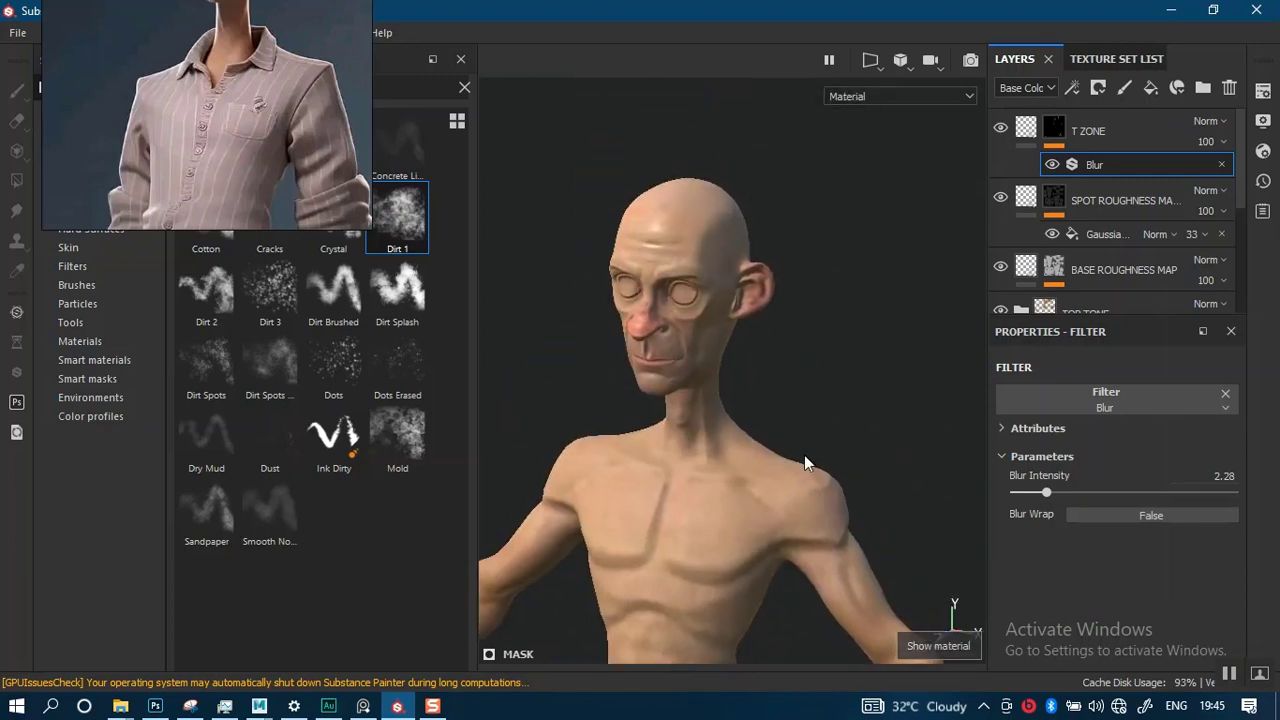
right_click_drag(804, 455, 680, 388, "alt")
left_click_drag(680, 388, 769, 297, "alt")
right_click_drag(769, 297, 694, 349, "alt")
left_click_drag(694, 349, 774, 249, "alt")
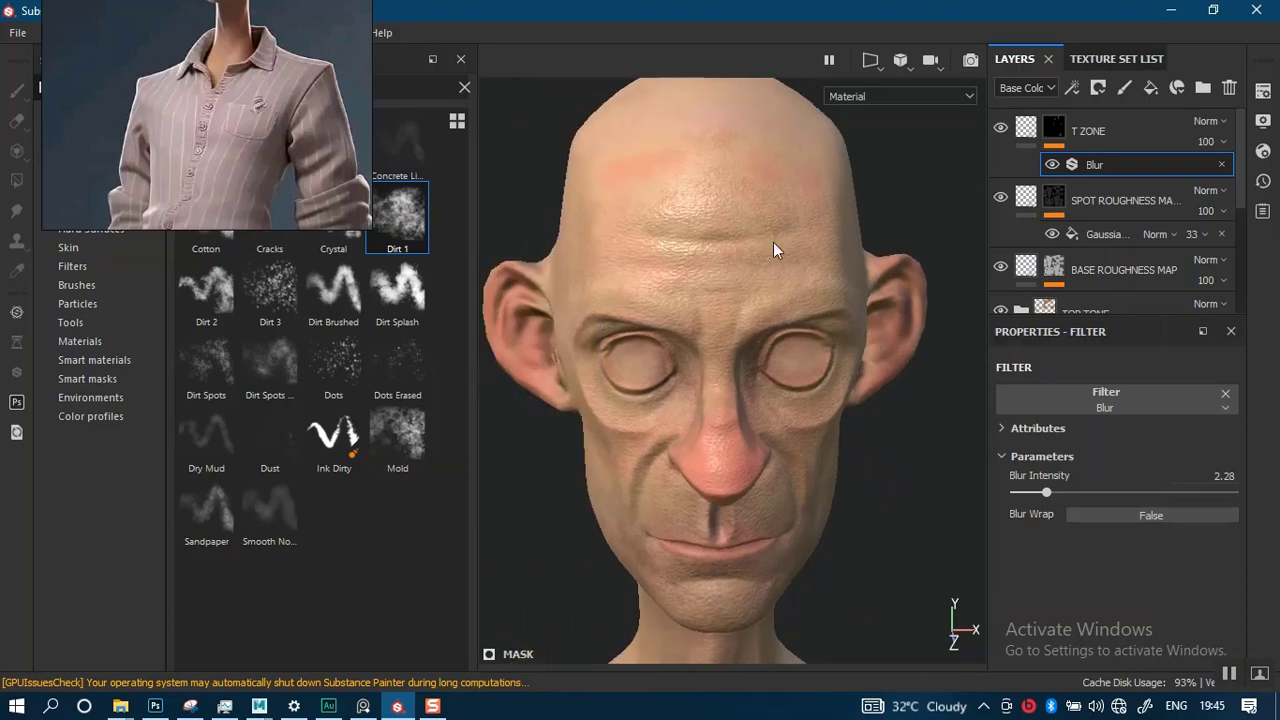
right_click_drag(774, 249, 763, 127, "alt")
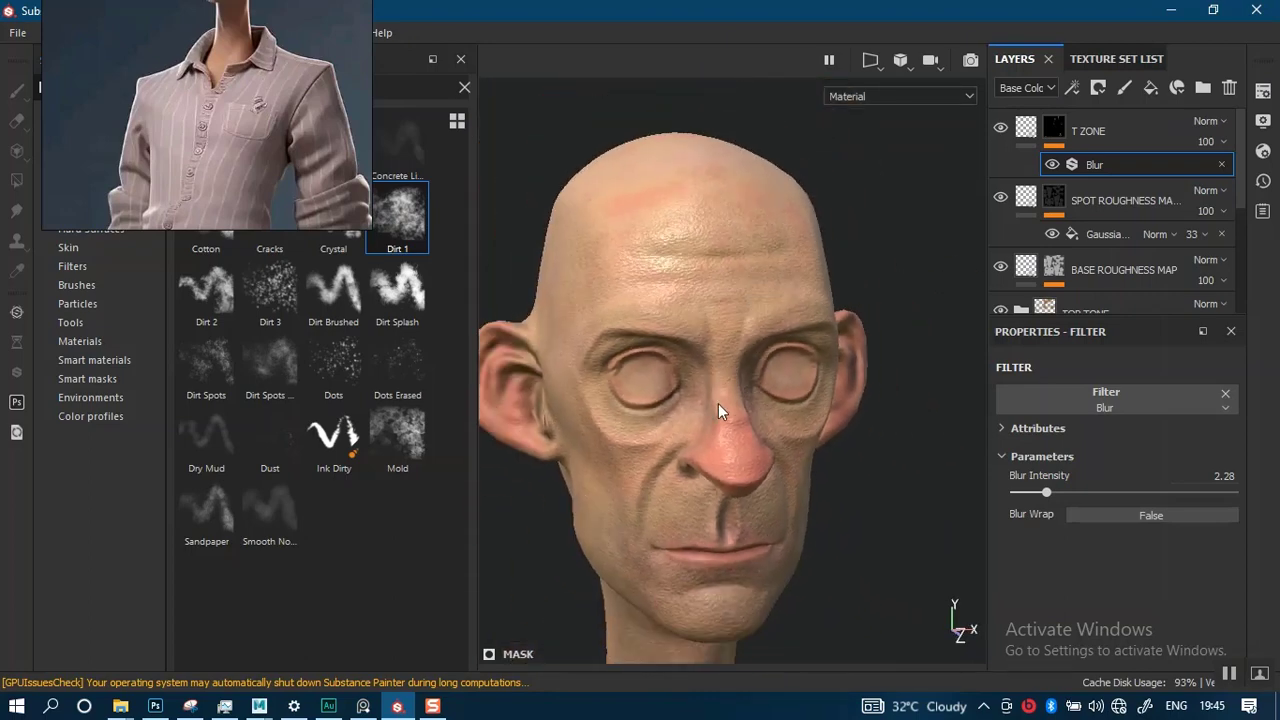
left_click_drag(784, 469, 748, 445, "alt")
right_click_drag(748, 445, 763, 354, "alt")
middle_click_drag(763, 354, 757, 200, "alt")
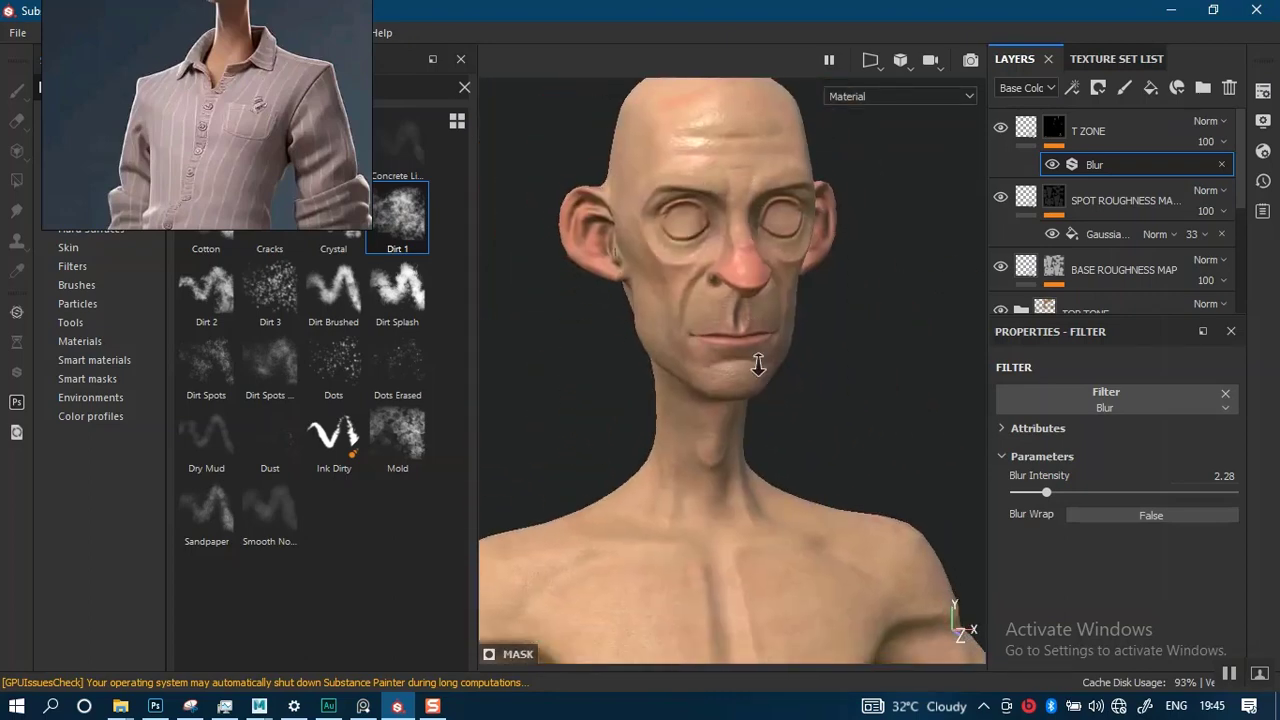
right_click_drag(757, 363, 763, 323, "alt")
left_click_drag(763, 323, 806, 434, "alt")
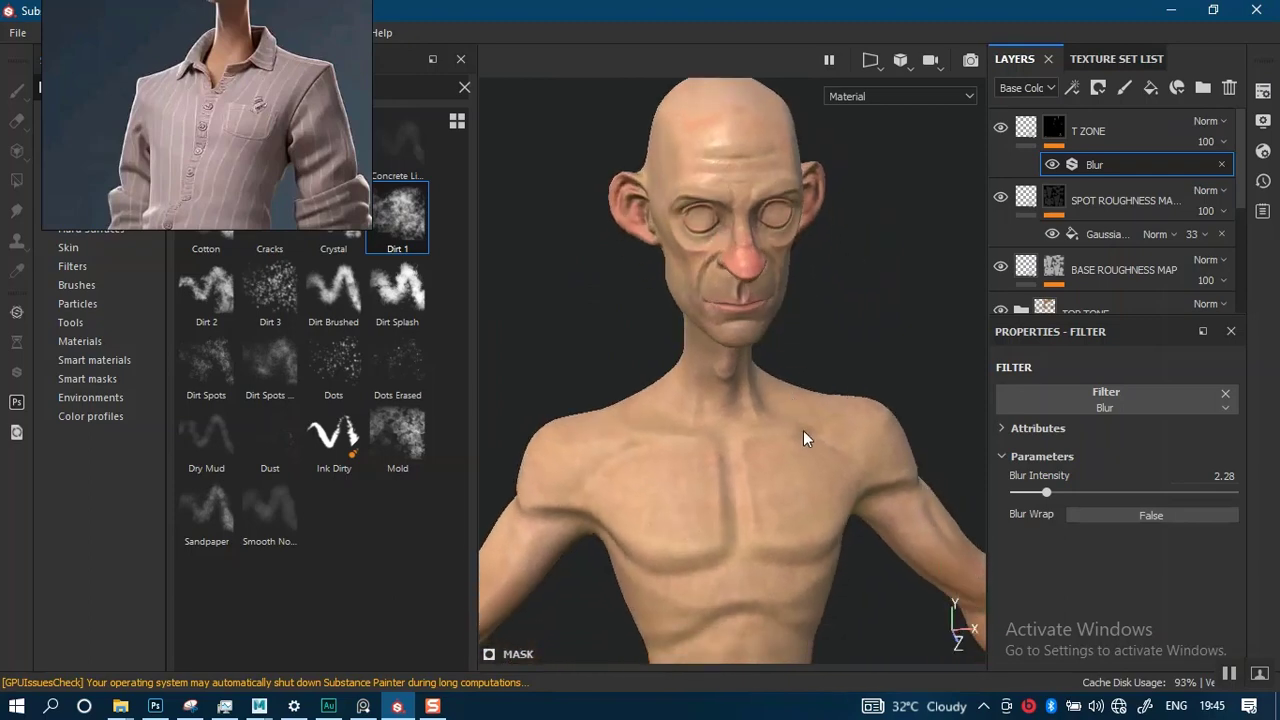
middle_click_drag(776, 452, 768, 270, "alt")
right_click_drag(757, 450, 716, 360, "alt")
left_click_drag(727, 379, 683, 366, "alt")
middle_click_drag(729, 395, 707, 389, "alt")
Bring the whole character reference picture into view and compare the face's skin shine and color with it
right_click_drag(179, 118, 197, 284)
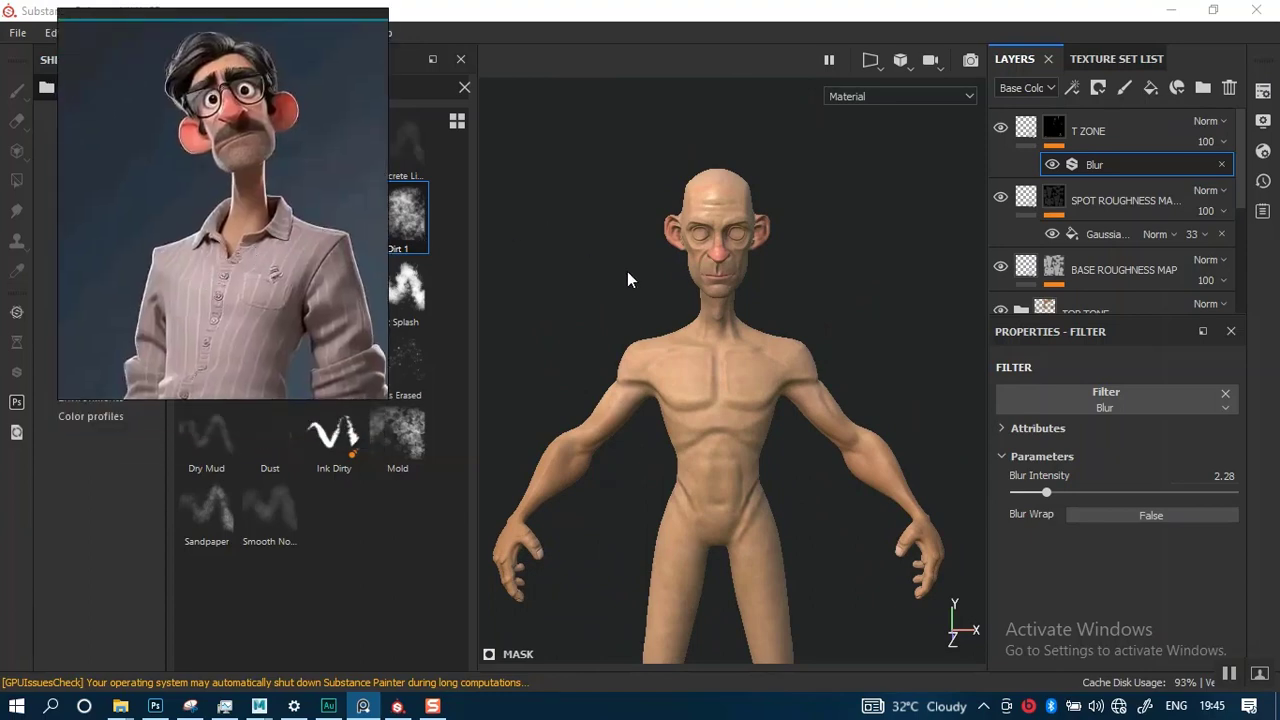
right_click_drag(720, 350, 724, 388, "alt")
right_click_drag(723, 318, 735, 395, "alt")
middle_click_drag(742, 295, 745, 462, "alt")
right_click_drag(742, 396, 745, 443, "alt")
left_click_drag(718, 400, 760, 394, "alt")
right_click_drag(705, 420, 702, 461, "alt")
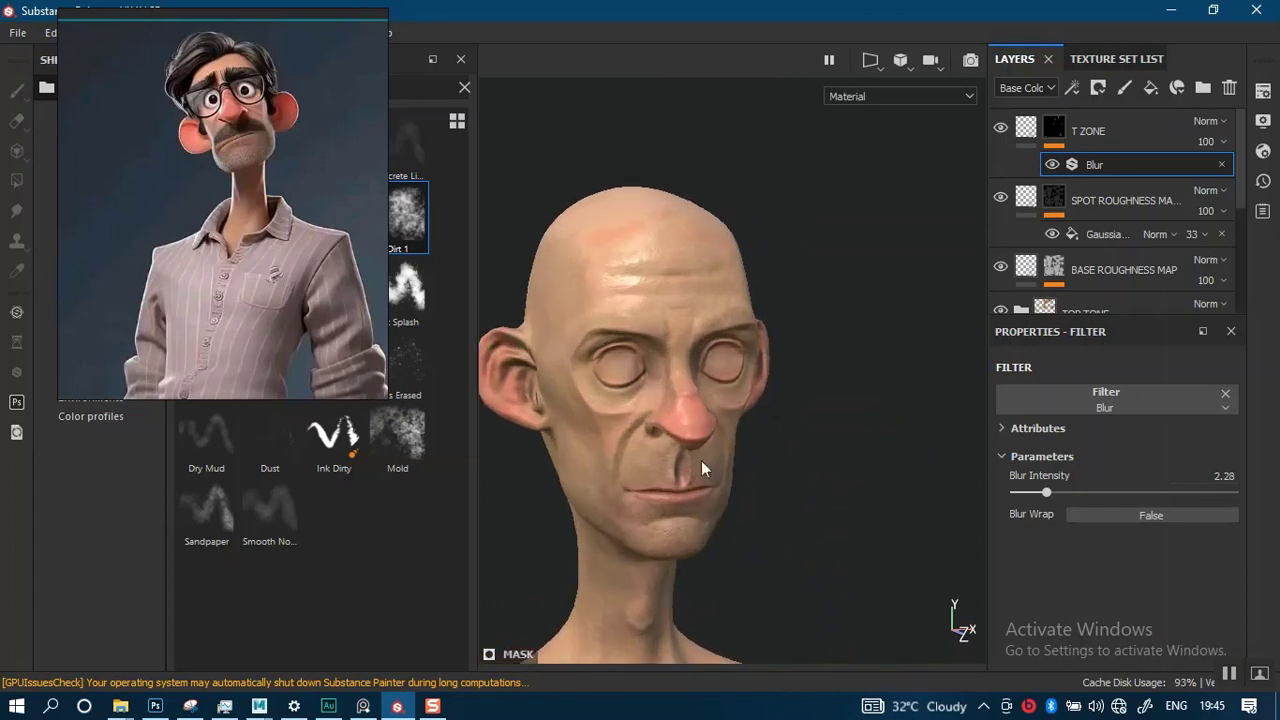
middle_click_drag(702, 461, 741, 410, "alt")
right_click_drag(737, 298, 741, 345, "alt")
left_click_drag(718, 384, 701, 414, "alt")
right_click_drag(700, 335, 702, 367, "alt")
left_click_drag(702, 374, 737, 409, "alt")
right_click_drag(737, 409, 623, 334, "alt")
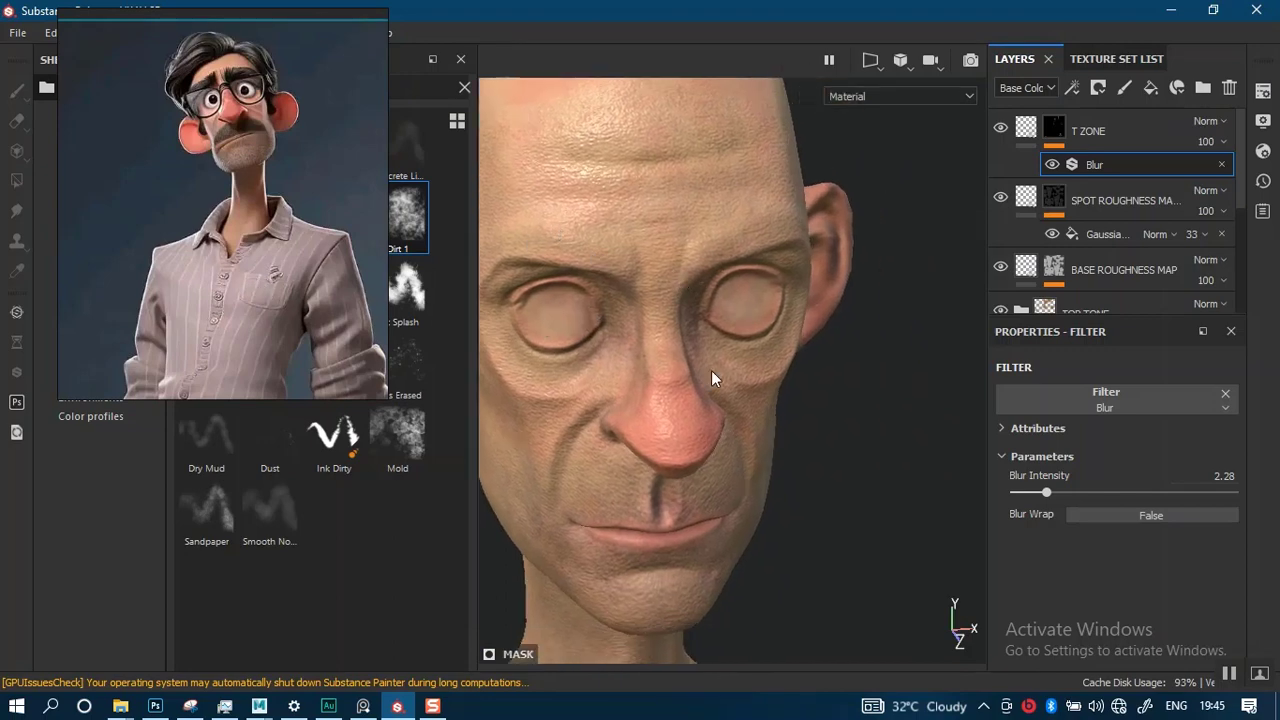
Check the head and shoulders once more and save the project
right_click_drag(770, 396, 735, 310, "alt")
middle_click_drag(735, 310, 778, 274, "alt")
right_click_drag(776, 290, 745, 240, "alt")
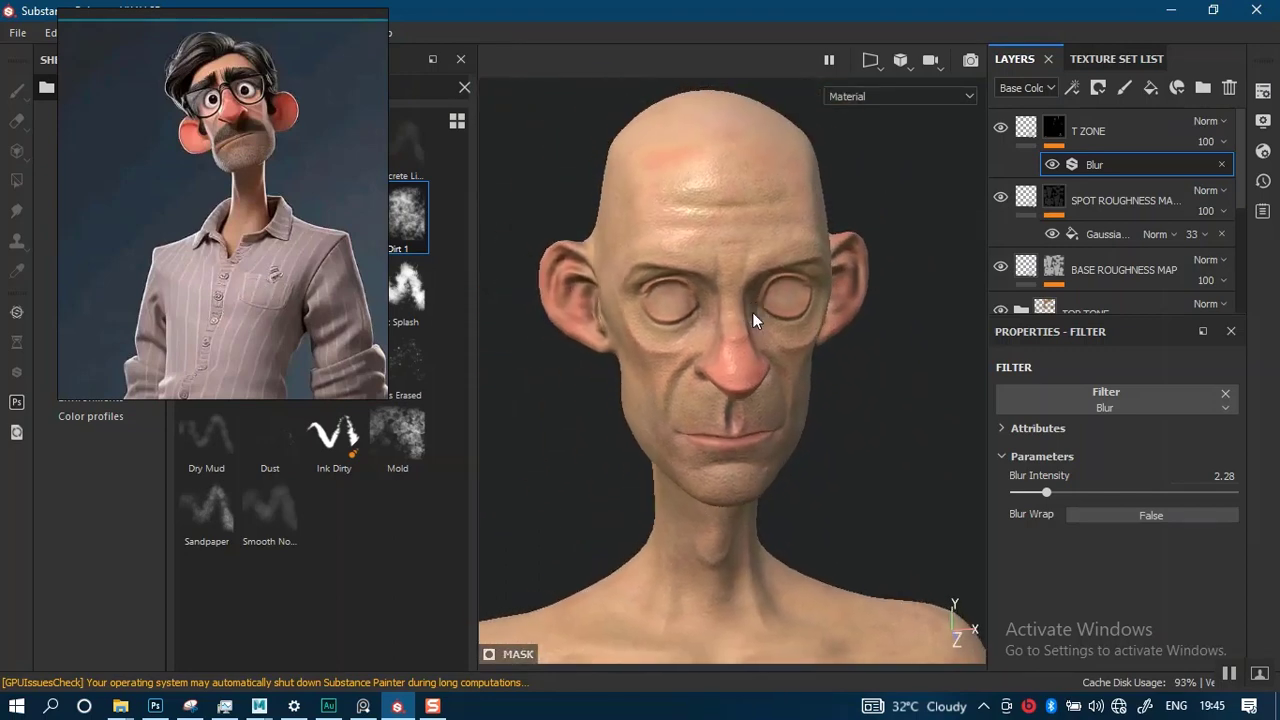
key("ctrl+s")
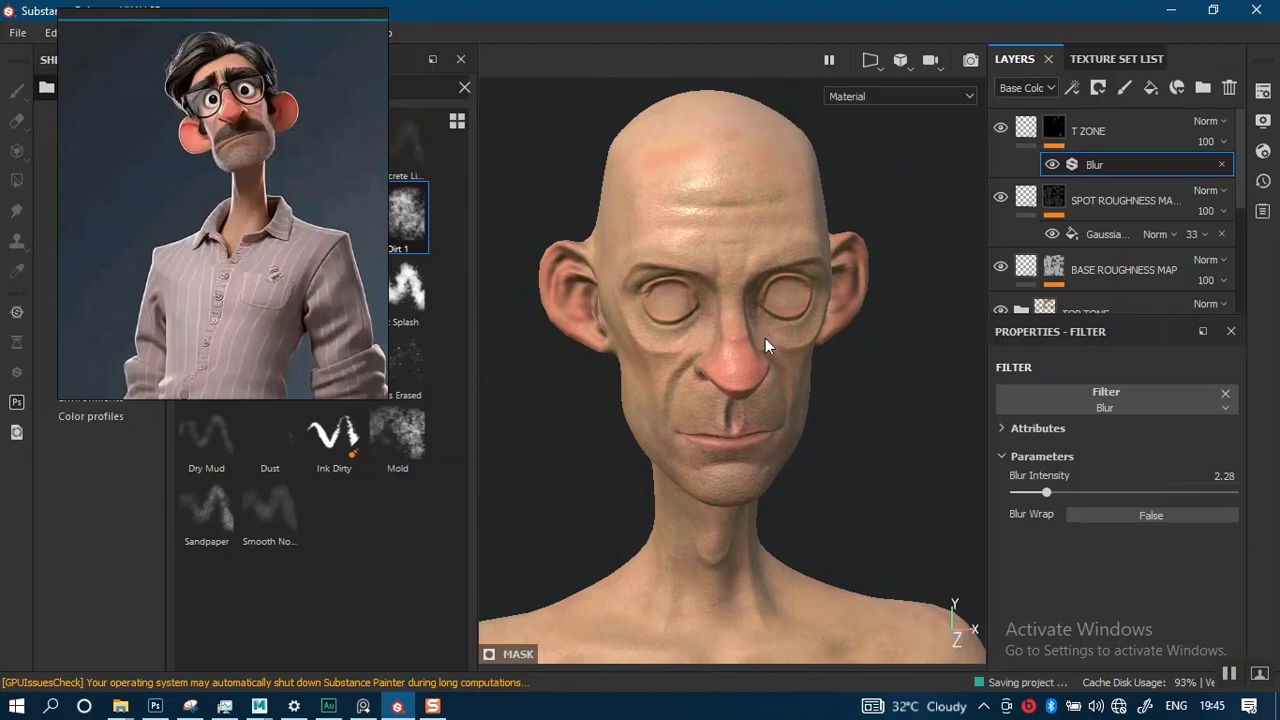